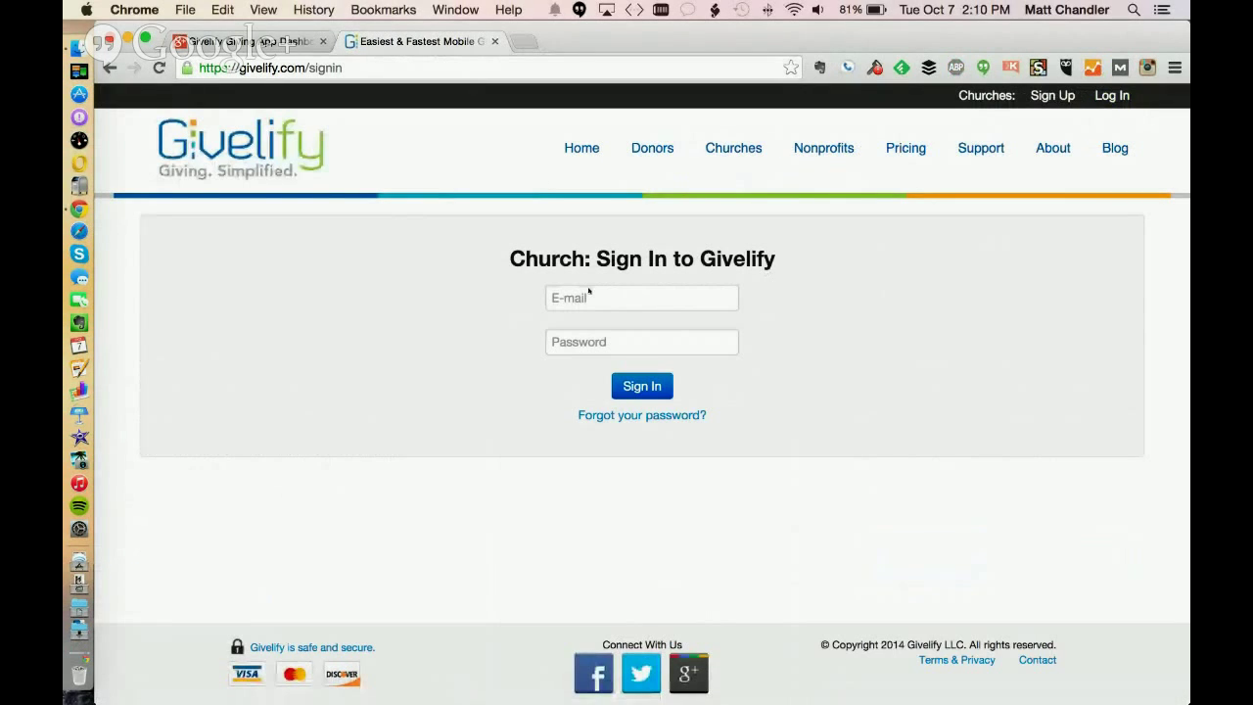
Sign in to the church's Givelify account with its e-mail address and password
left_click(577, 297)
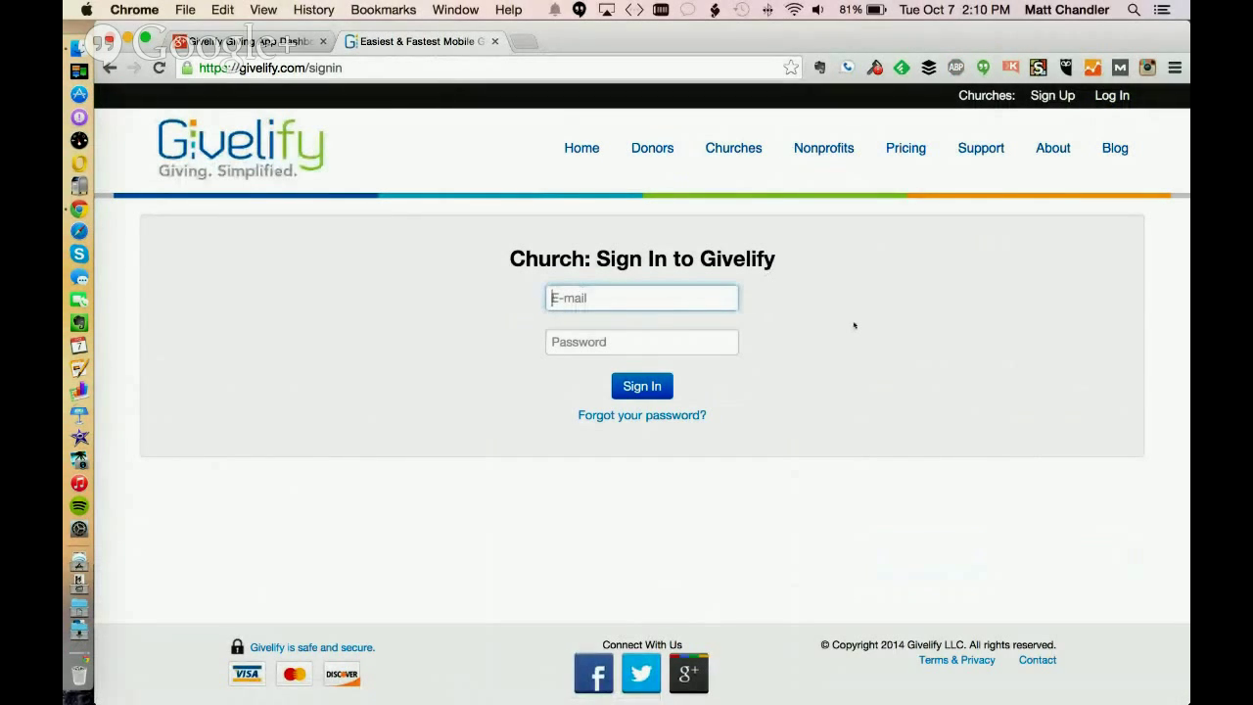
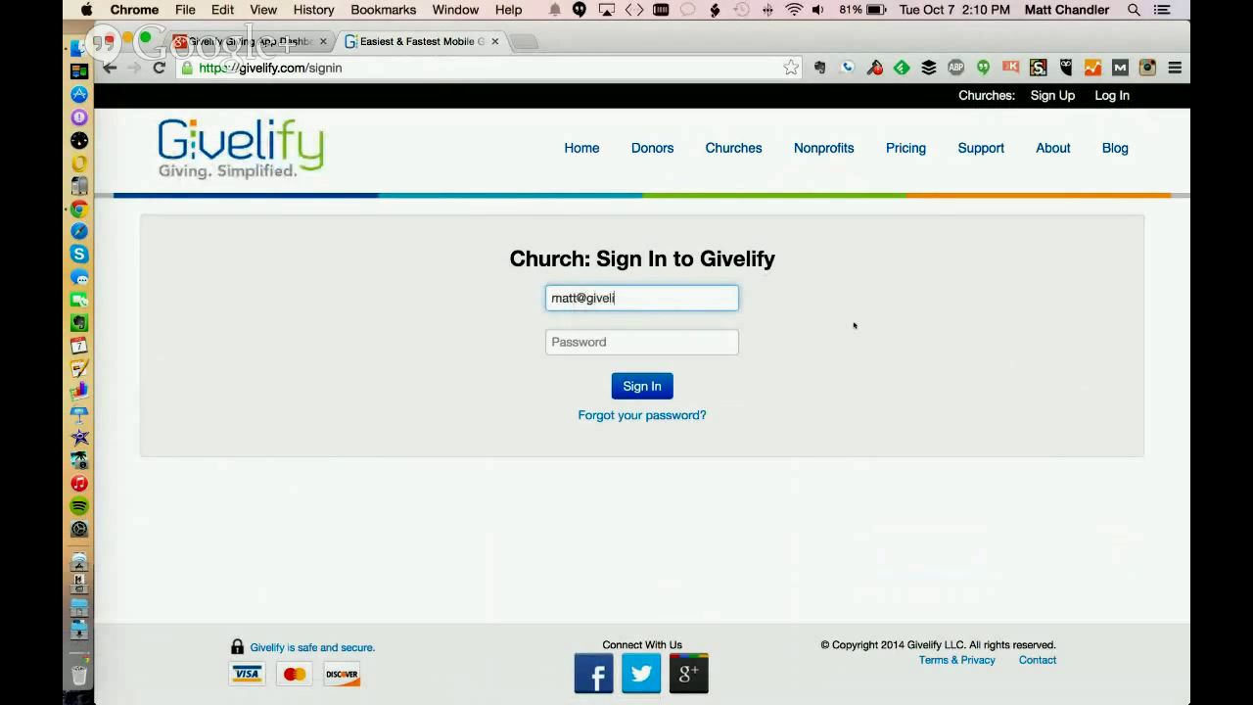
key("Tab")
type("•••••••")
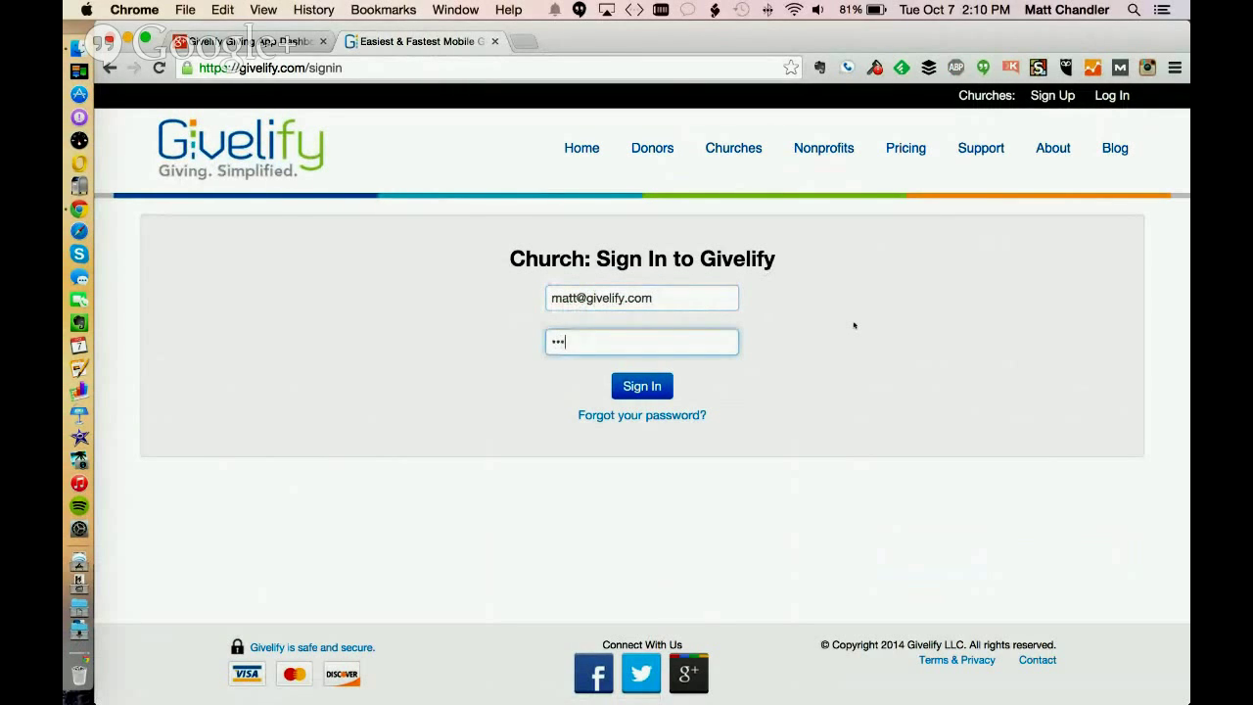
key("Return")
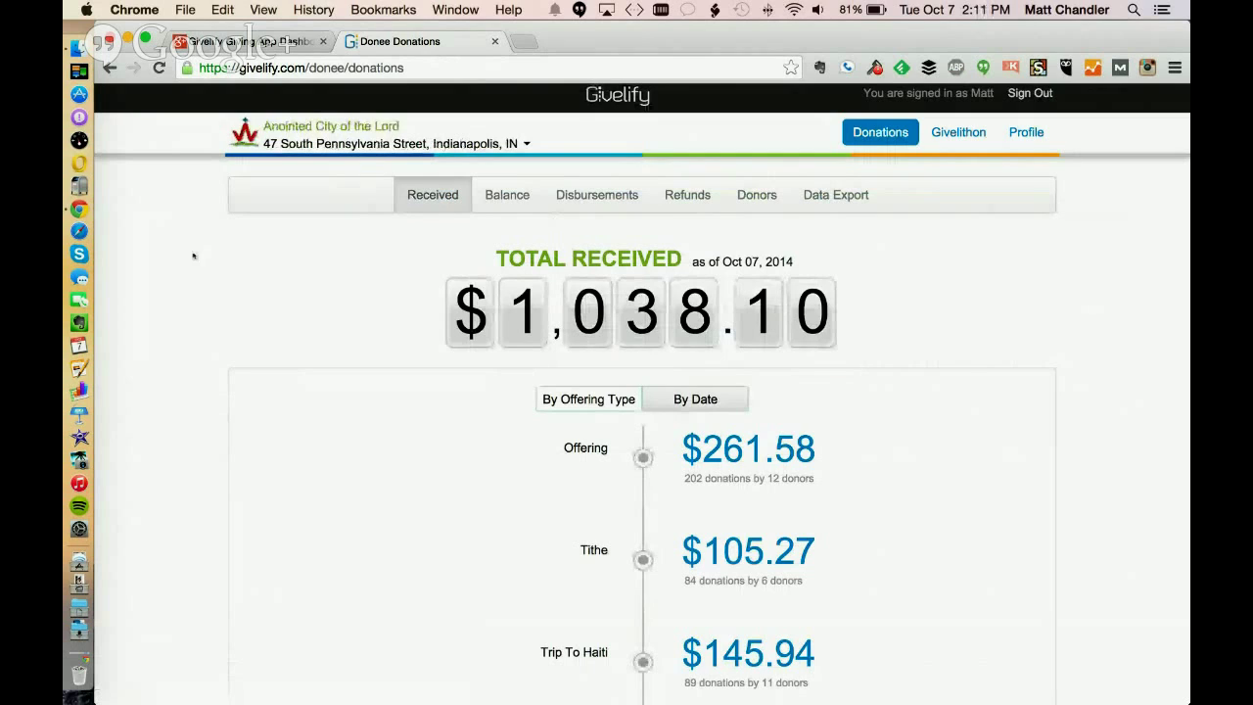
left_click(323, 143)
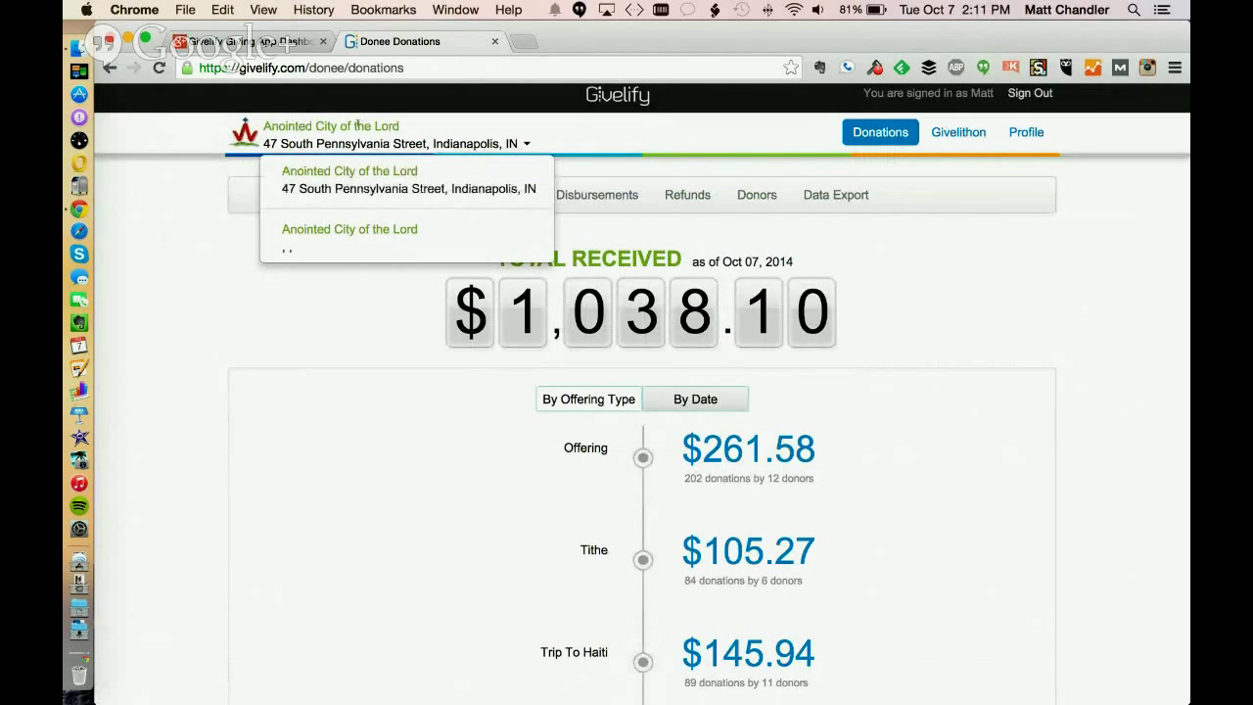
left_click(138, 287)
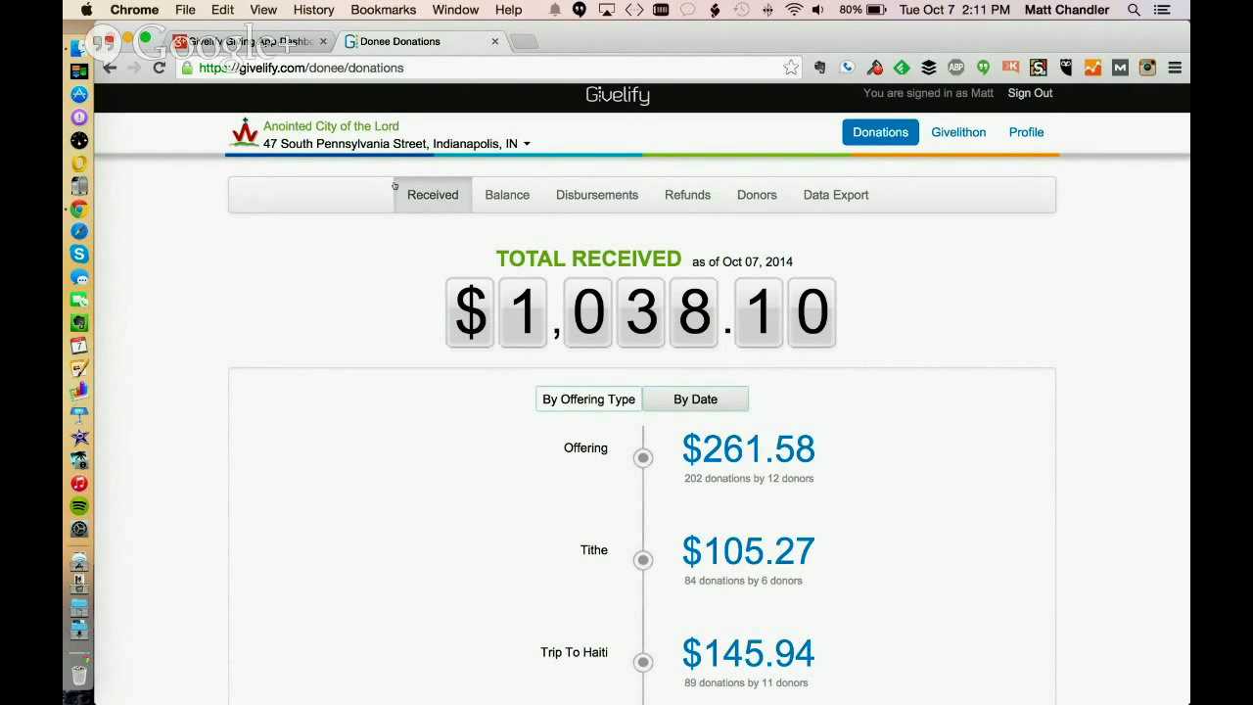
scroll(221, 295, "down", 1)
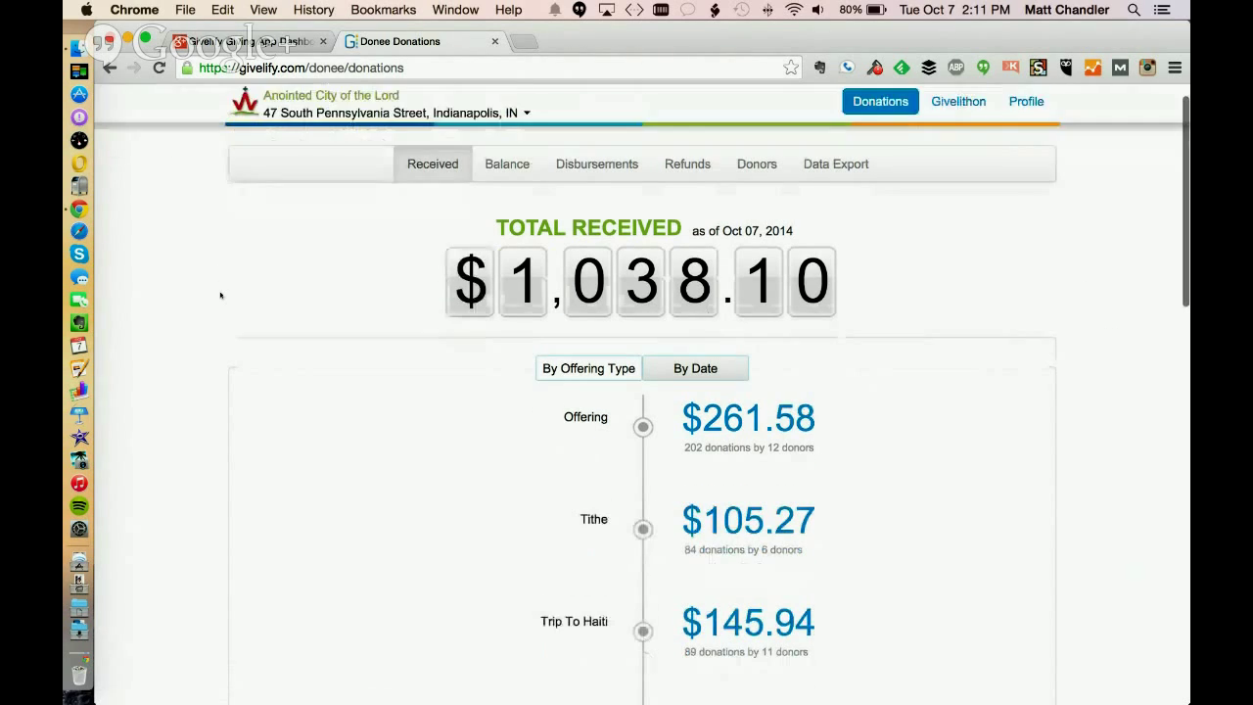
Scroll the dashboard and highlight the $1,038.10 total received amount
scroll(221, 295, "down", 1)
scroll(219, 327, "down", 3)
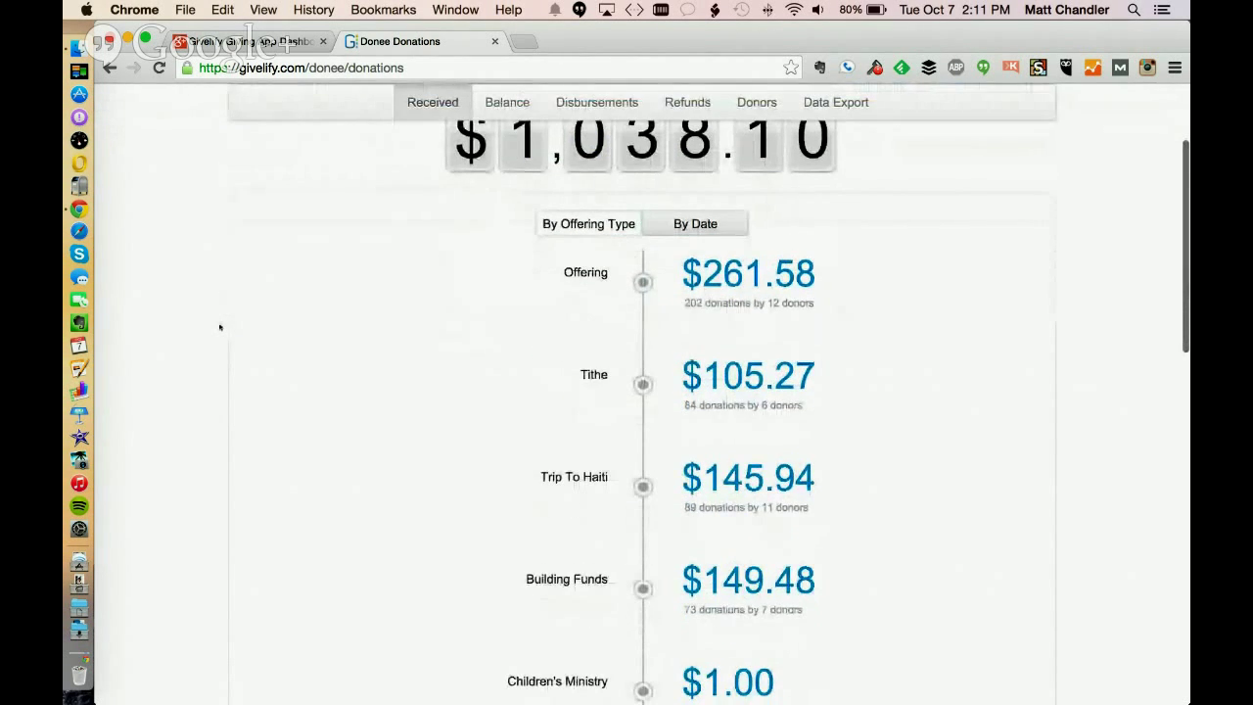
scroll(220, 327, "up", 3)
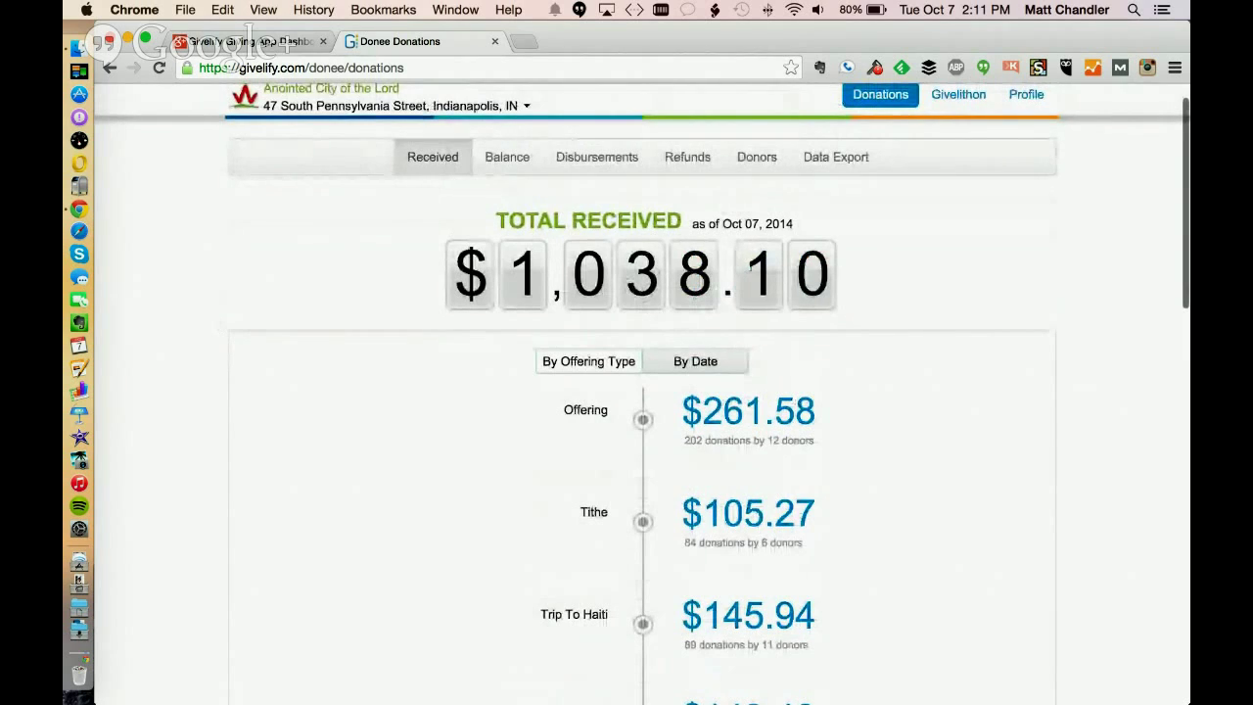
left_click_drag(885, 278, 501, 279)
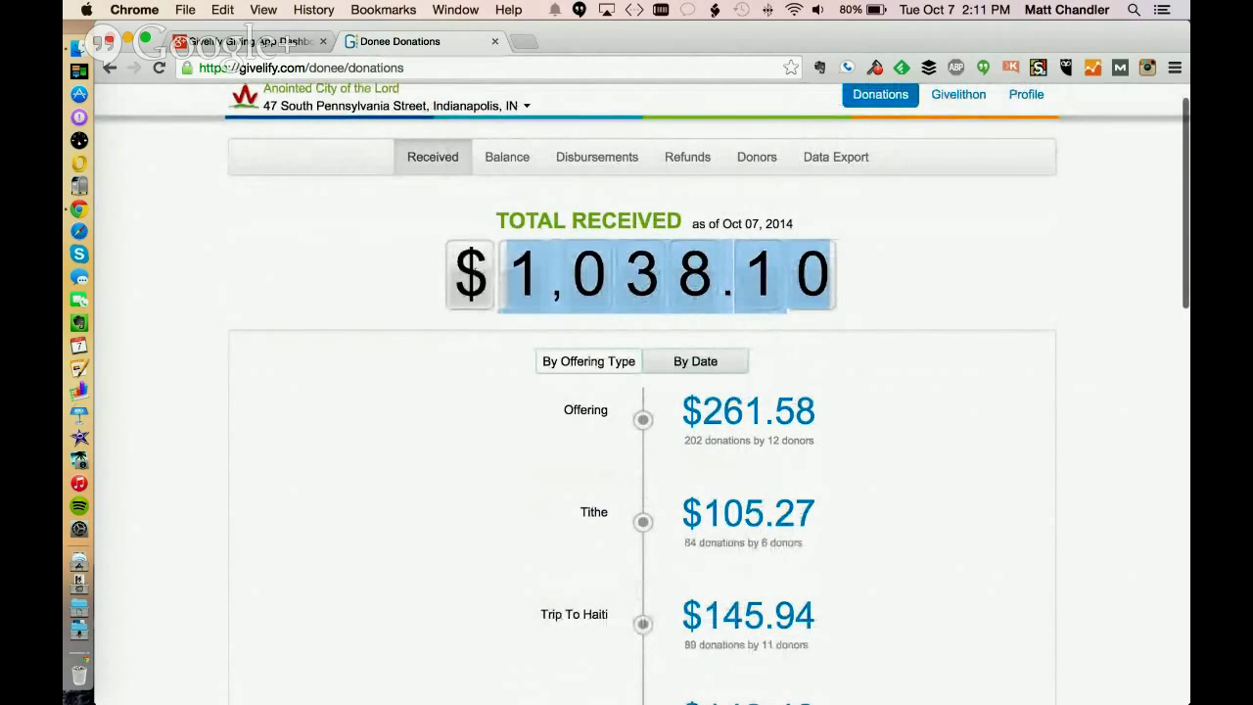
left_click(186, 211)
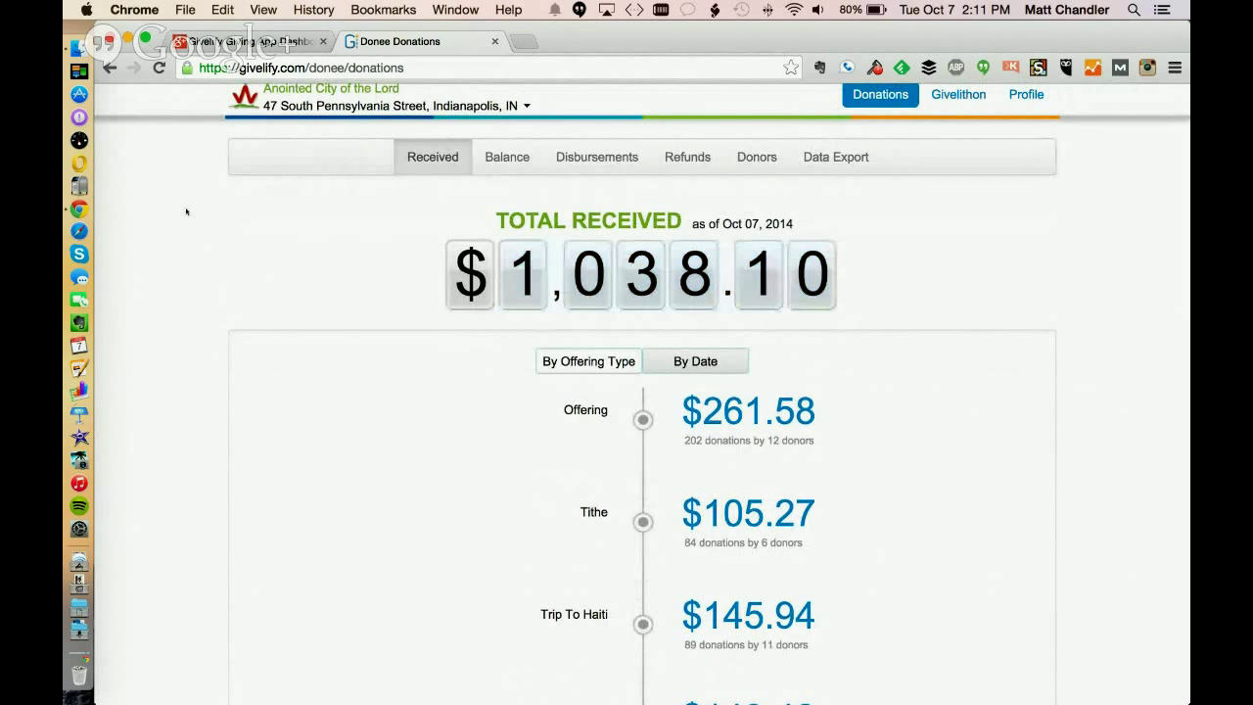
Scroll the per-fund totals and open the donations behind Trip To Haiti's $145.94
scroll(299, 316, "down", 3)
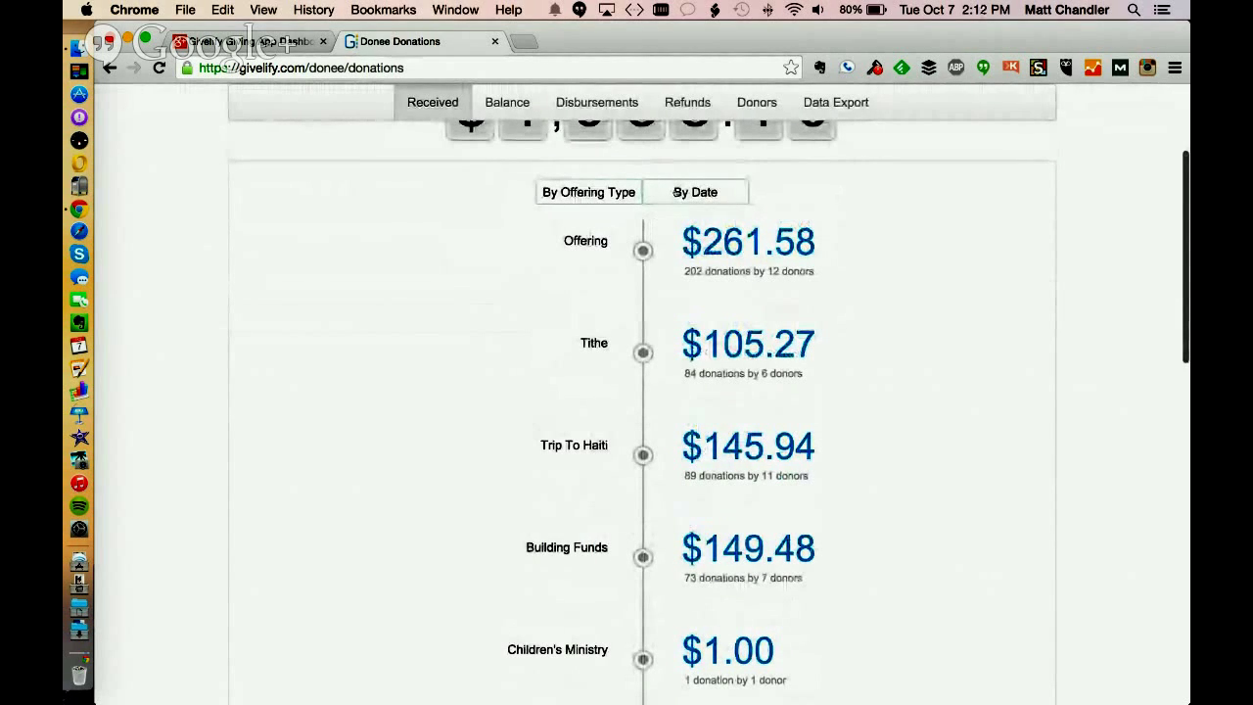
scroll(450, 282, "down", 2)
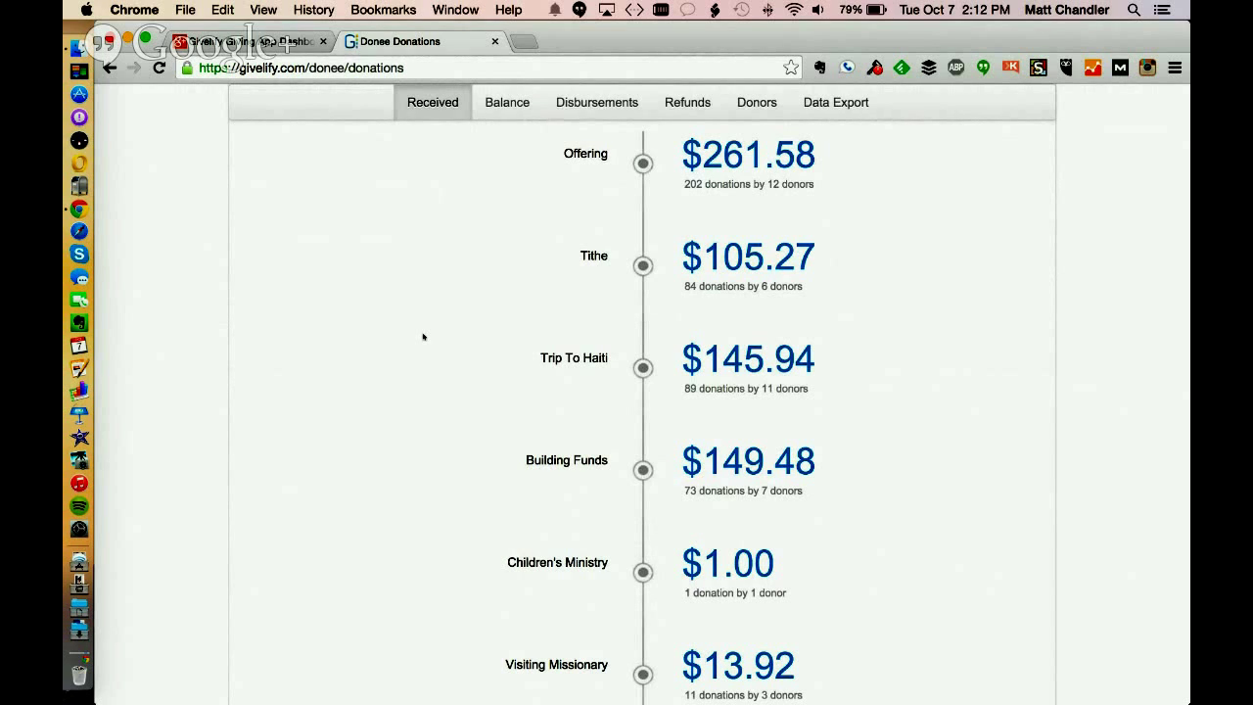
scroll(423, 337, "up", 2)
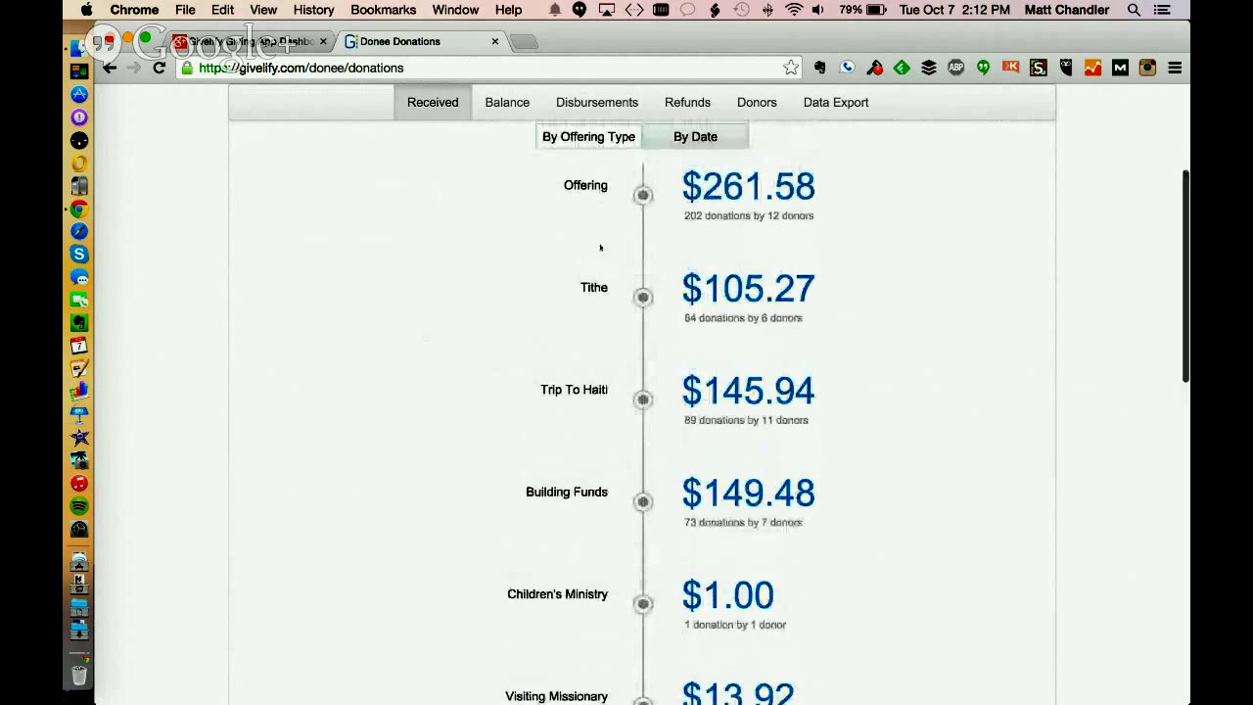
scroll(392, 322, "down", 3)
scroll(392, 322, "down", 1)
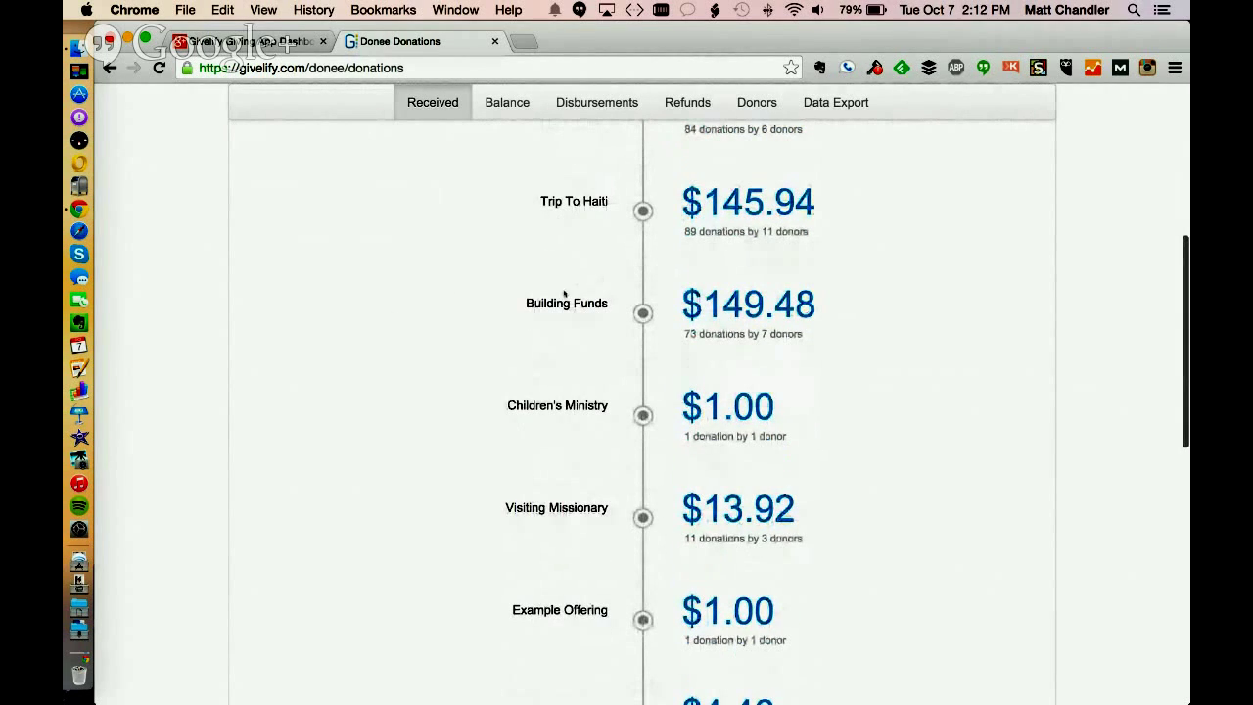
scroll(405, 386, "down", 4)
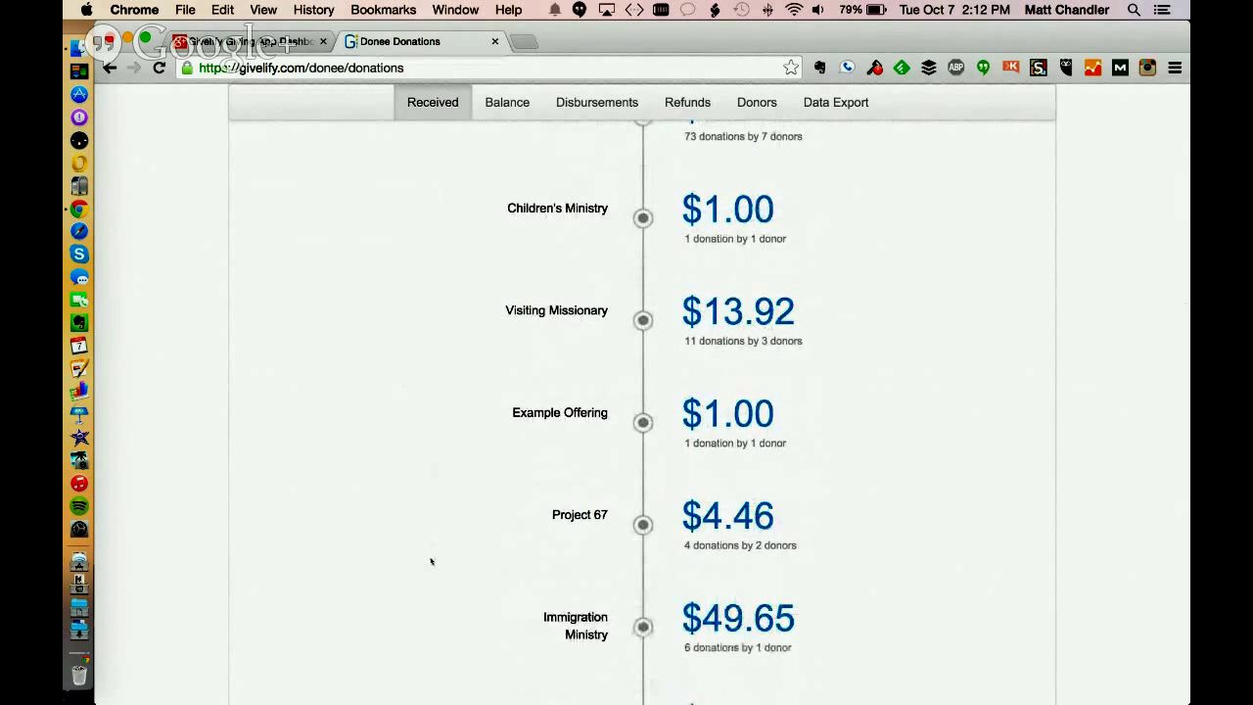
scroll(432, 559, "up", 3)
scroll(431, 561, "up", 8)
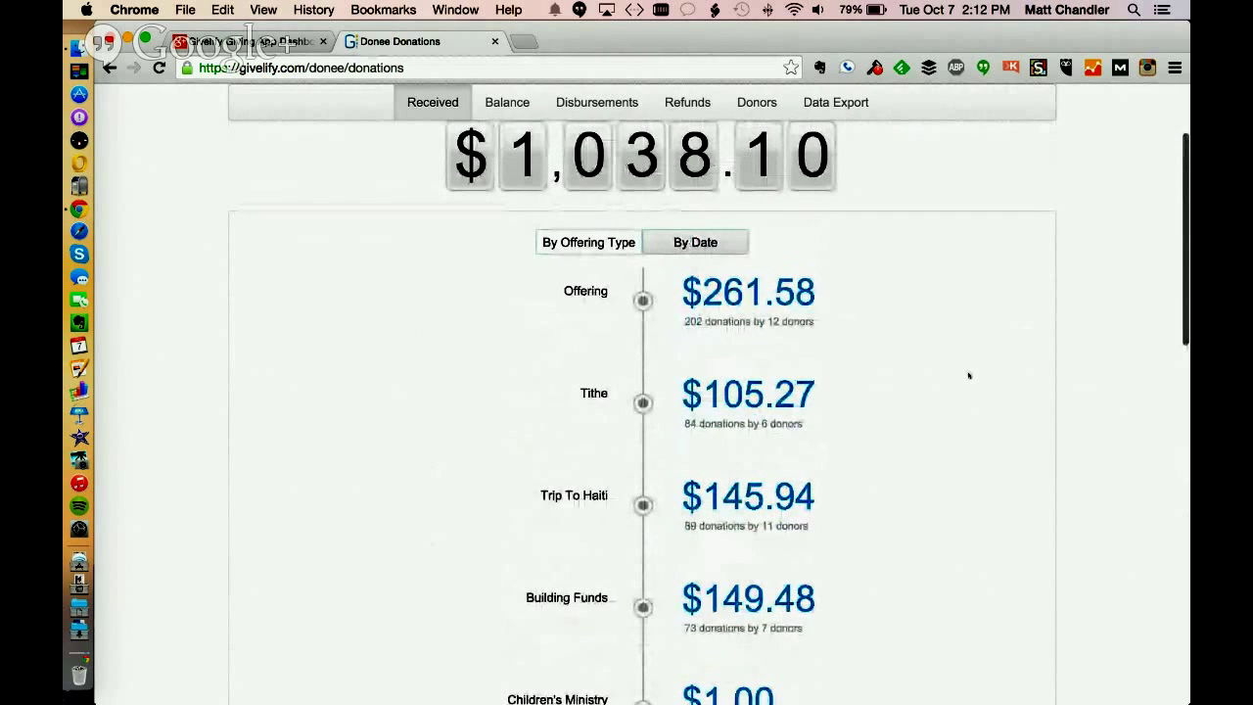
scroll(969, 375, "down", 4)
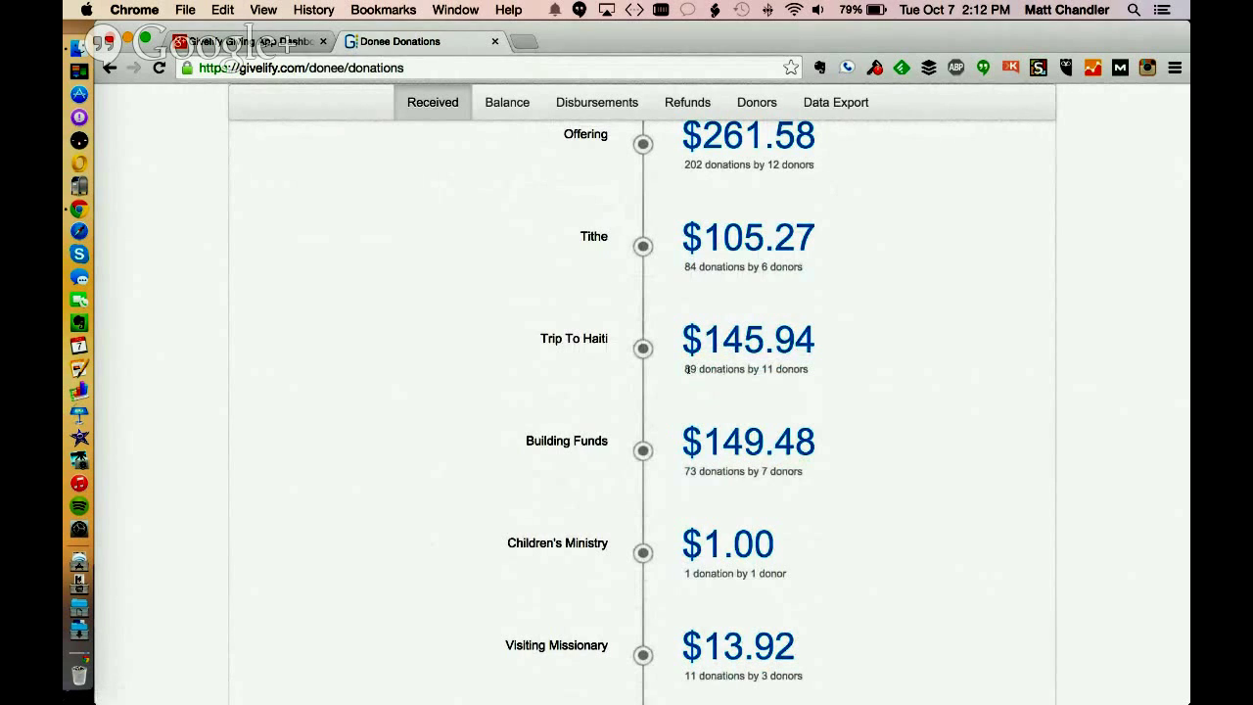
left_click_drag(687, 369, 764, 365)
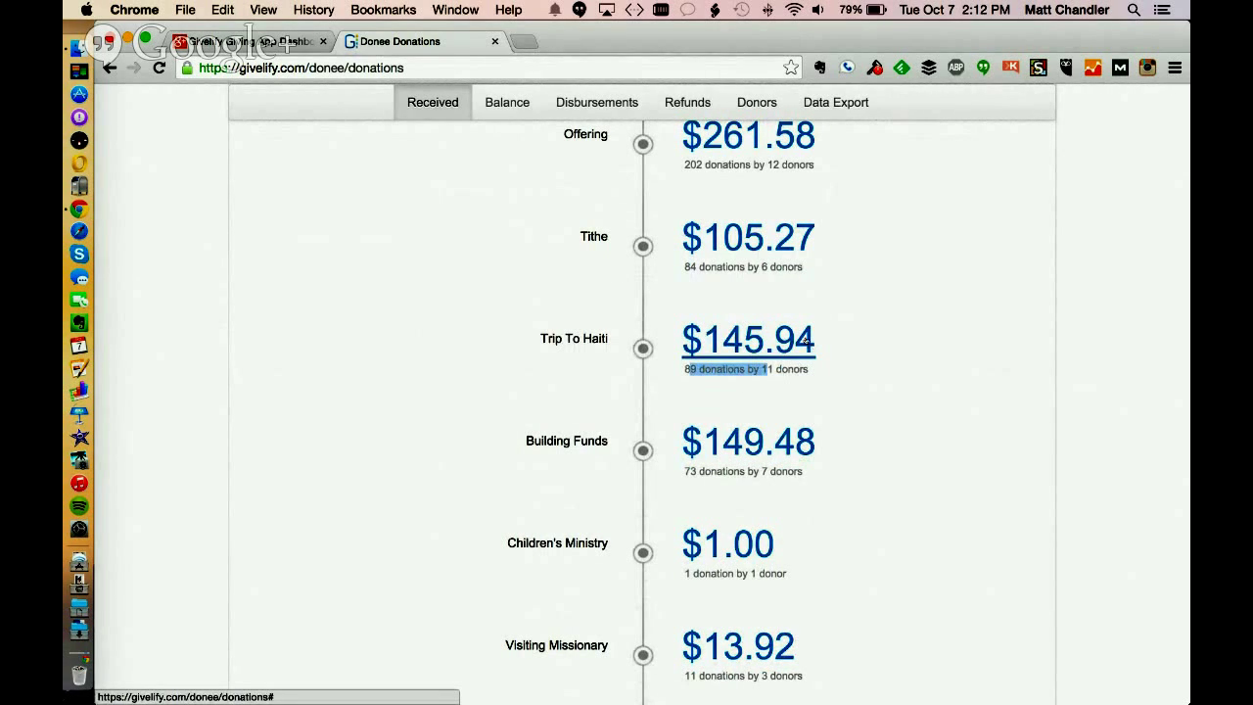
left_click(805, 339)
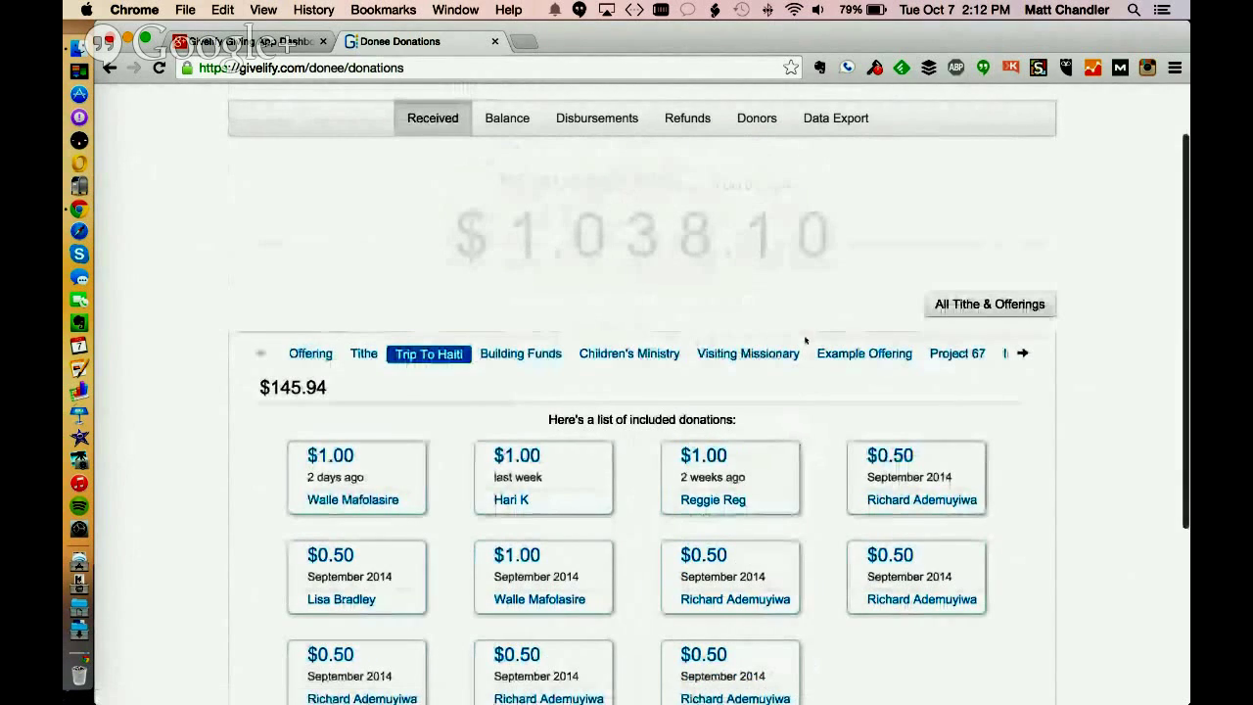
Inspect the fee on the first $1.00 donation's receipt, then close it
scroll(176, 294, "down", 3)
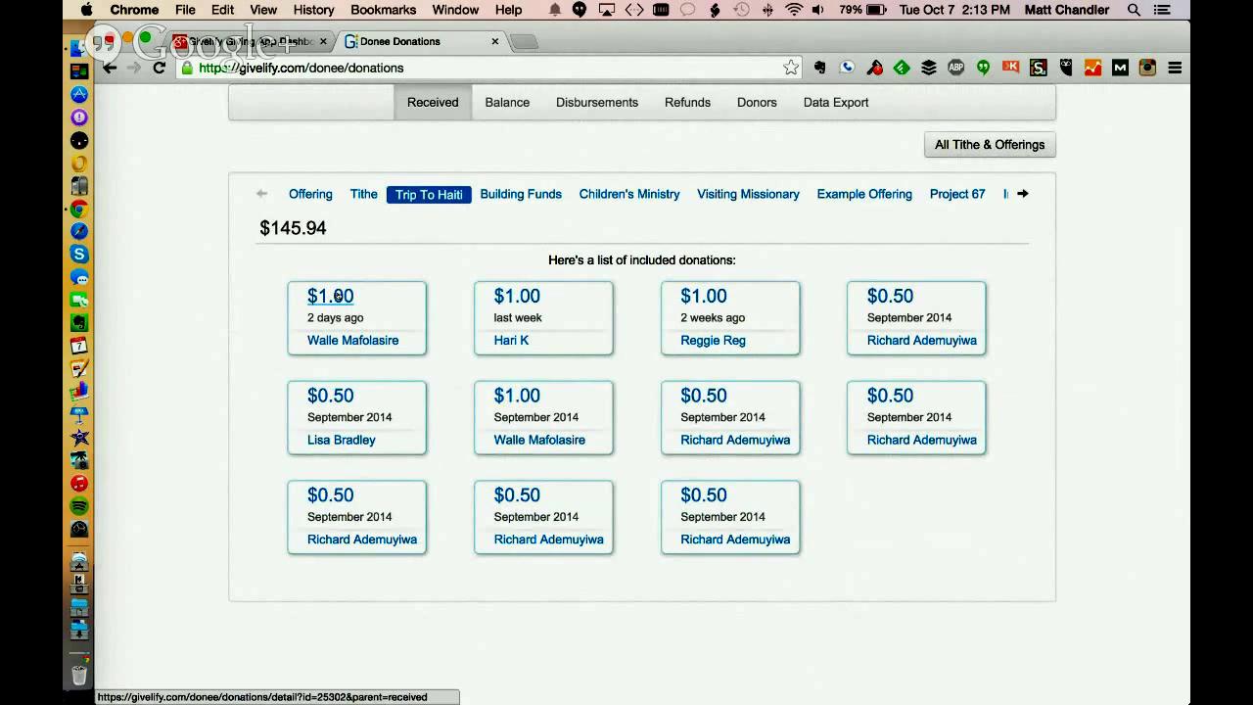
left_click(336, 296)
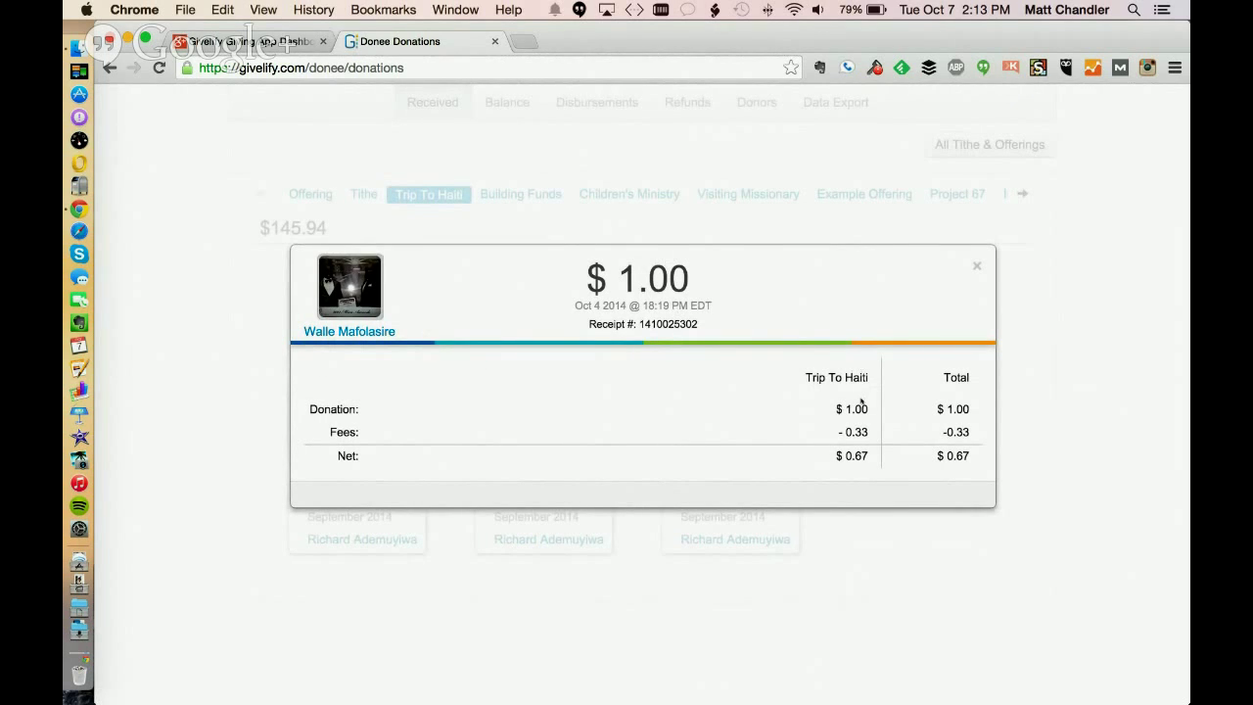
double_click(867, 432)
left_click(855, 429)
left_click(977, 265)
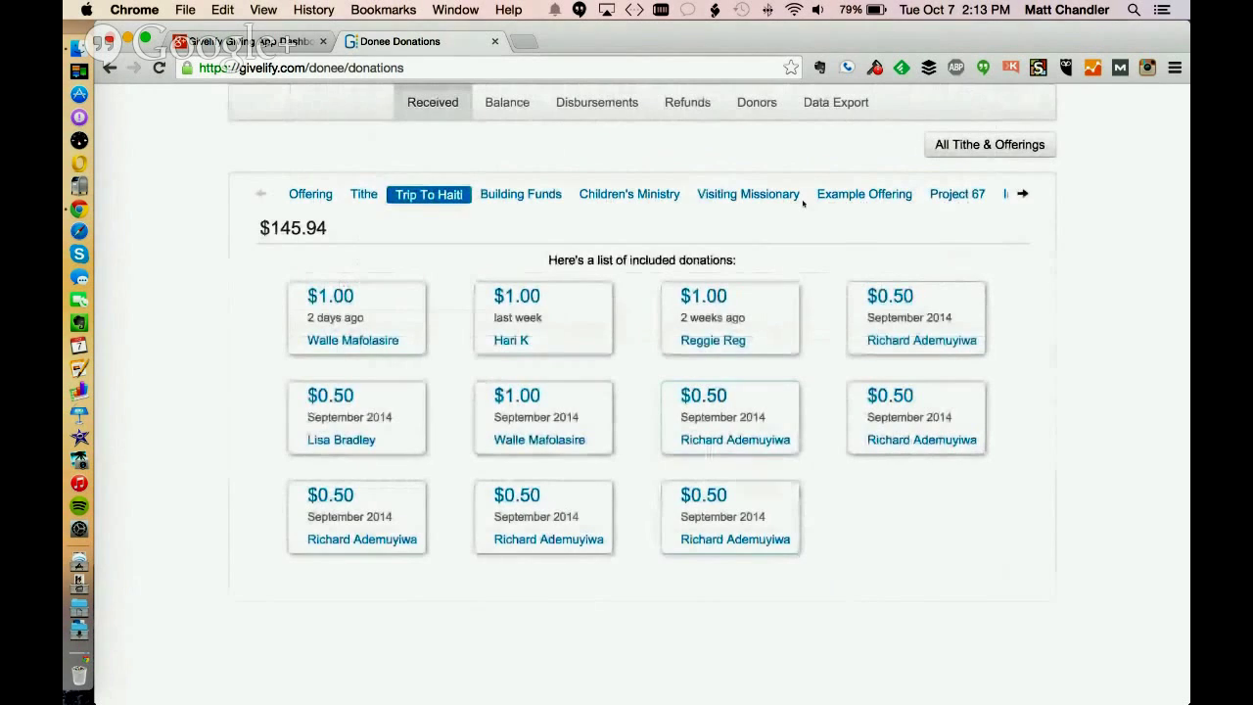
List the $1,038.10 received totals by date: Oct 7 $2.00, Oct 6 $6.00, Oct 4 $2.00
scroll(456, 159, "up", 3)
left_click(435, 94)
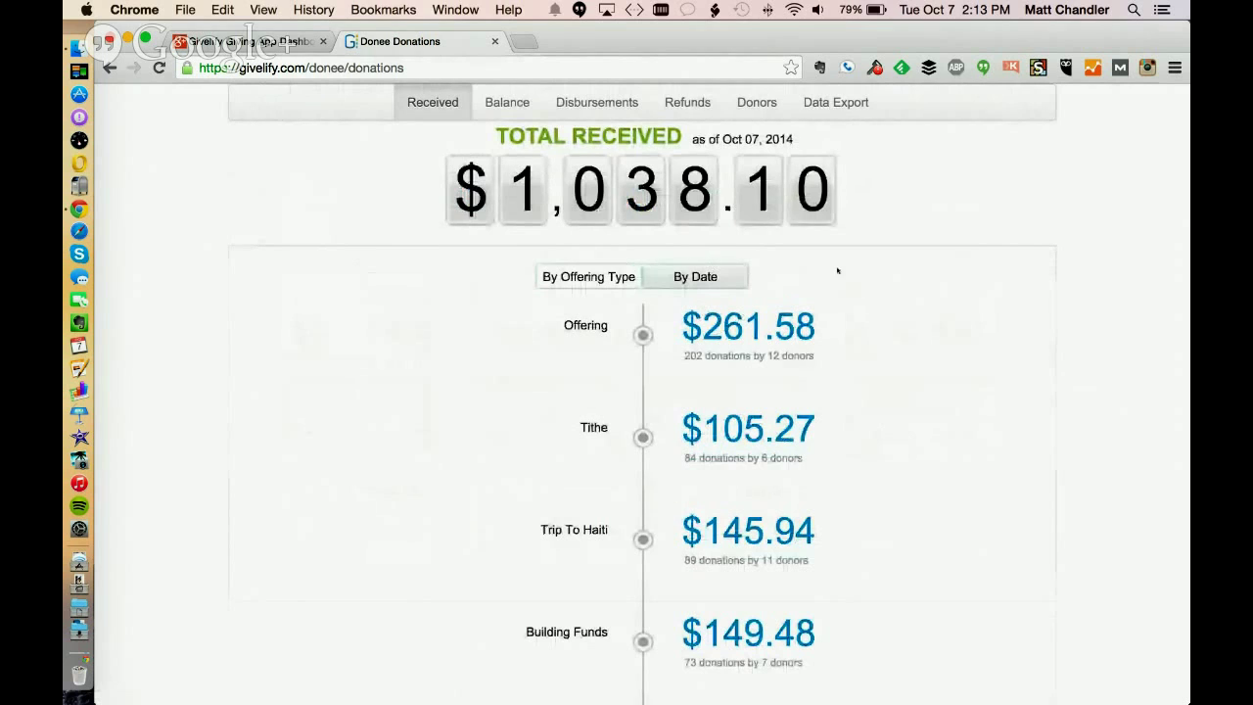
left_click(718, 287)
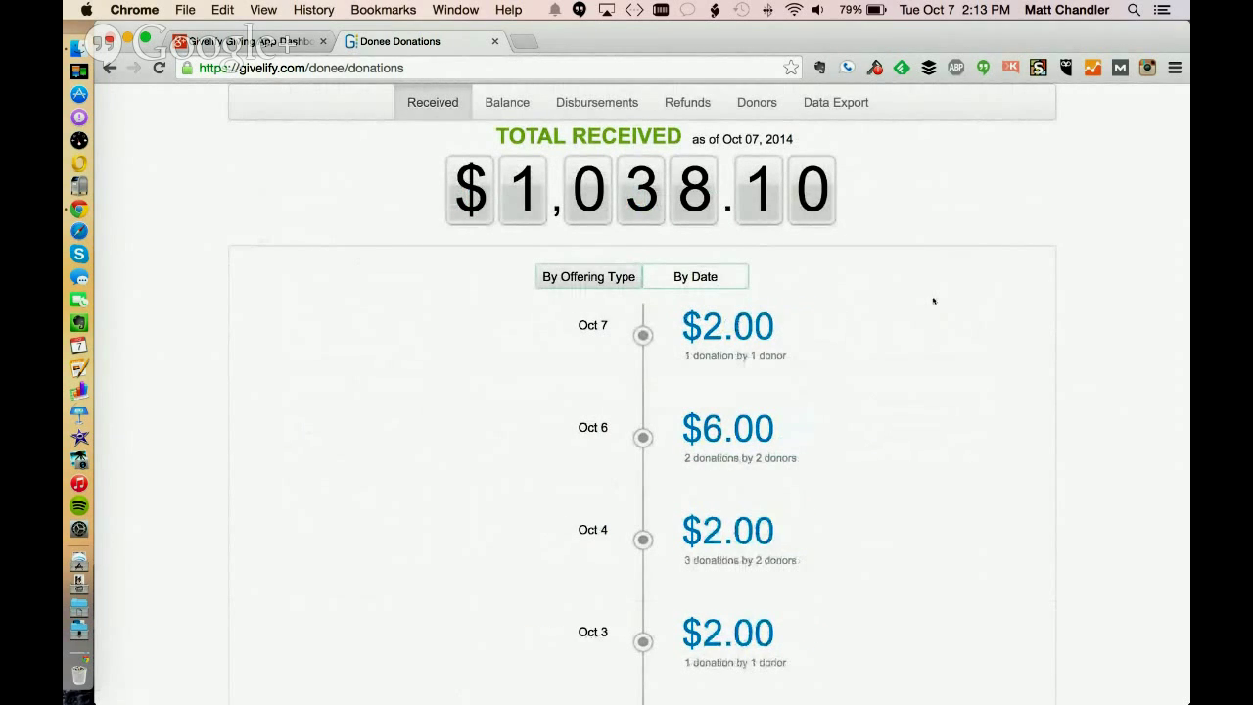
Open the Oct 7 donations and view the $2.00 donation's receipt
scroll(933, 301, "down", 5)
scroll(931, 300, "down", 1)
scroll(930, 299, "up", 4)
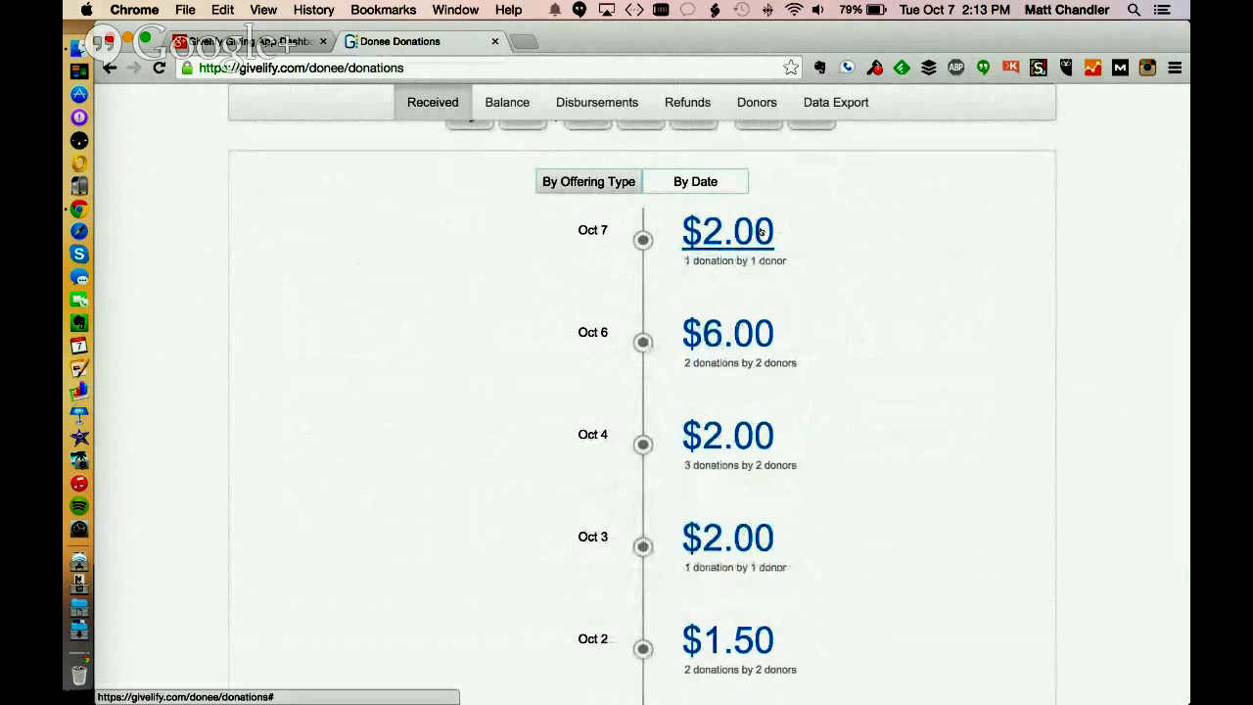
left_click(760, 231)
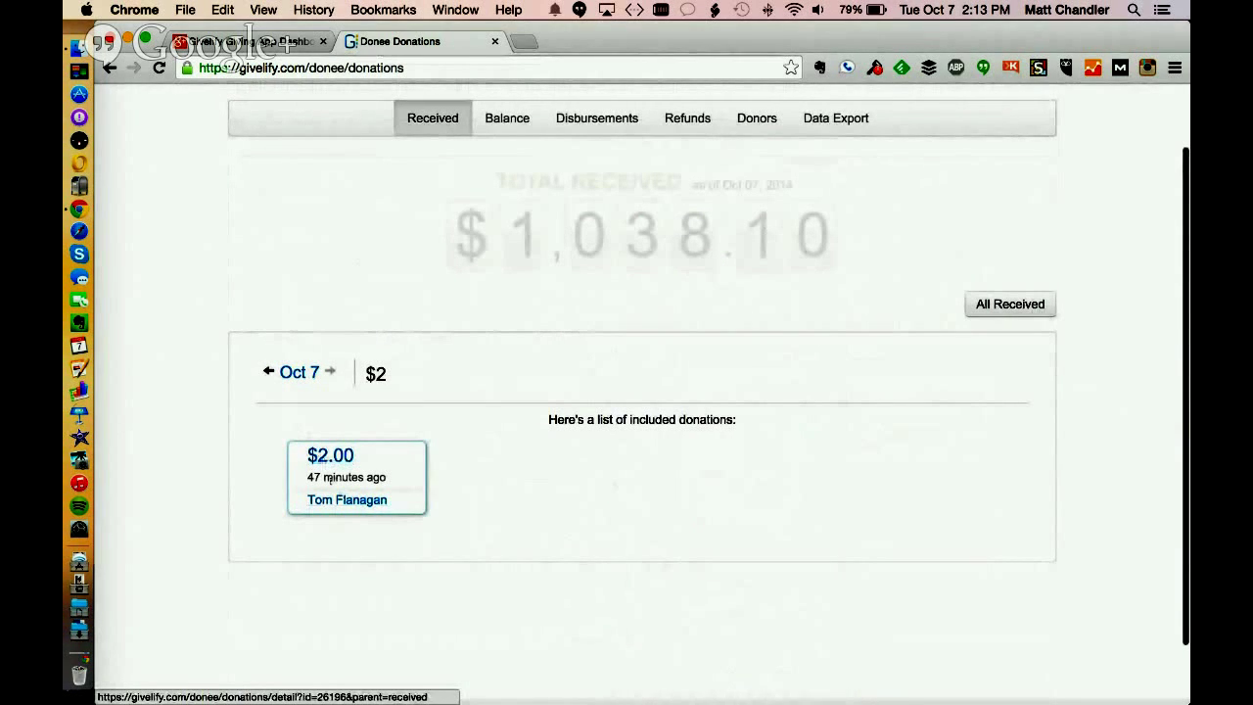
left_click(333, 456)
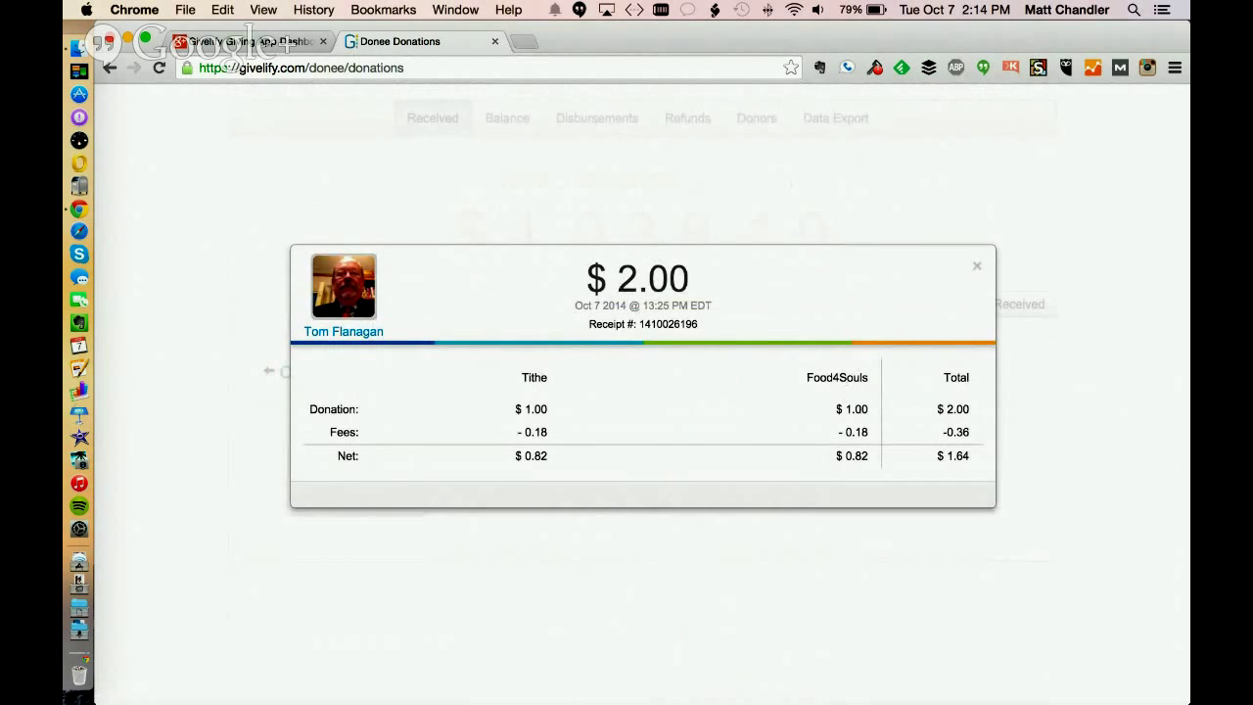
left_click(976, 266)
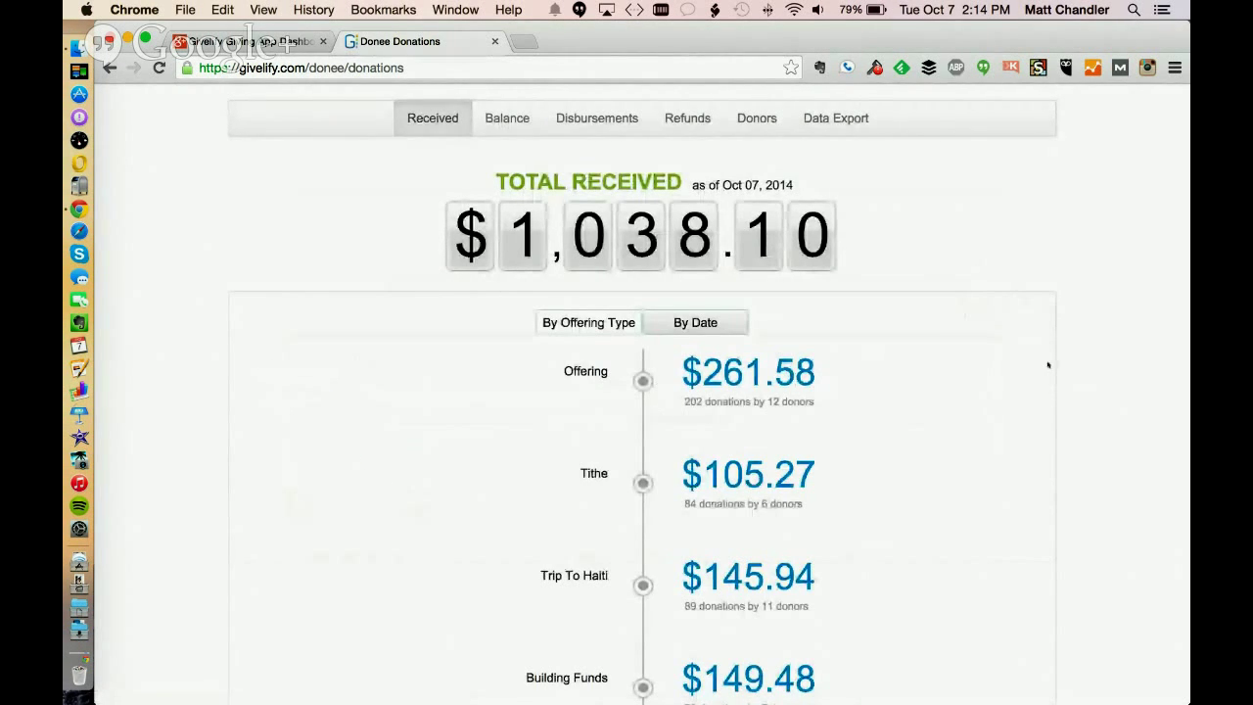
Scroll the received breakdown, then bring up the $62.00 account balance
scroll(1048, 365, "down", 2)
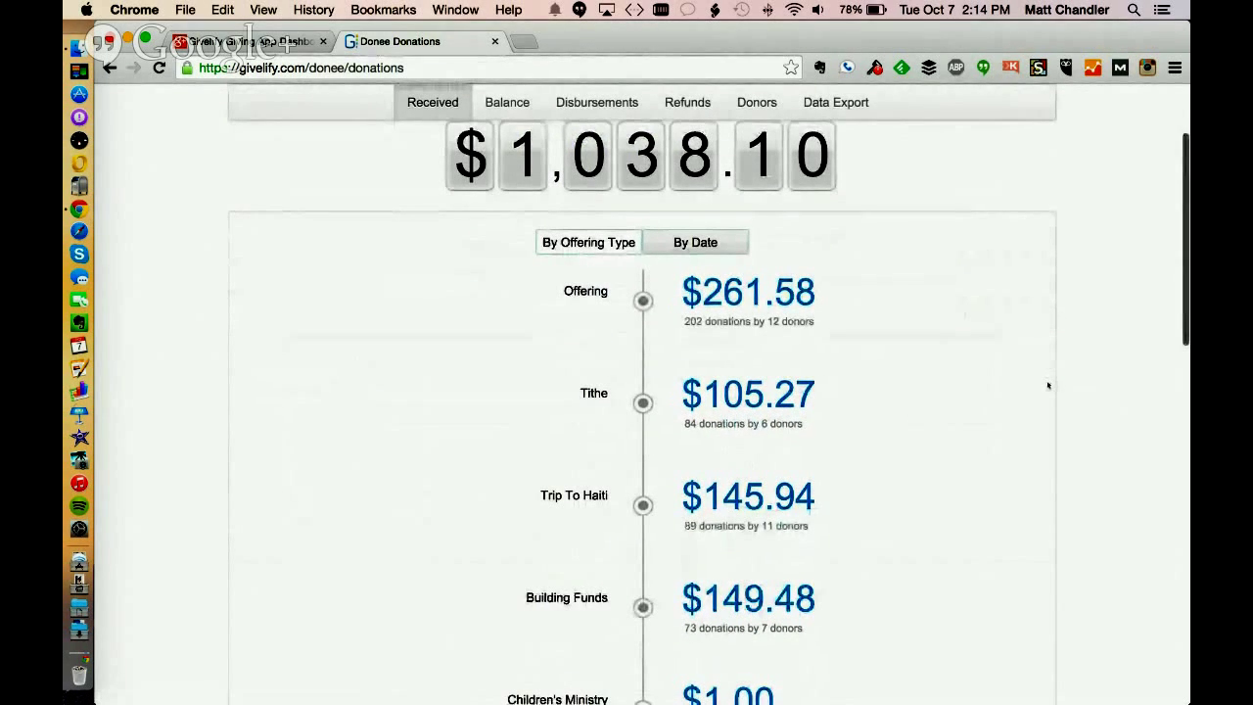
scroll(1042, 380, "down", 1)
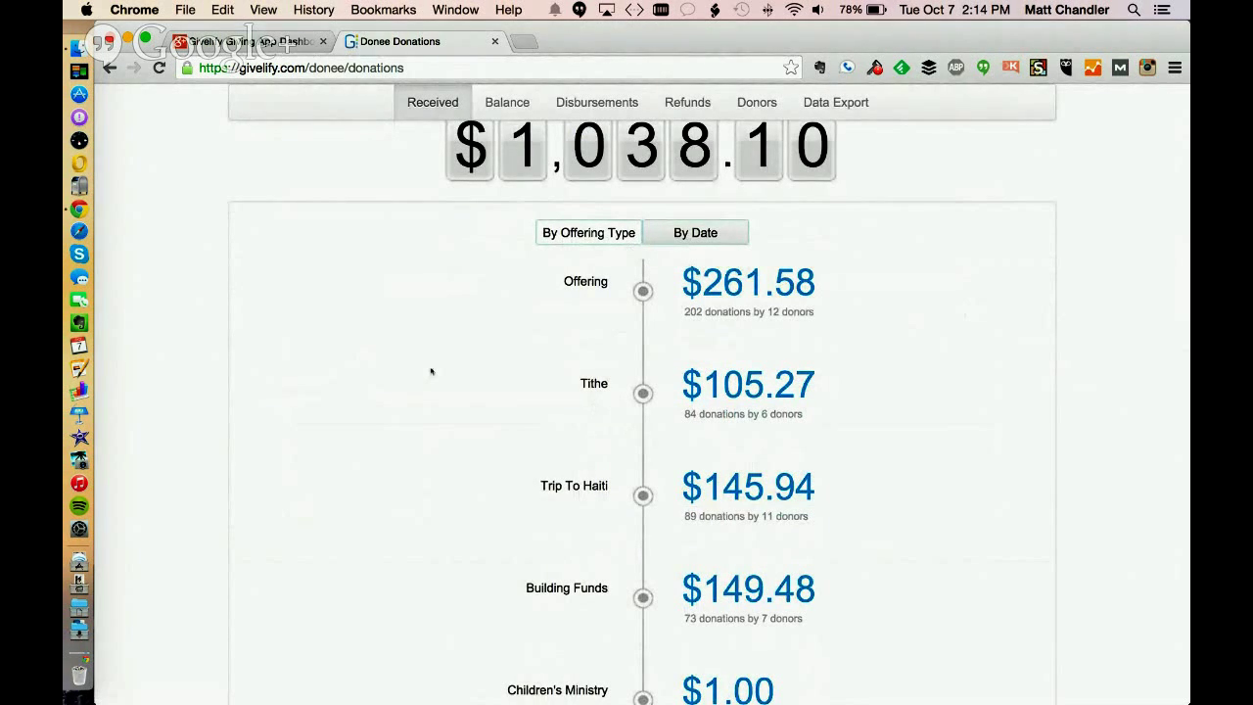
scroll(434, 369, "up", 4)
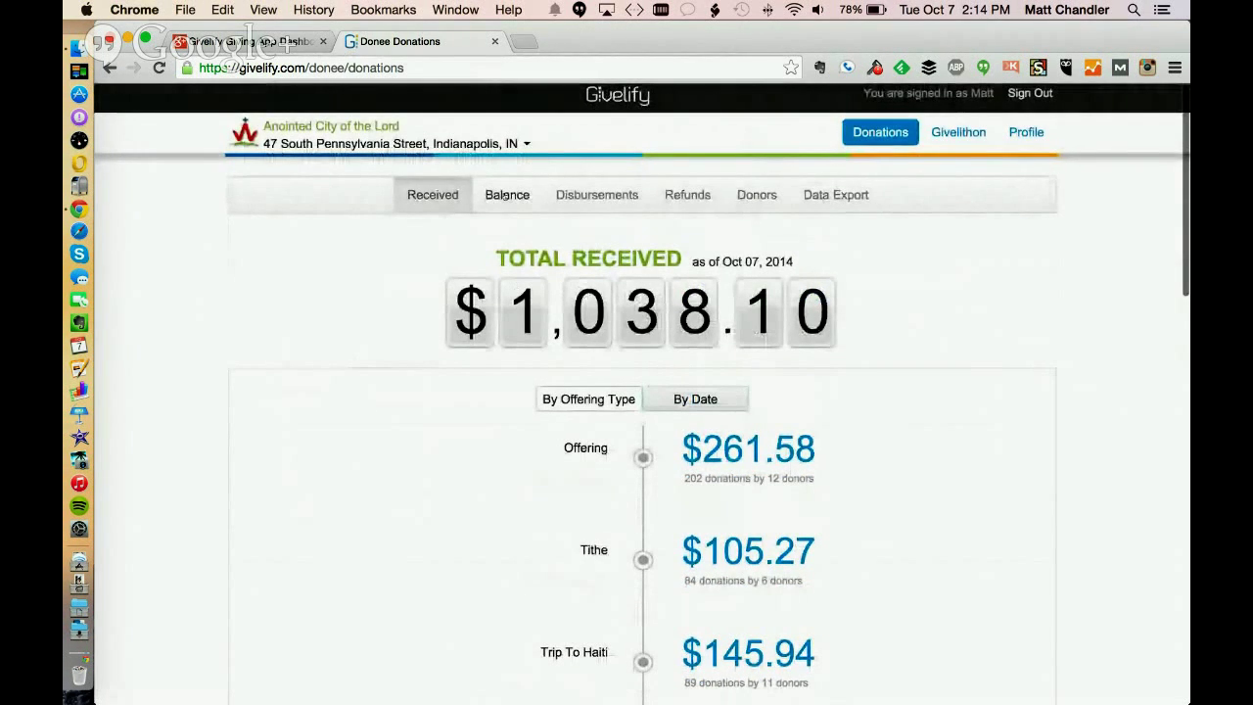
left_click(507, 197)
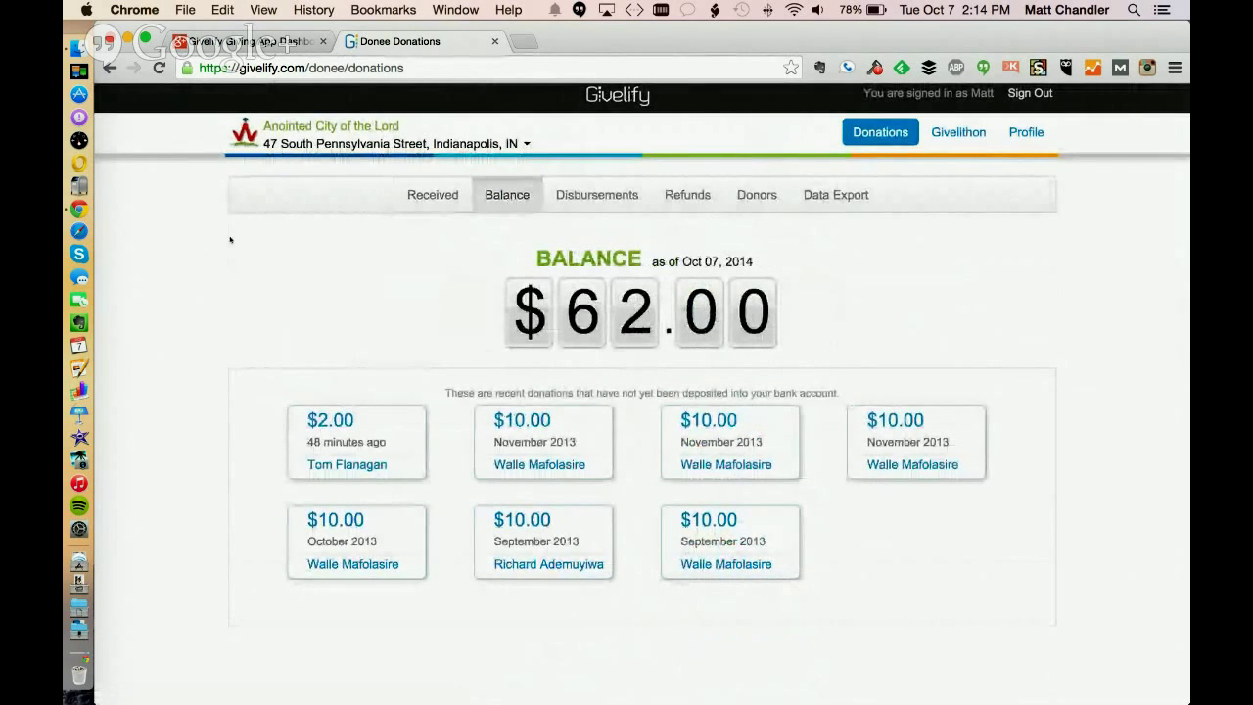
Scroll the $62.00 undeposited donations, then show the $891.08 disbursements page
scroll(204, 286, "down", 2)
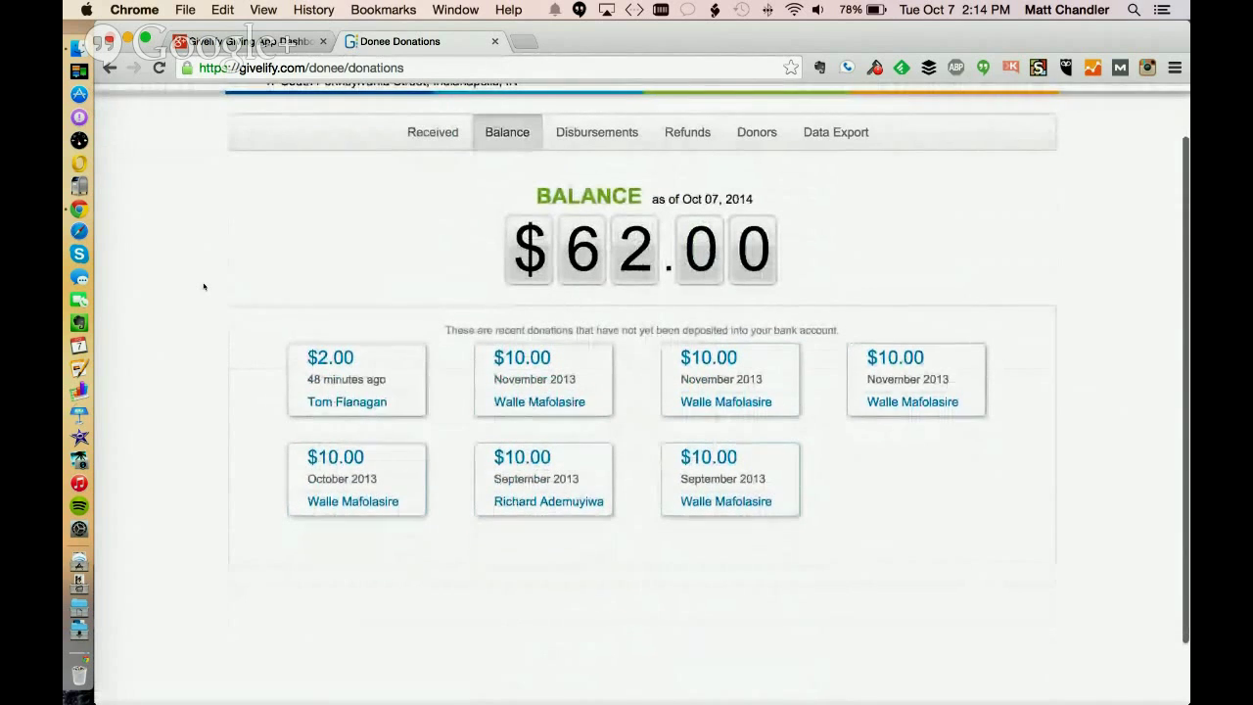
scroll(203, 285, "up", 2)
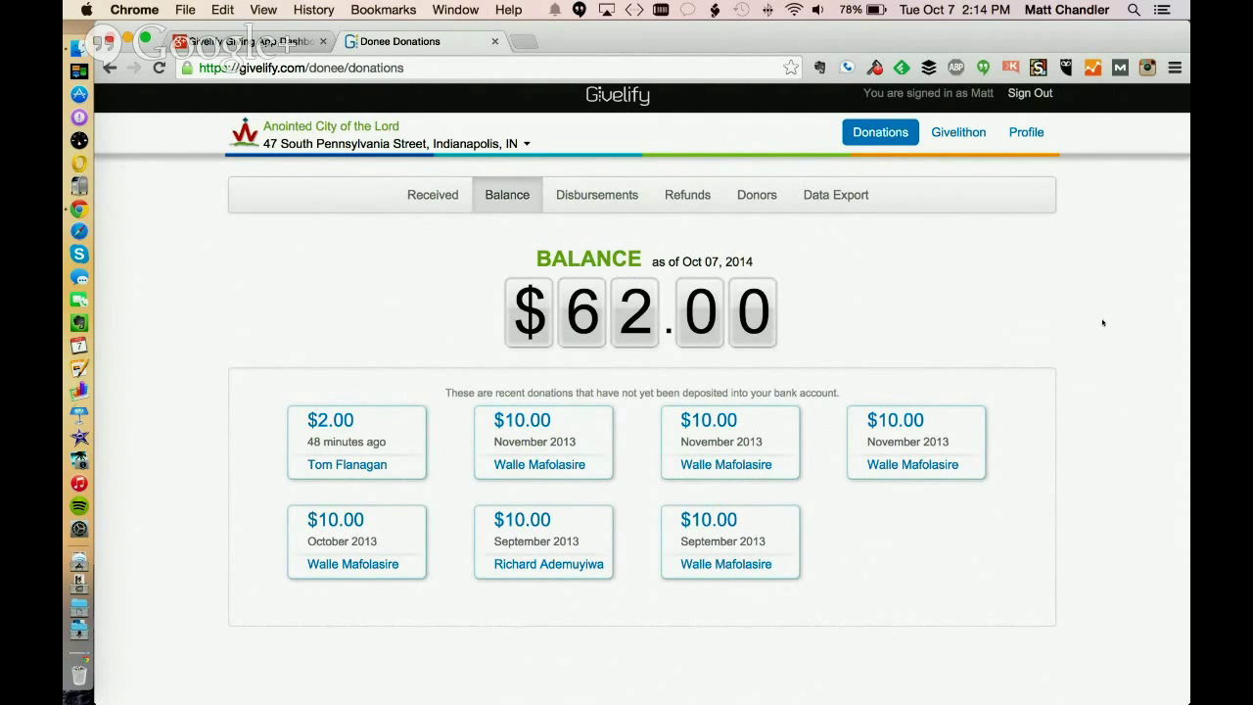
scroll(1102, 323, "down", 1)
left_click(606, 195)
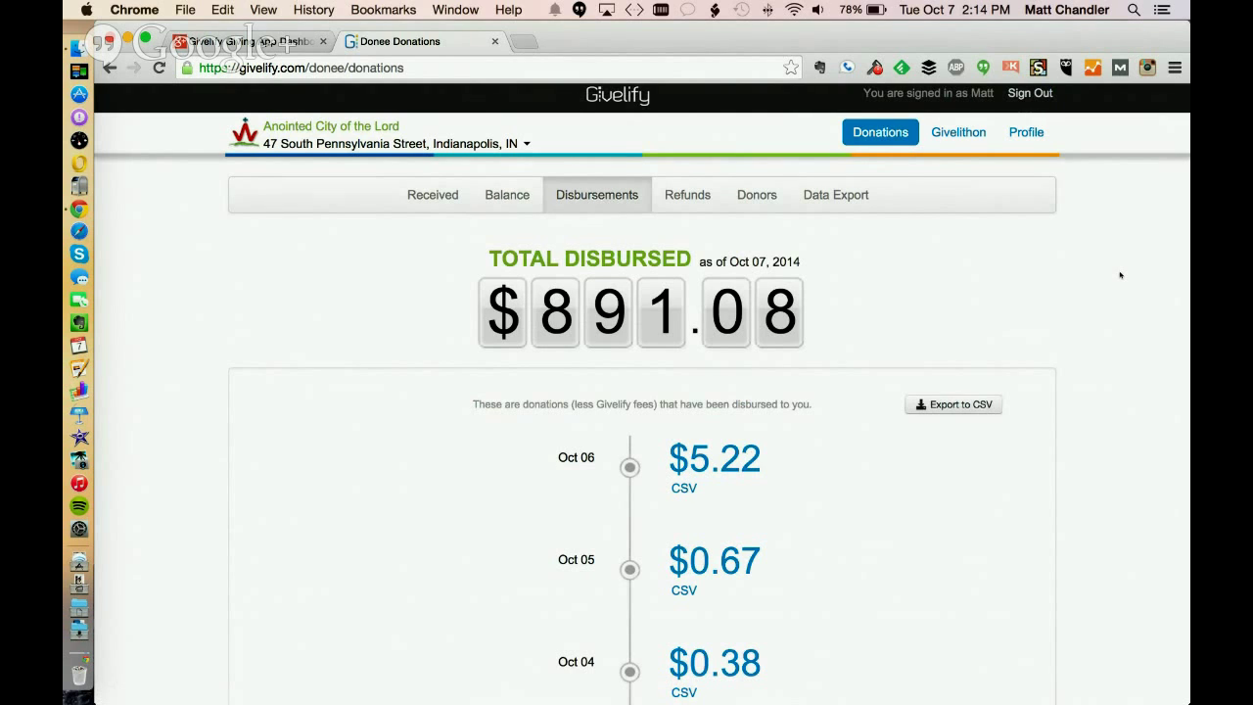
Switch briefly back to the donations Received overview
scroll(1121, 275, "down", 1)
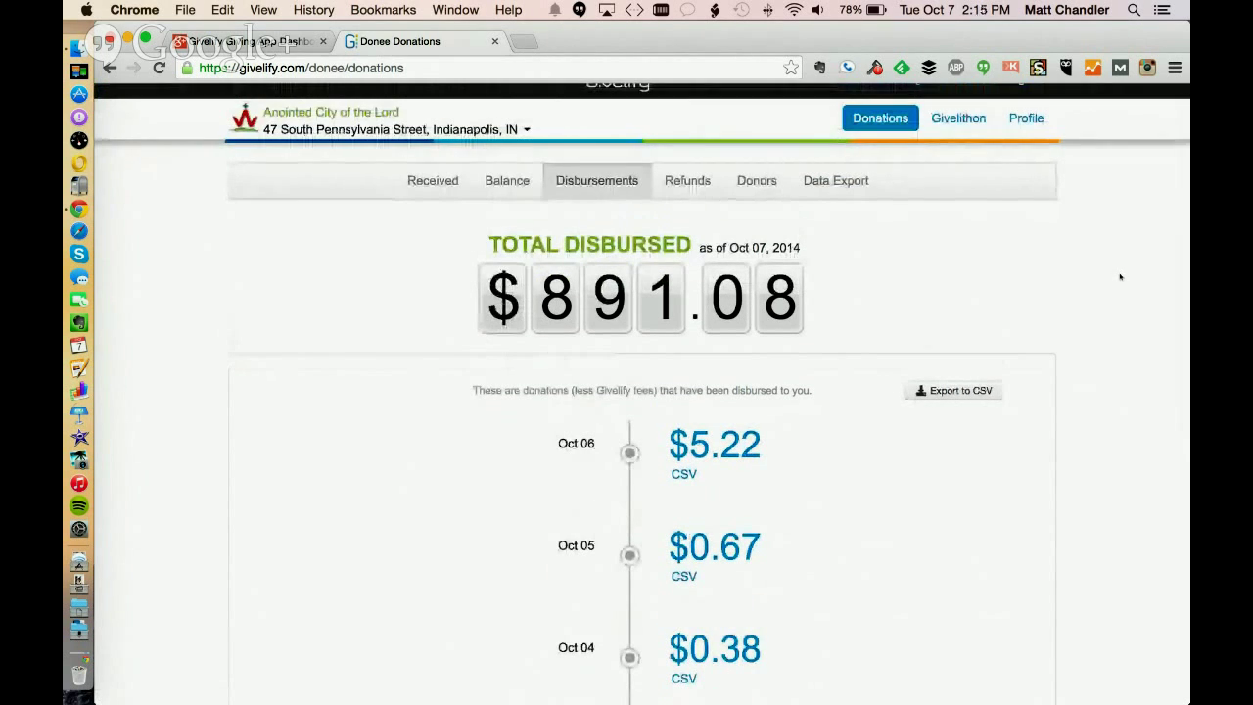
left_click(409, 184)
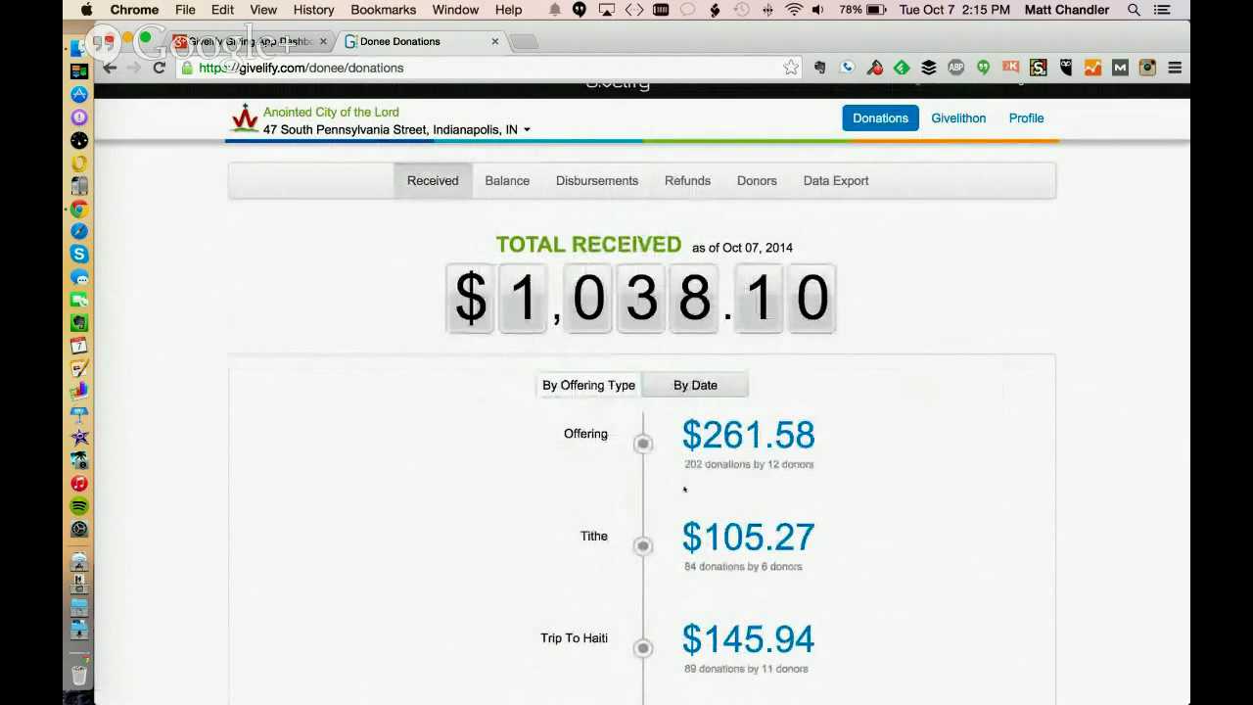
scroll(684, 488, "down", 3)
scroll(632, 211, "up", 4)
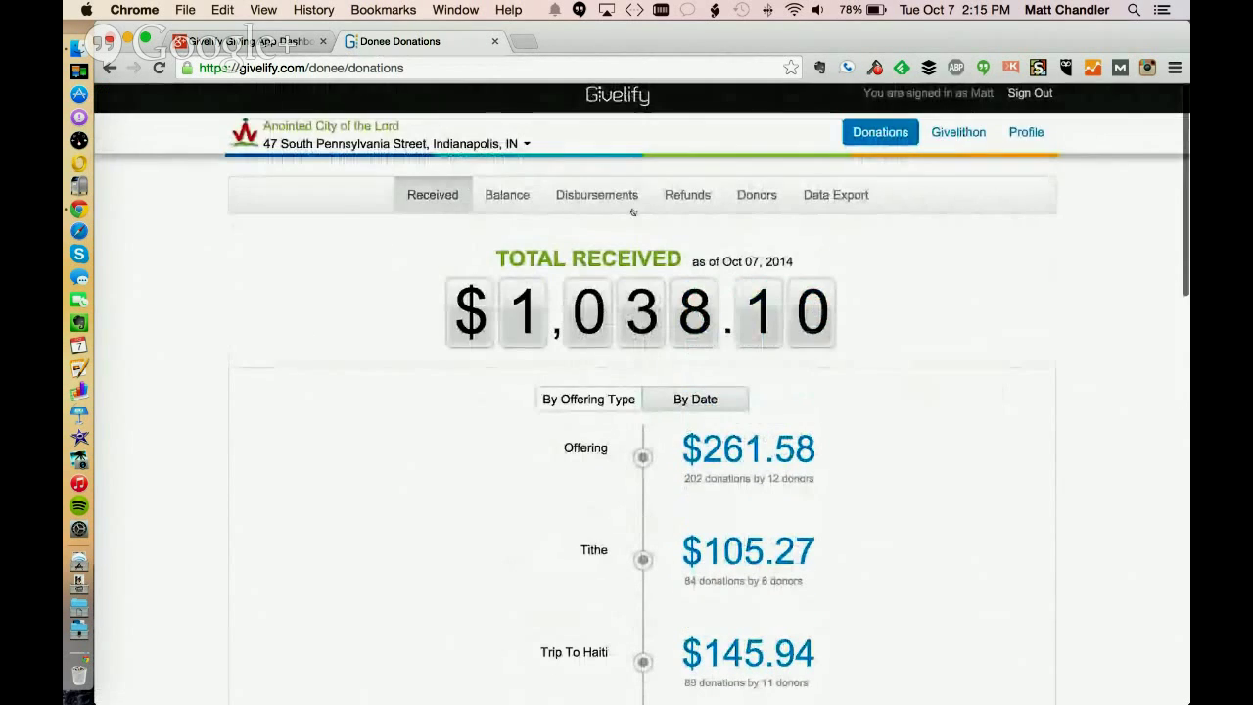
Scroll the $891.08 disbursement timeline: Oct 06 $5.22, Oct 05 $0.67, Oct 04 $0.38, Oct 03 $2.31
left_click(580, 191)
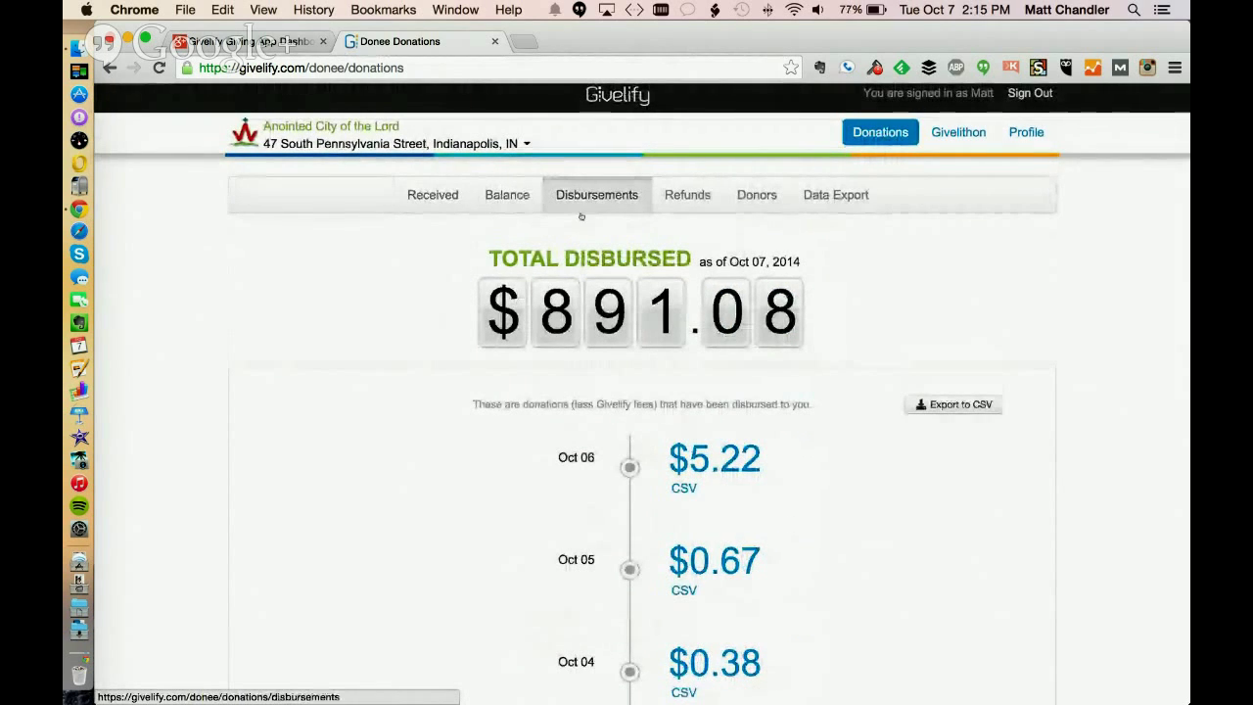
scroll(1122, 336, "down", 1)
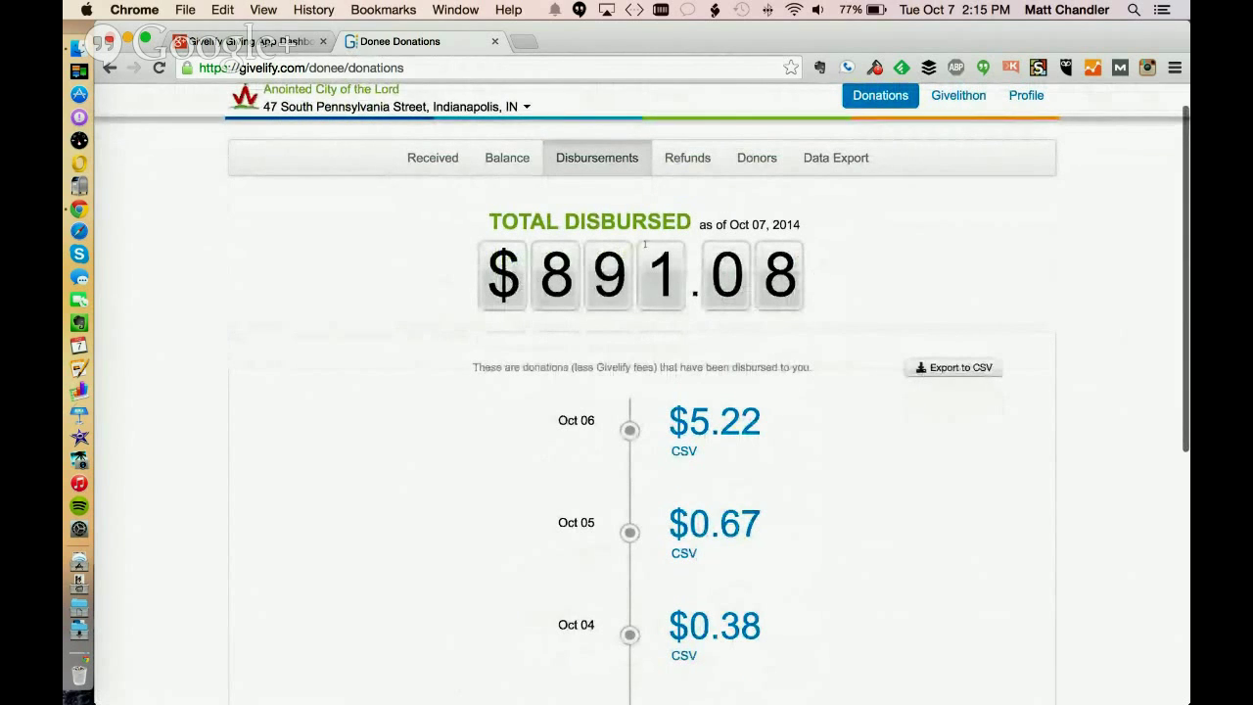
scroll(1056, 256, "down", 4)
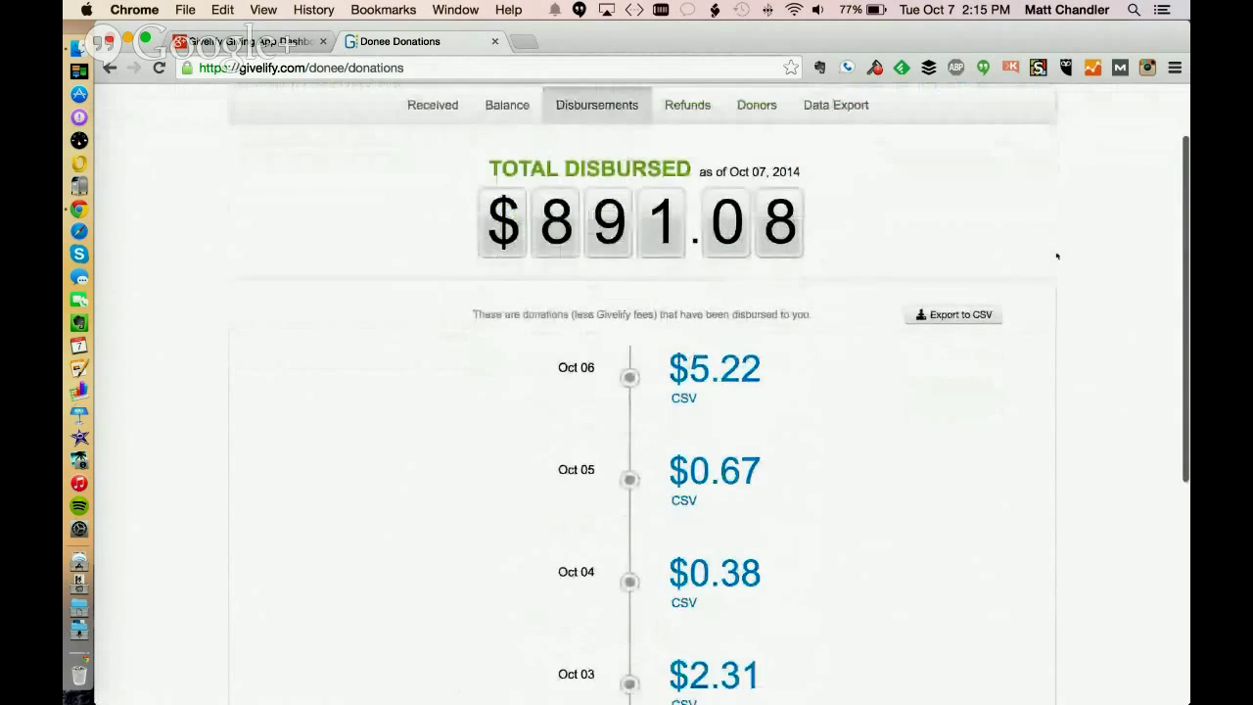
scroll(1056, 255, "down", 1)
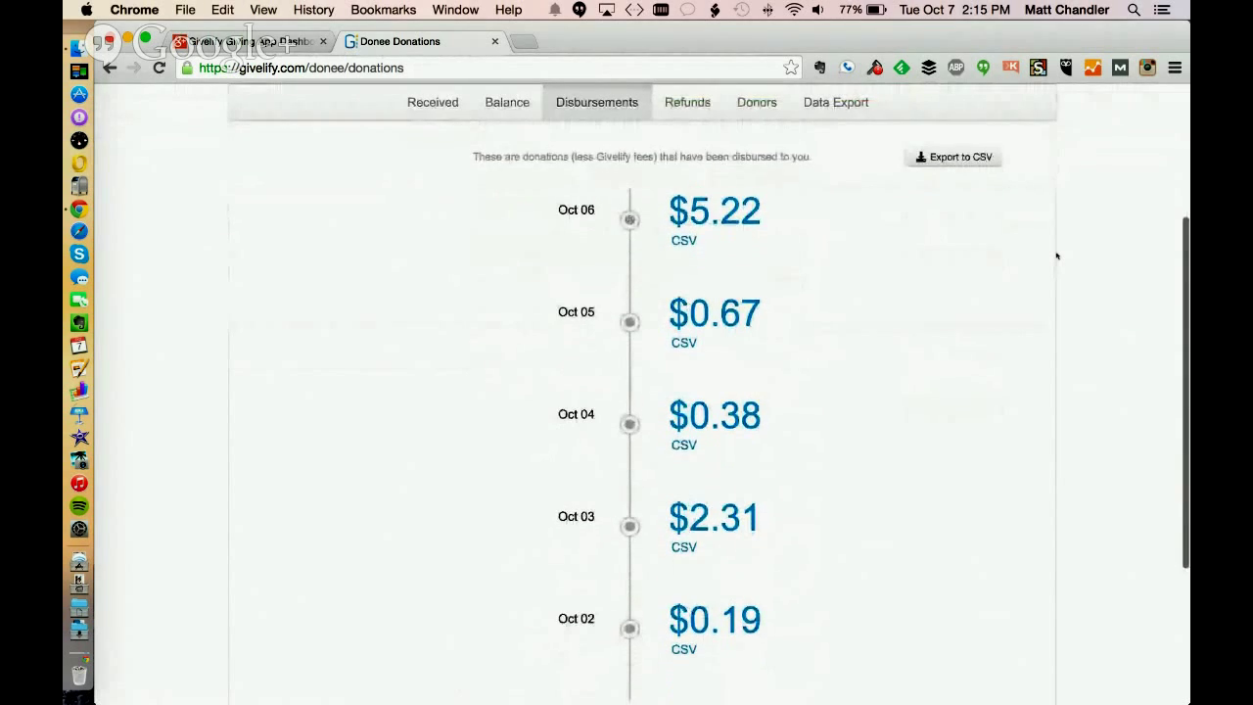
scroll(1056, 255, "up", 2)
scroll(1056, 256, "up", 2)
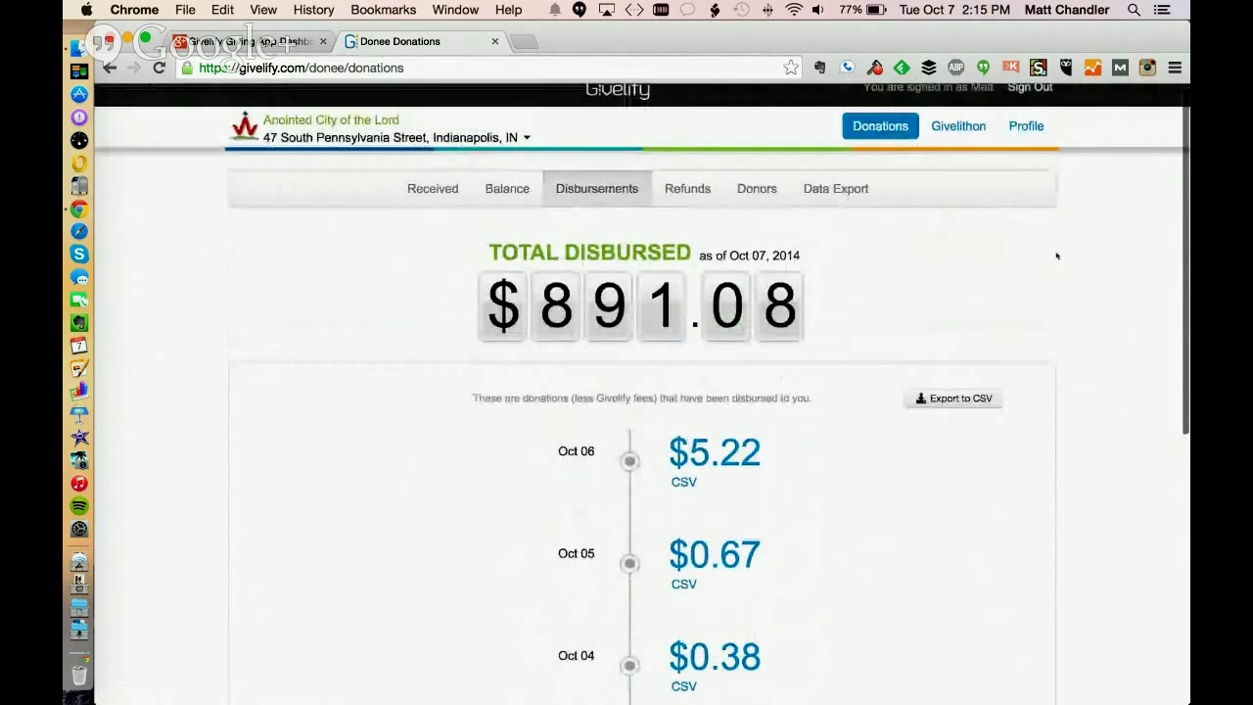
scroll(1056, 264, "down", 1)
scroll(1056, 268, "up", 1)
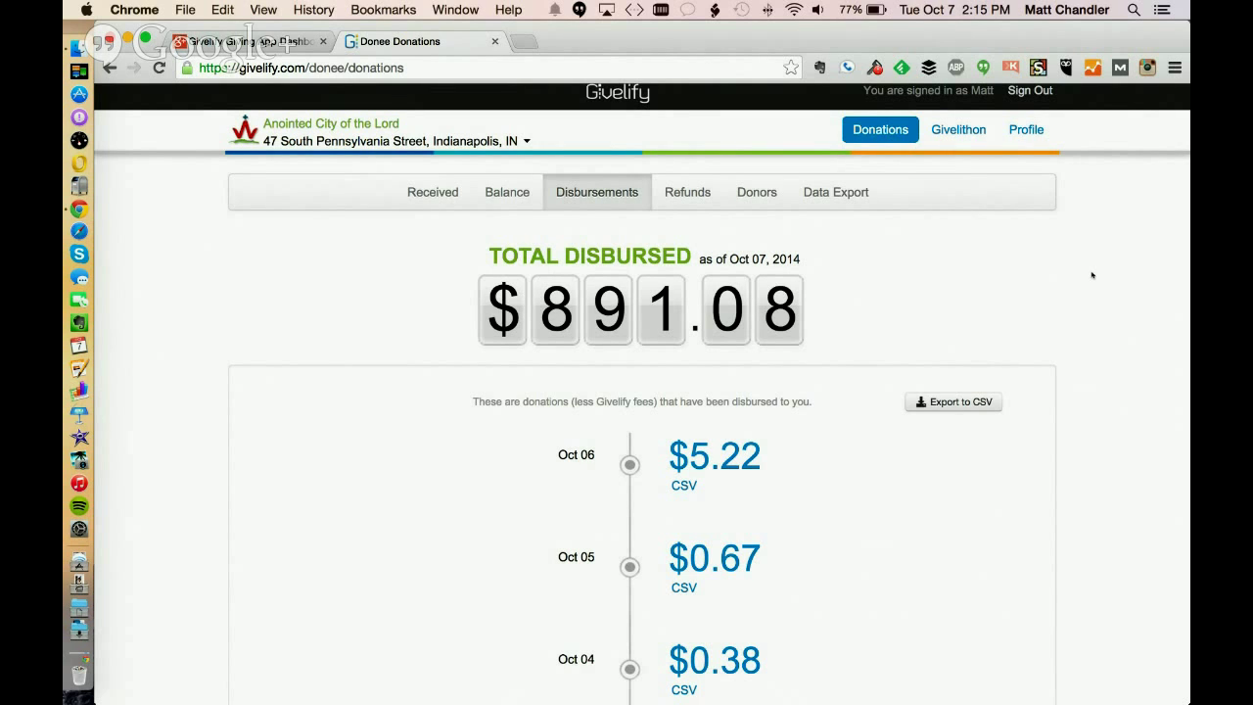
scroll(1092, 275, "down", 3)
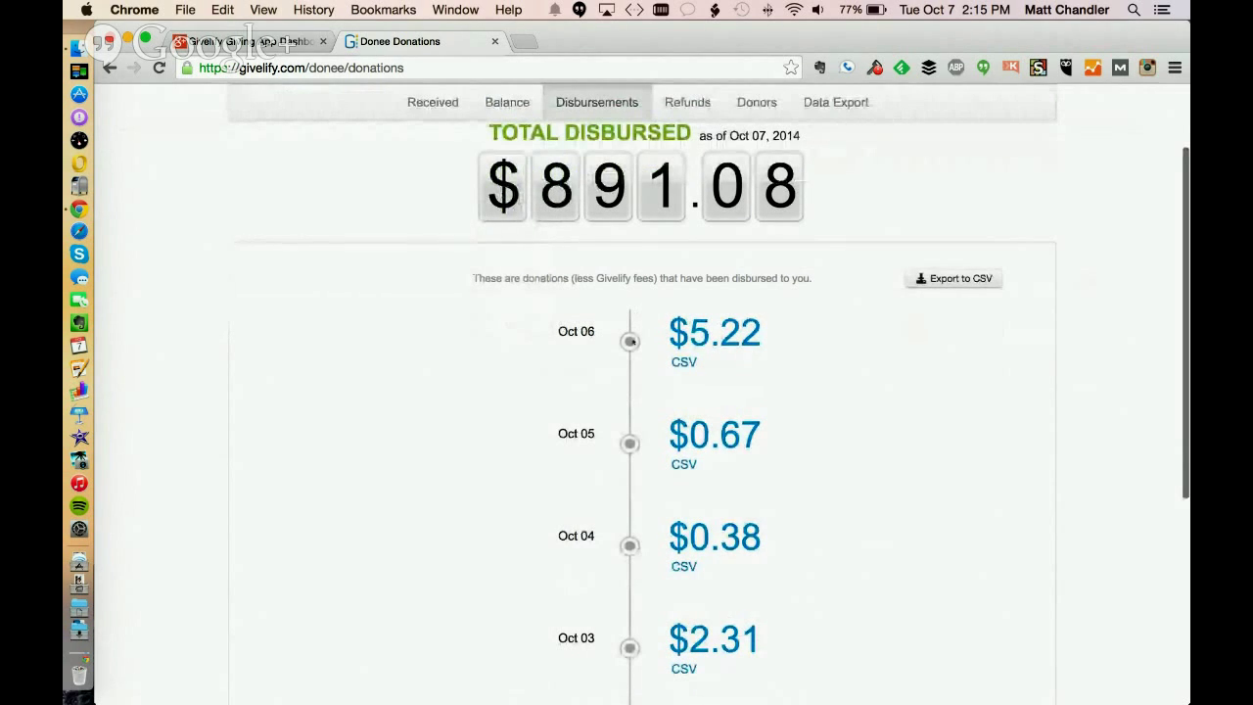
left_click(736, 333)
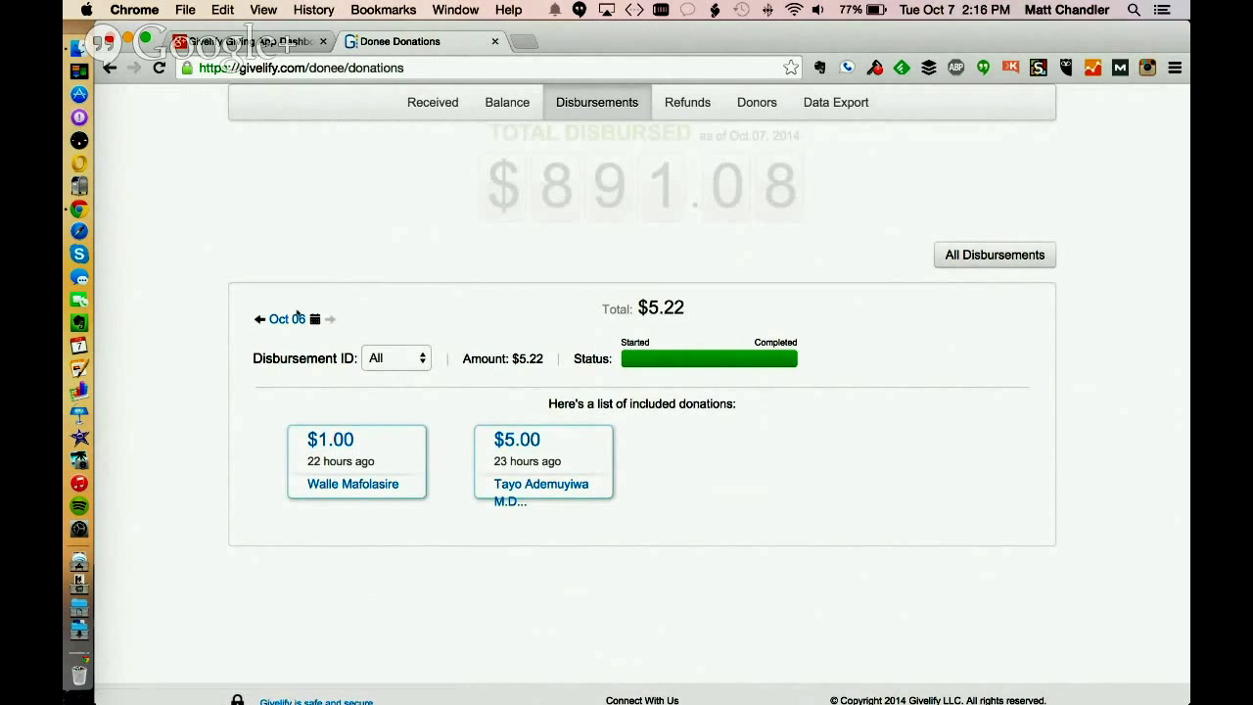
left_click(967, 253)
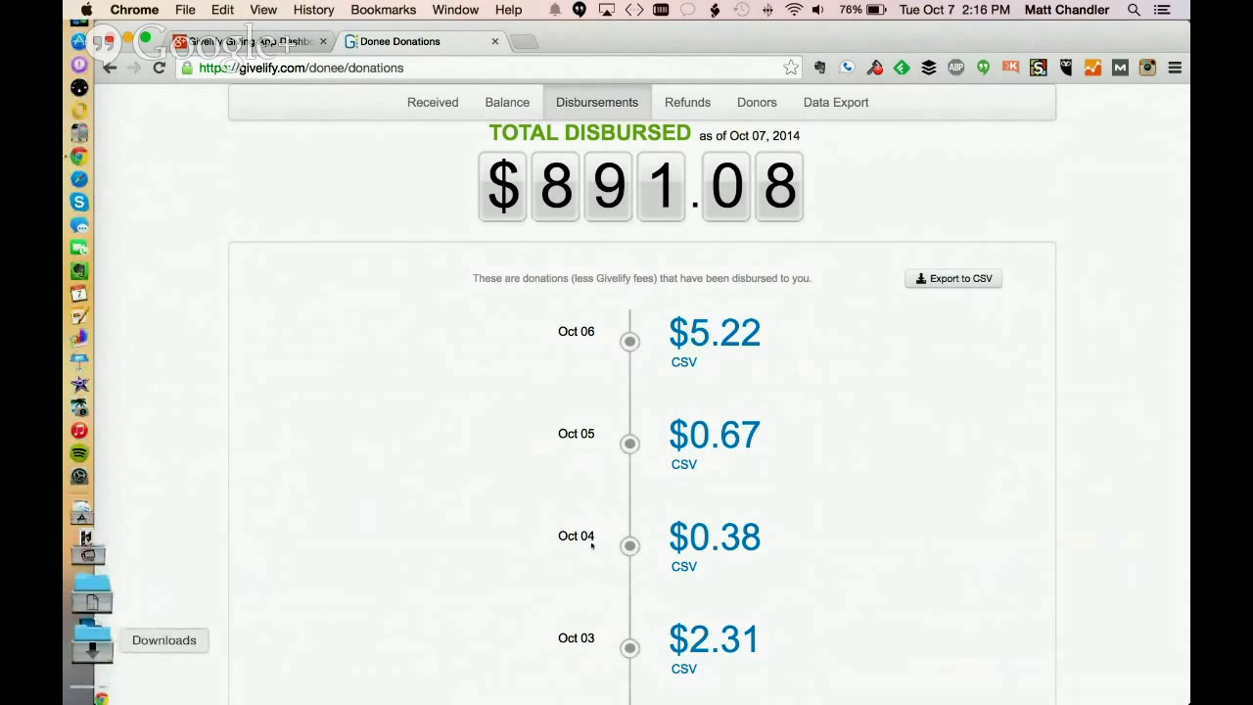
Export the 10/01/2014–10/07/2014 disbursement report to CSV and open the downloaded file
left_click(930, 282)
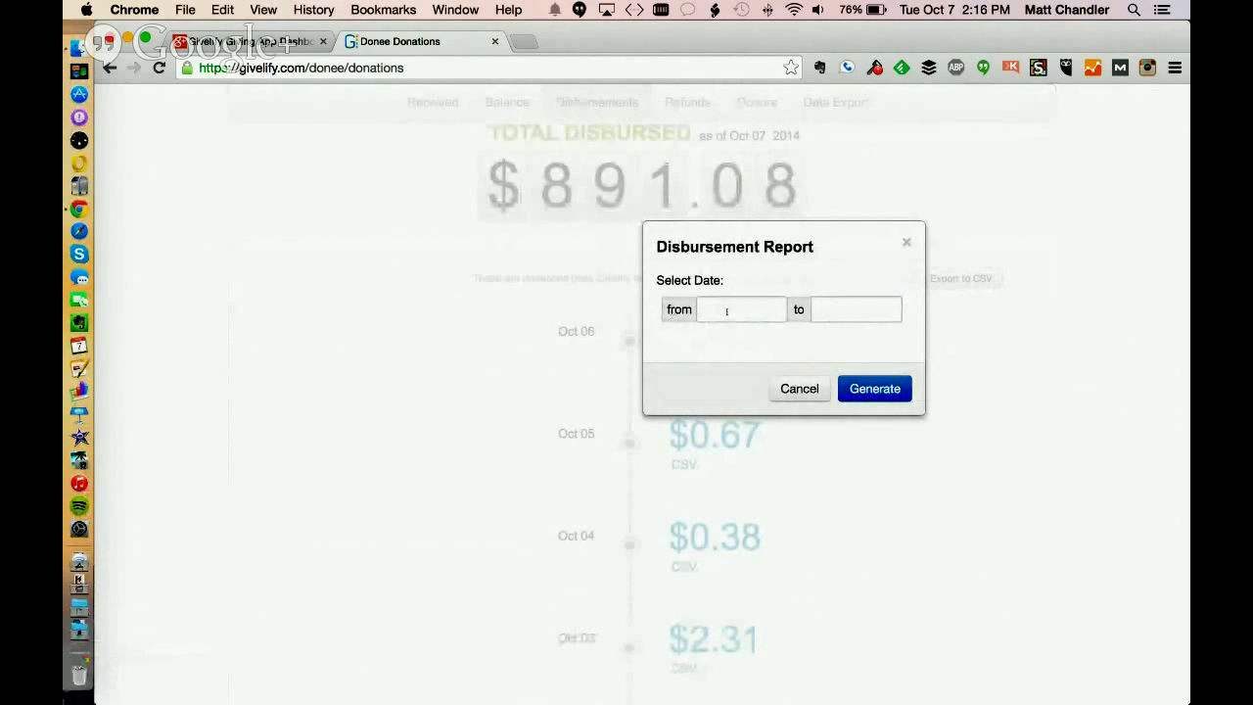
left_click(725, 312)
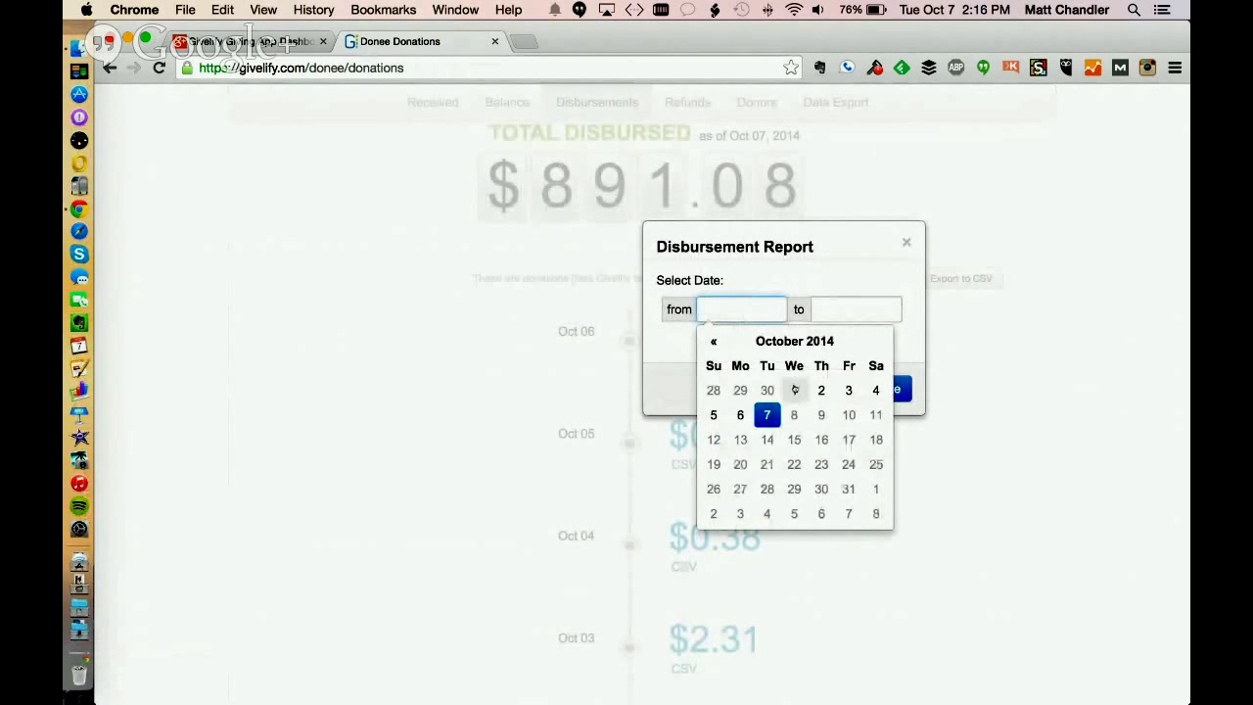
left_click(794, 389)
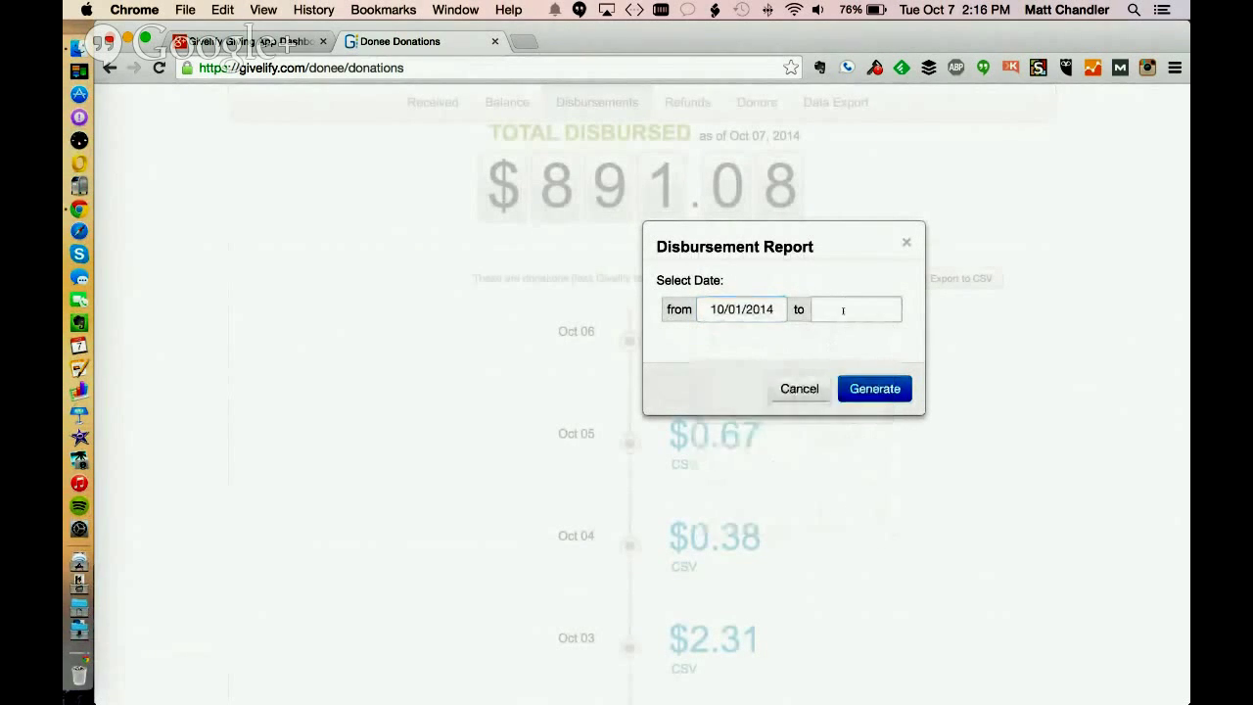
left_click(843, 309)
left_click(881, 414)
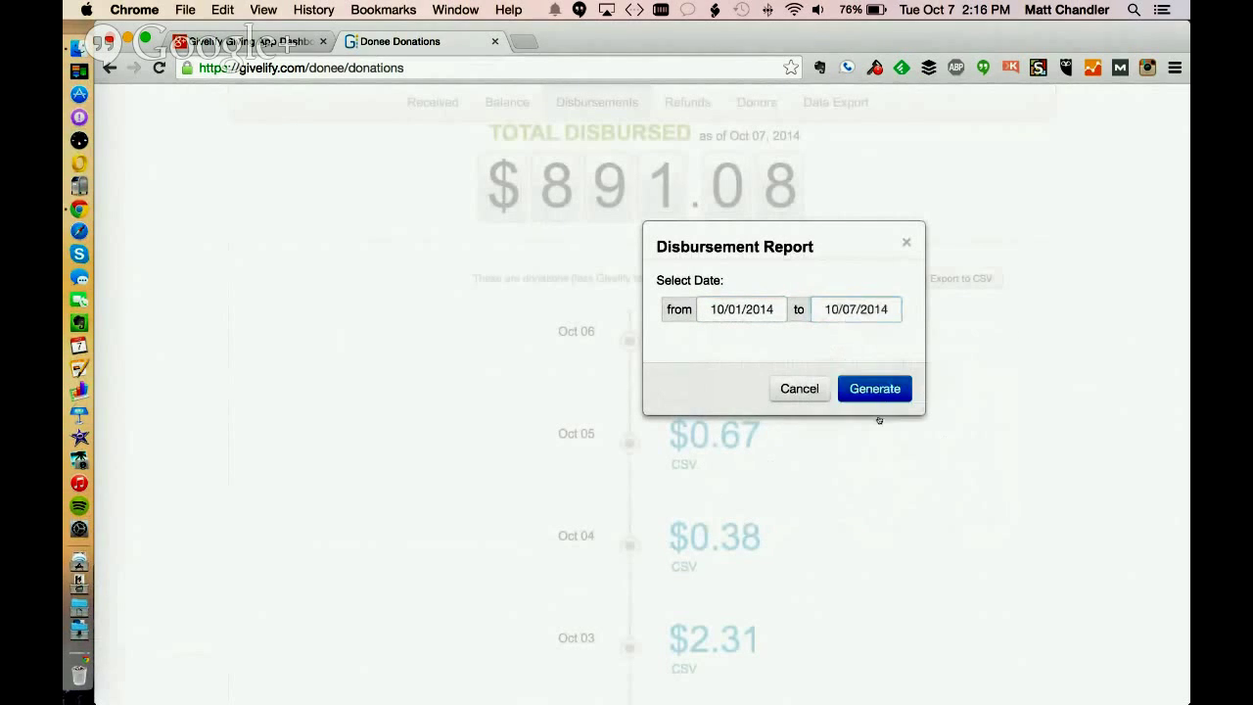
left_click(866, 390)
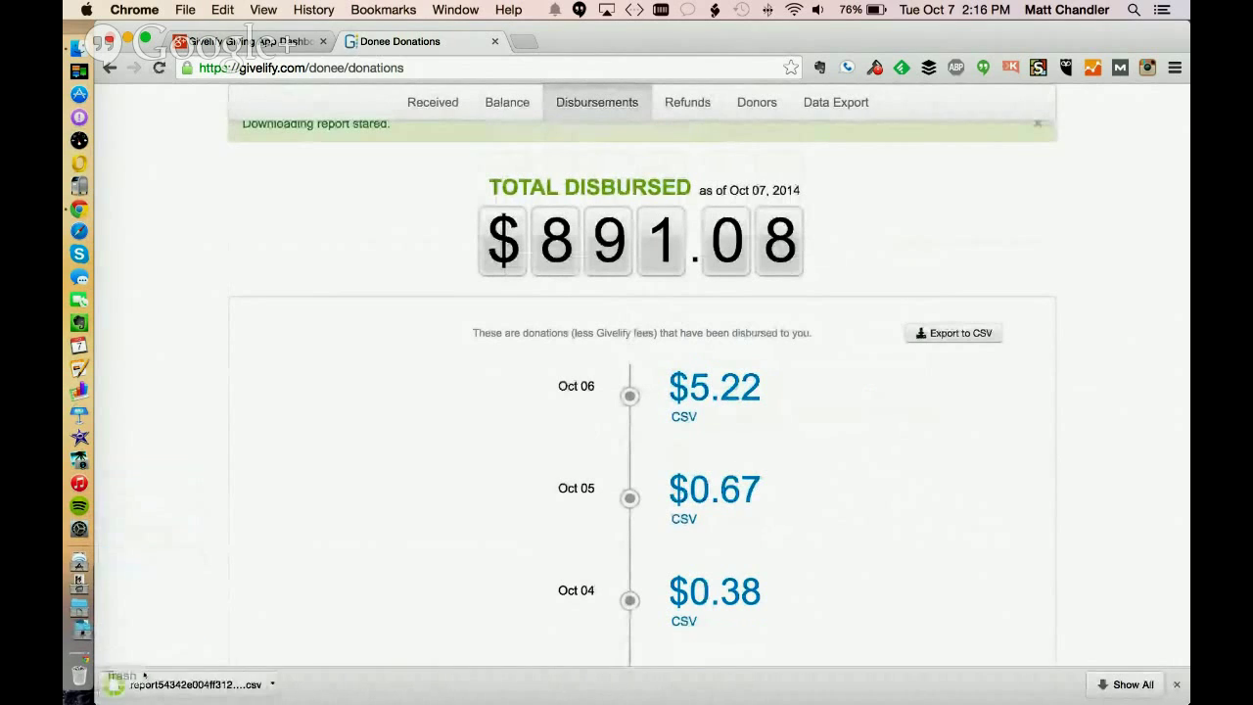
left_click(147, 682)
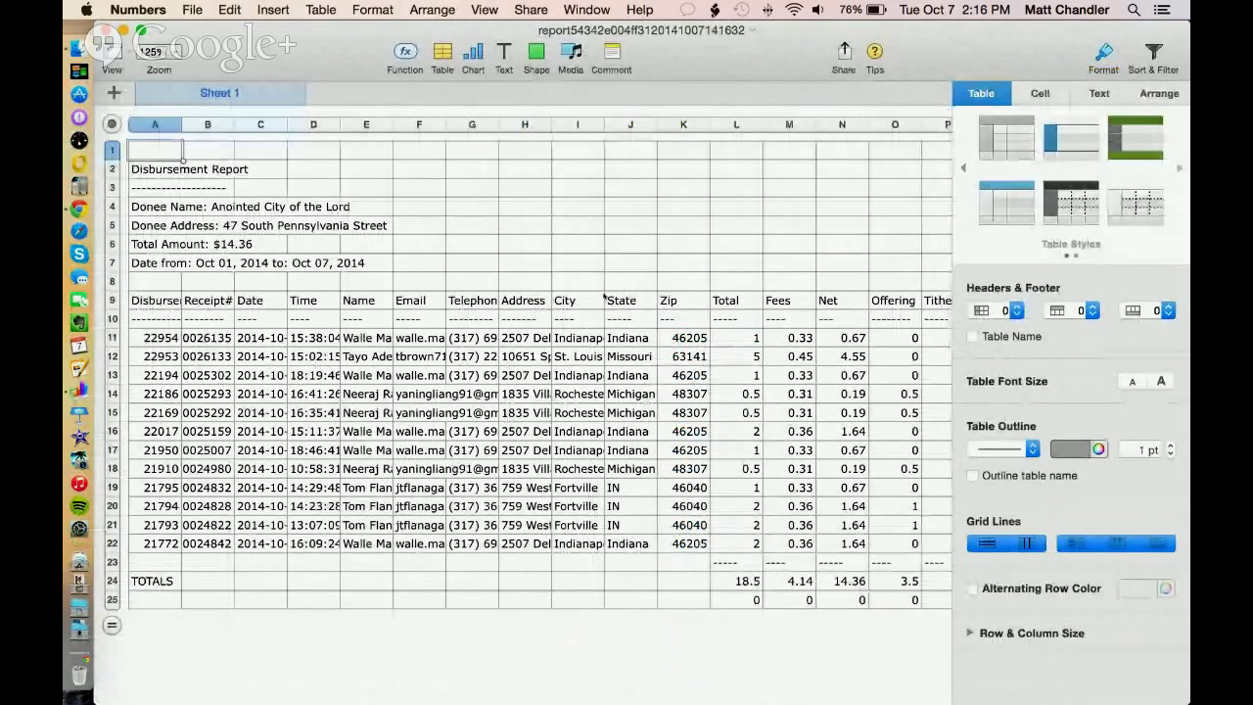
Hide the sidebar and widen column C so the report's full dates show
left_click(1103, 51)
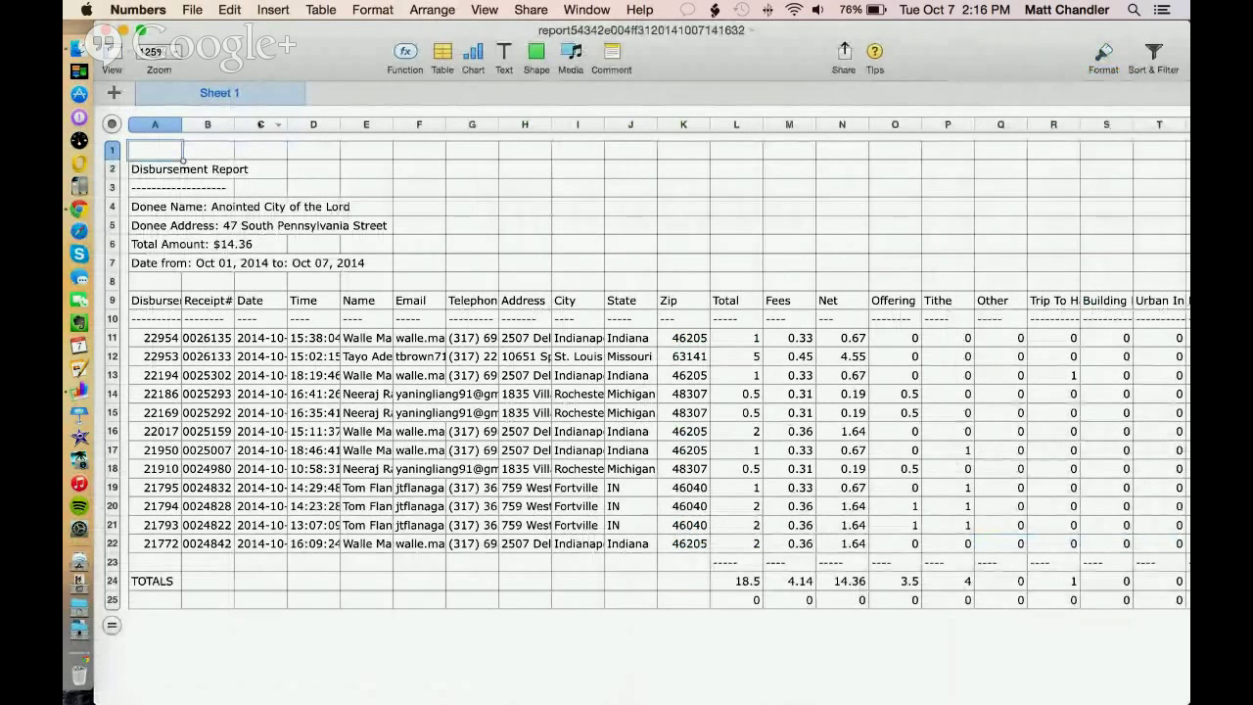
mouse_move(340, 125)
left_mouse_down()
mouse_move(351, 137)
mouse_move(336, 125)
mouse_move(356, 125)
left_mouse_up()
left_click(262, 301)
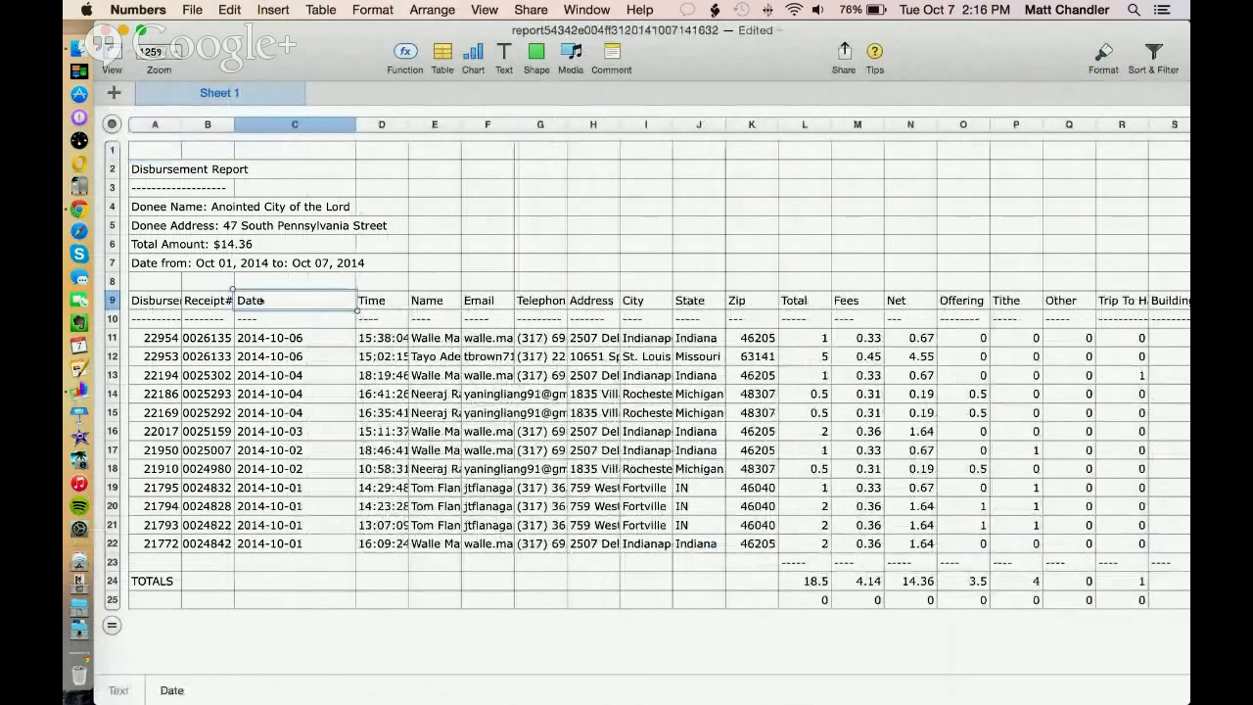
left_click(166, 305)
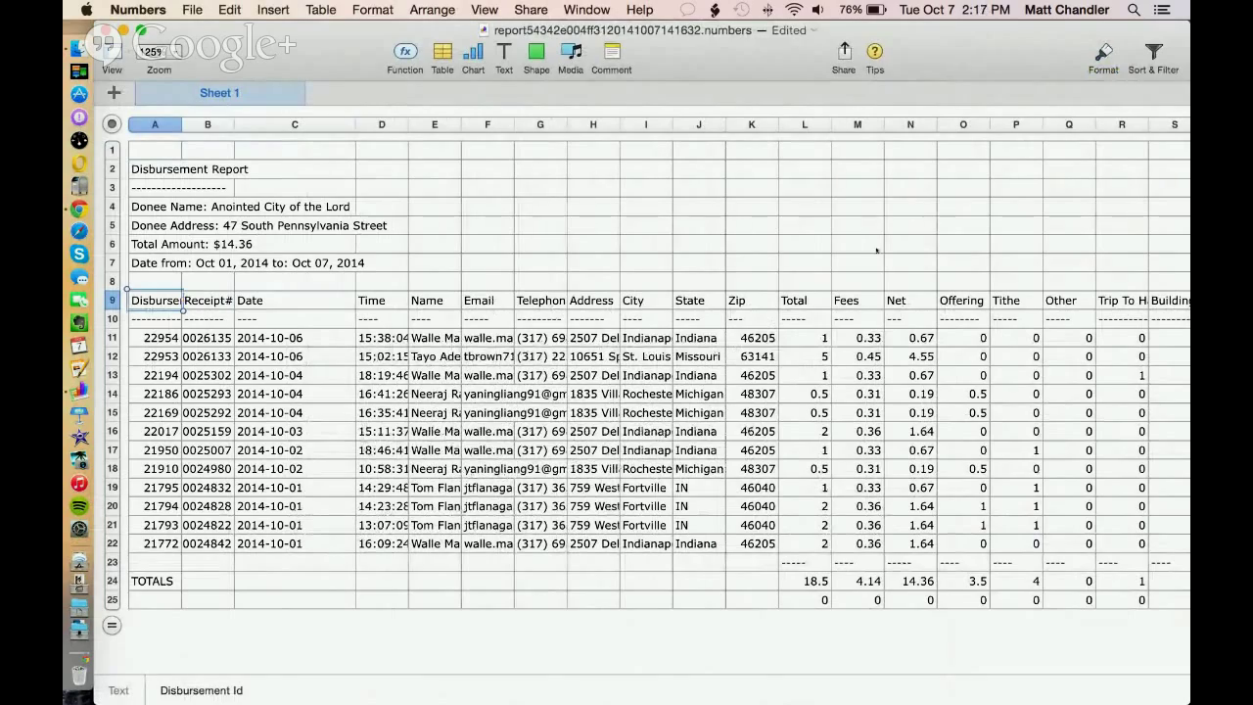
Scroll right to read the Trip To Haiti column heading in R9, then close the report
scroll(806, 362, "right", 5)
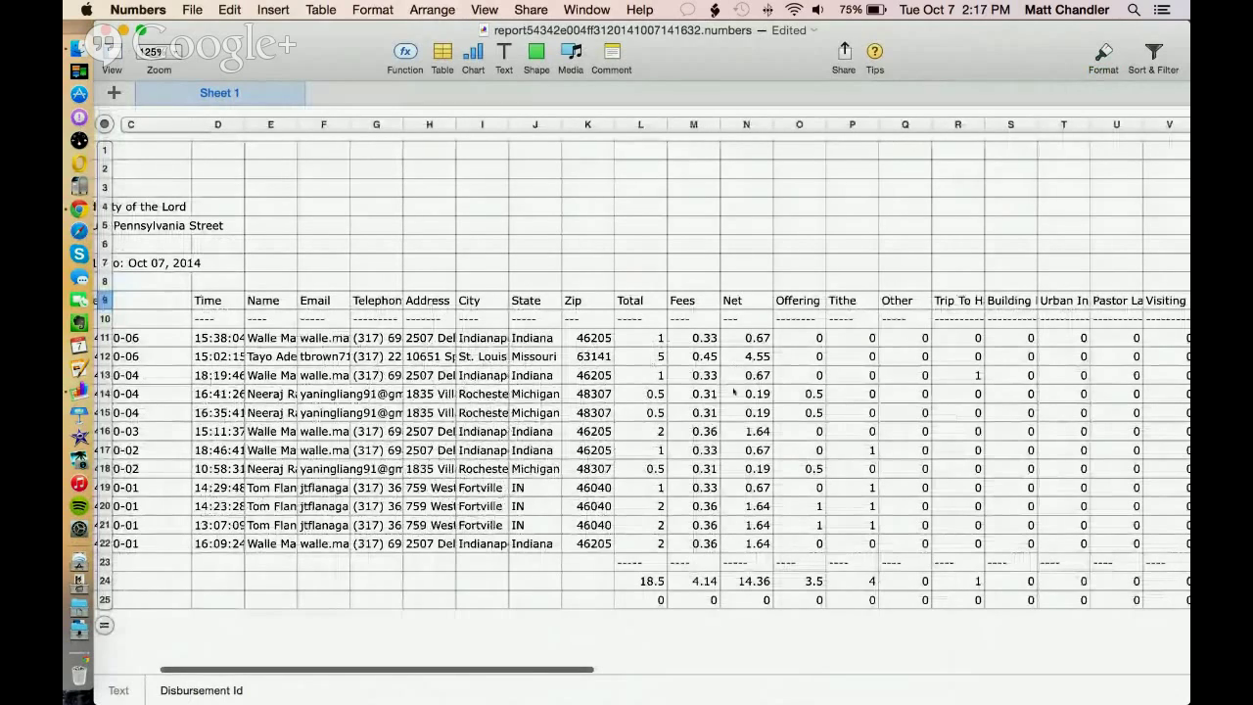
scroll(865, 379, "right", 4)
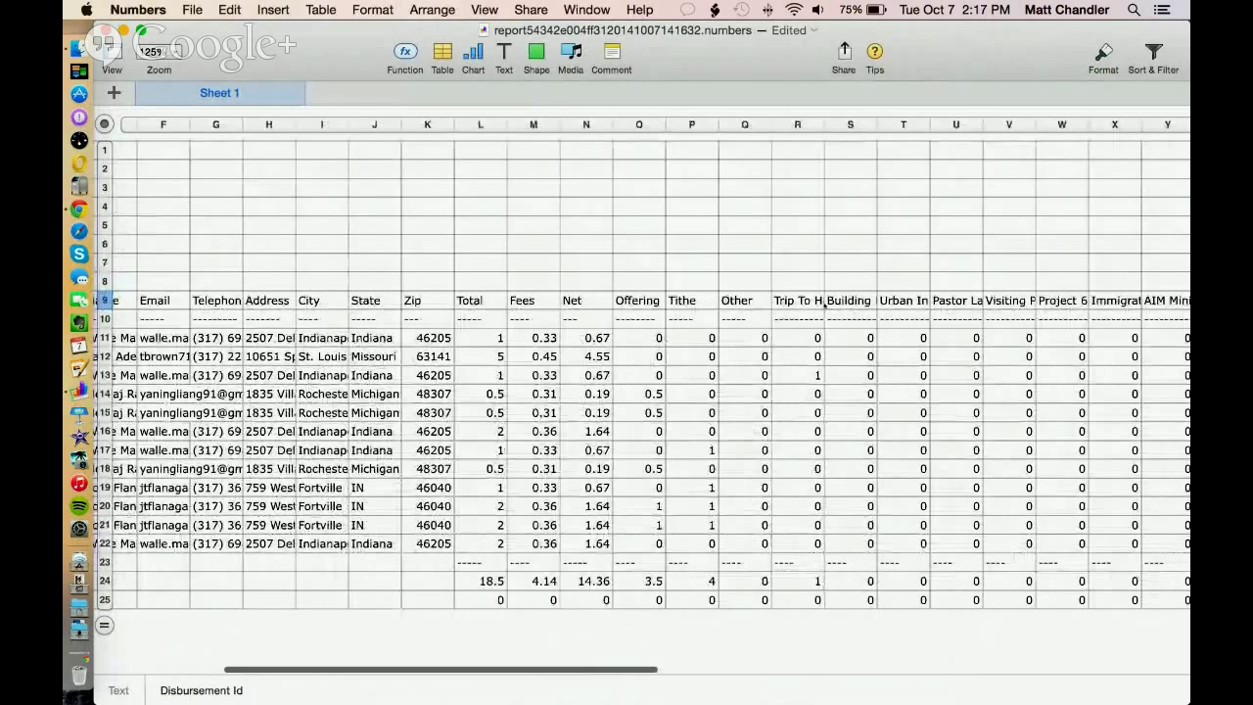
left_click(803, 303)
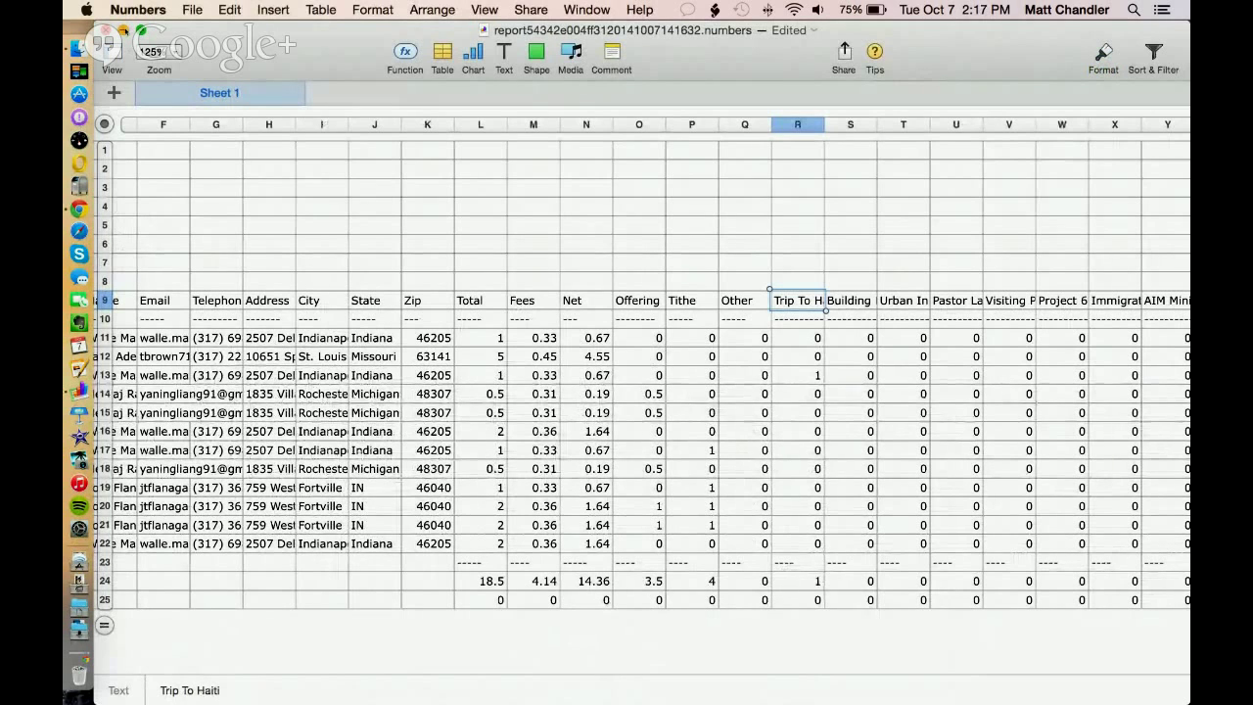
left_click(104, 30)
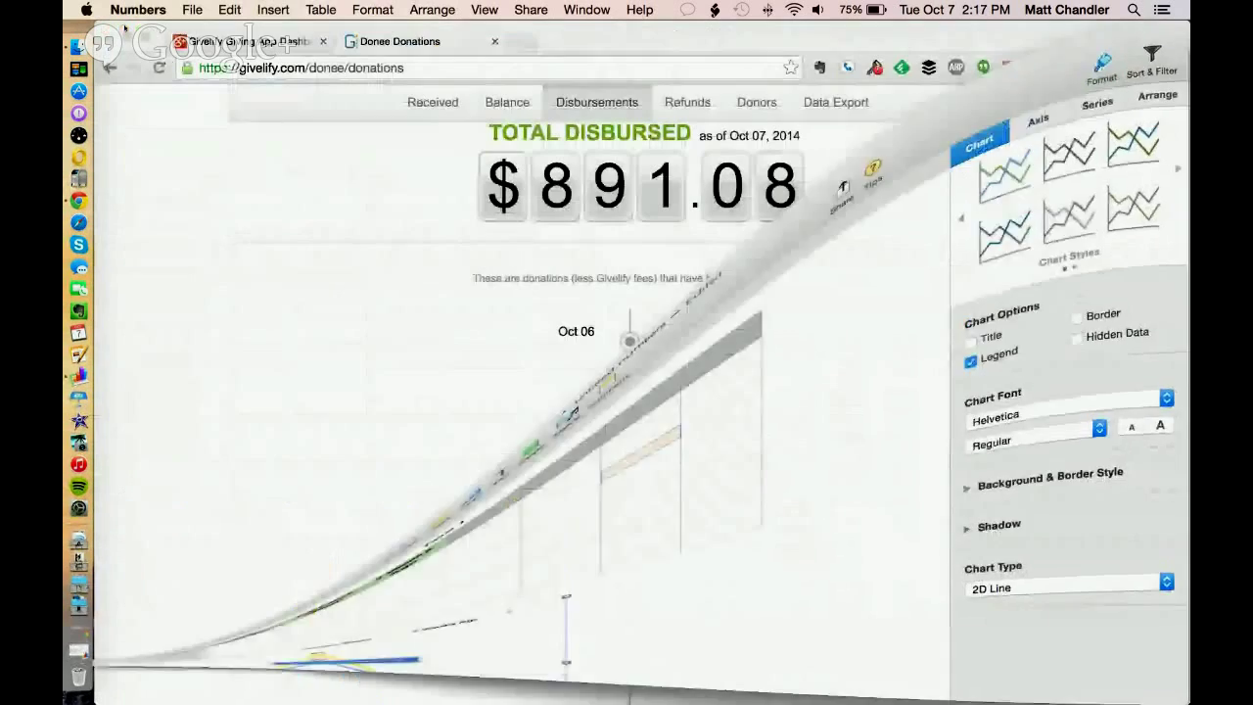
Return to the Givelify dashboard in Chrome and open the Refunds page
left_click(383, 198)
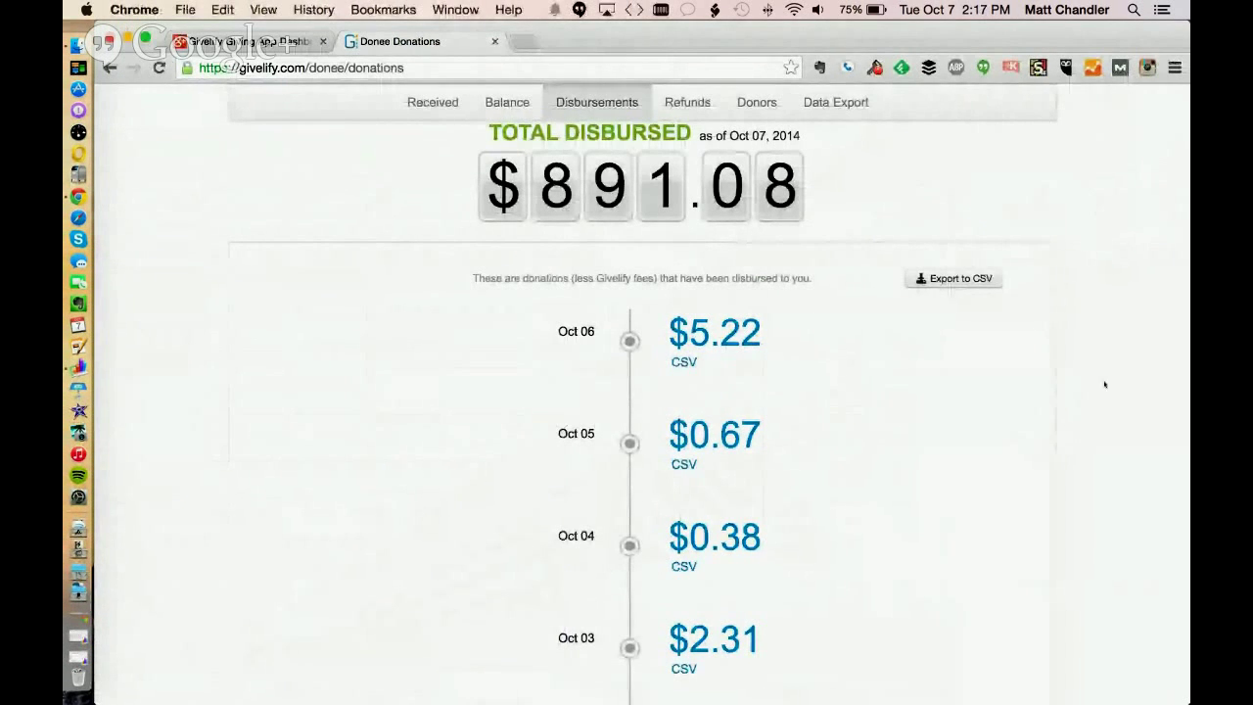
scroll(1118, 371, "up", 3)
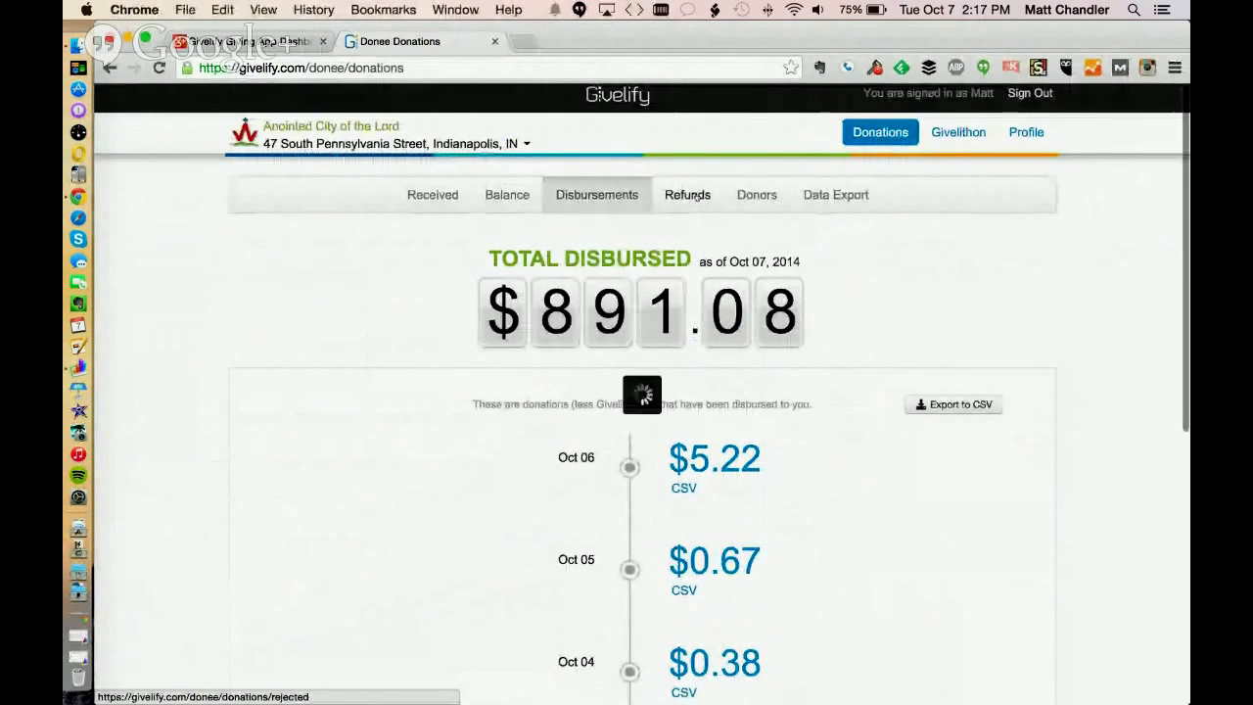
left_click(689, 194)
Scroll the $1,298.00 refund list of -$2.00, -$10.00 and -$1.00 donations
scroll(196, 289, "down", 2)
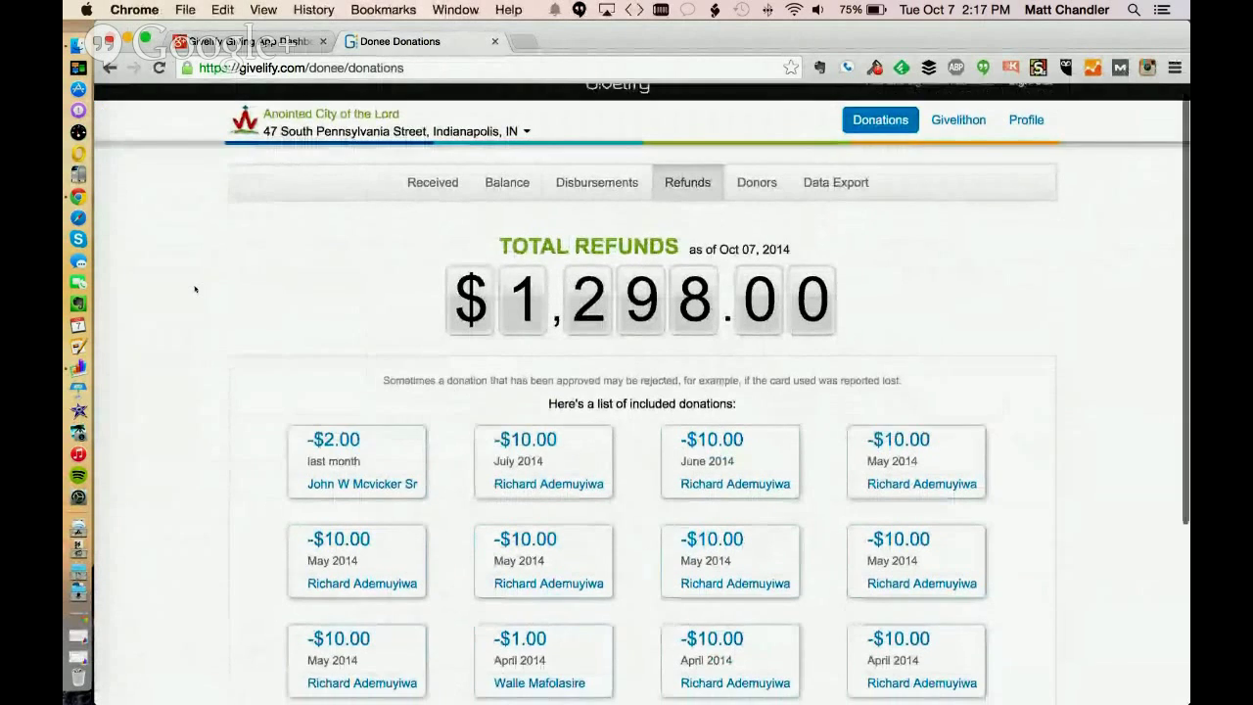
scroll(193, 284, "up", 3)
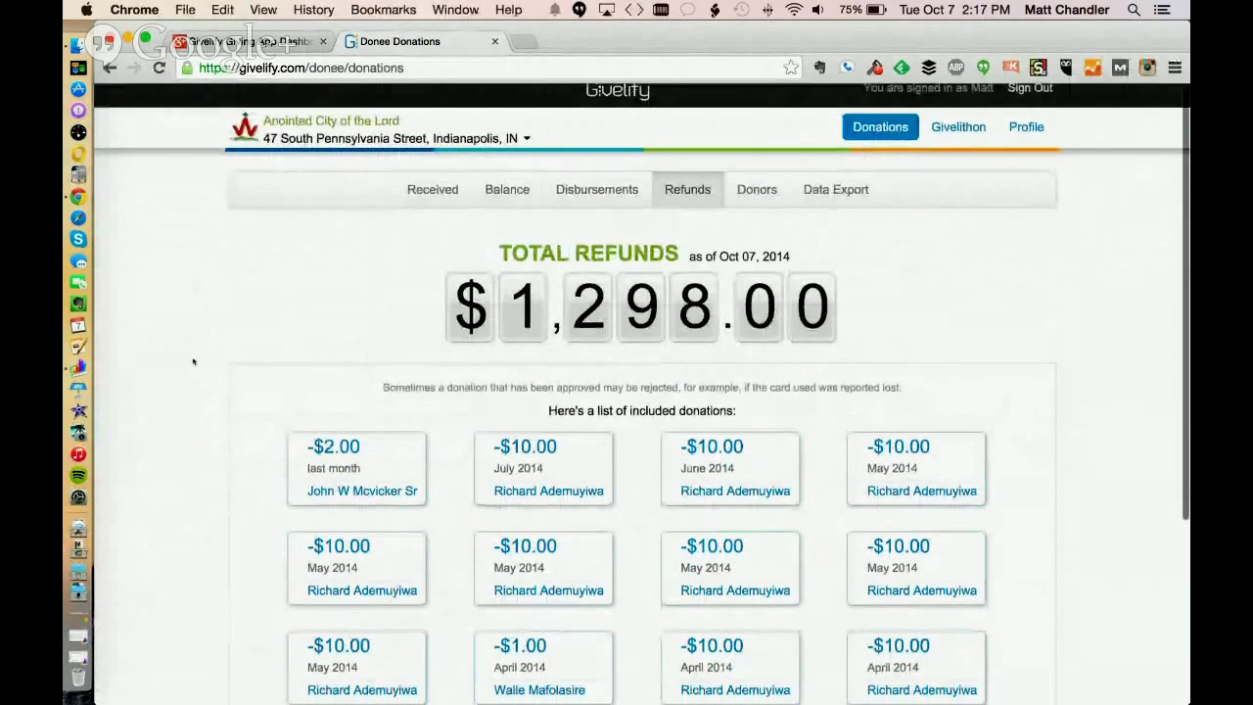
scroll(193, 361, "down", 2)
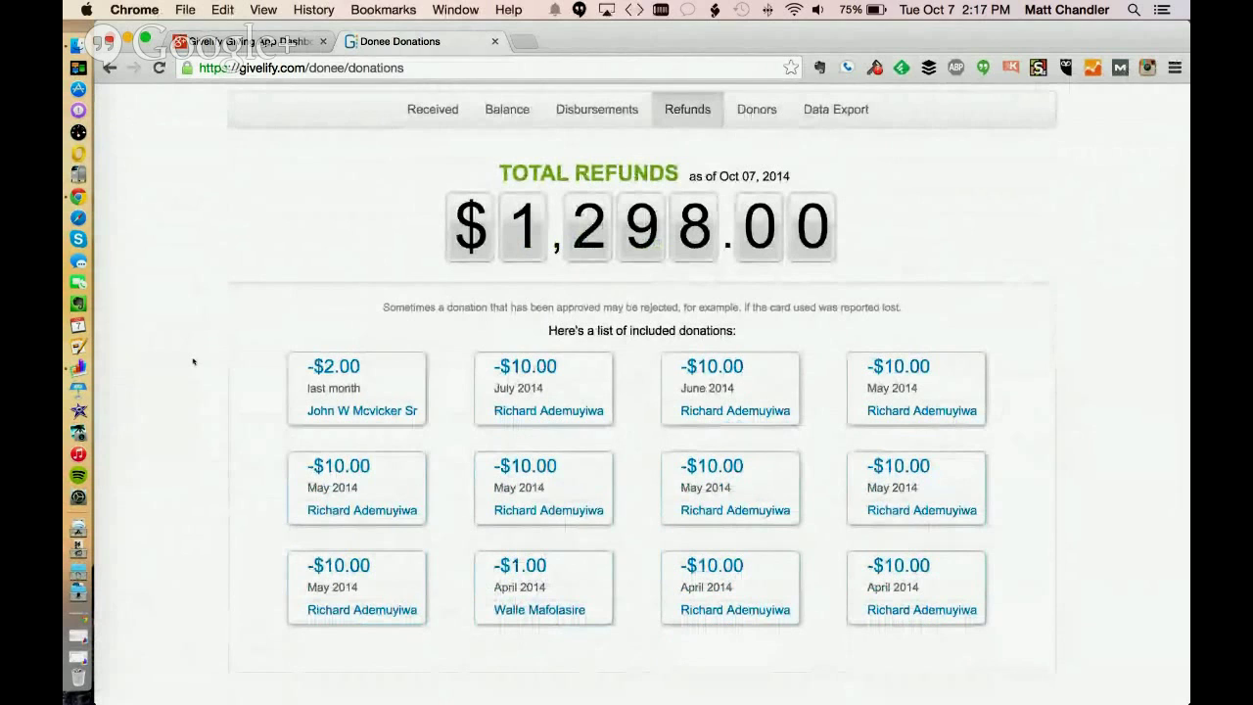
scroll(196, 367, "up", 1)
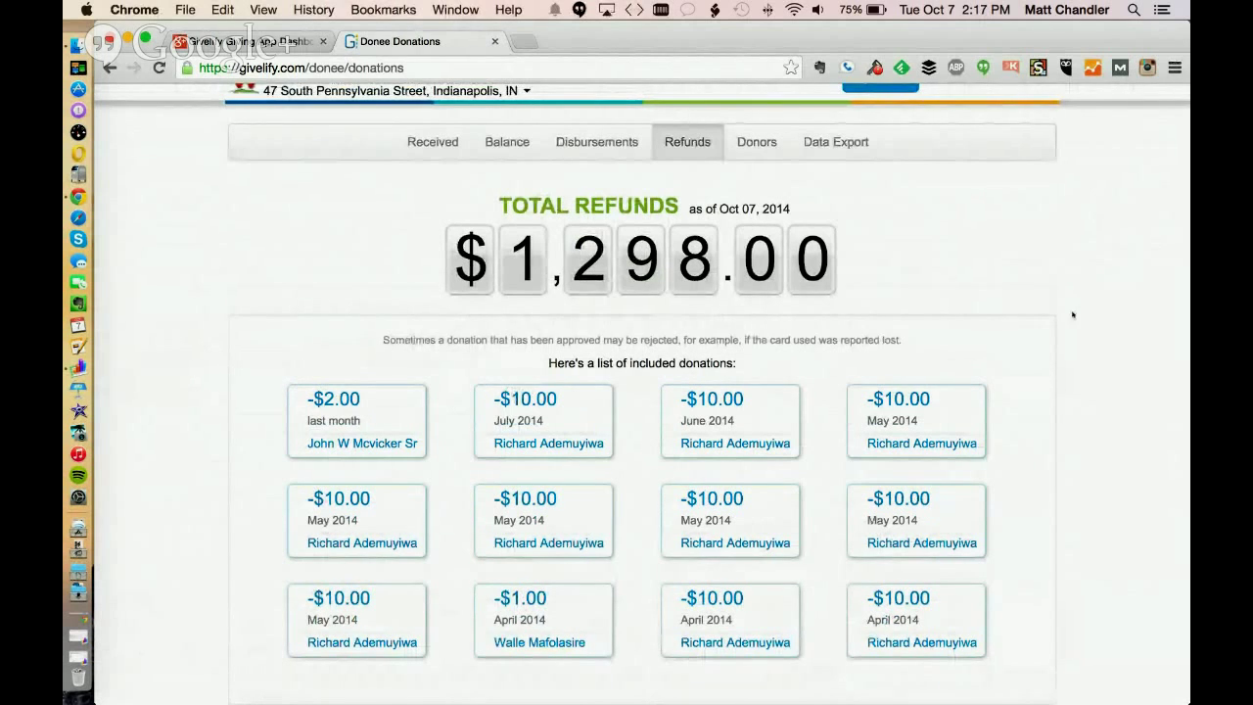
scroll(1086, 302, "up", 2)
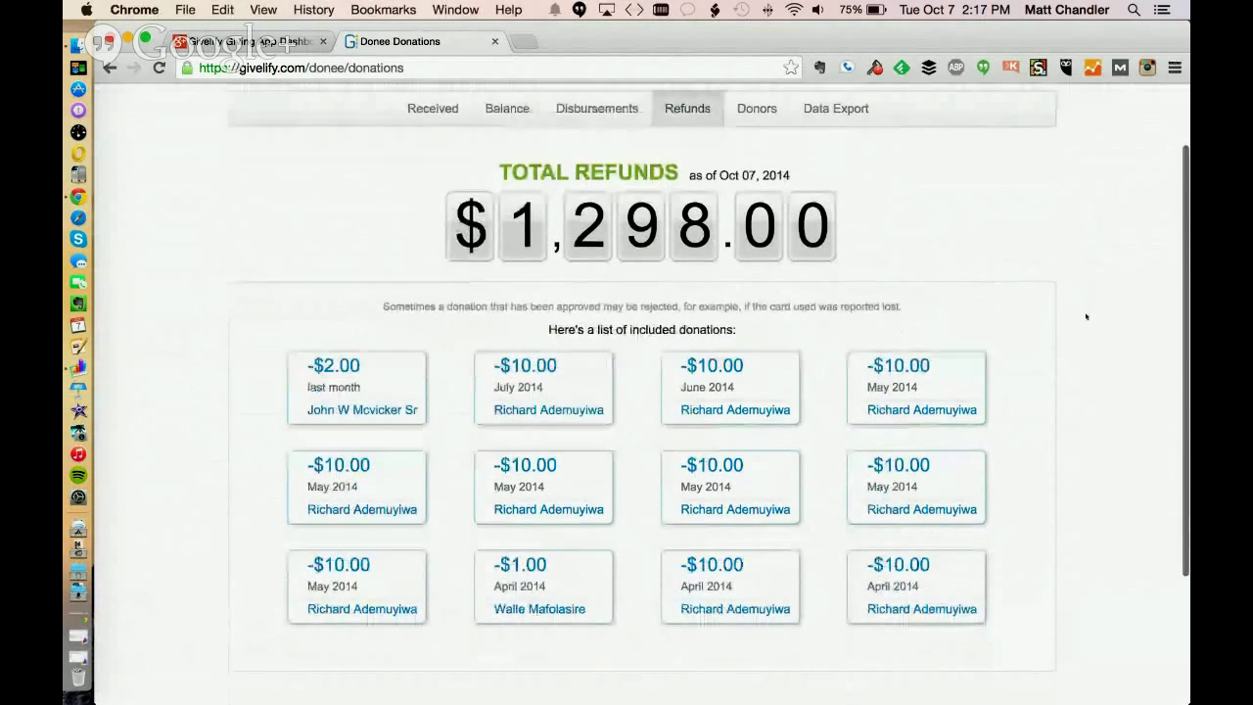
scroll(1085, 433, "down", 3)
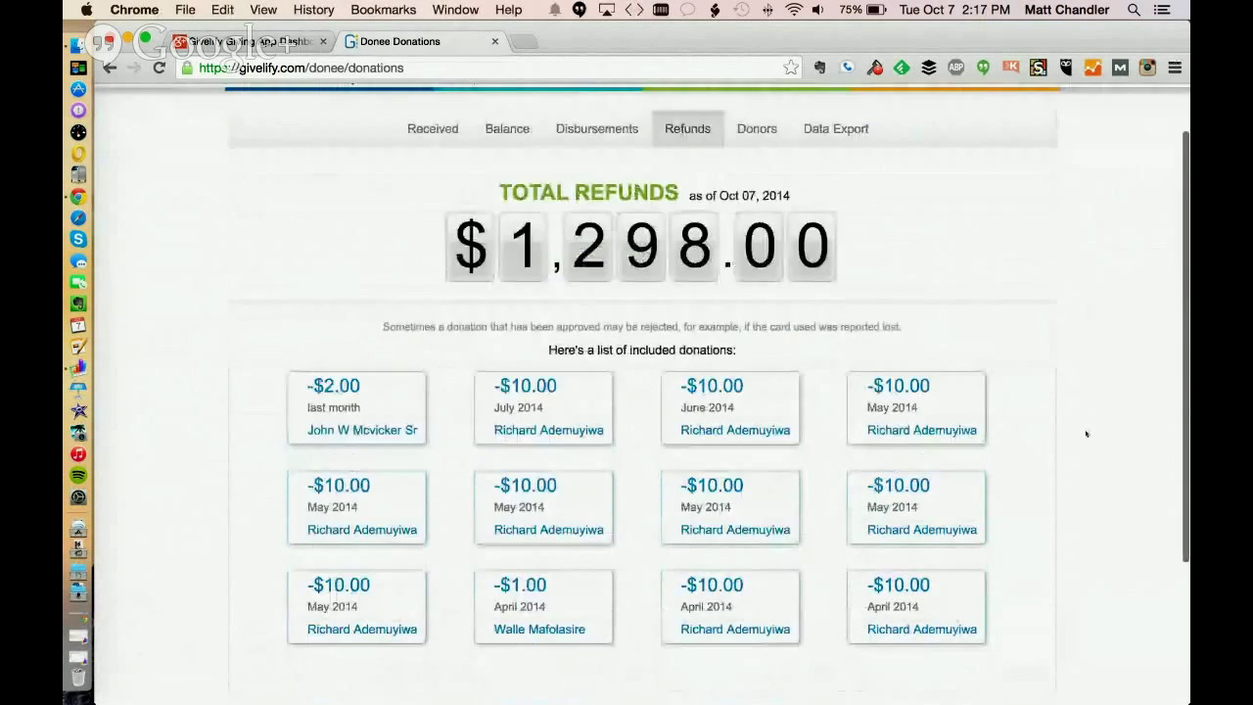
scroll(1086, 434, "up", 2)
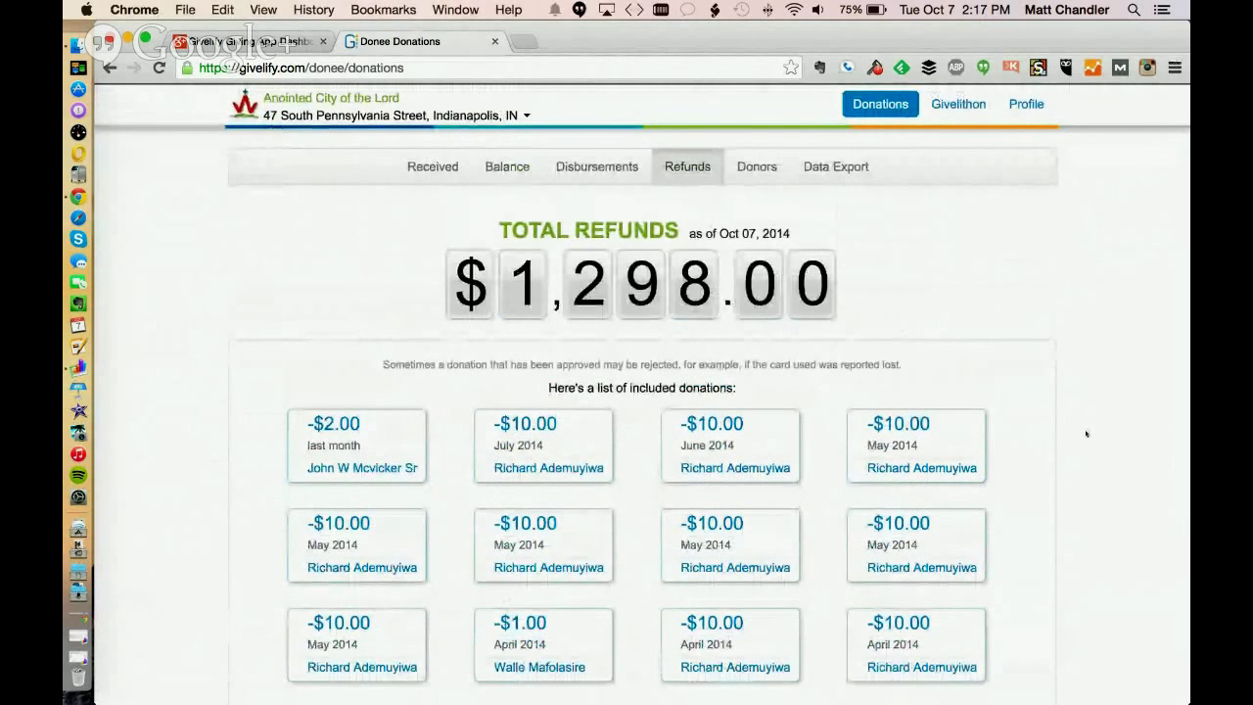
scroll(1093, 335, "down", 1)
scroll(1094, 335, "down", 1)
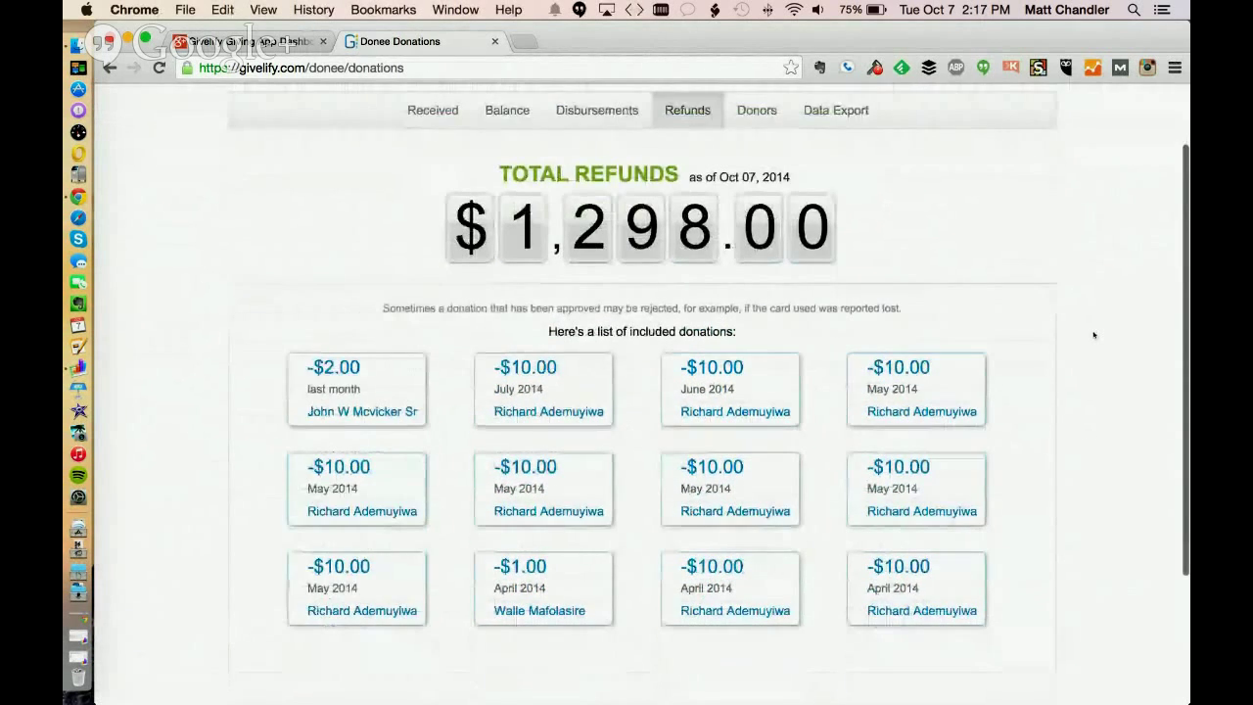
scroll(1093, 335, "up", 2)
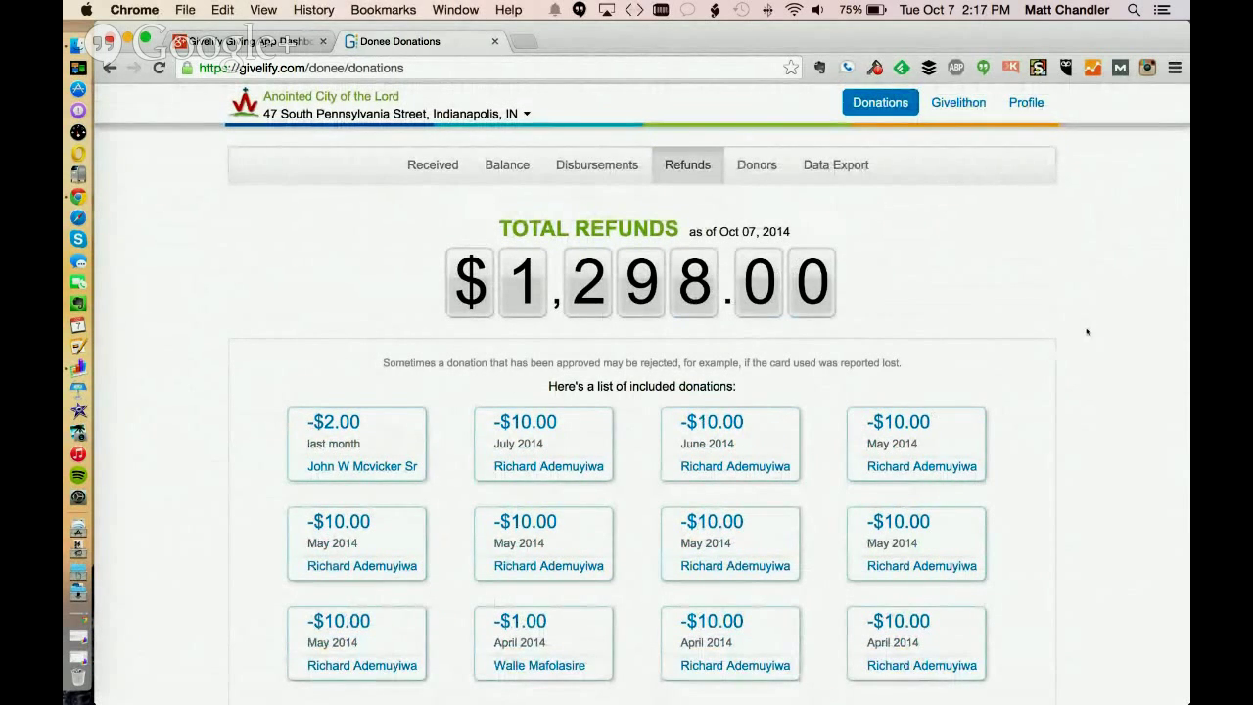
scroll(1087, 332, "down", 5)
scroll(1086, 332, "up", 4)
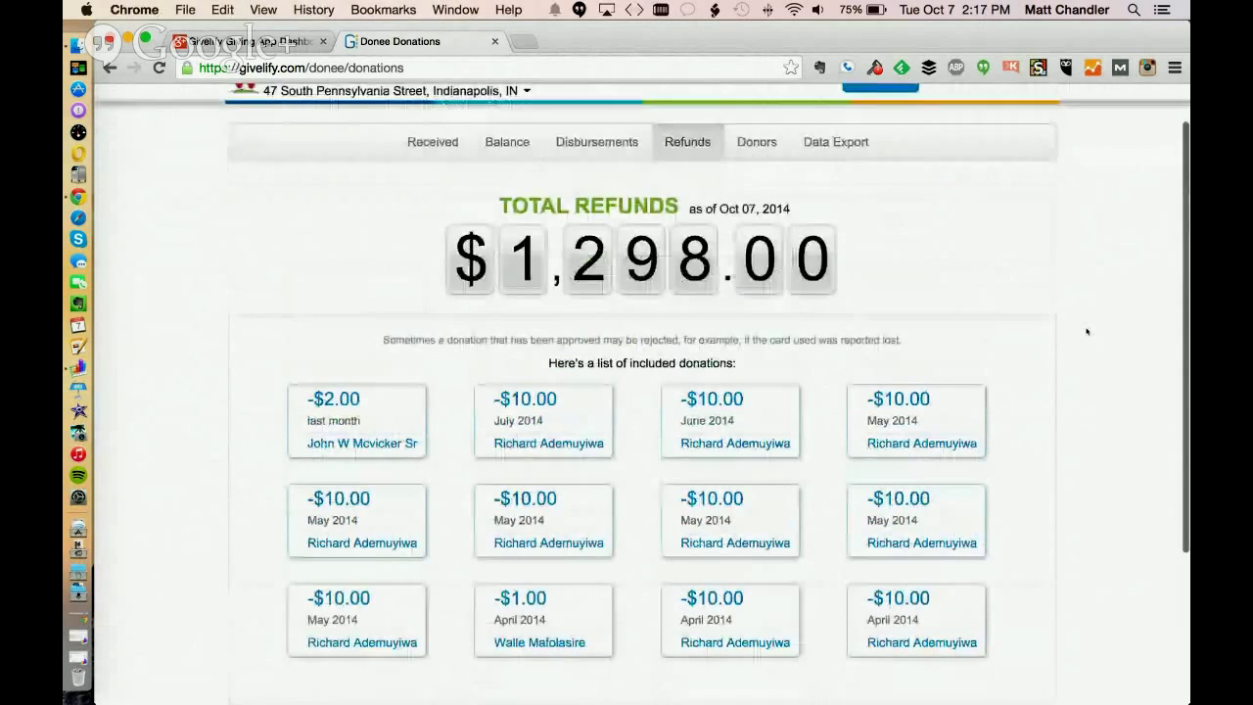
scroll(1087, 332, "up", 1)
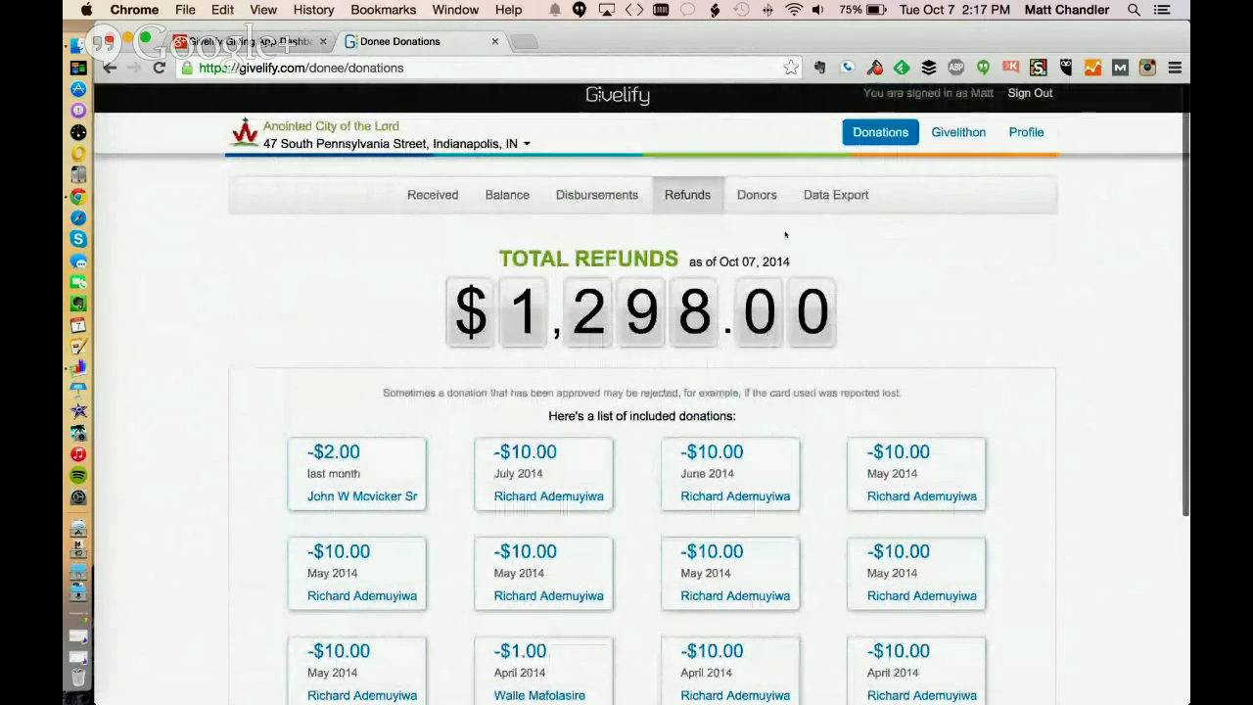
Open the Donors list and scroll through the church's donors
left_click(742, 195)
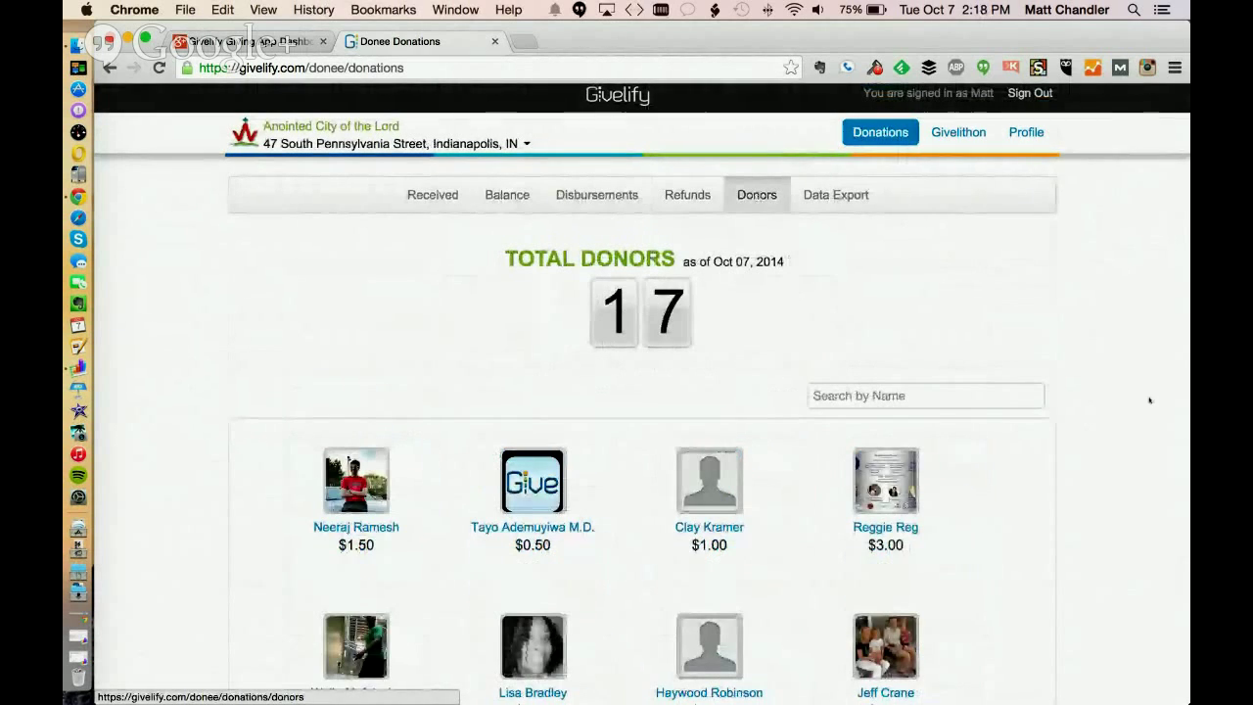
scroll(1143, 268, "down", 3)
scroll(1143, 268, "down", 4)
scroll(1143, 268, "up", 7)
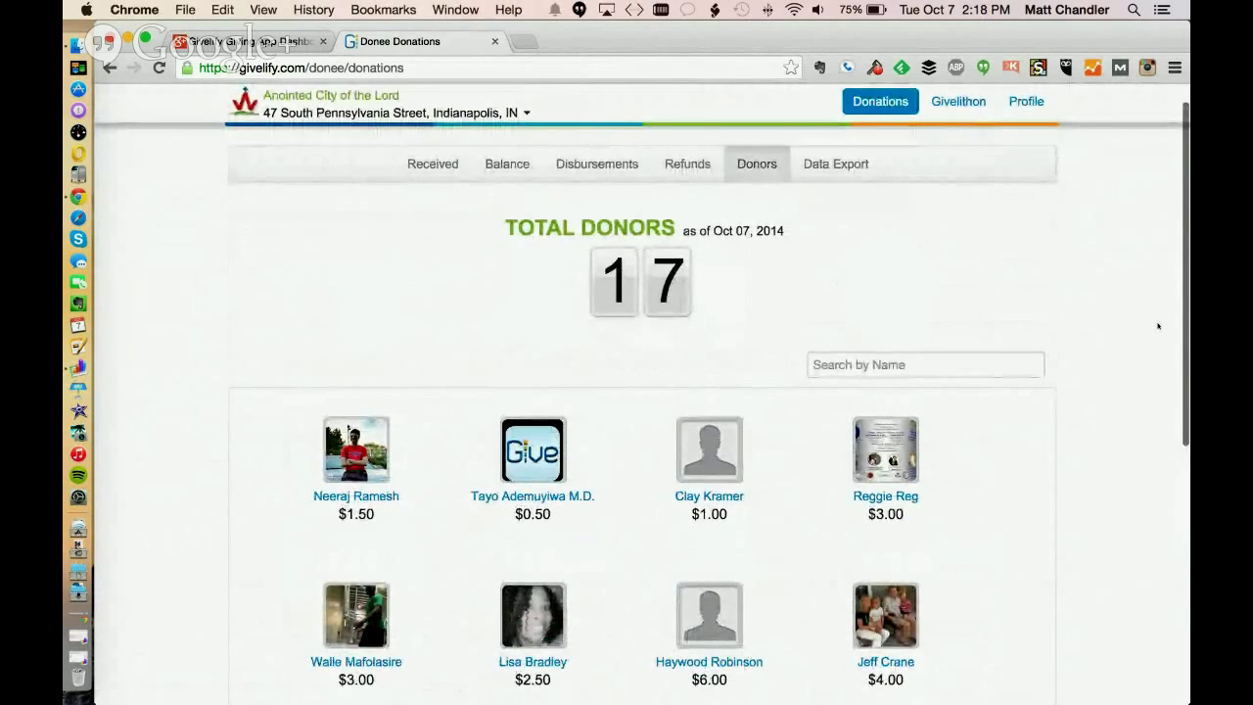
scroll(1158, 326, "down", 2)
scroll(1021, 364, "down", 3)
scroll(1020, 364, "up", 4)
scroll(756, 376, "down", 1)
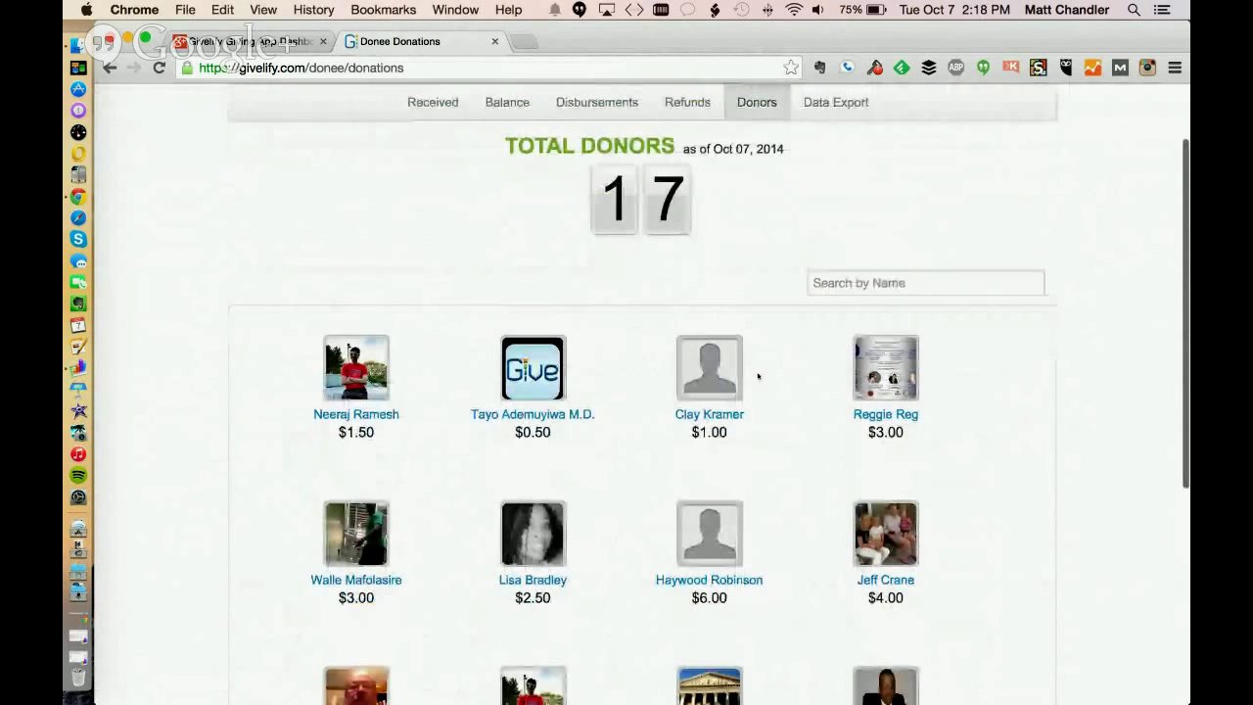
Search a donor by name and open their $2.00 Building Repair donation showing $1.64 net
left_click(892, 283)
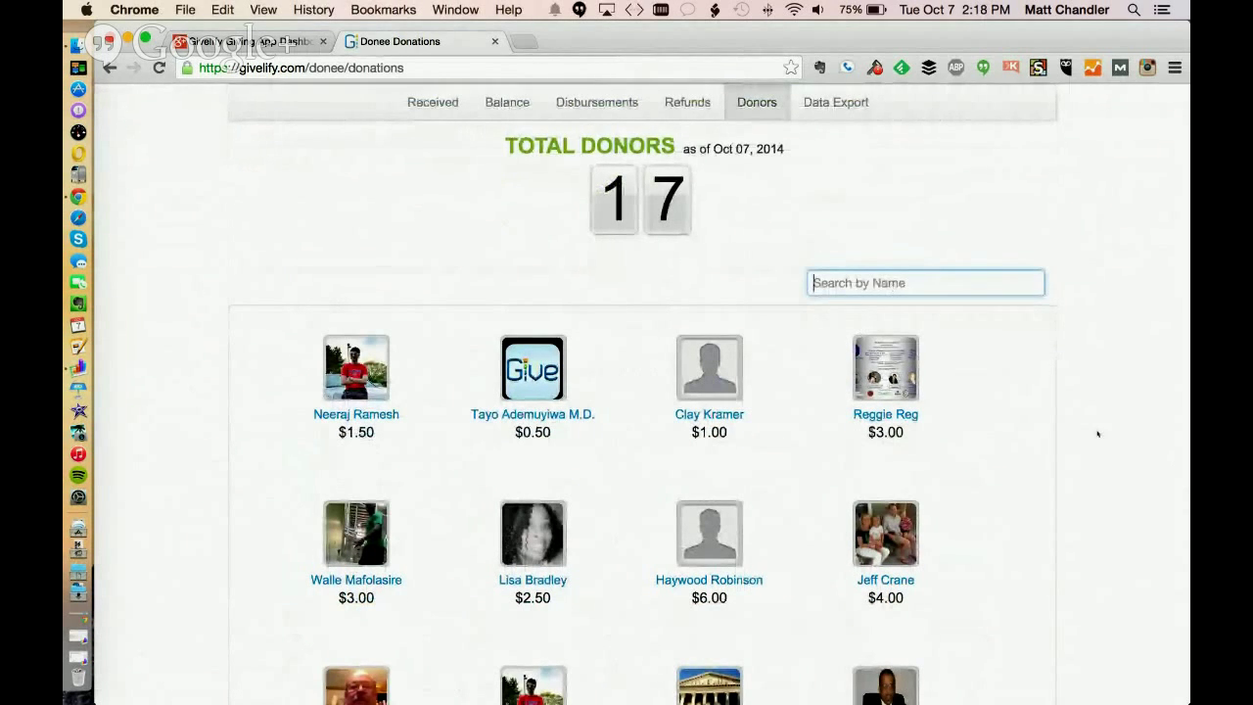
type("wall")
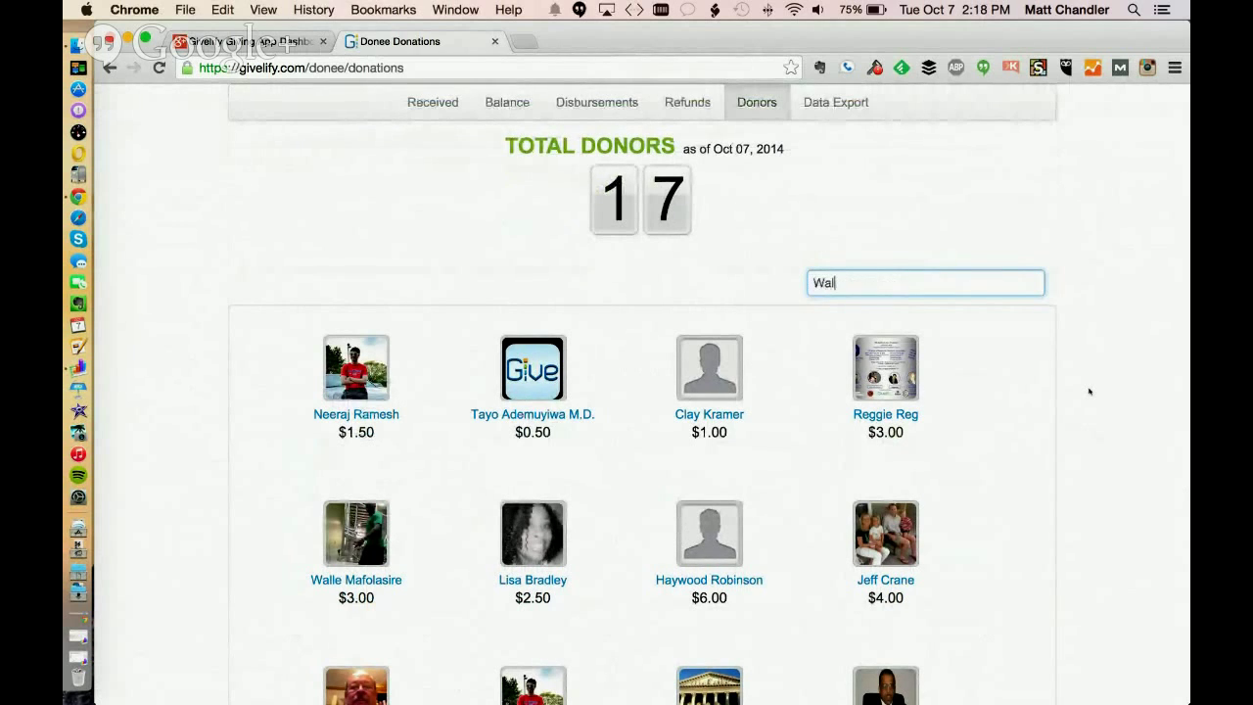
type("e")
left_click(927, 312)
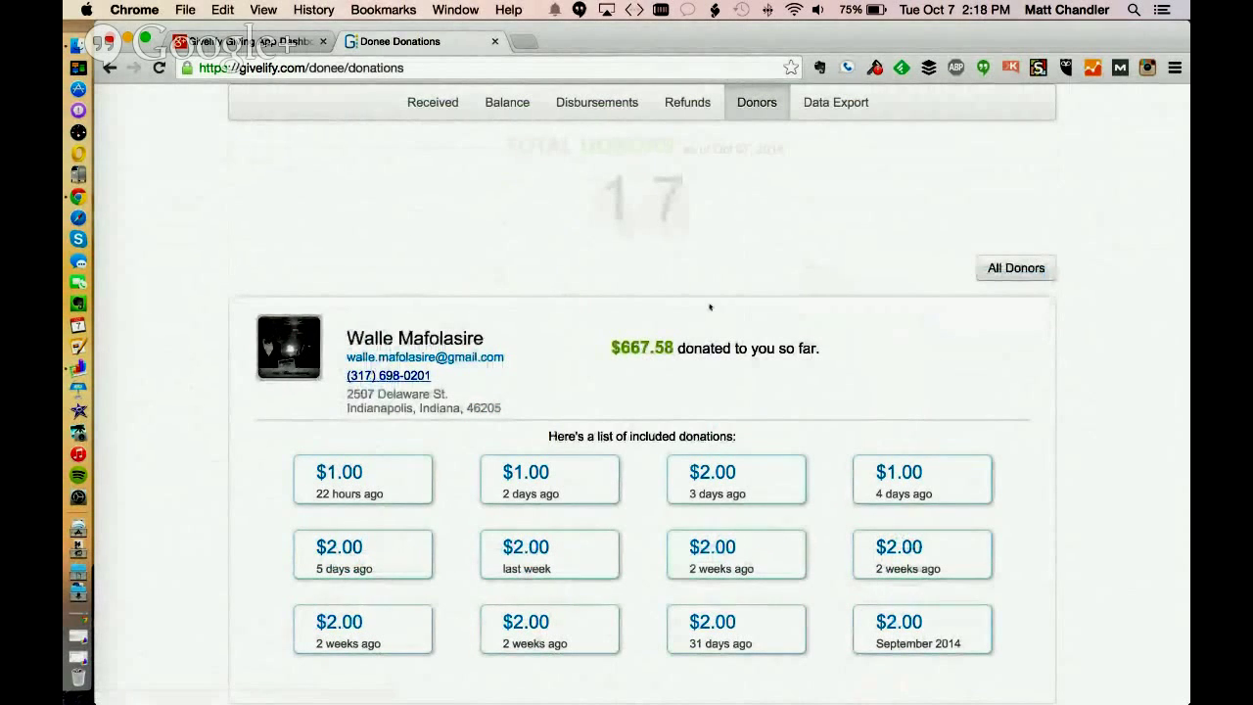
scroll(135, 309, "down", 3)
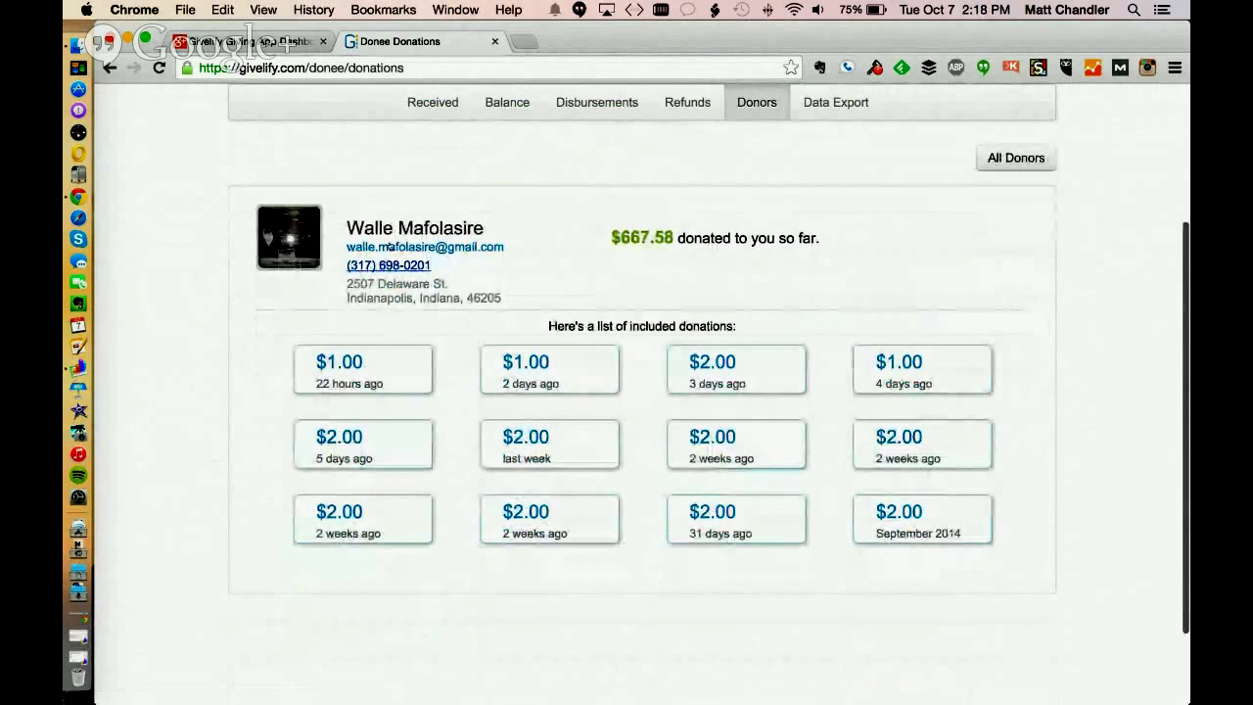
scroll(230, 298, "down", 3)
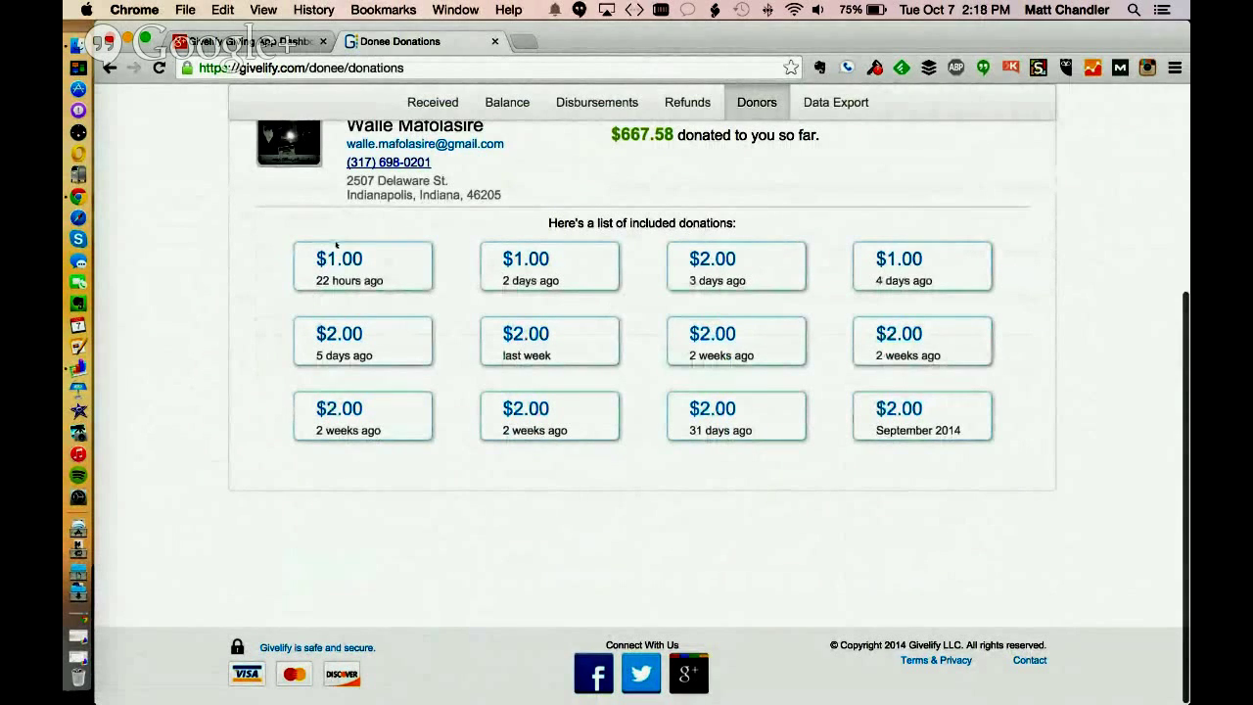
left_click(524, 330)
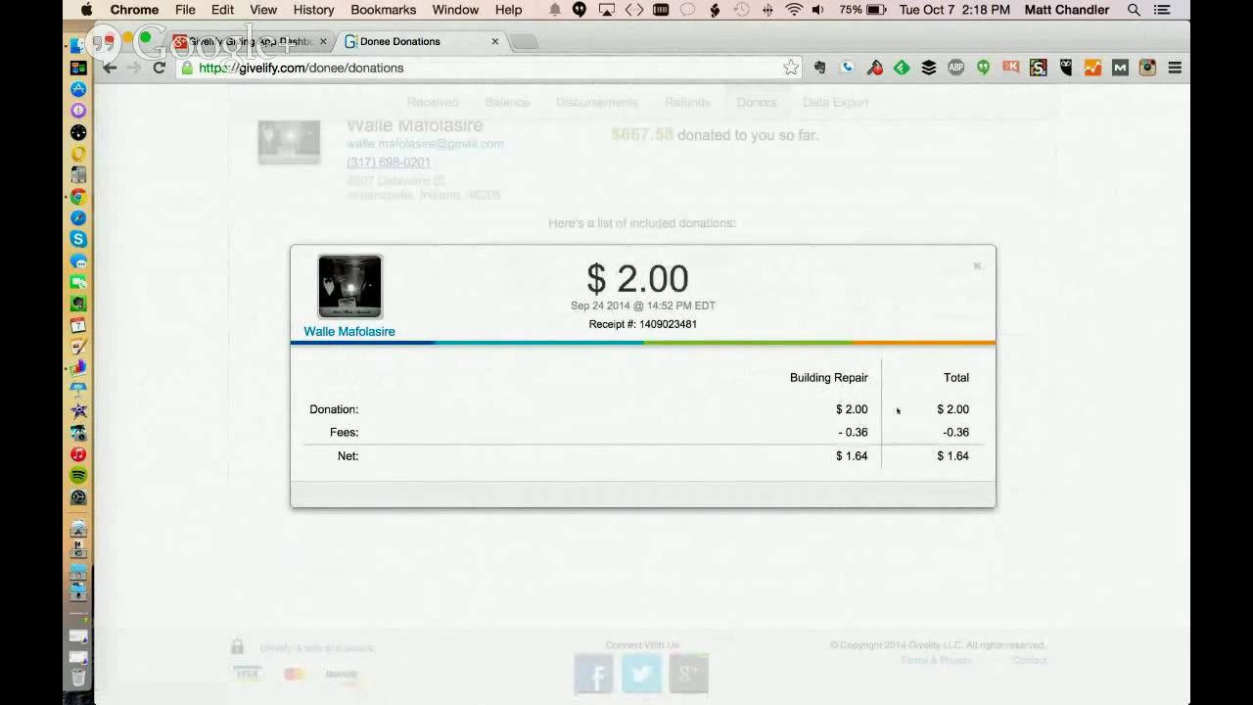
Close the donation breakdown and bring up the Data Export form with empty from/to dates
left_click(976, 265)
scroll(1093, 333, "up", 2)
scroll(1093, 330, "down", 3)
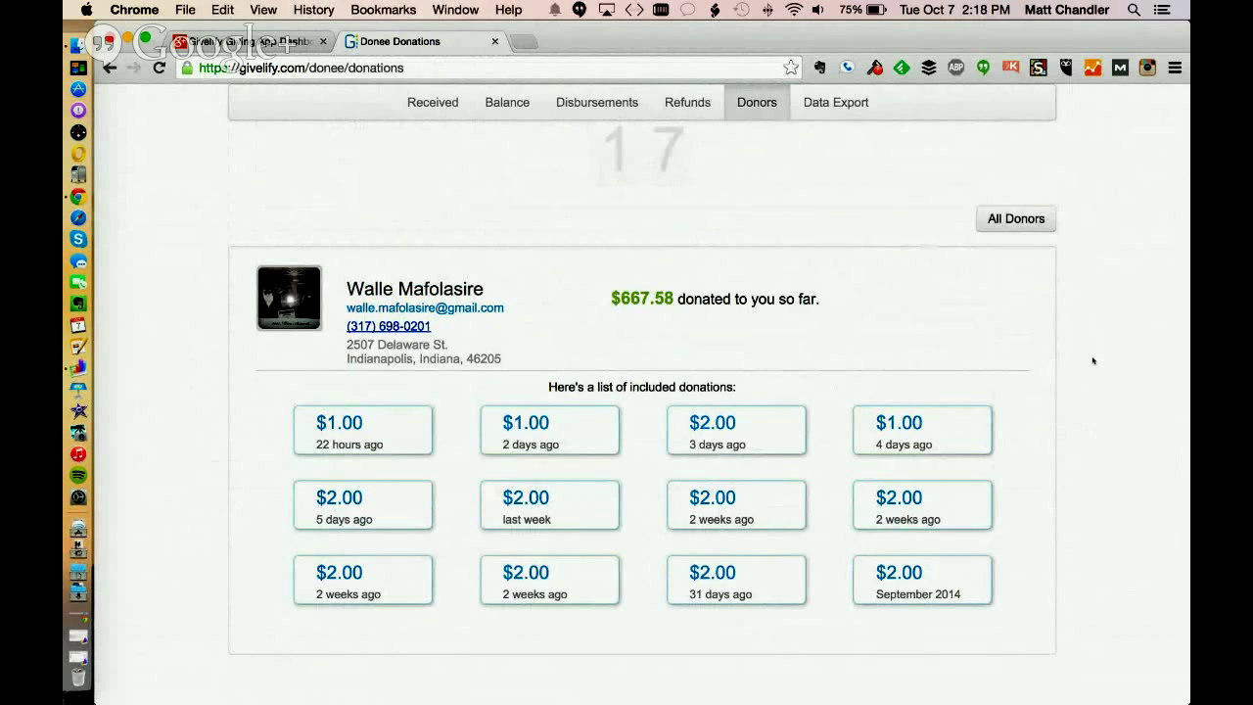
scroll(1083, 360, "down", 3)
scroll(1145, 332, "up", 5)
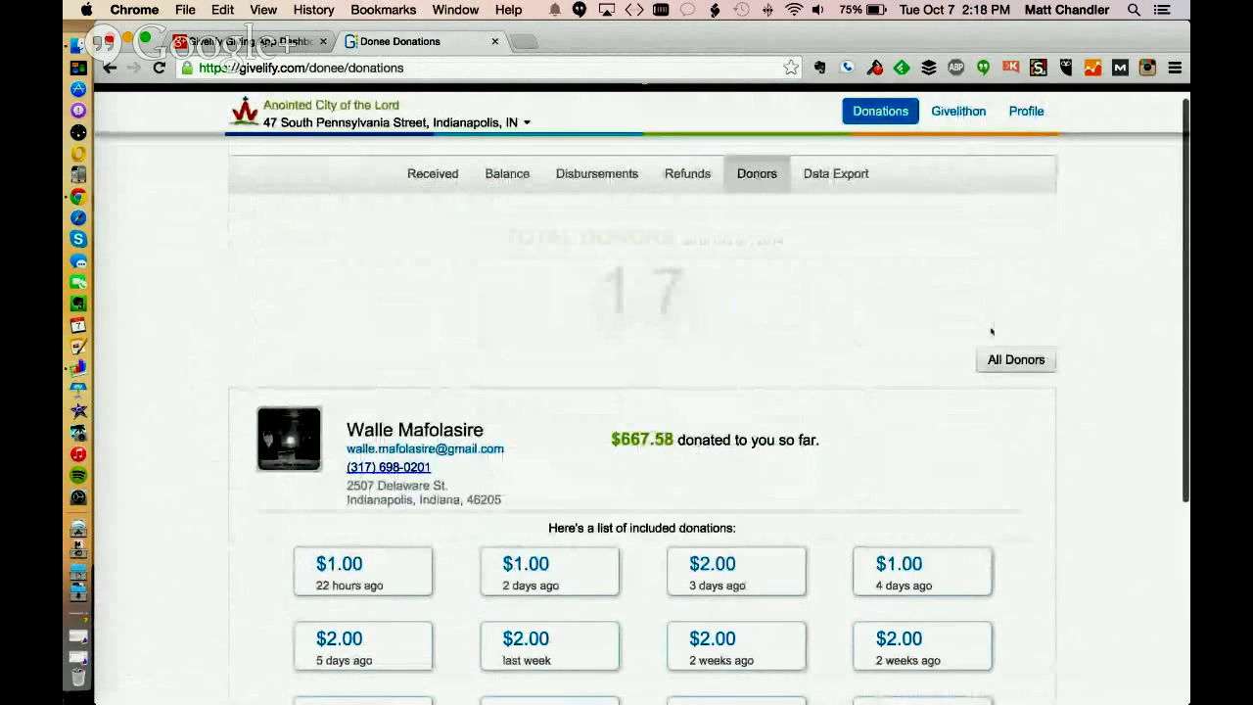
scroll(1117, 270, "down", 4)
scroll(1116, 269, "up", 3)
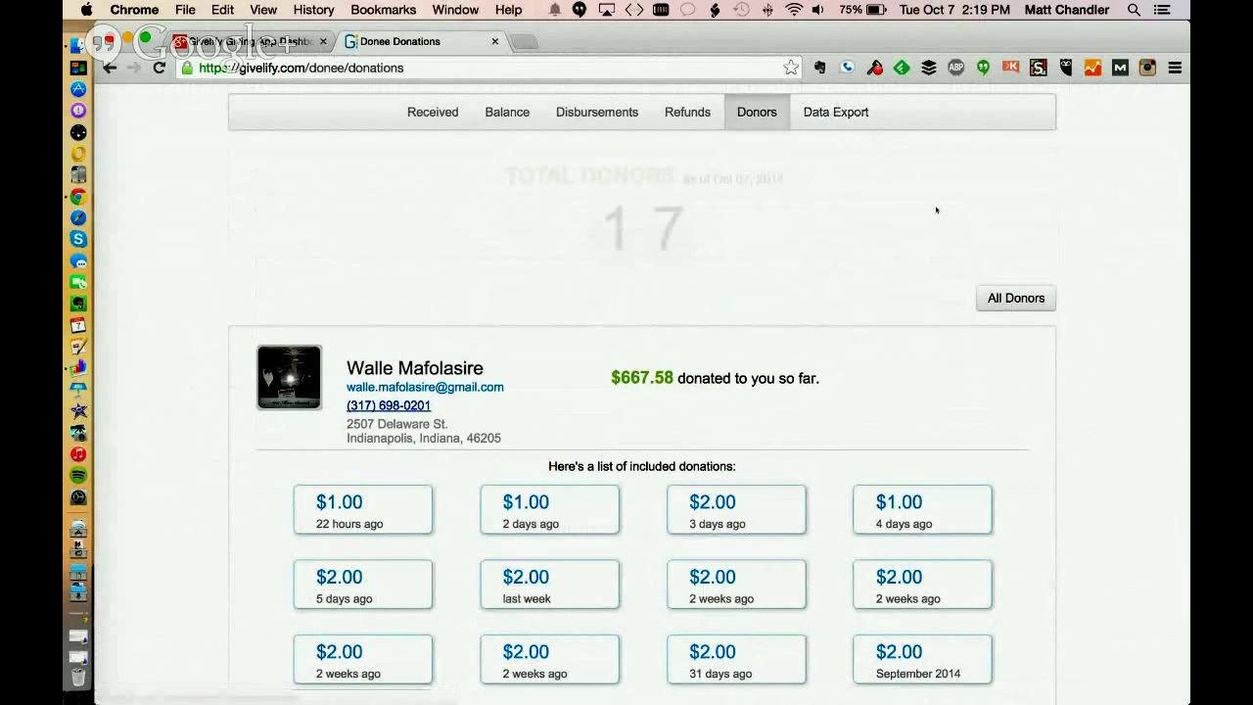
scroll(936, 209, "up", 2)
left_click(834, 195)
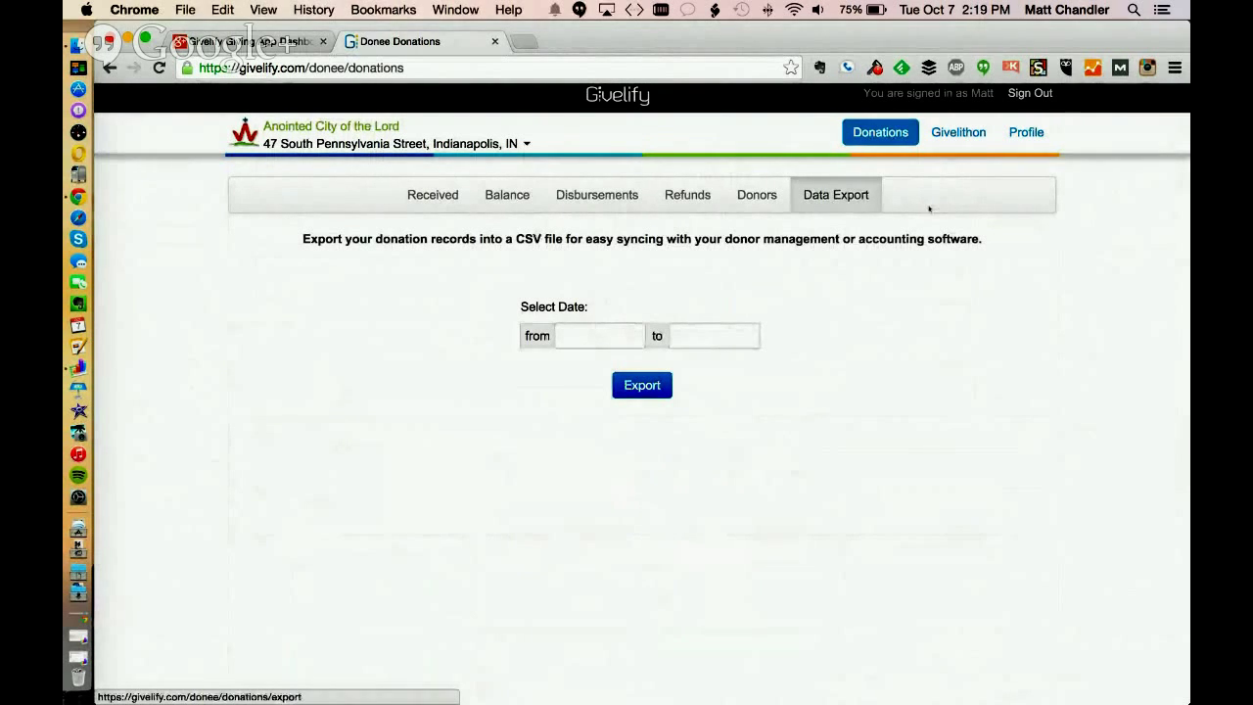
Check the donor count and the $891.08 disbursed total, then return to Data Export
left_click(751, 197)
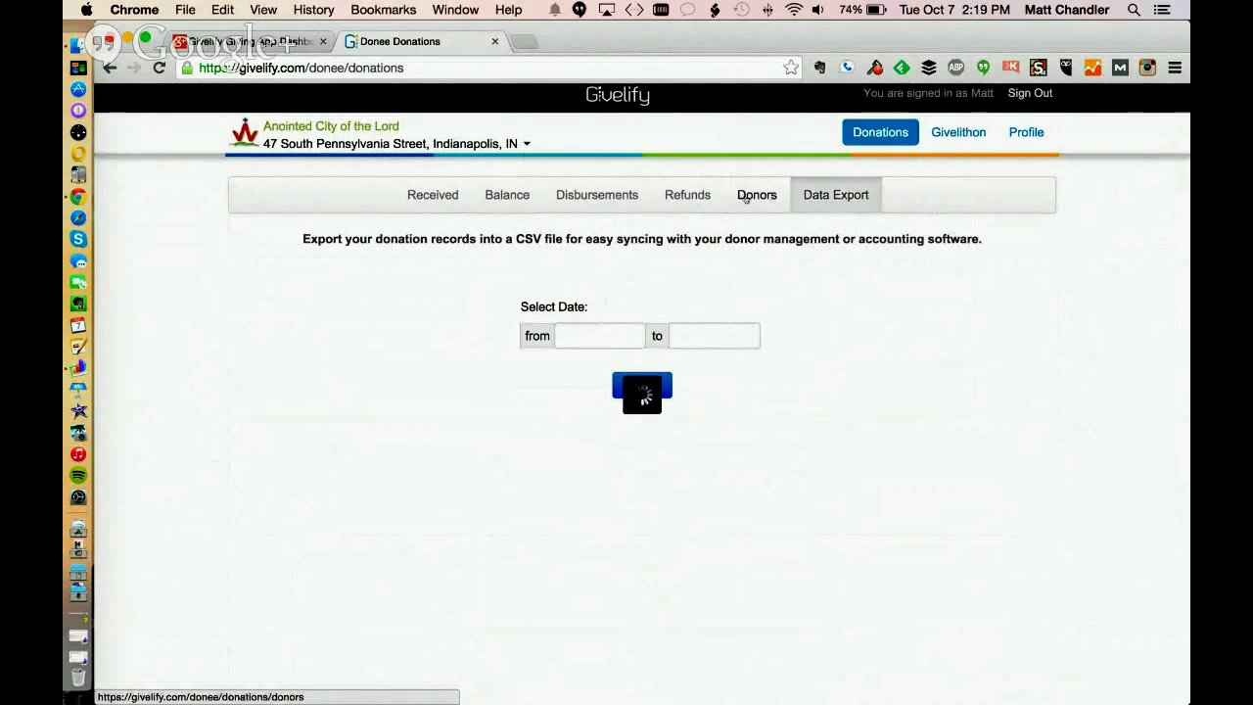
left_click(602, 202)
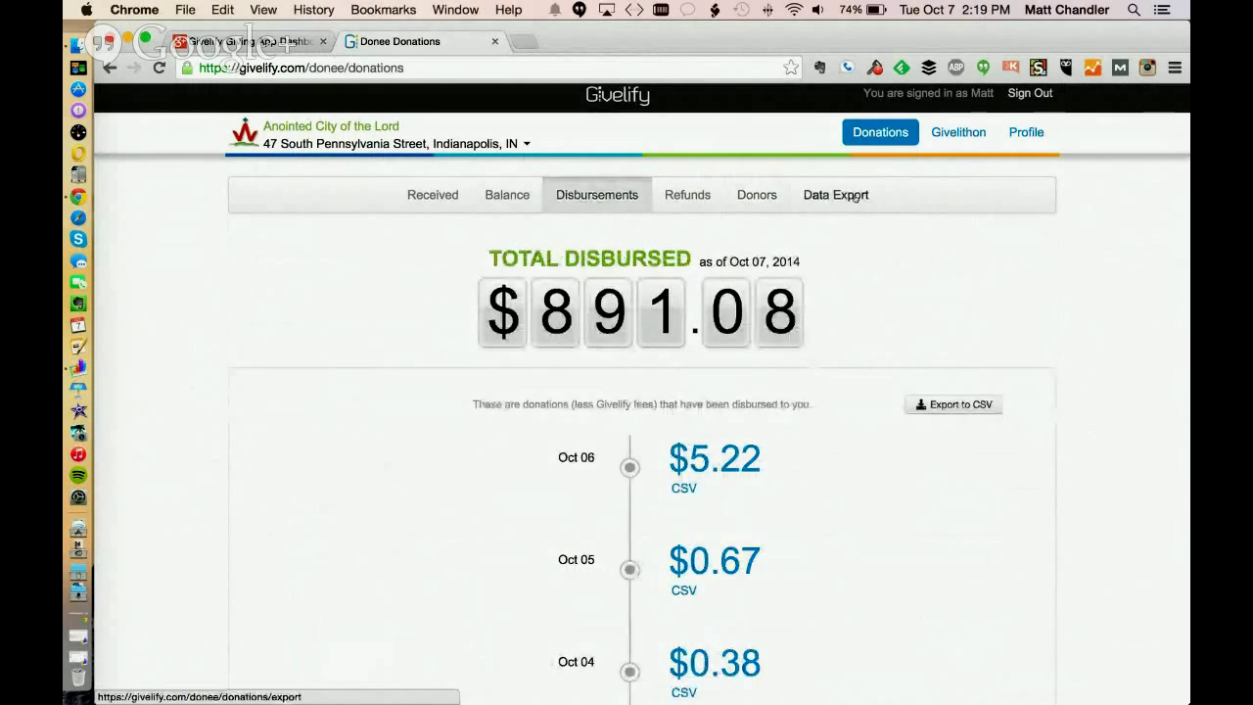
left_click(837, 196)
Set the export date range from 09/16/2014 to 10/01/2014
left_click(592, 342)
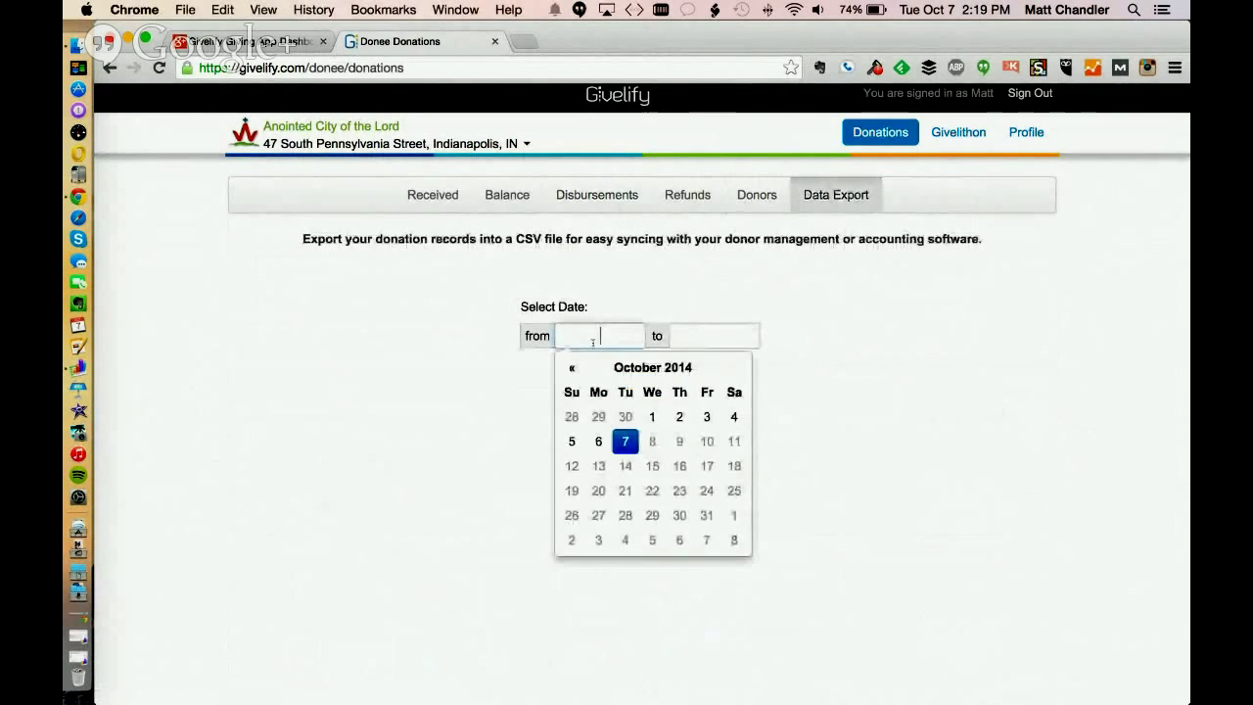
left_click(570, 368)
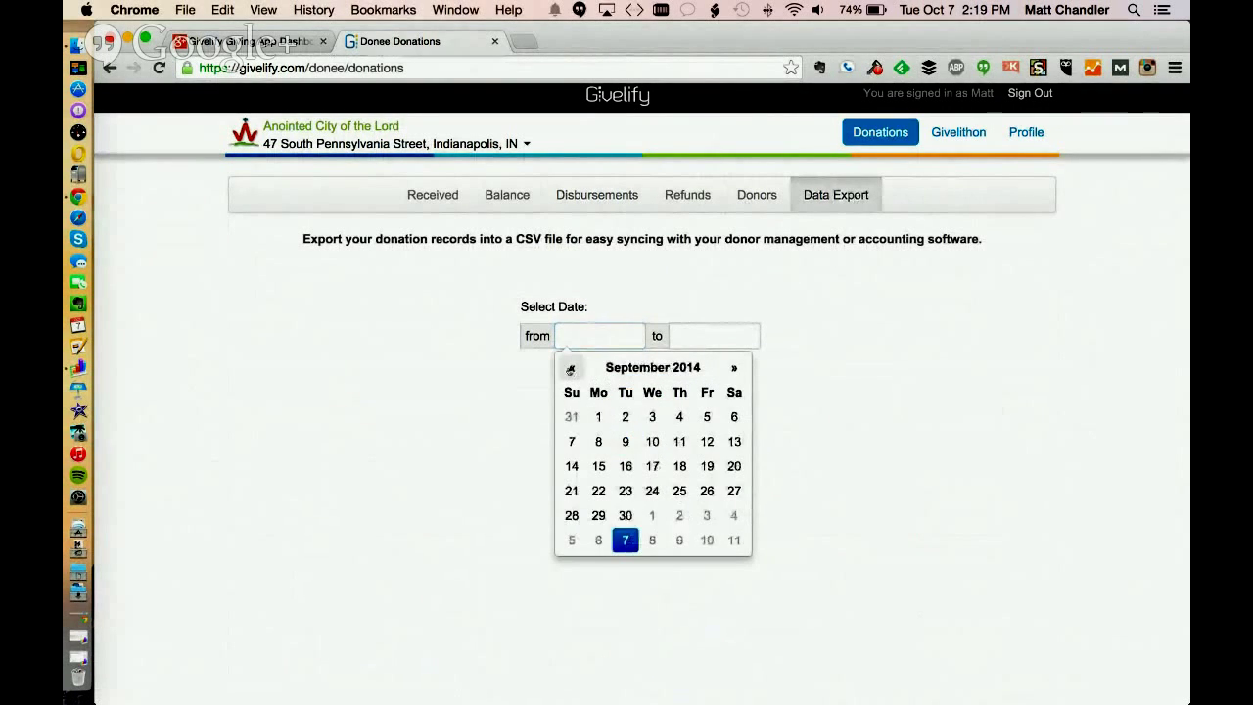
left_click(626, 466)
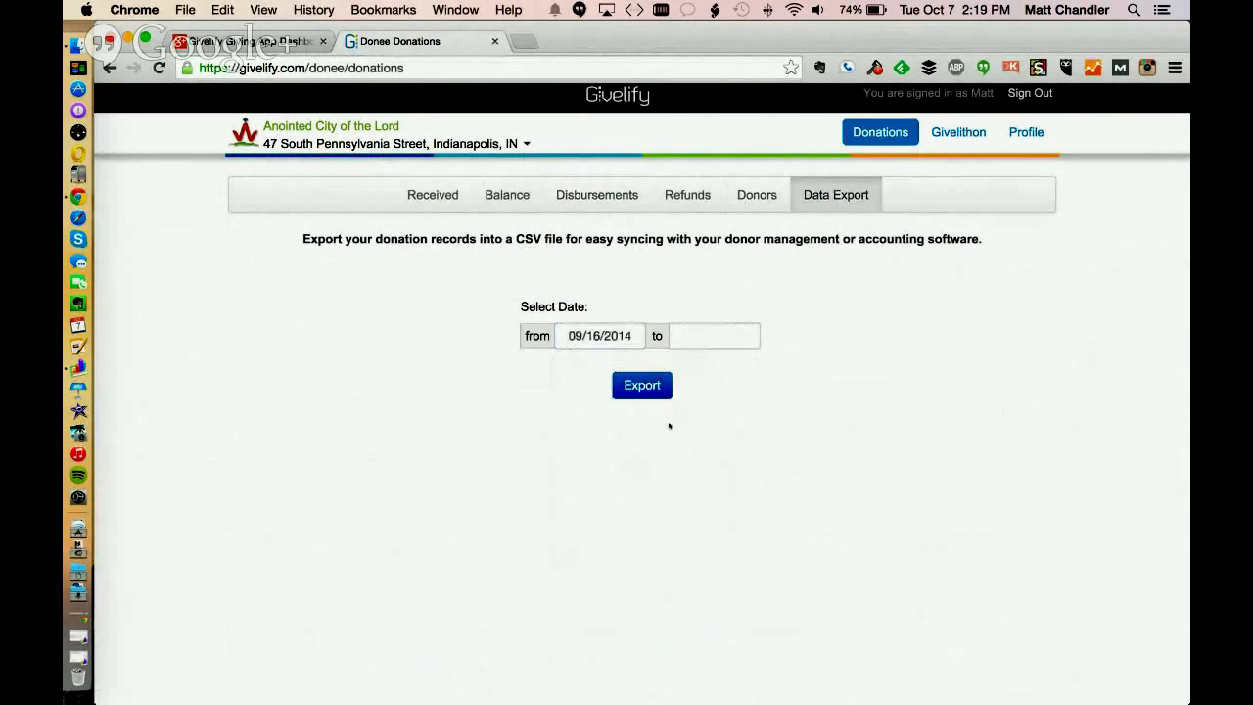
left_click(701, 341)
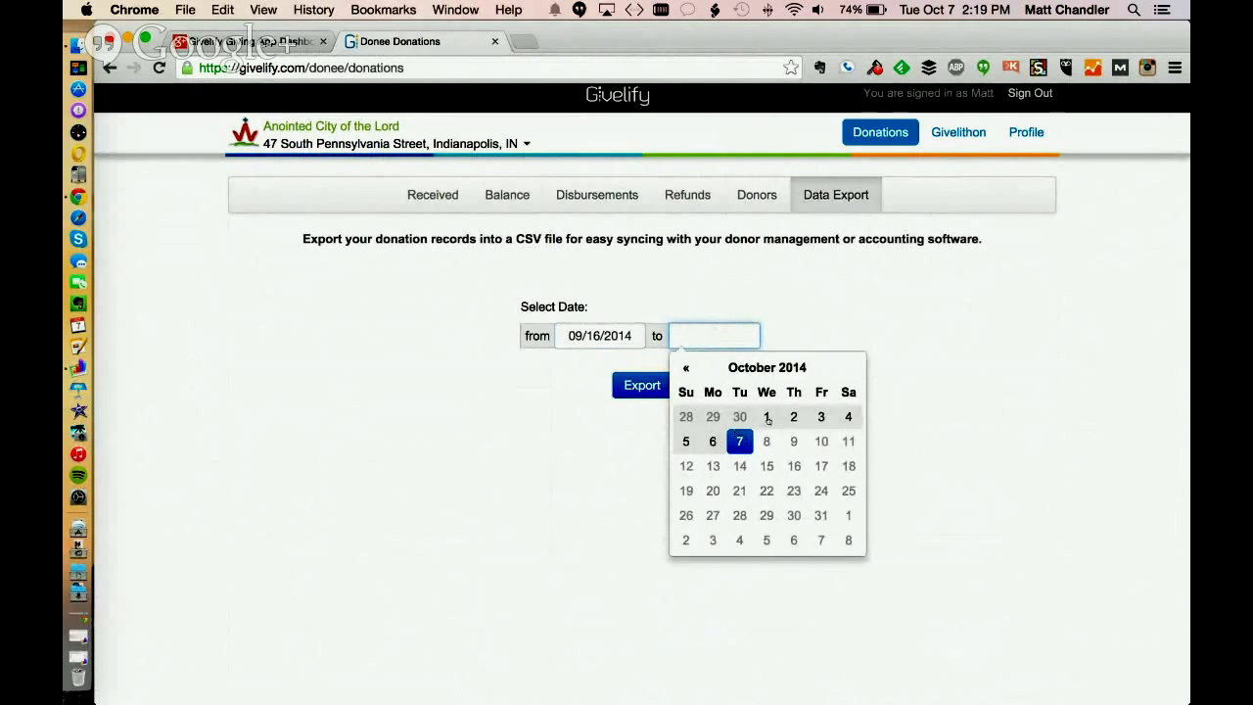
left_click(767, 418)
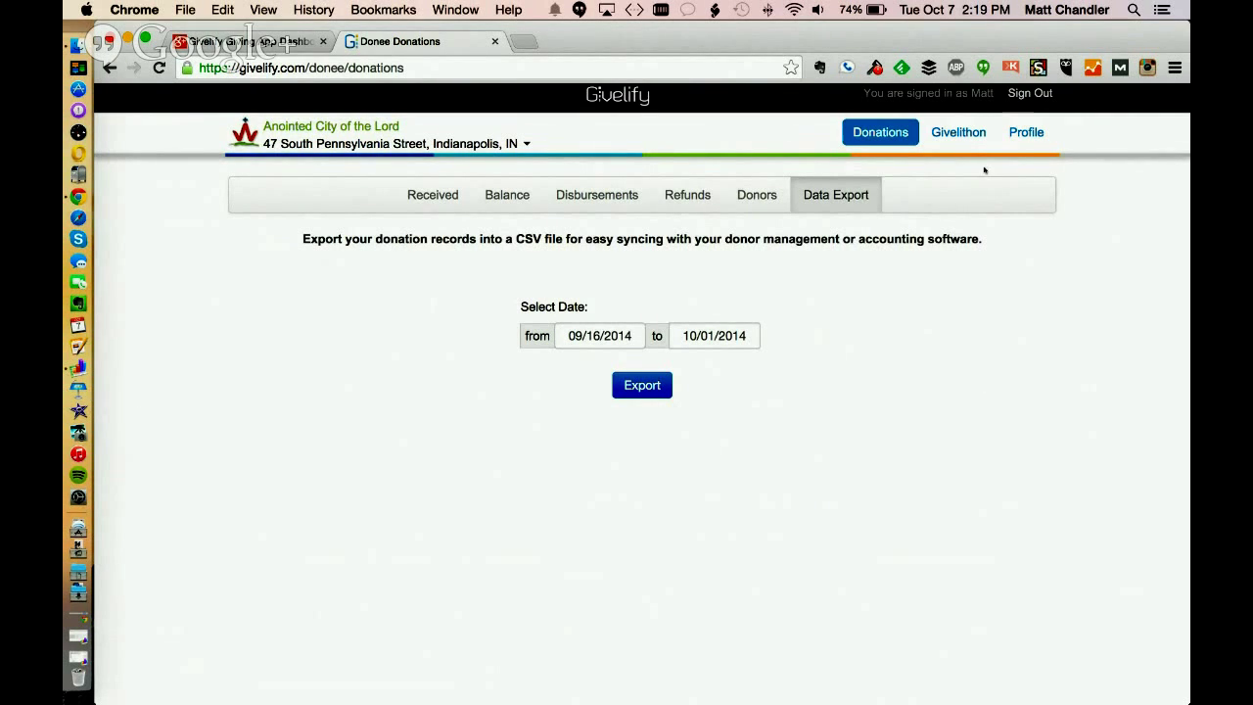
Review the Givelithon page, the $1,038.10 received total and the individual Offering donations
left_click(961, 134)
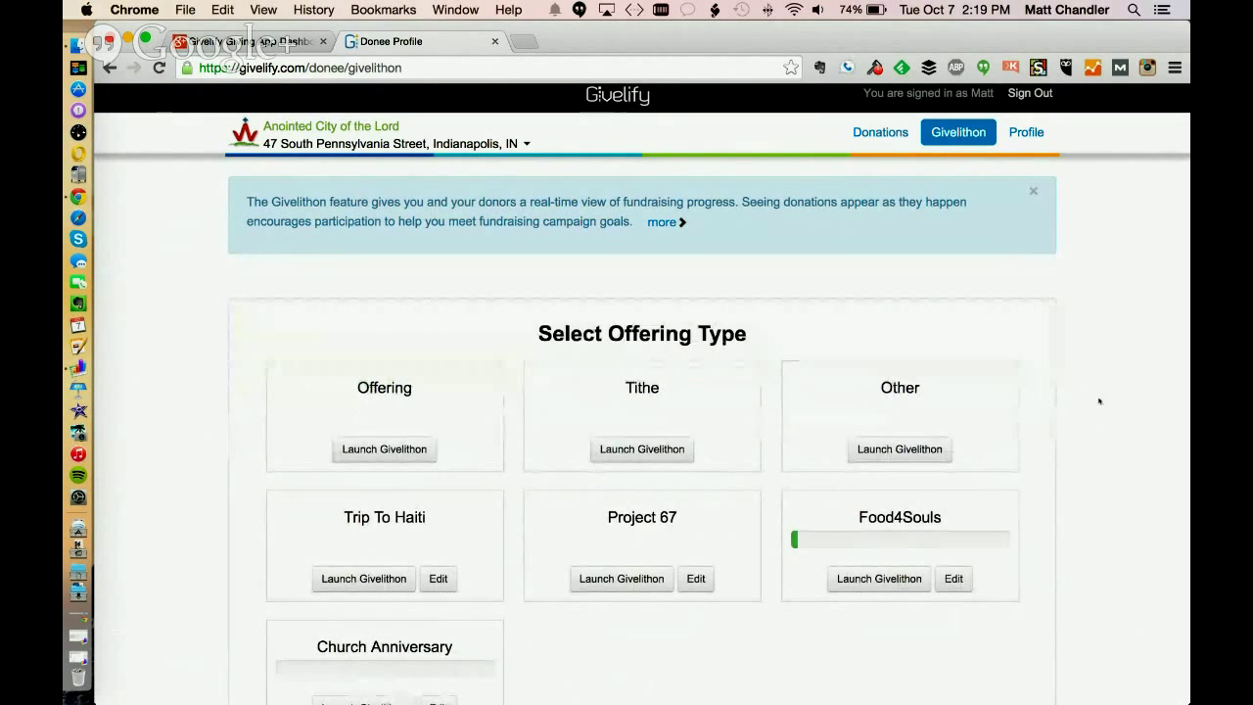
scroll(1099, 391, "down", 2)
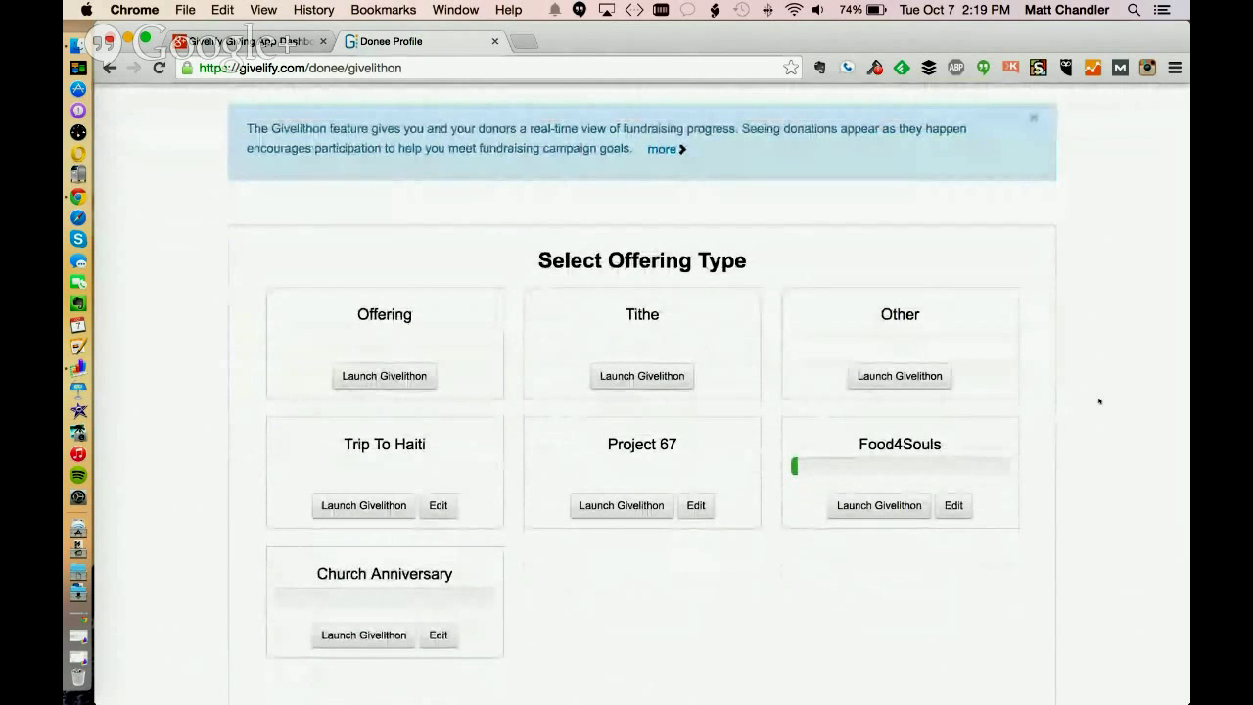
scroll(1099, 400, "up", 2)
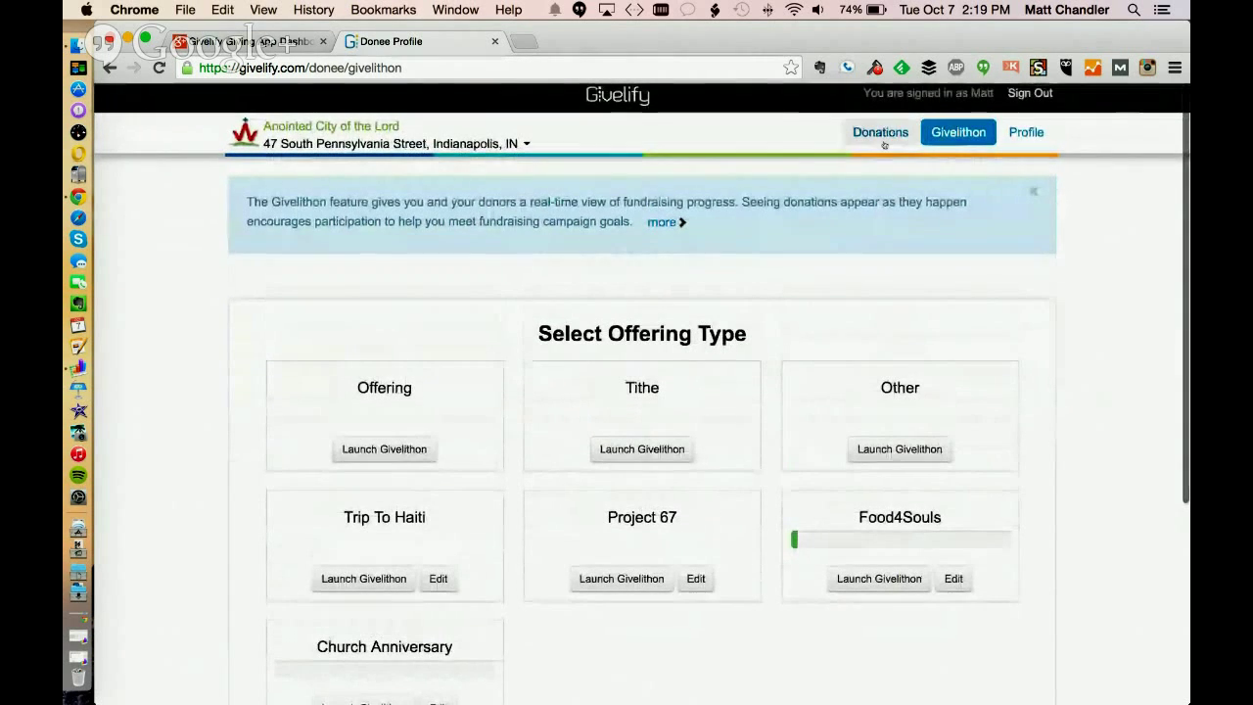
left_click(880, 132)
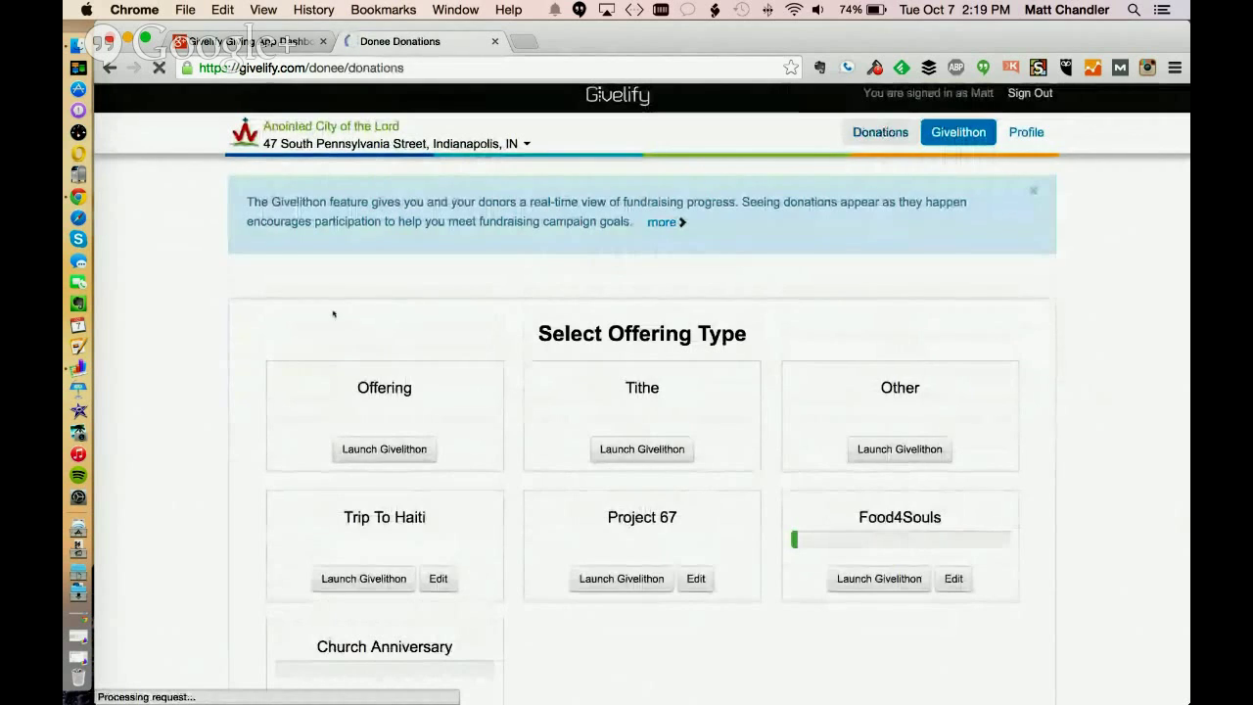
scroll(368, 302, "down", 3)
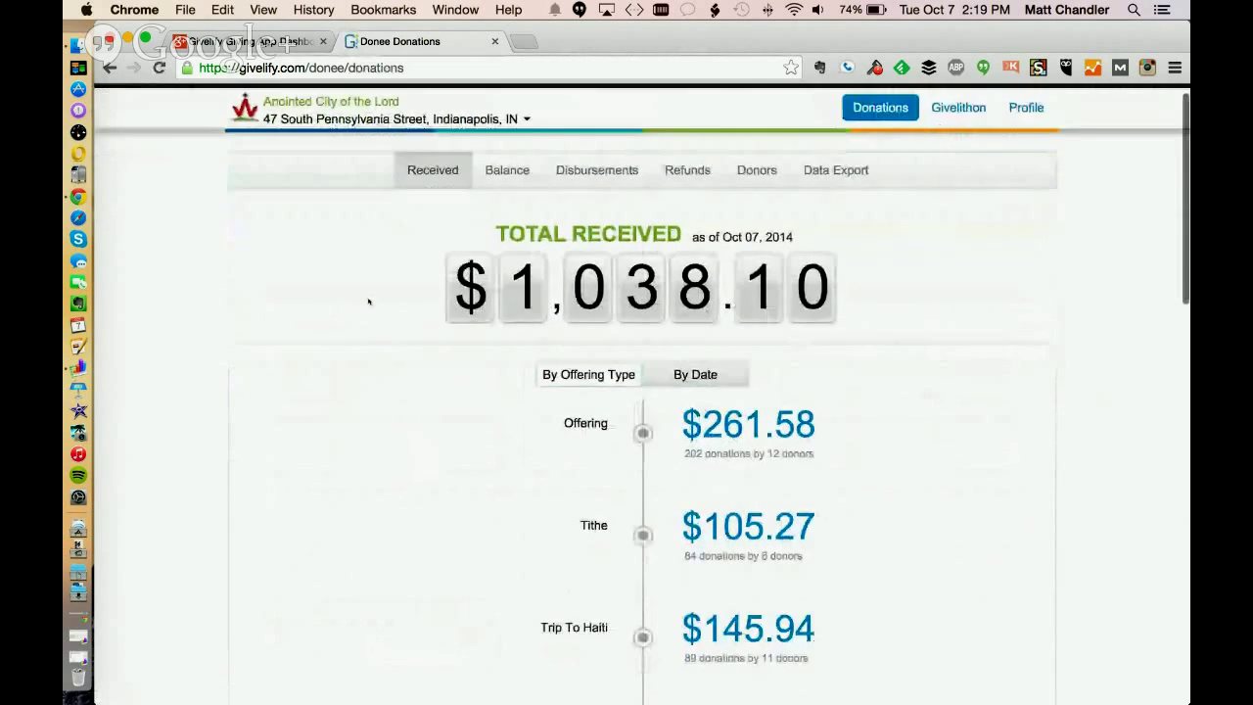
scroll(368, 302, "down", 9)
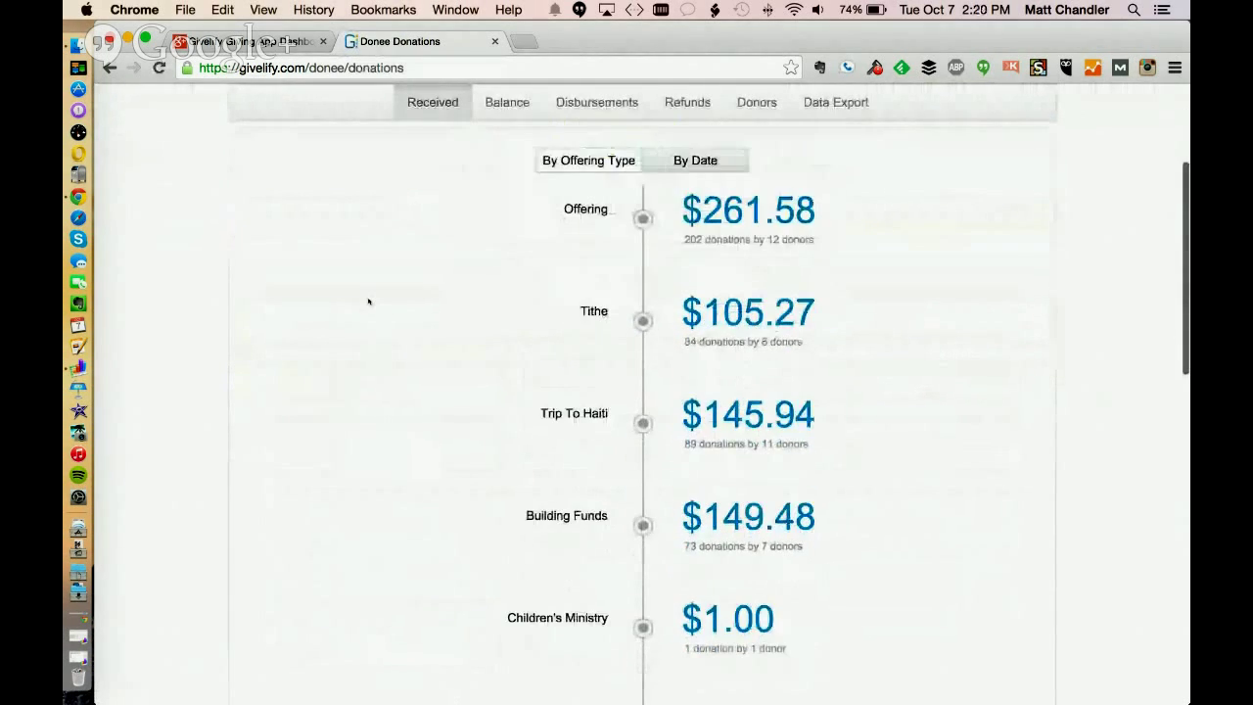
scroll(368, 302, "up", 8)
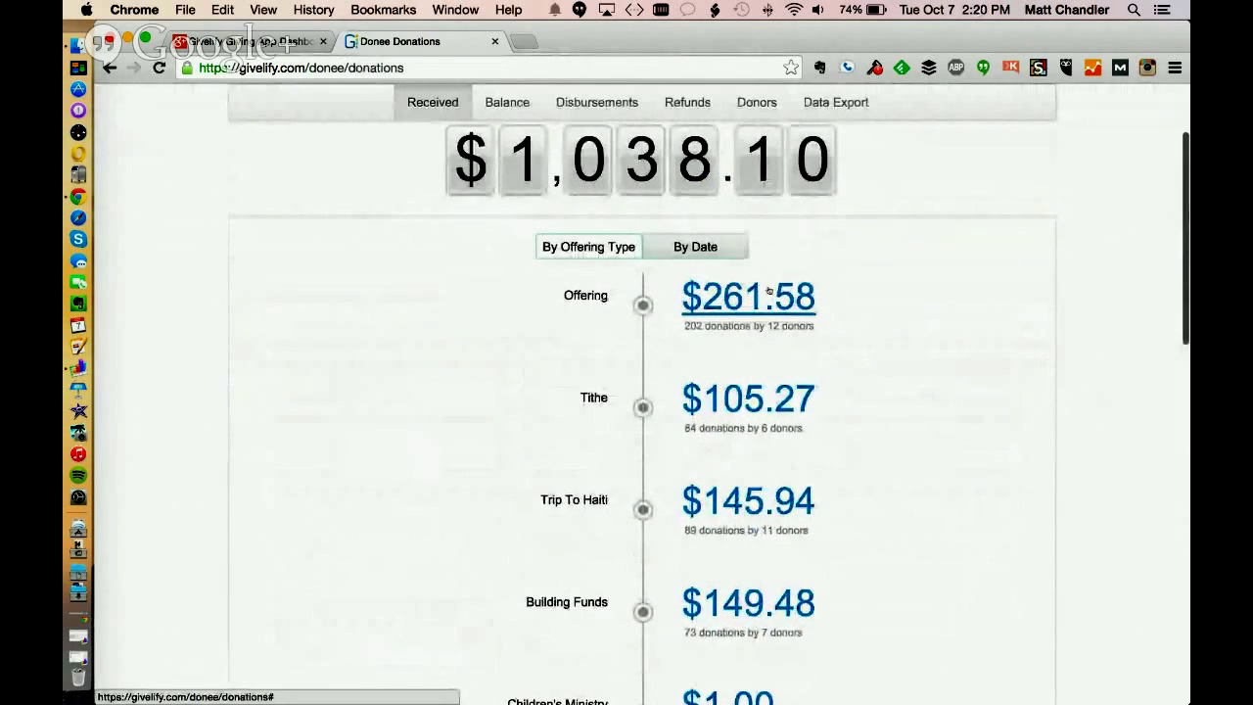
left_click(748, 291)
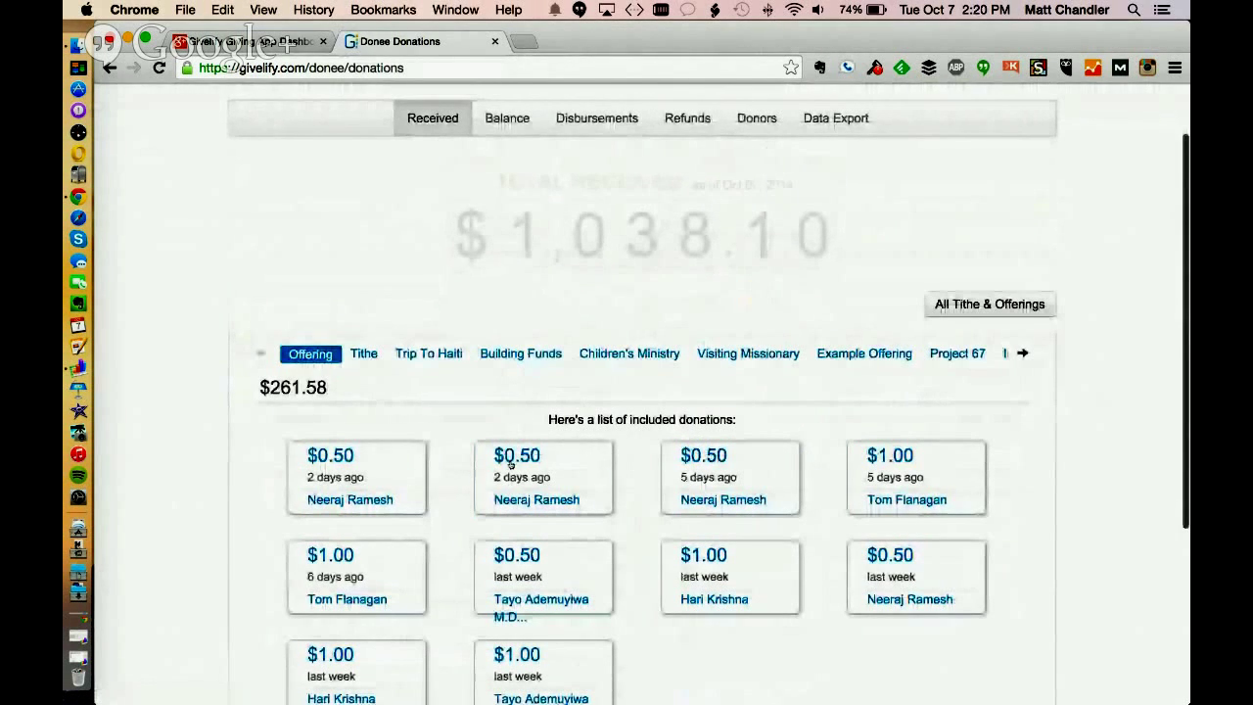
Return to Givelithon and launch the Food4Souls offering display
scroll(1116, 220, "up", 2)
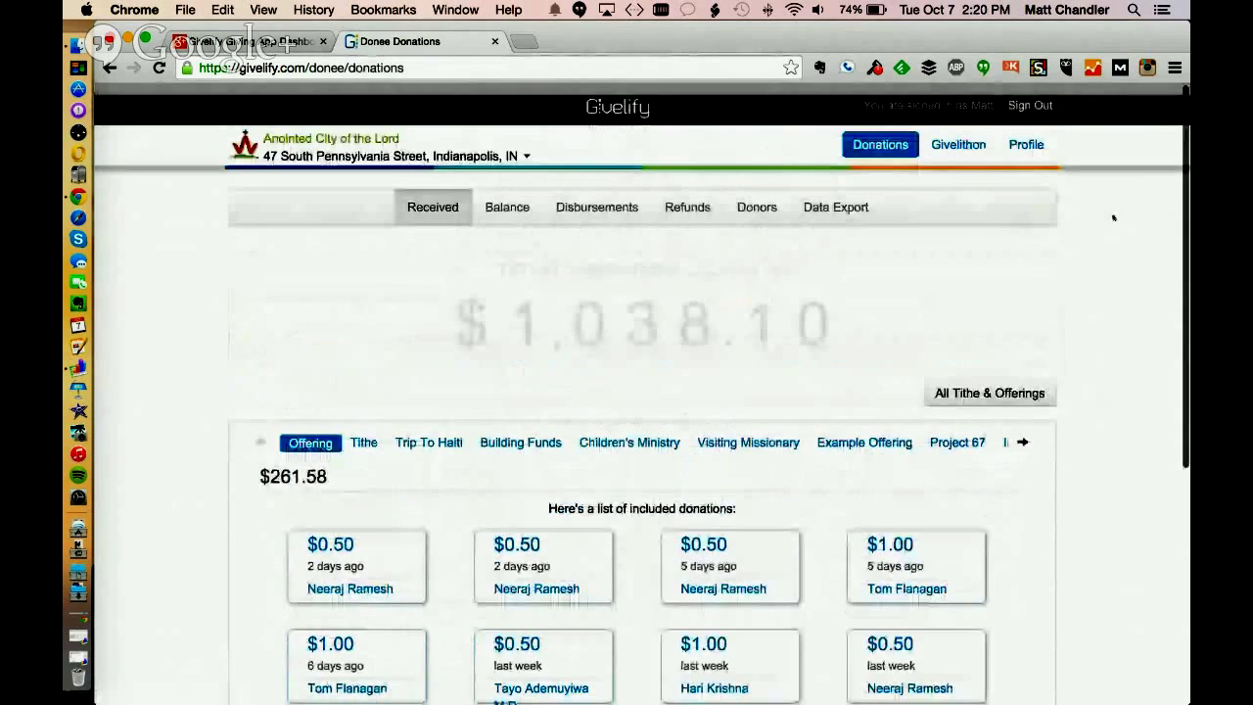
left_click(949, 133)
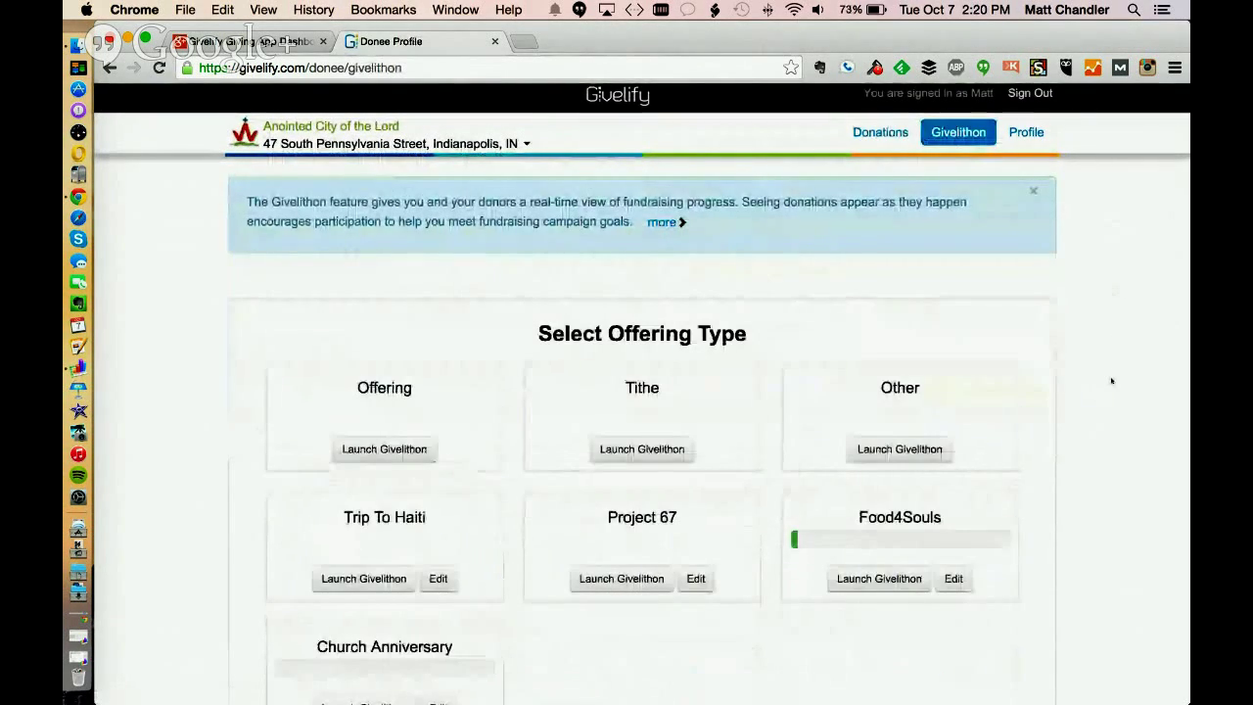
scroll(1113, 381, "down", 2)
scroll(1111, 381, "up", 3)
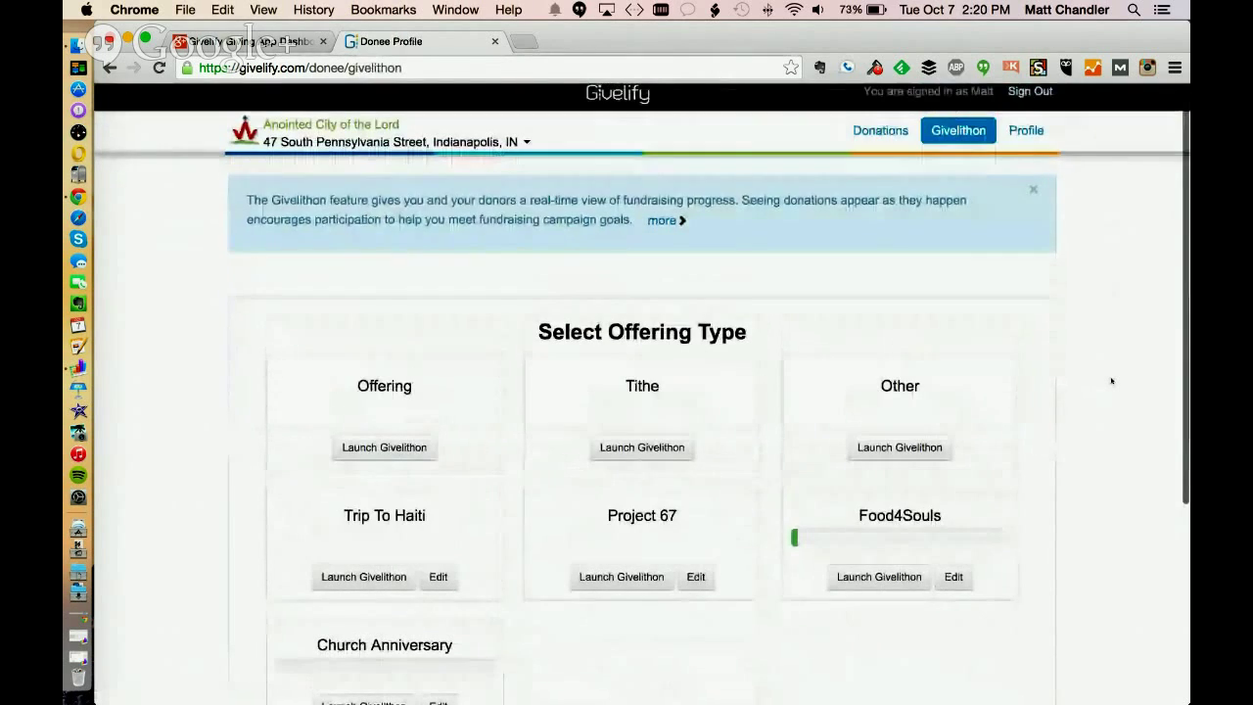
scroll(1111, 381, "down", 2)
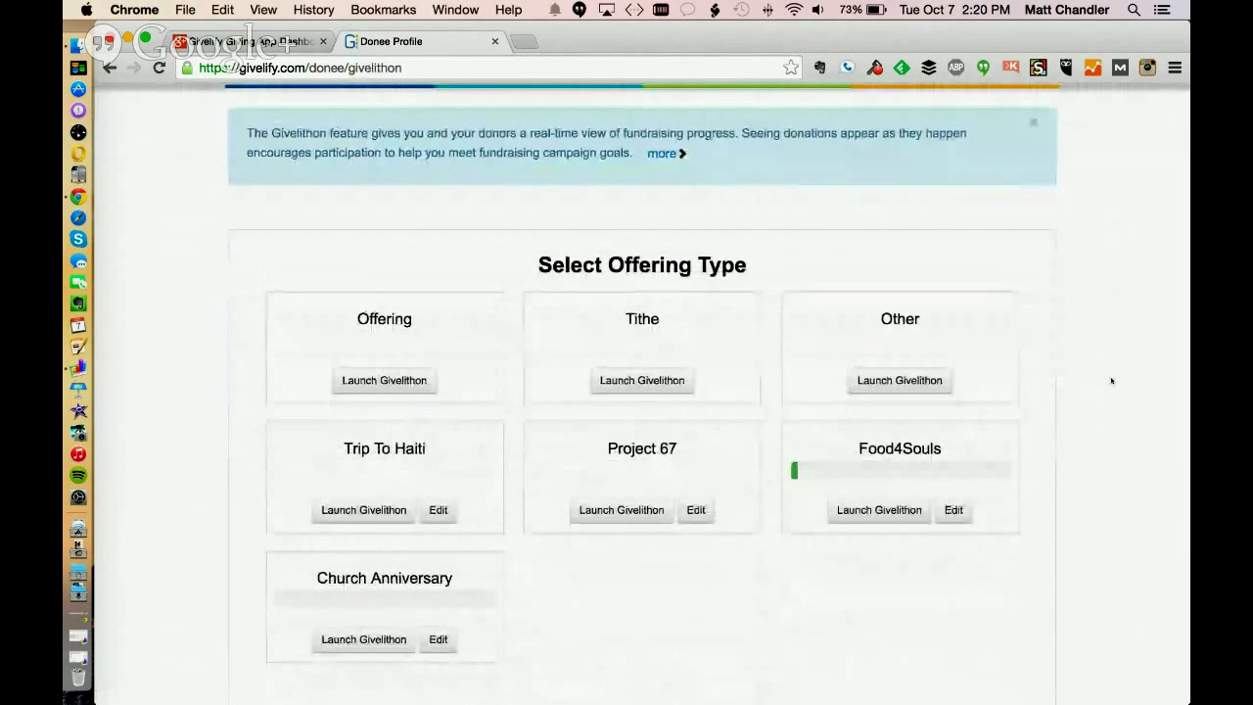
scroll(1101, 377, "down", 2)
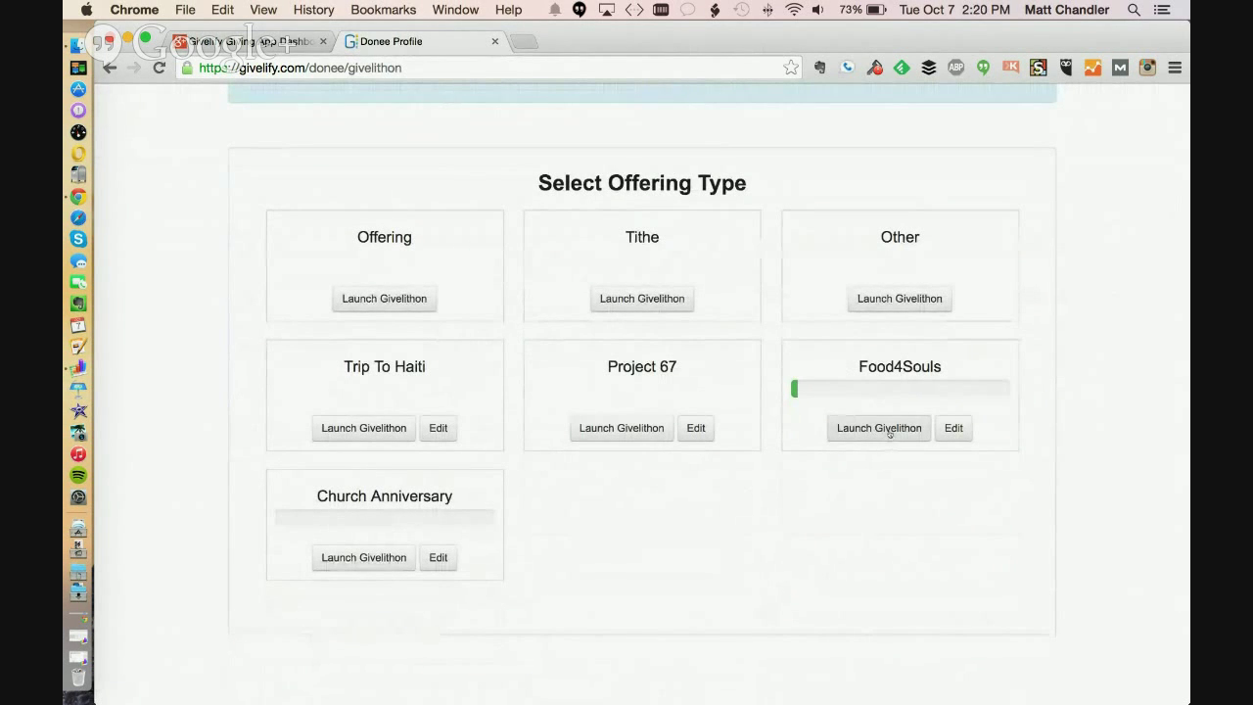
left_click(889, 430)
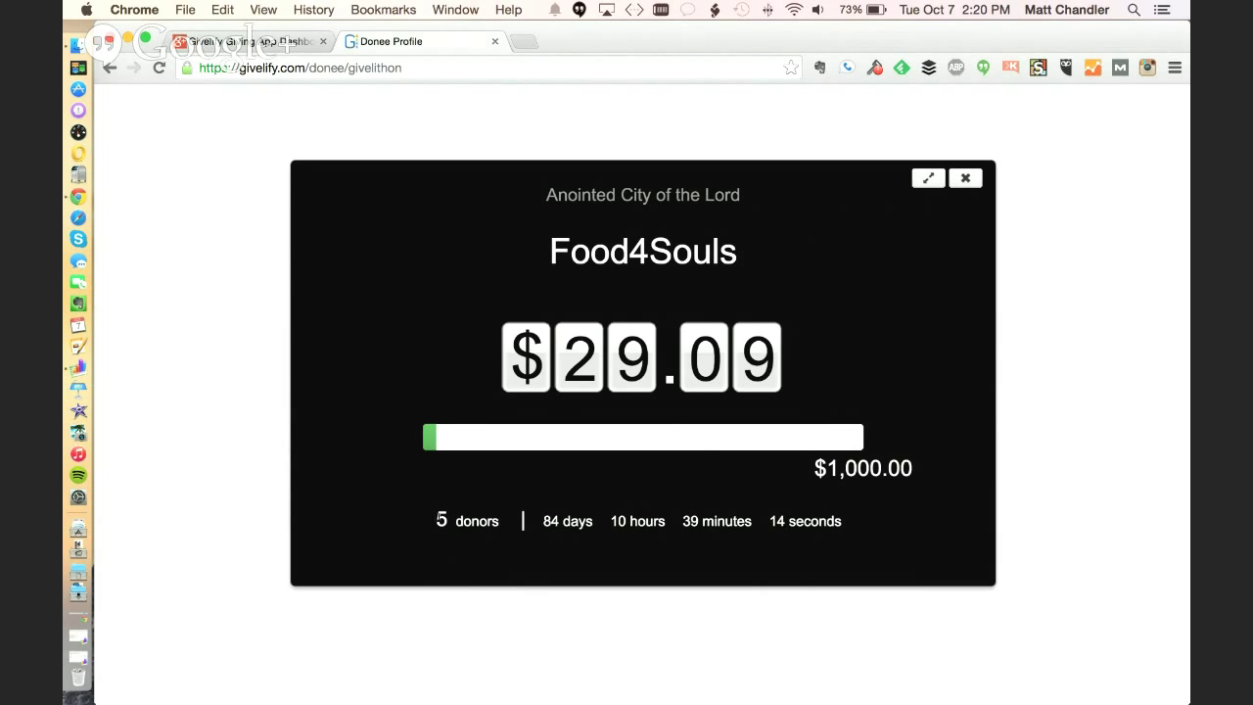
Preview the Food4Souls Givelithon display ($29.09 of $1,000.00) full screen, then close it
left_click_drag(435, 521, 850, 516)
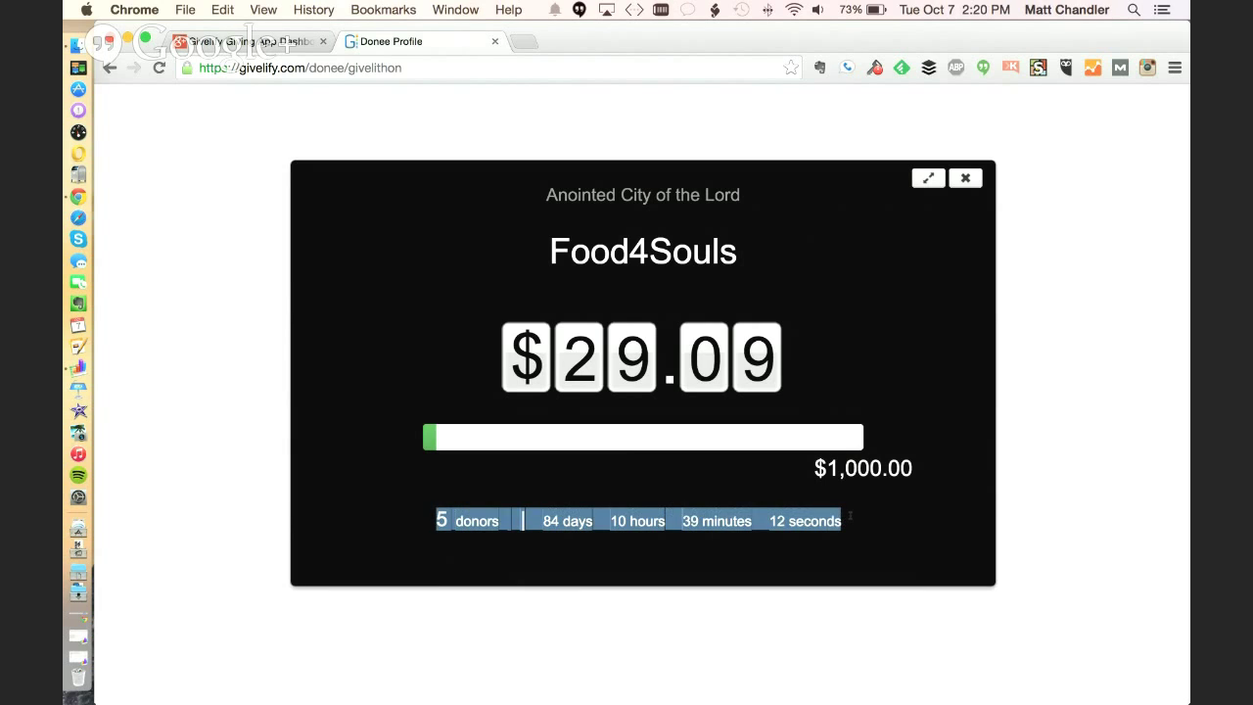
left_click(869, 530)
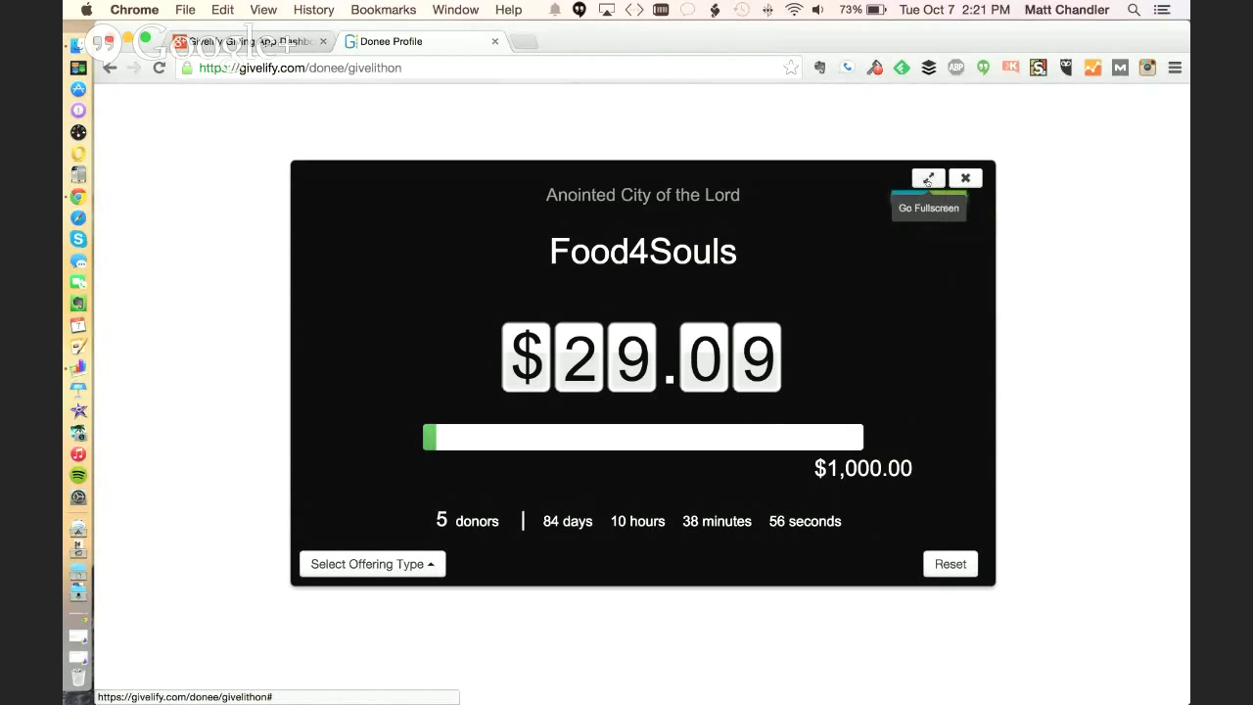
left_click(927, 179)
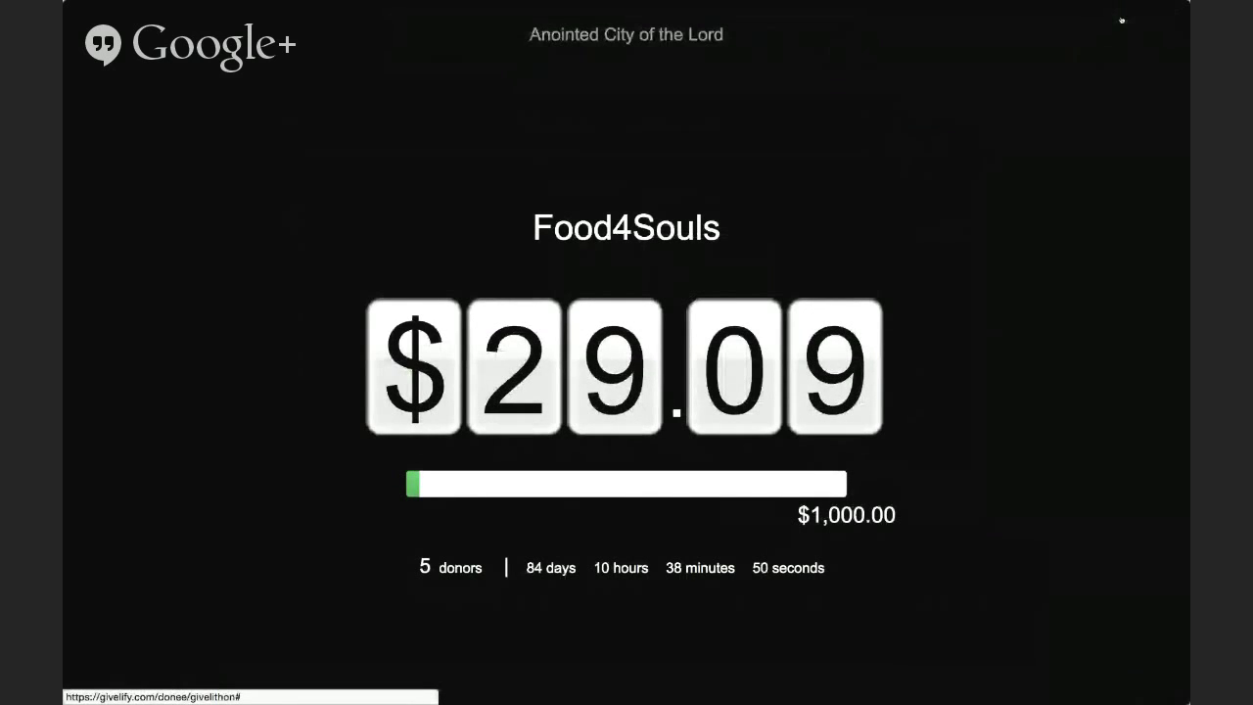
left_click(1121, 18)
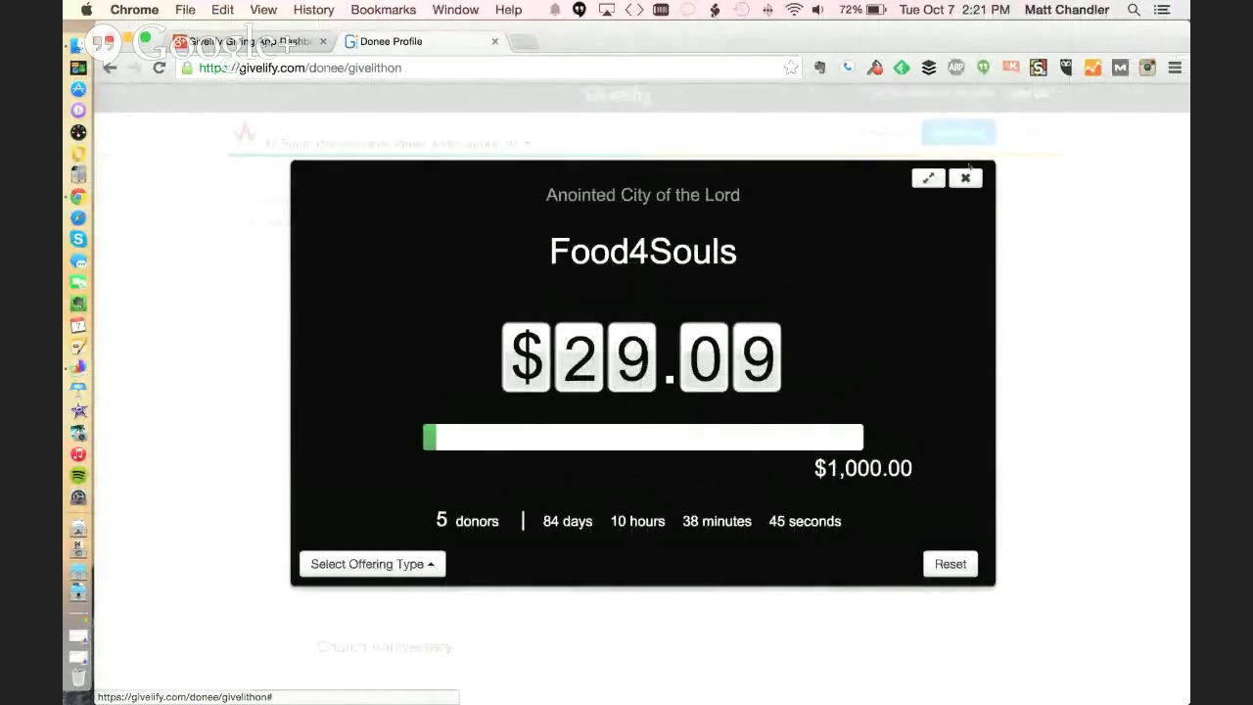
left_click(965, 179)
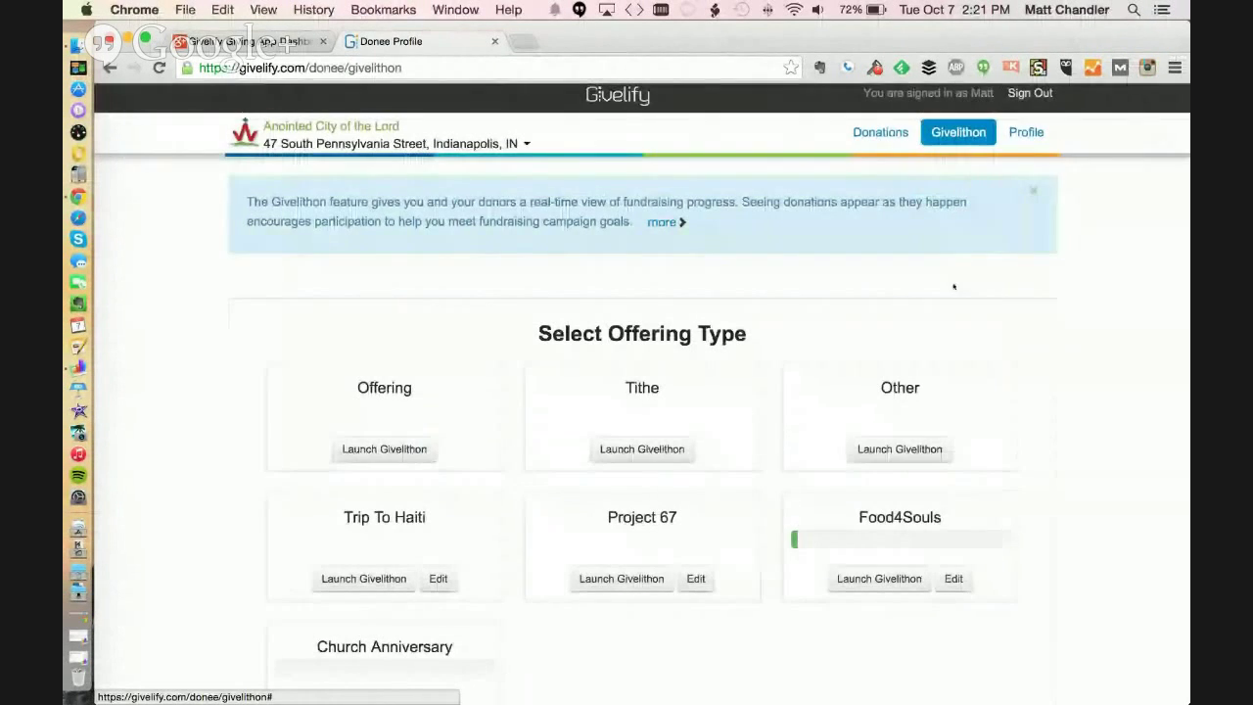
Go to the church's Profile section showing the mobile App Profile preview
scroll(1074, 321, "down", 3)
scroll(1073, 321, "up", 3)
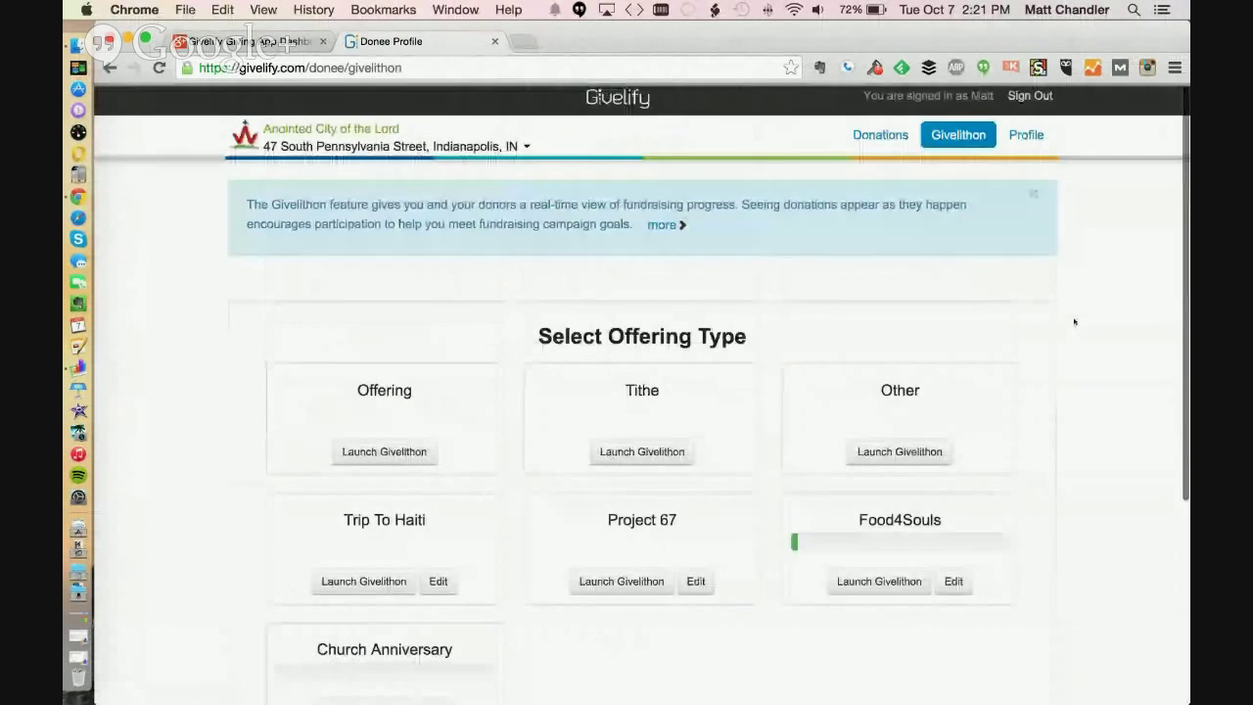
left_click(1027, 134)
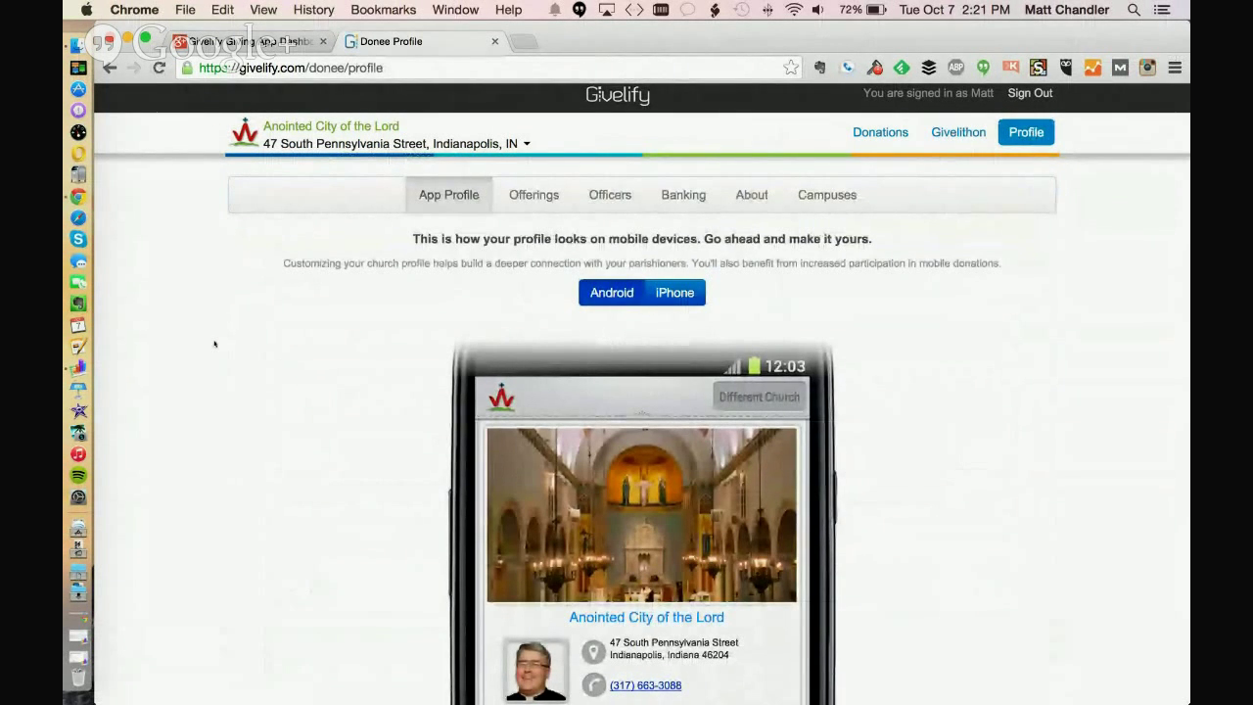
Switch the mobile profile preview to the iPhone version
scroll(214, 344, "down", 2)
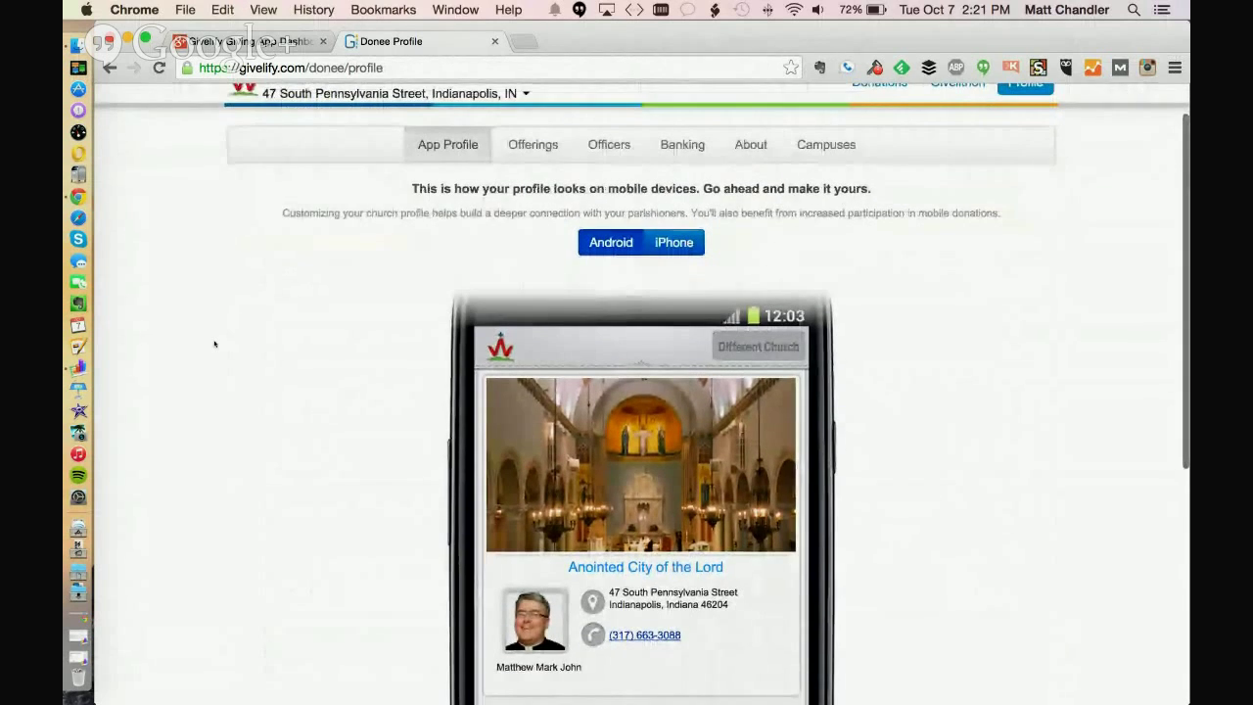
scroll(215, 343, "up", 2)
scroll(215, 346, "down", 1)
scroll(215, 345, "up", 1)
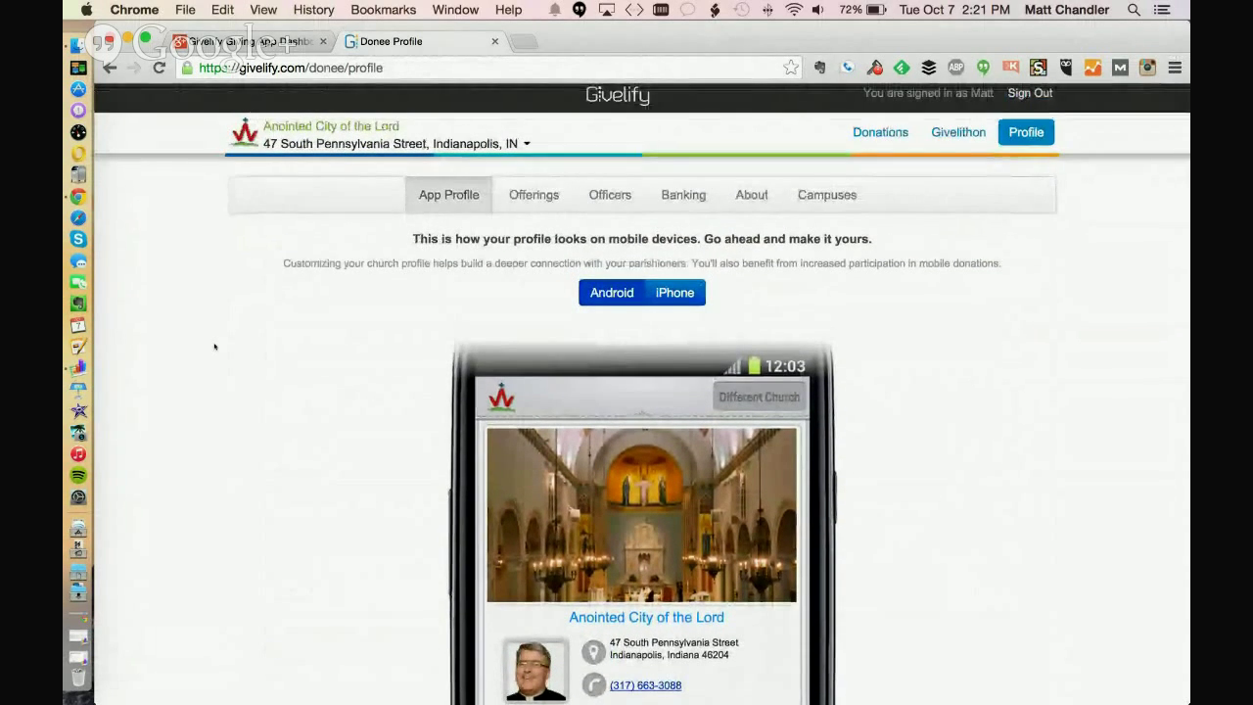
scroll(214, 348, "down", 5)
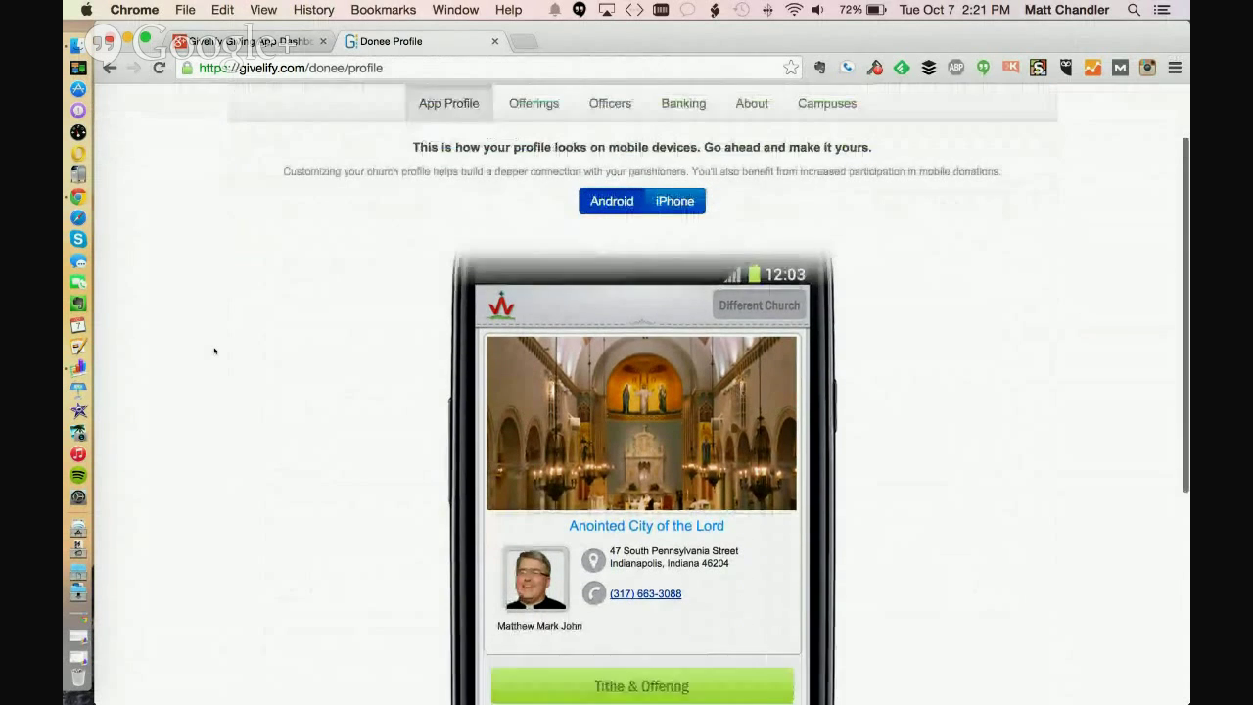
scroll(215, 350, "down", 1)
scroll(214, 350, "down", 4)
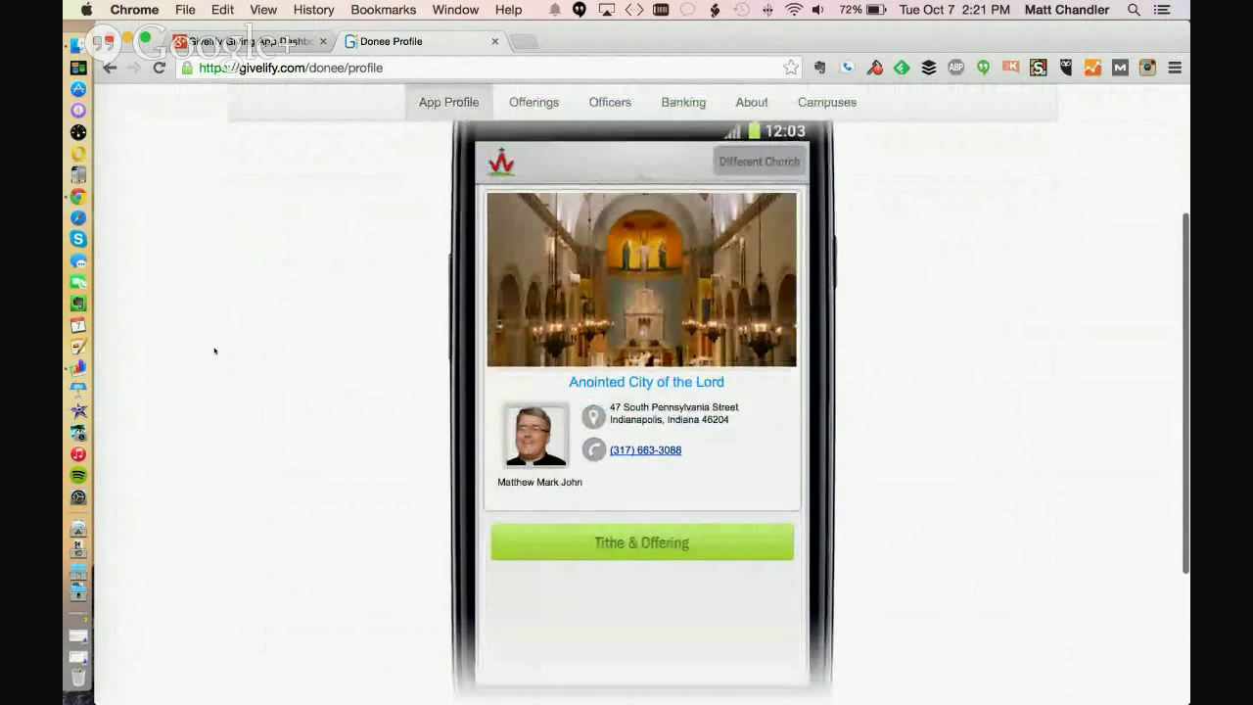
scroll(214, 350, "down", 4)
scroll(215, 350, "up", 10)
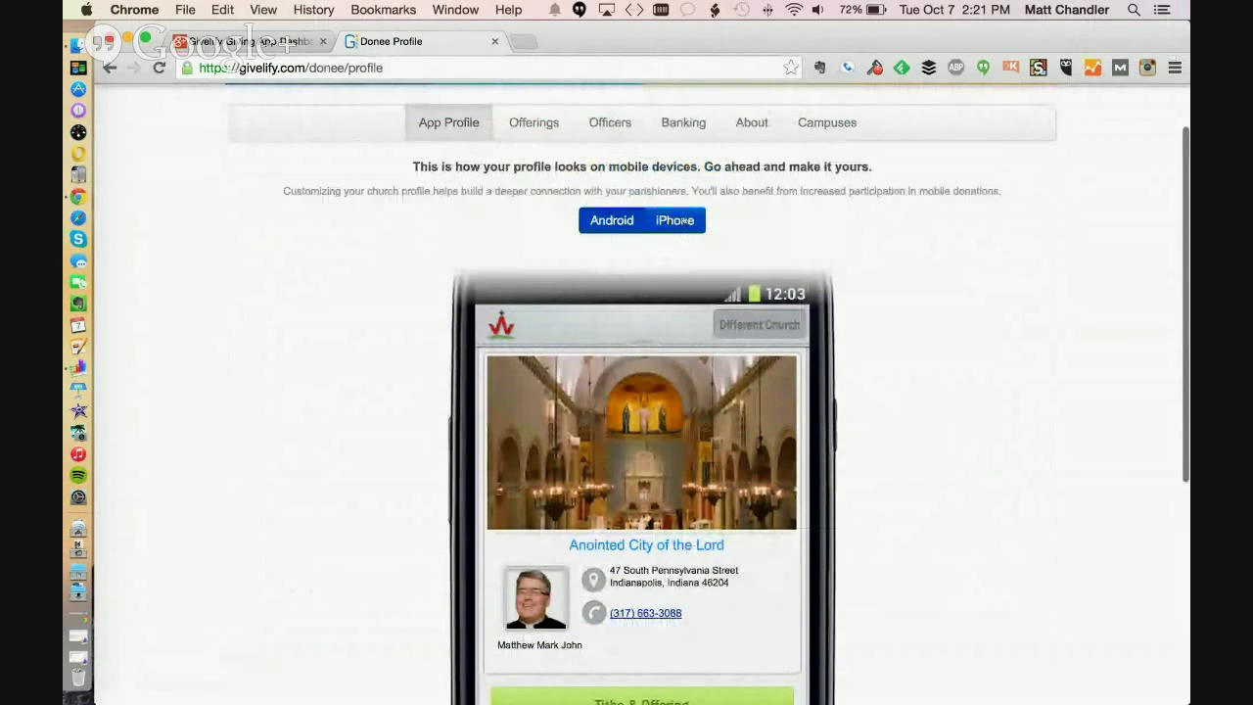
left_click(685, 220)
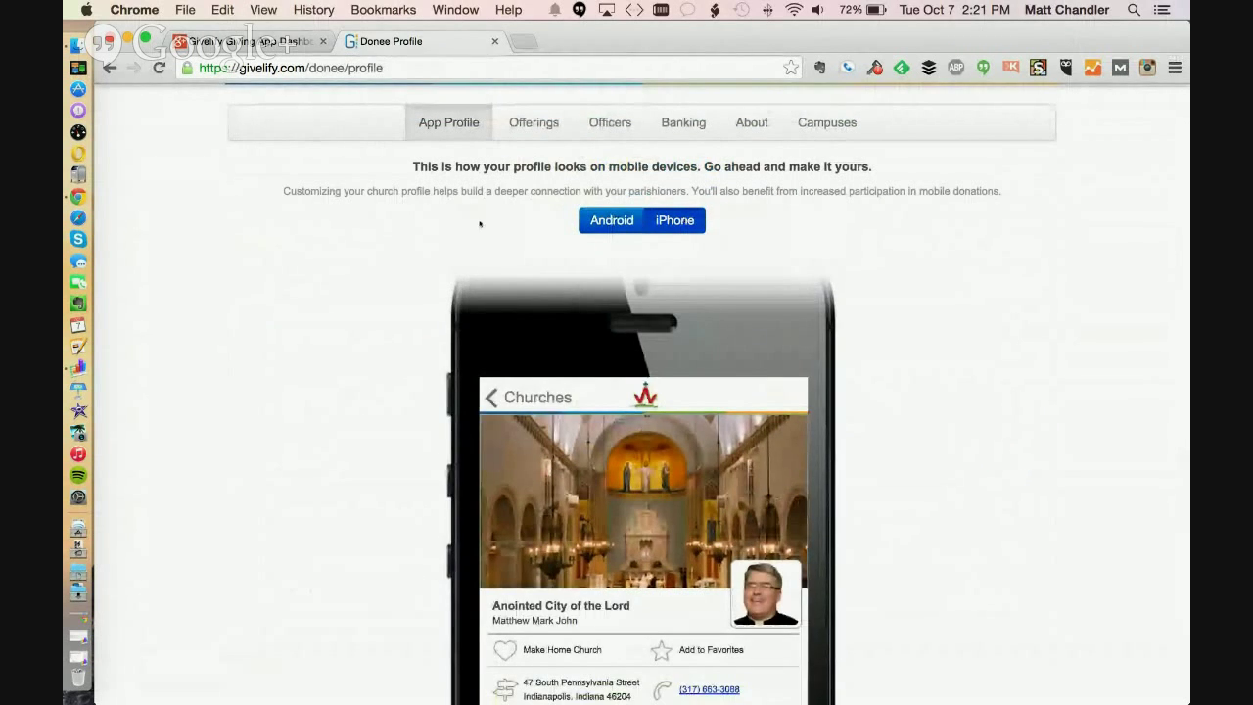
Bring up the file chooser to change the profile's cover photo
scroll(350, 242, "down", 2)
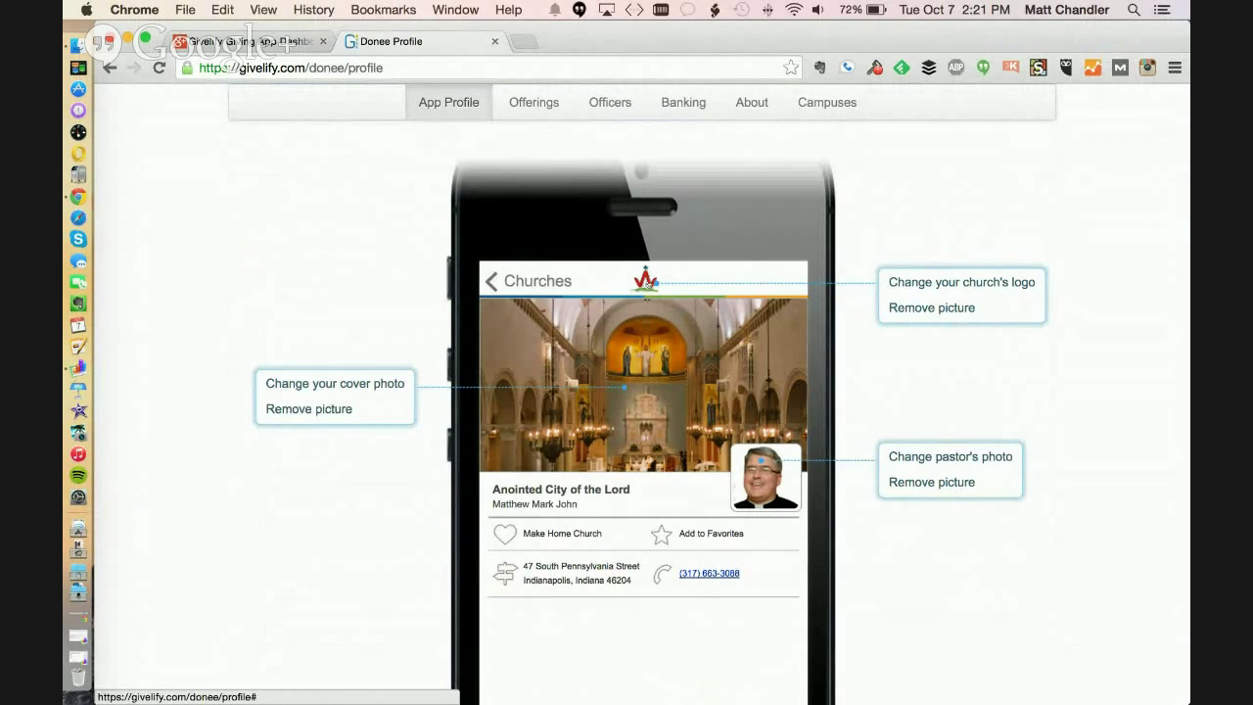
scroll(645, 281, "down", 1)
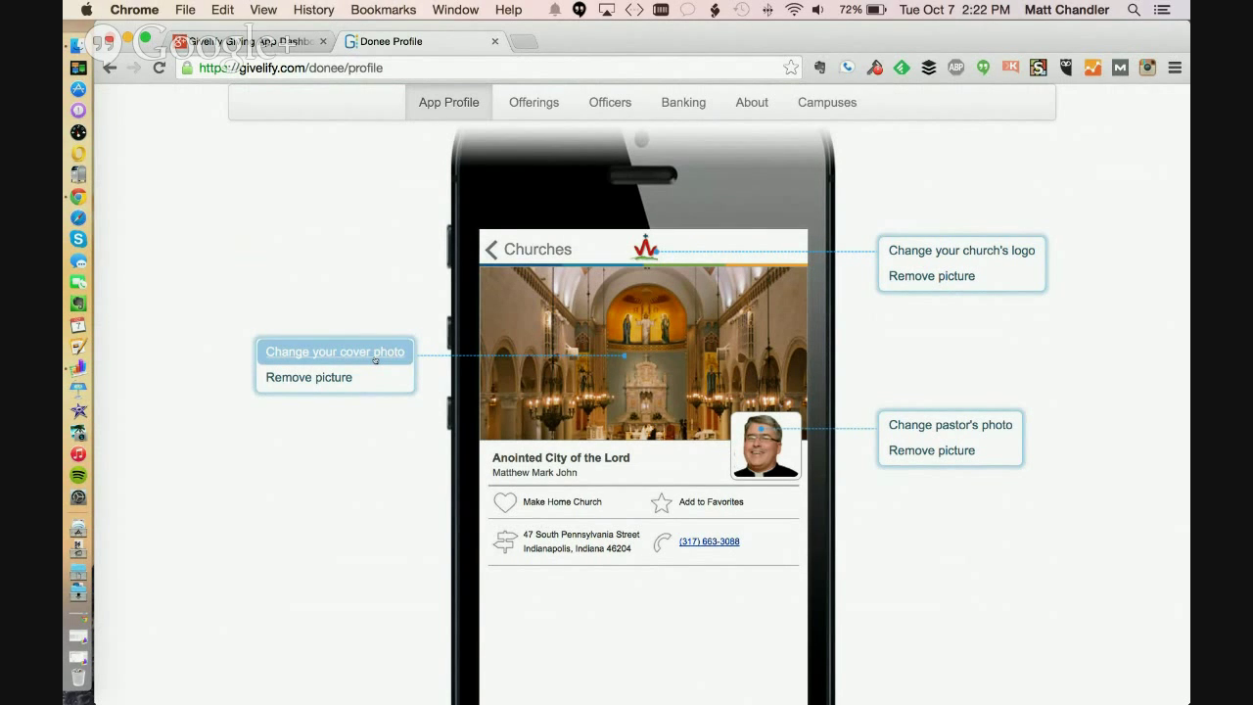
left_click(375, 357)
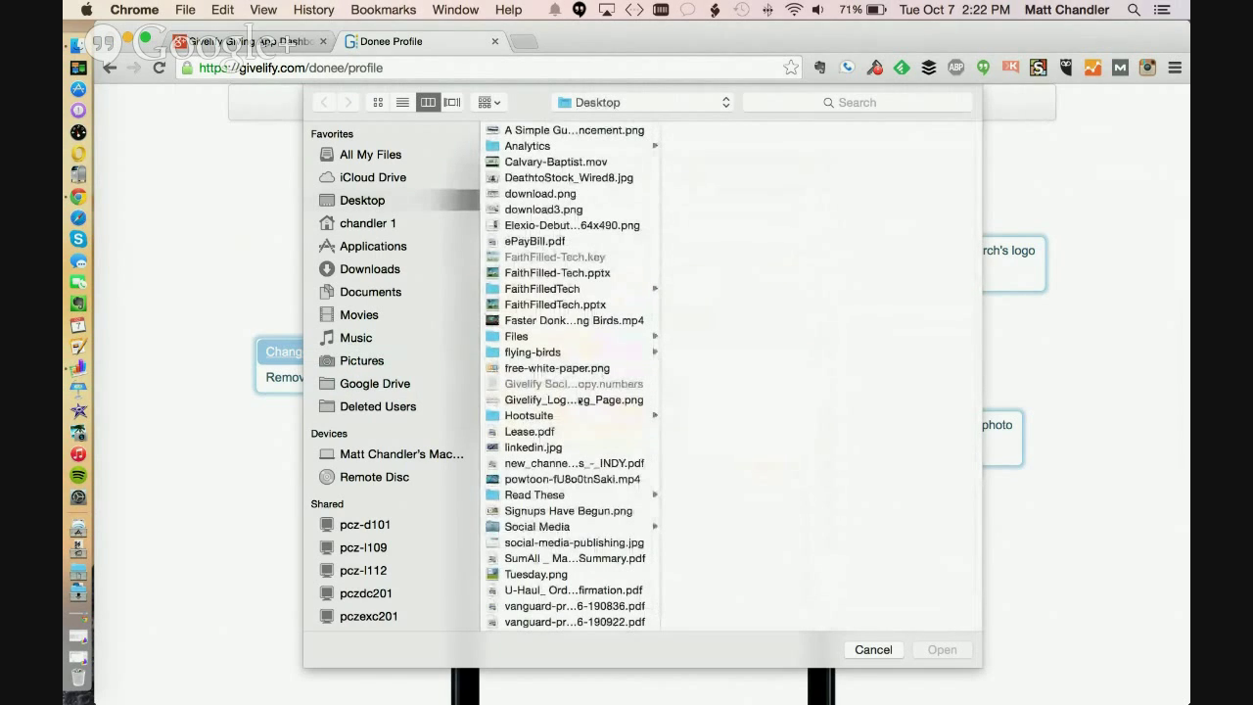
Cancel the cover-photo file chooser, keeping the existing cover and pastor's photos
left_click(873, 648)
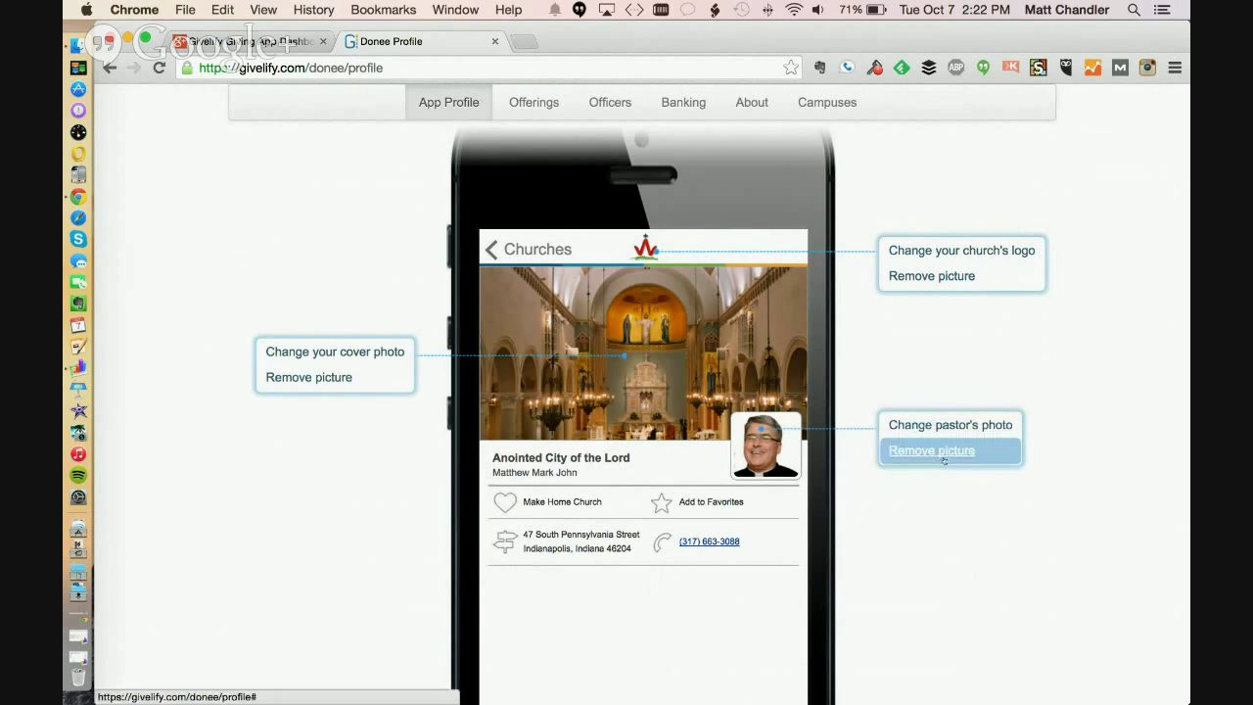
scroll(1065, 562, "up", 3)
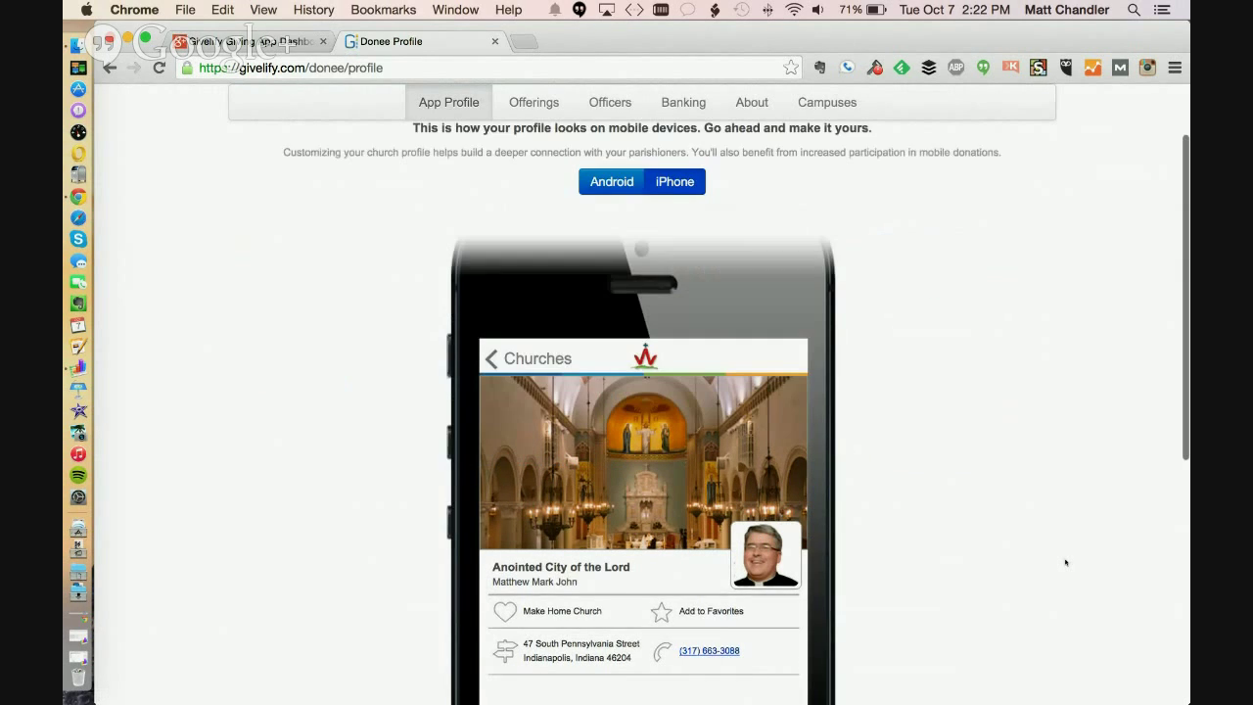
scroll(1065, 562, "down", 3)
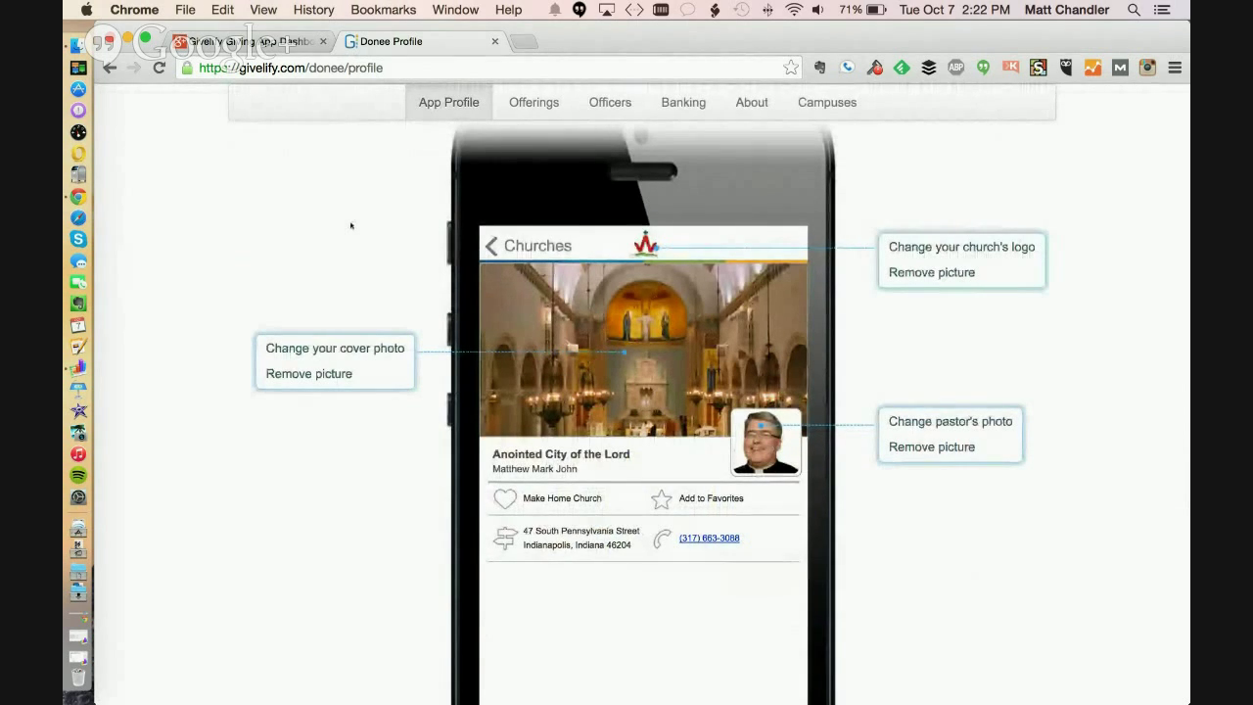
scroll(351, 226, "up", 2)
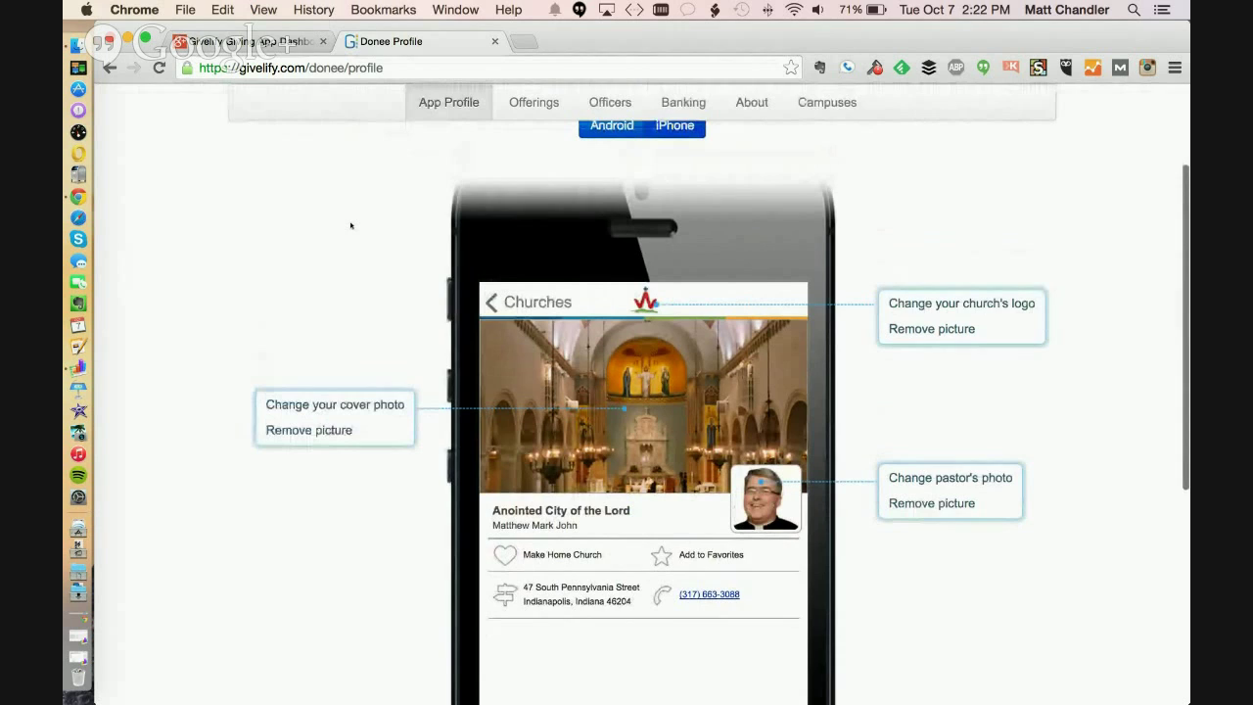
scroll(350, 225, "down", 2)
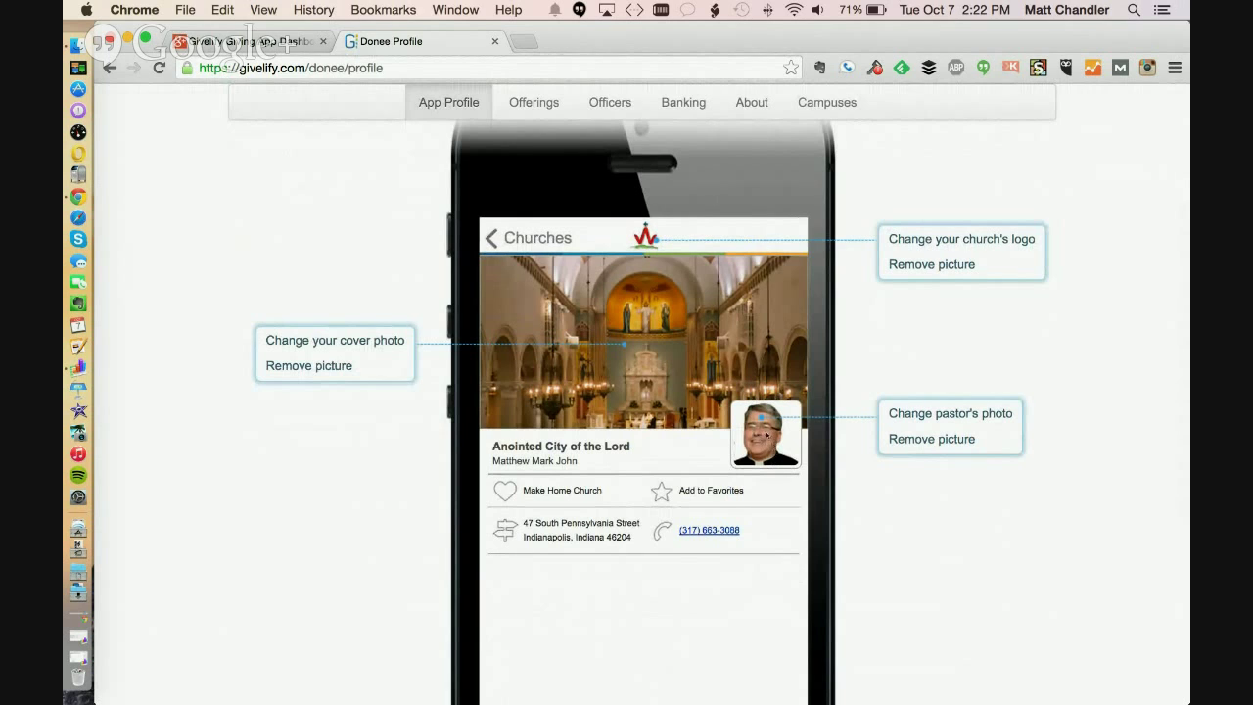
scroll(258, 215, "up", 3)
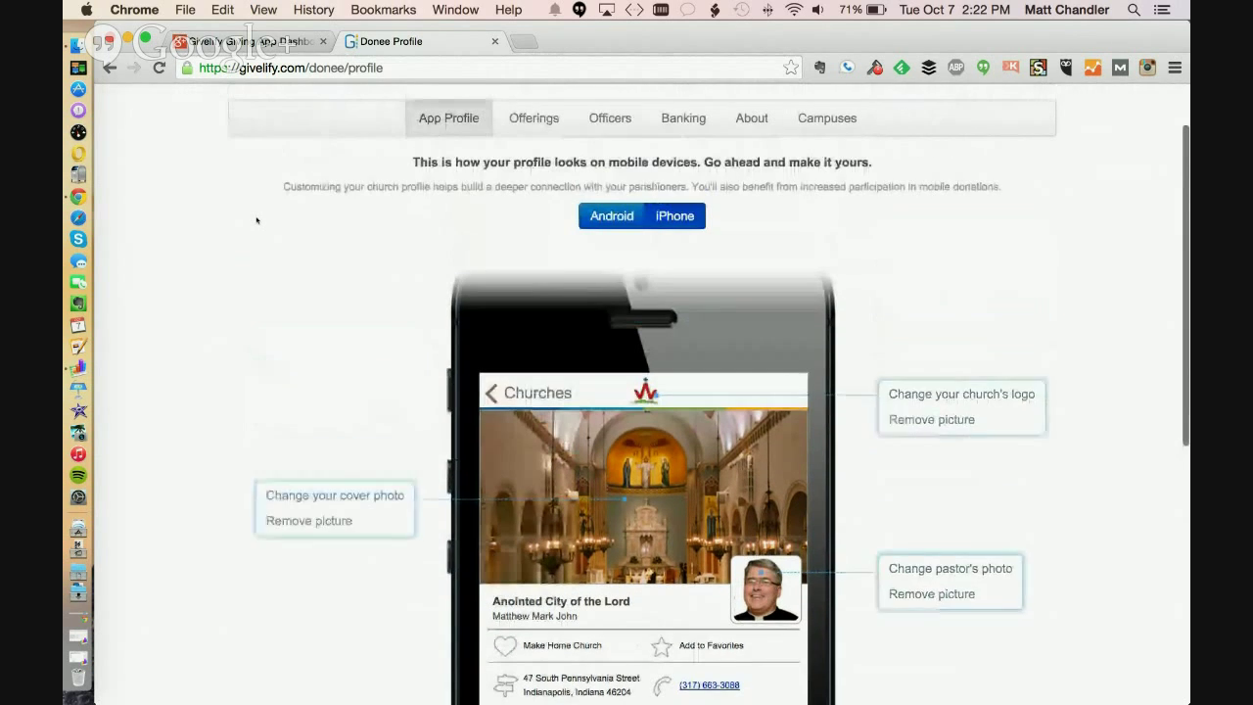
Open Types of Offerings and edit Food4Souls (Jul 22–Dec 31, 2014, $1,000.00 goal)
left_click(537, 120)
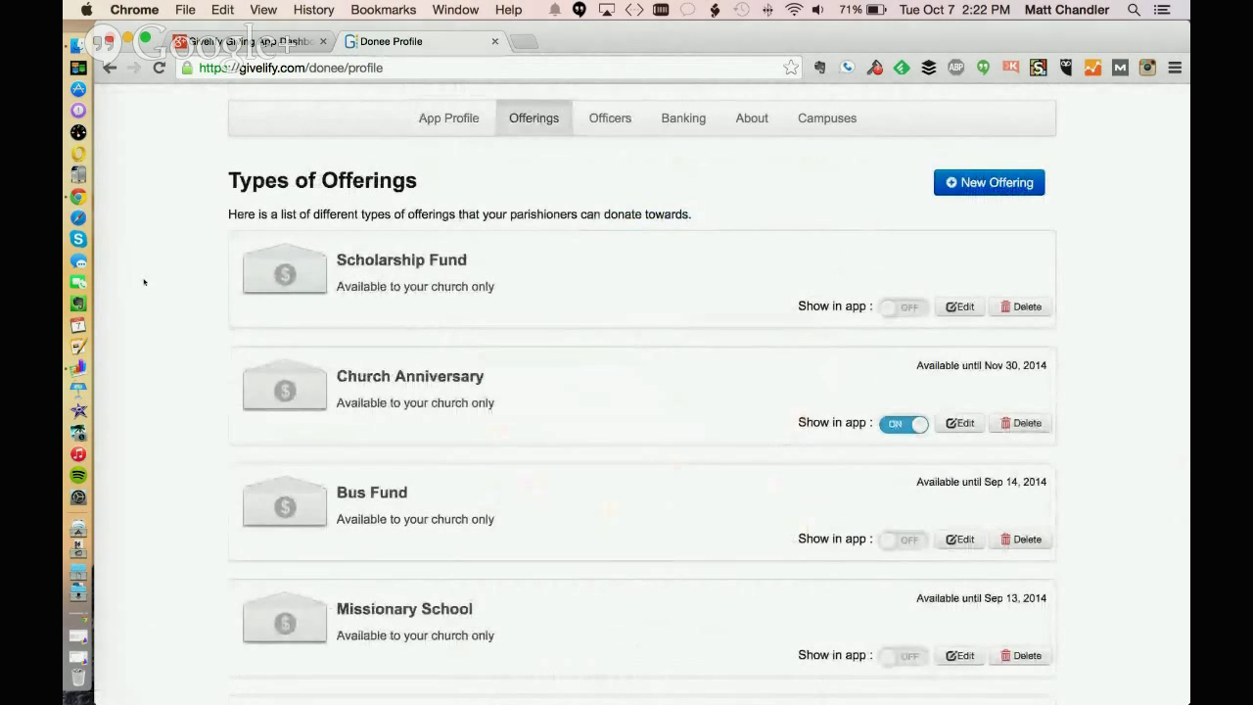
scroll(143, 339, "down", 1)
scroll(143, 339, "down", 10)
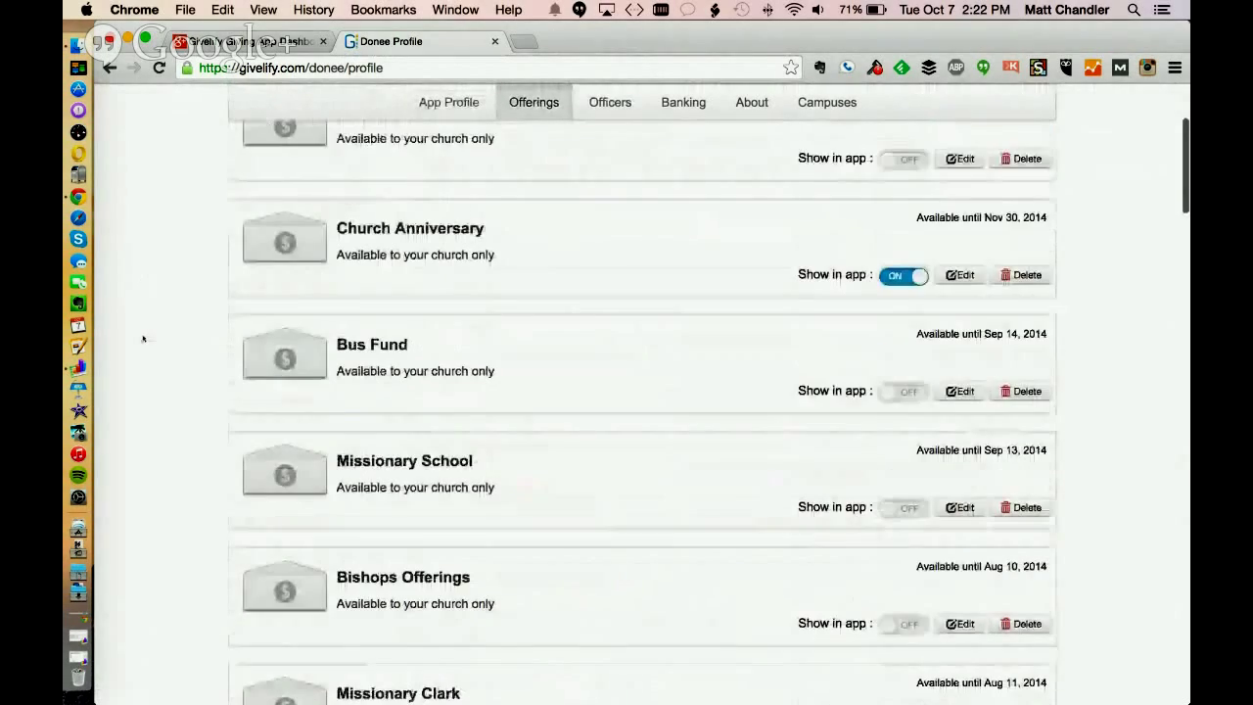
scroll(144, 347, "down", 6)
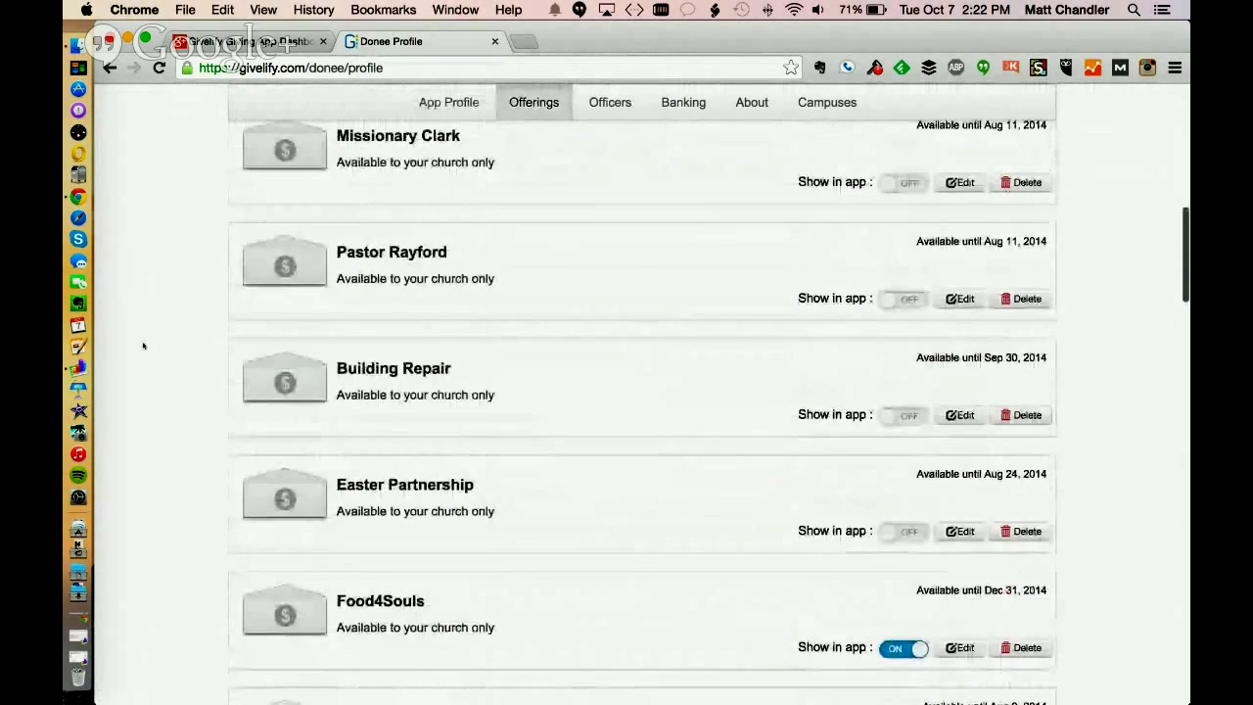
scroll(144, 347, "up", 4)
scroll(143, 350, "down", 6)
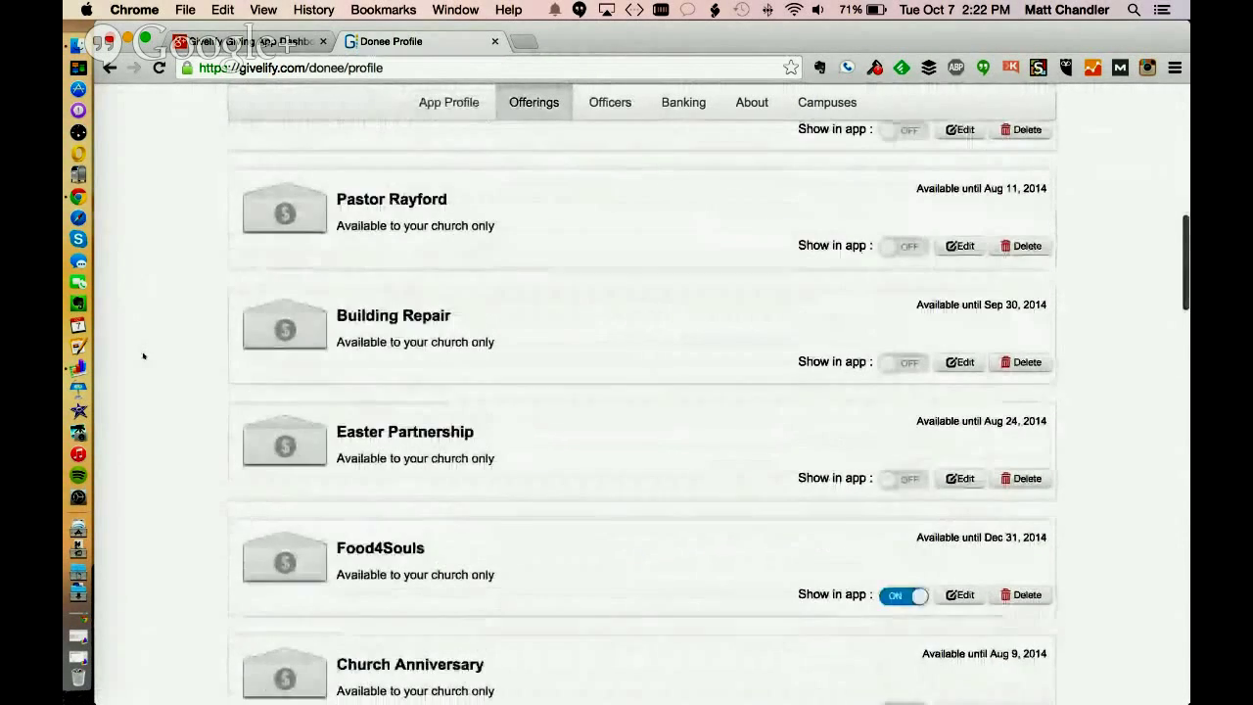
scroll(140, 335, "down", 3)
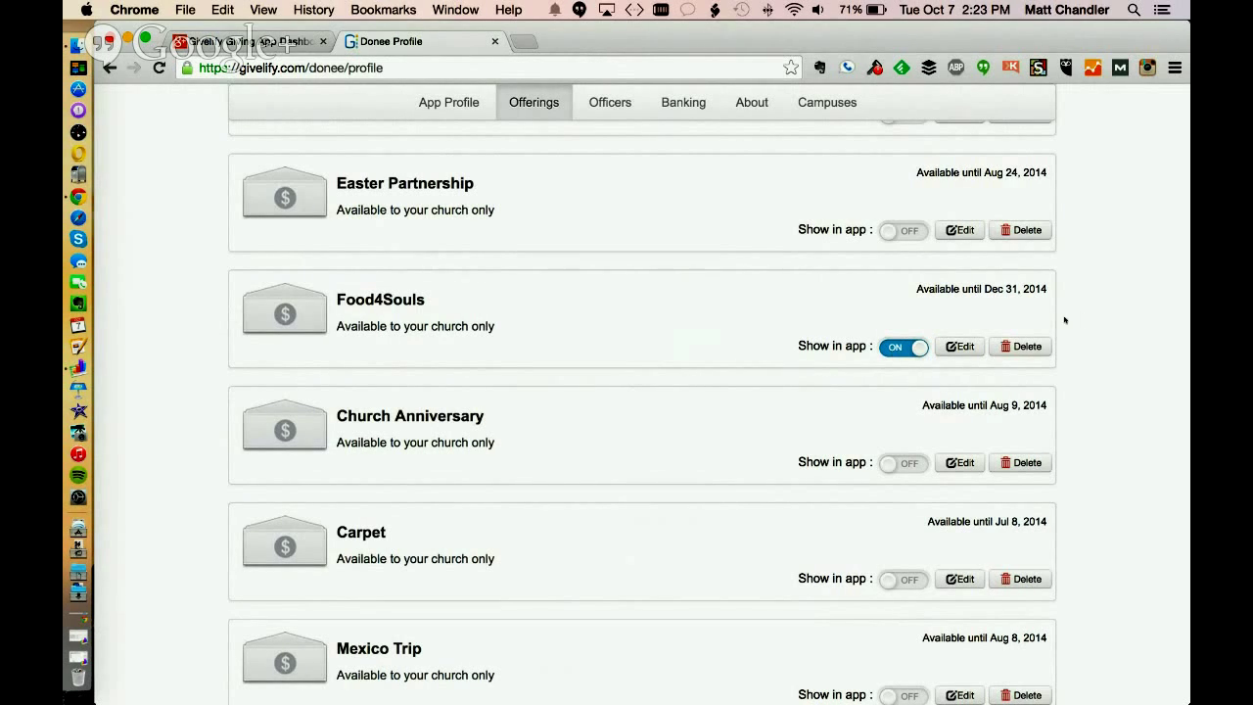
left_click(960, 347)
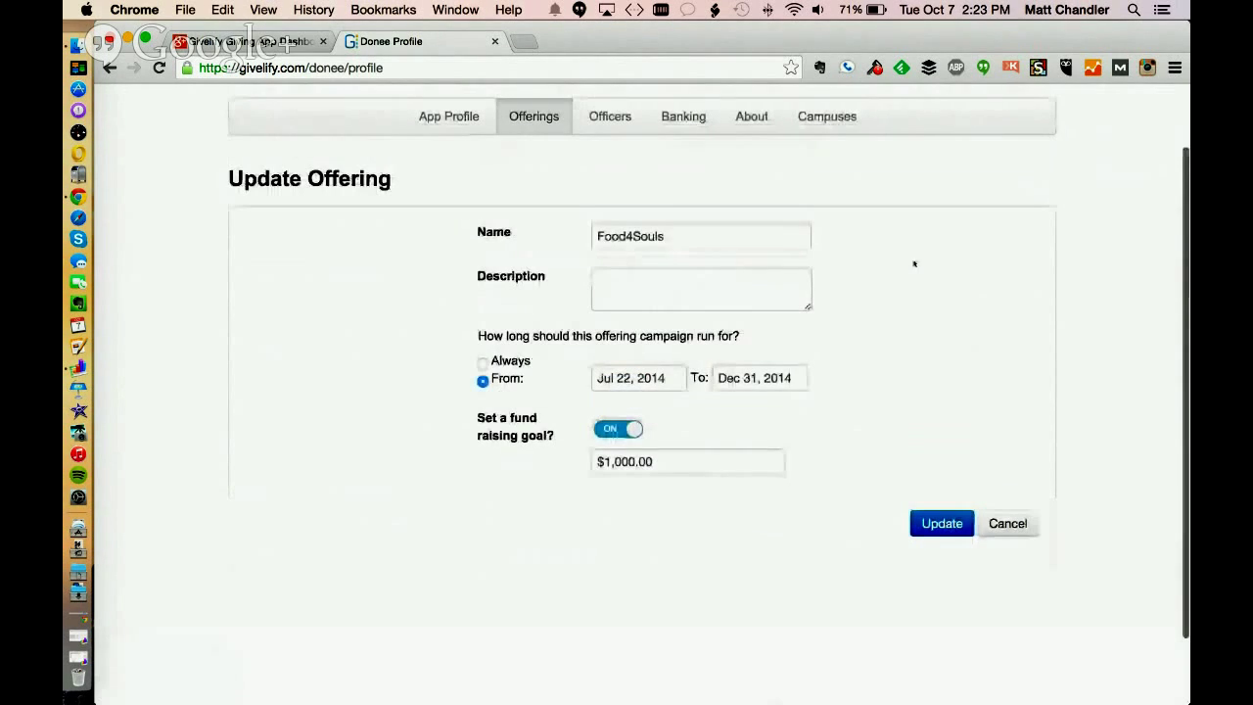
Look over the Food4Souls name and description, then cancel the edit without saving
double_click(694, 235)
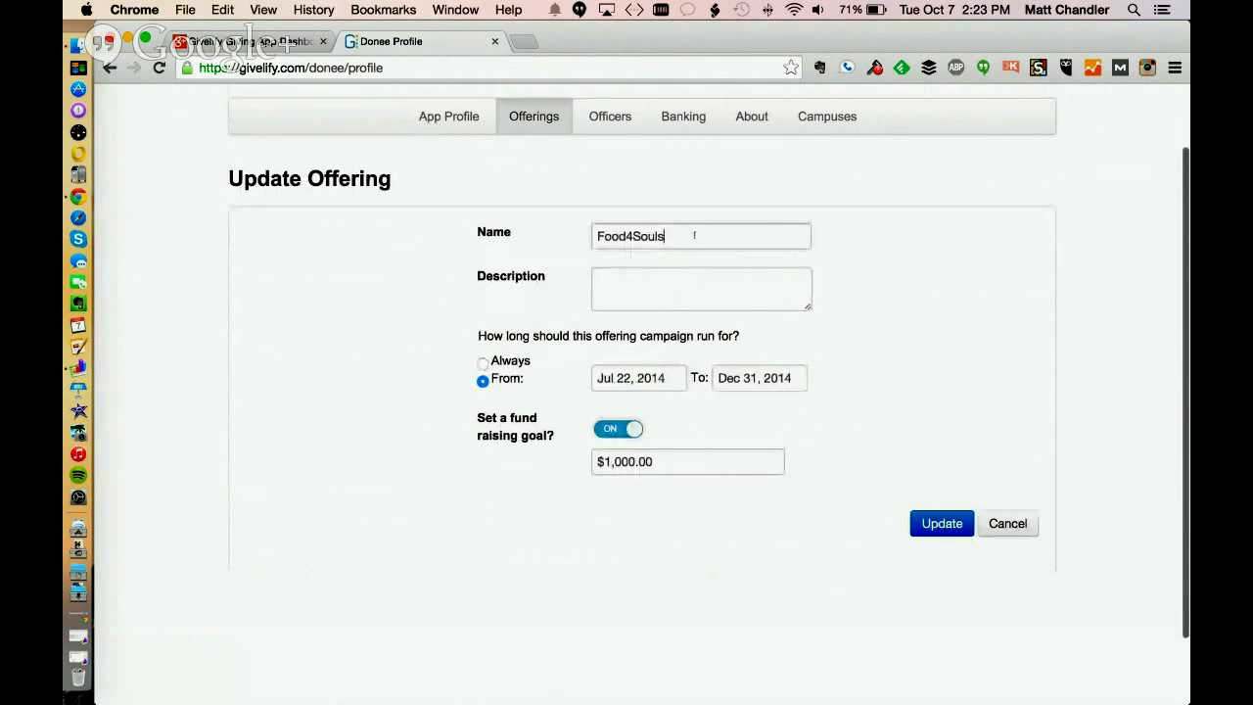
left_click(677, 298)
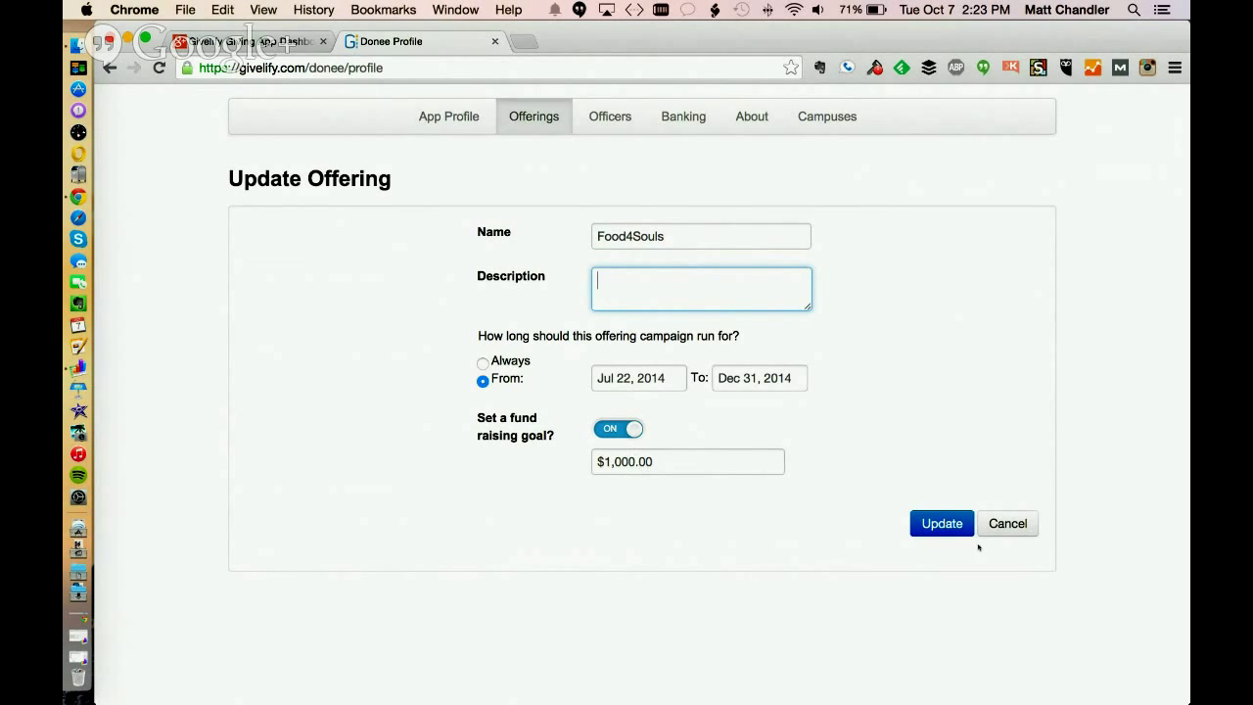
left_click(1007, 524)
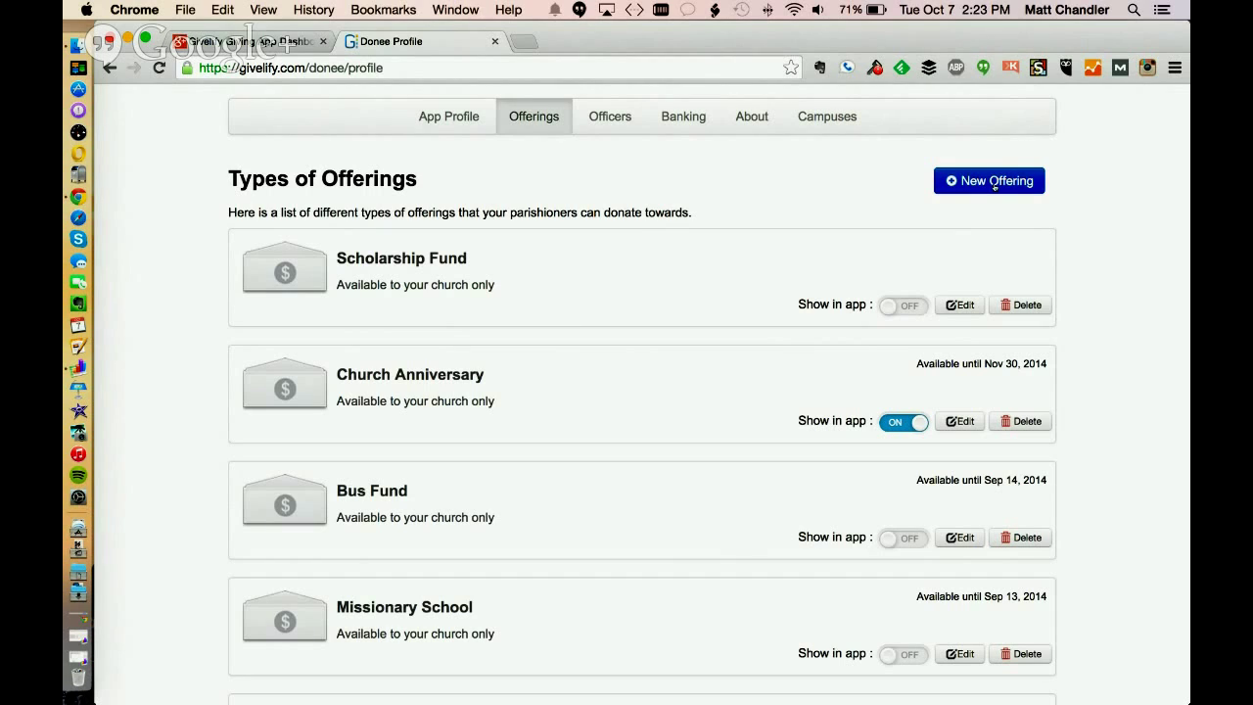
Start a new offering named 'Christmas Food Pantry'
left_click(986, 180)
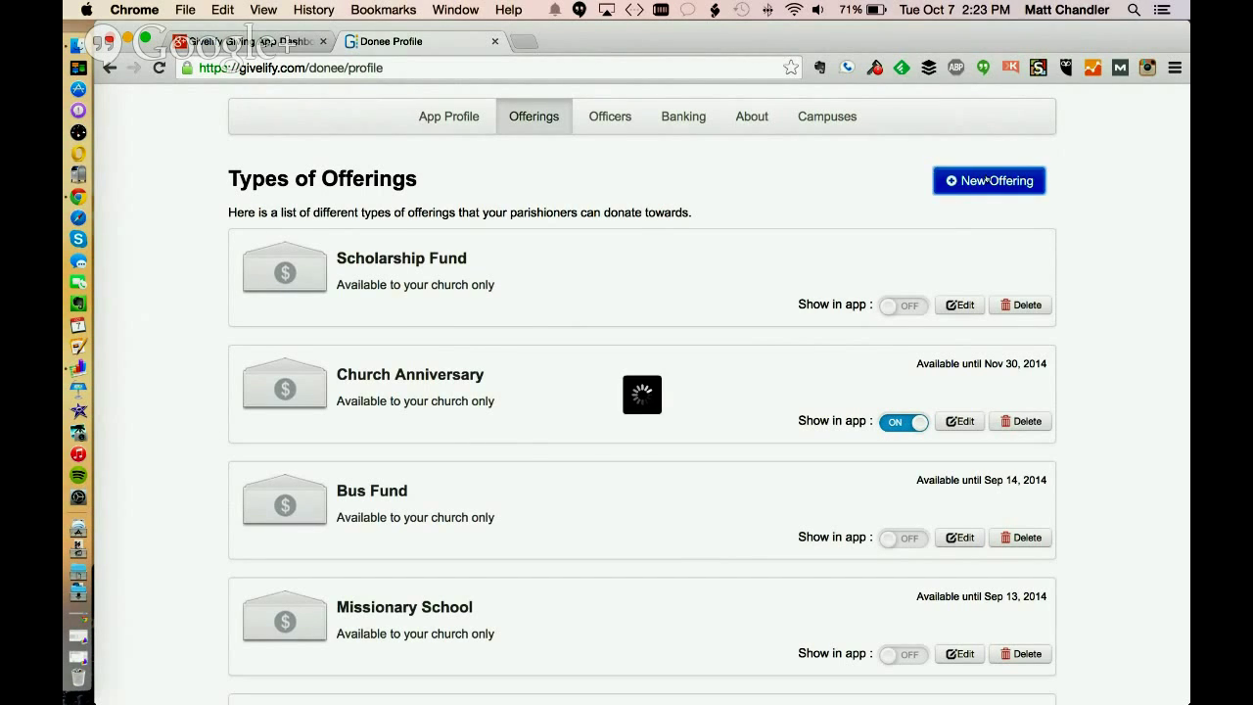
left_click(727, 272)
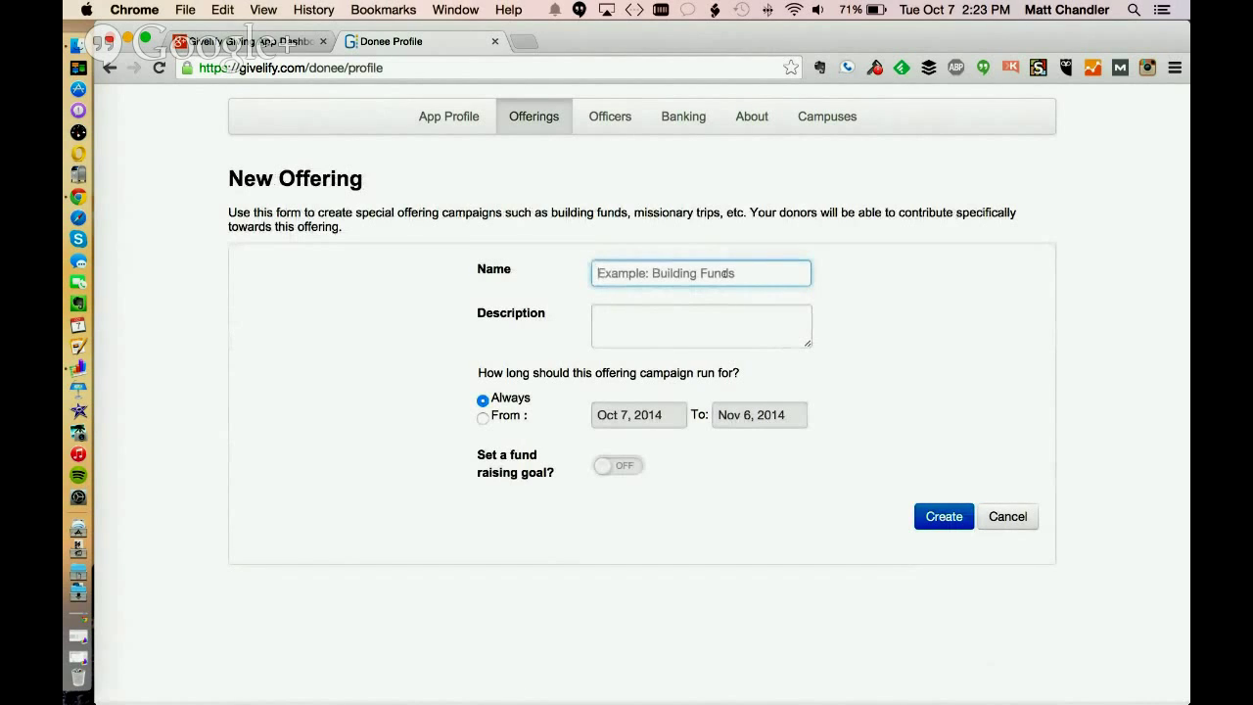
type("Christmas Food Patri")
key("BackSpace")
key("BackSpace")
key("BackSpace")
type("ntry")
Describe it as stocking the community food pantry for the holidays
key("Tab")
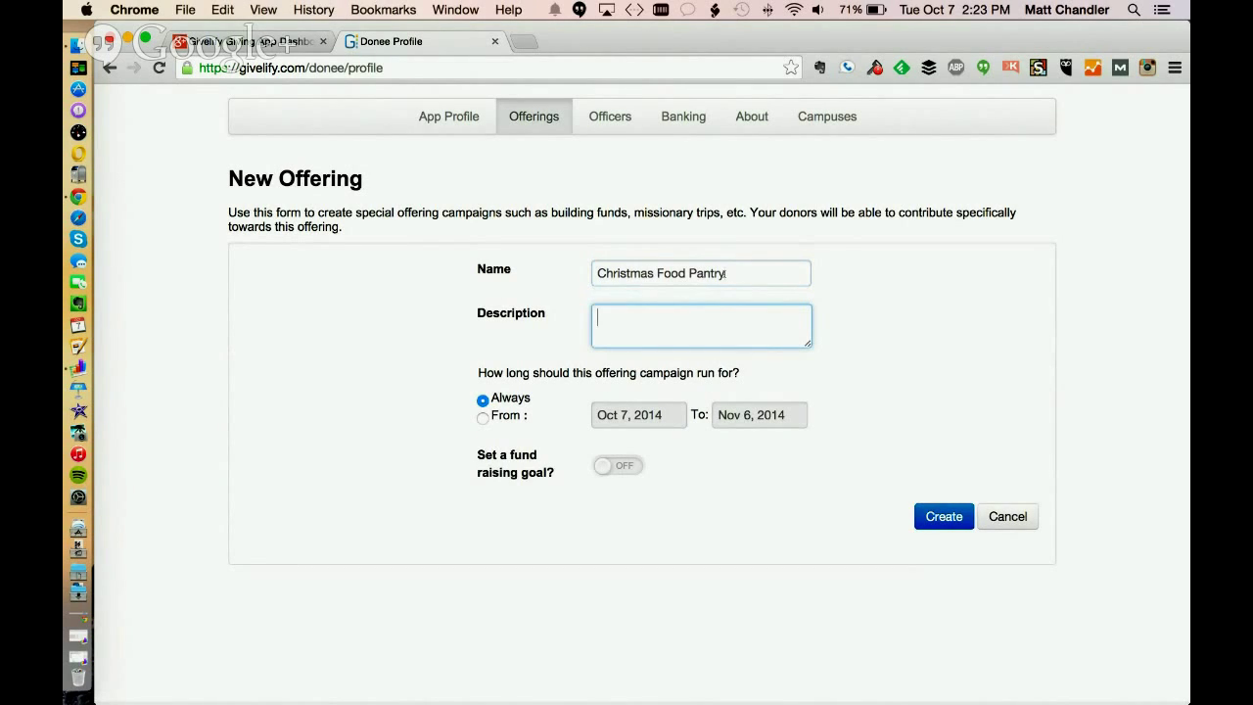
type("Stocking the community co")
key("BackSpace")
key("BackSpace")
type("food pantry for ")
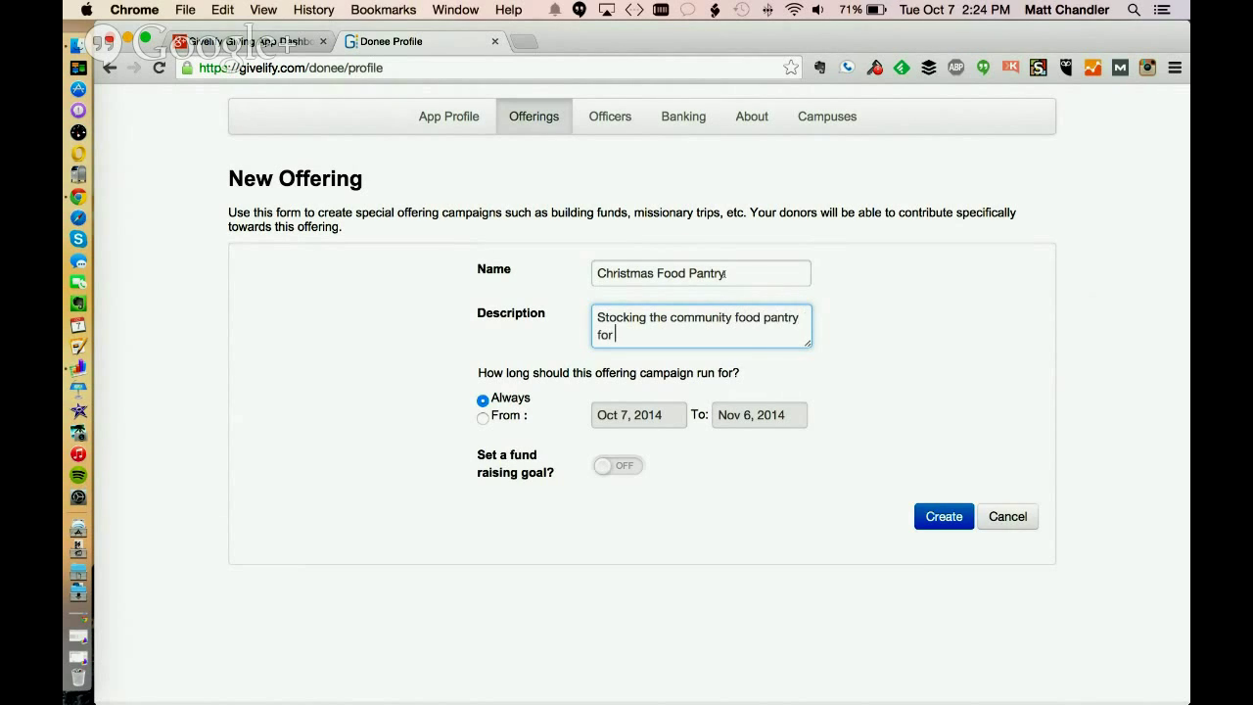
type("the hl")
type("days")
Schedule the offering to run from Nov 1 to Dec 31, 2014
left_click(483, 418)
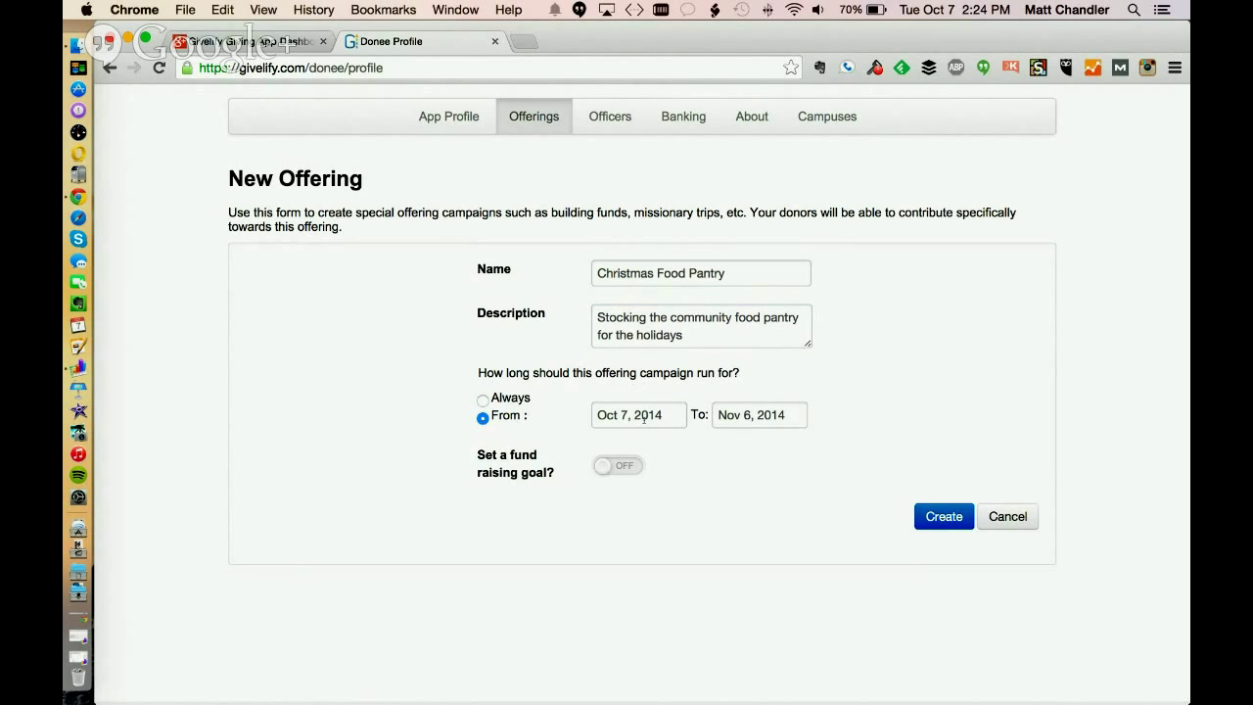
left_click(644, 416)
left_click(779, 213)
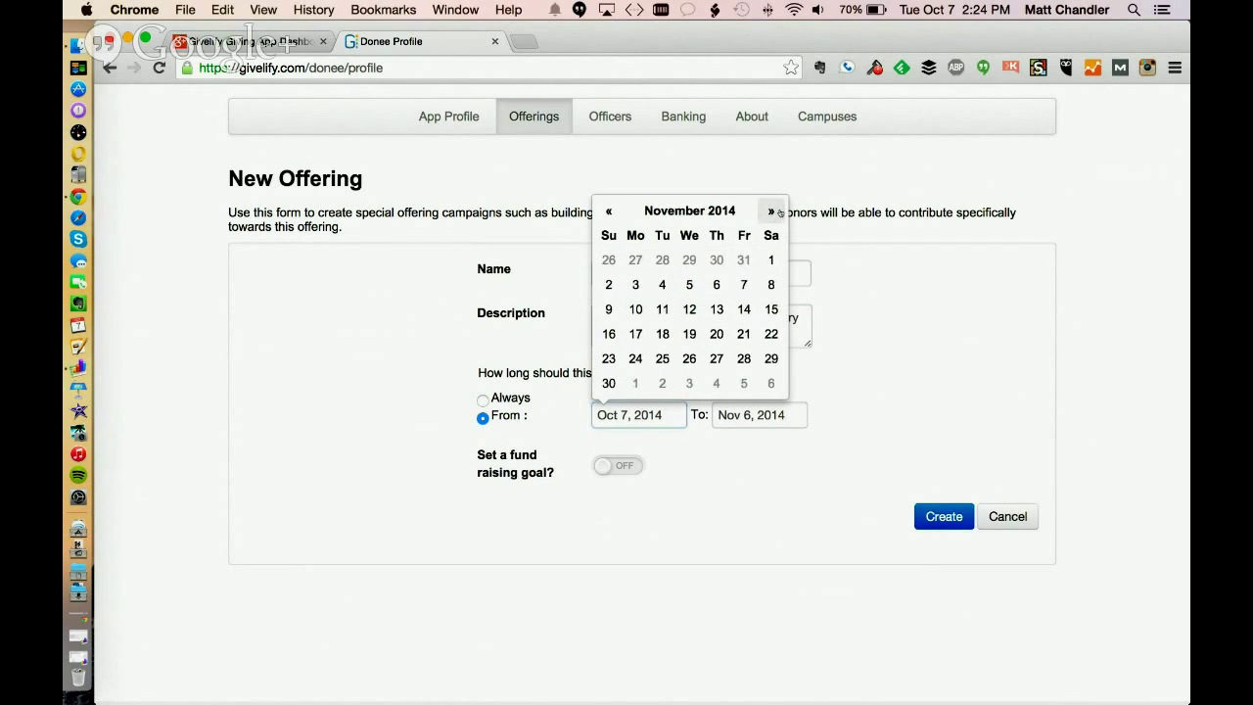
left_click(771, 259)
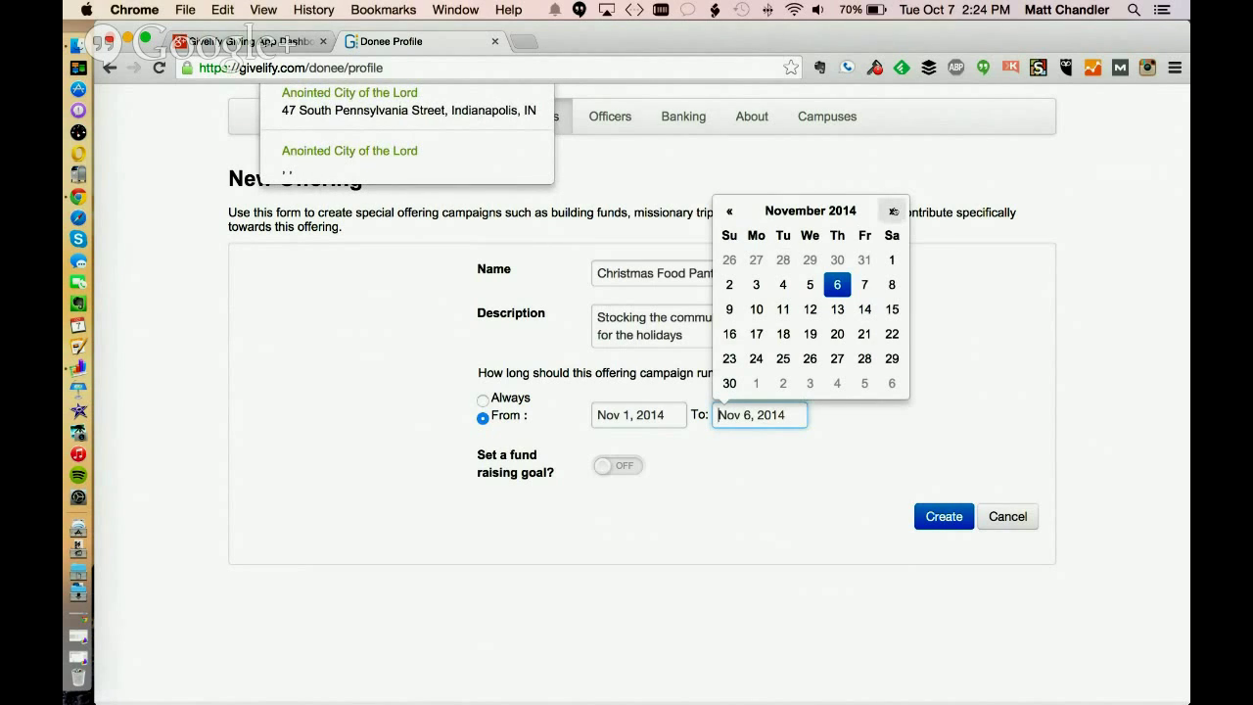
left_click(890, 212)
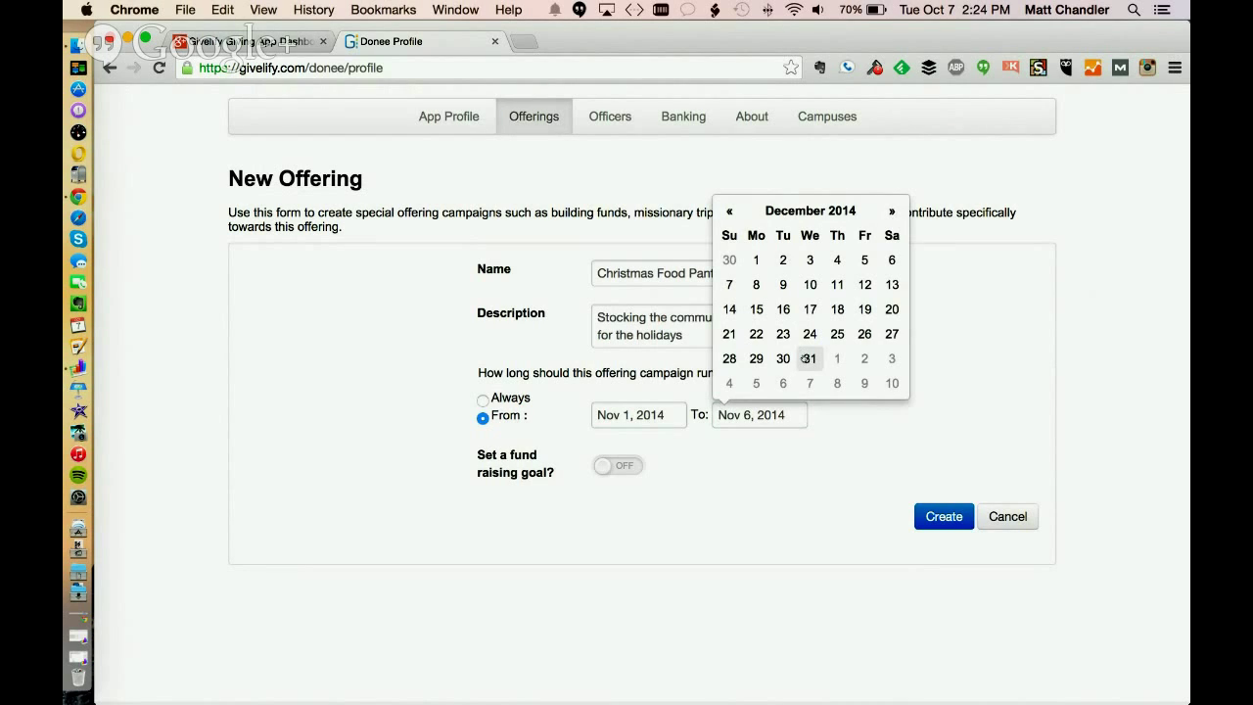
left_click(806, 358)
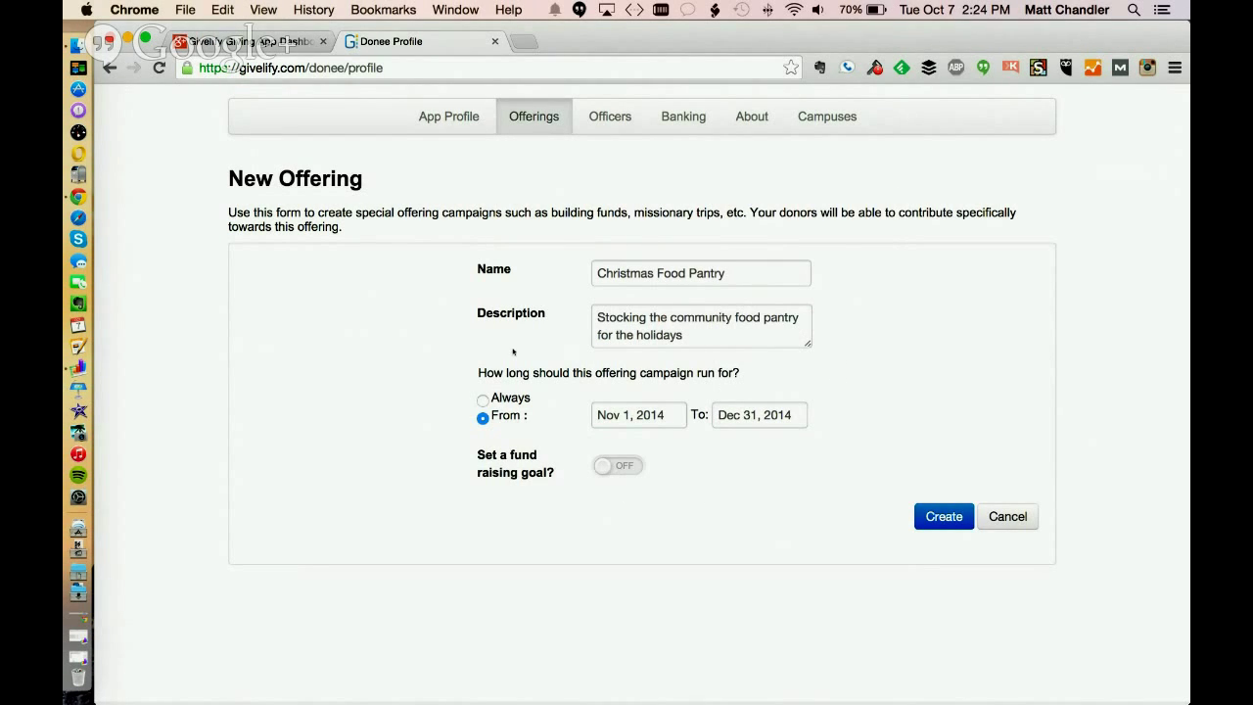
Turn on a $5000 fundraising goal and create the offering
left_click(630, 466)
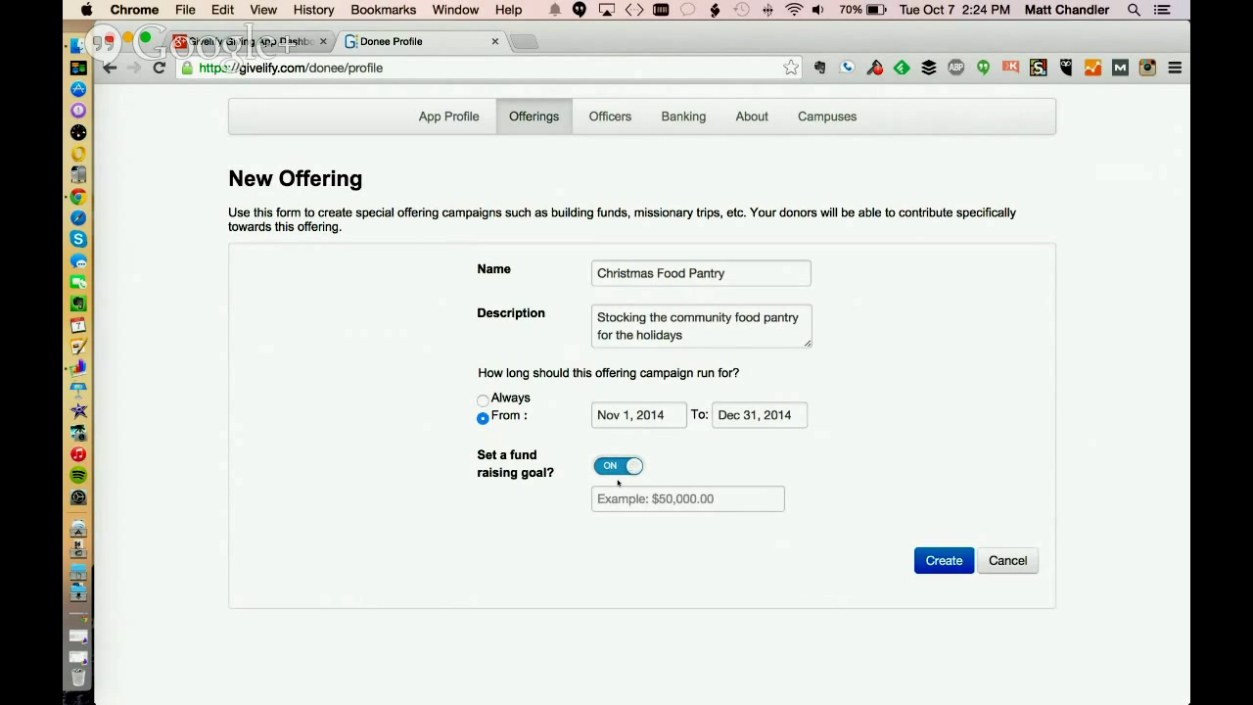
left_click(660, 499)
type("5000")
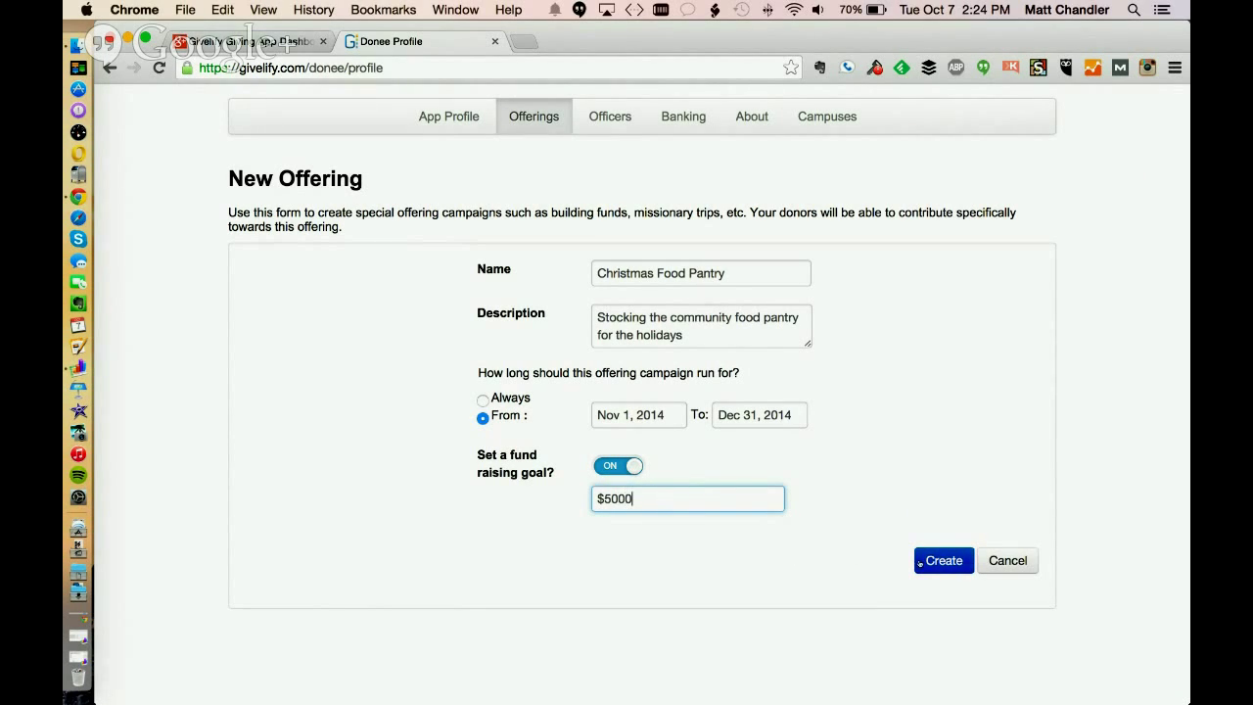
left_click(943, 560)
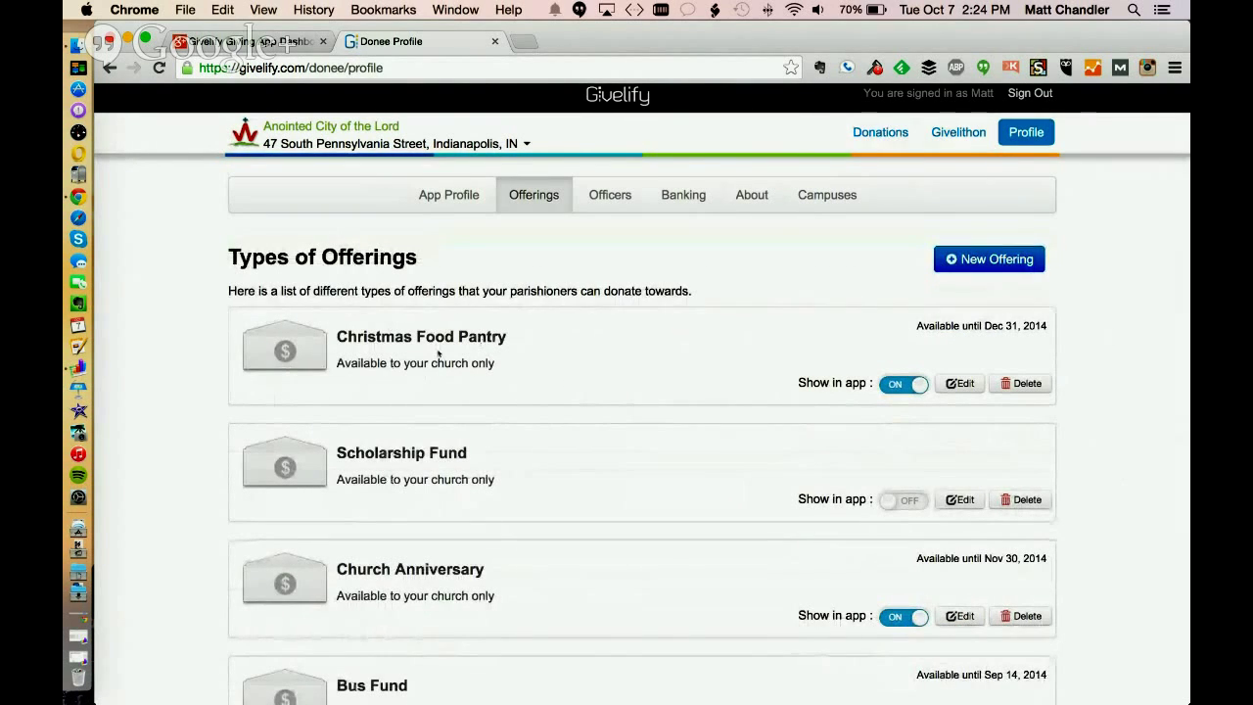
Scroll the Types of Offerings list and highlight Christmas Food Pantry's end date
scroll(174, 347, "down", 3)
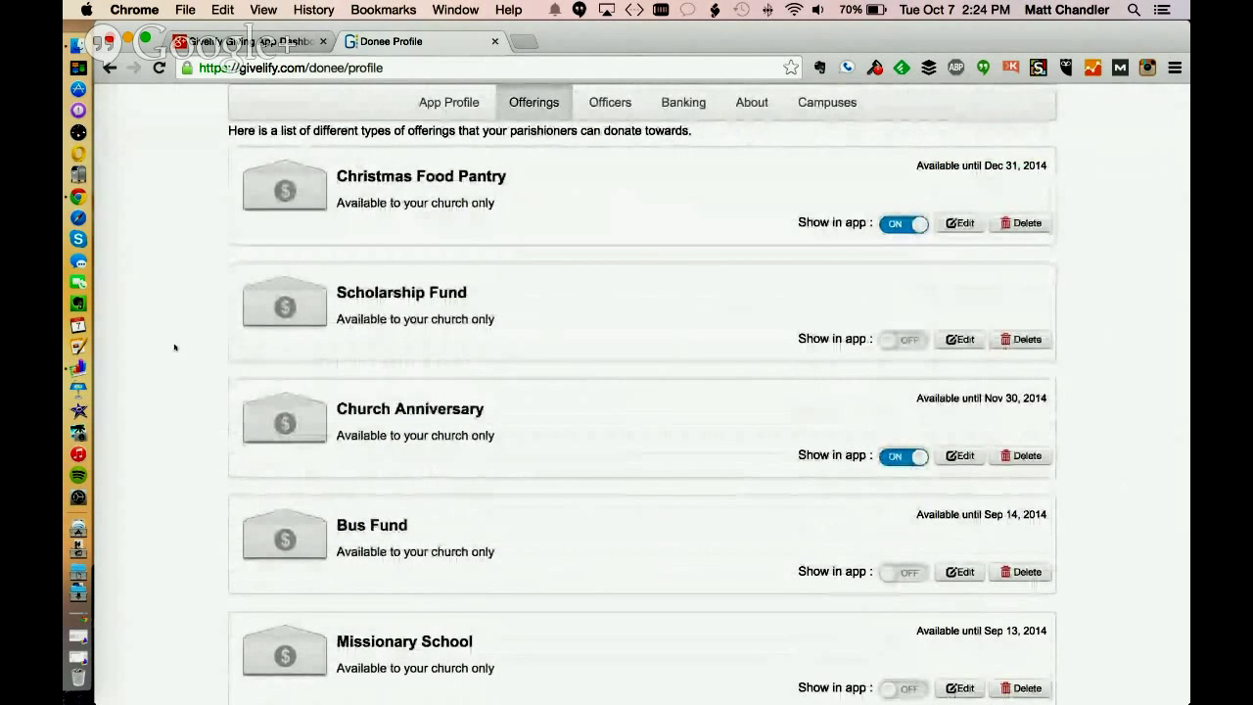
scroll(174, 349, "down", 1)
scroll(175, 349, "up", 1)
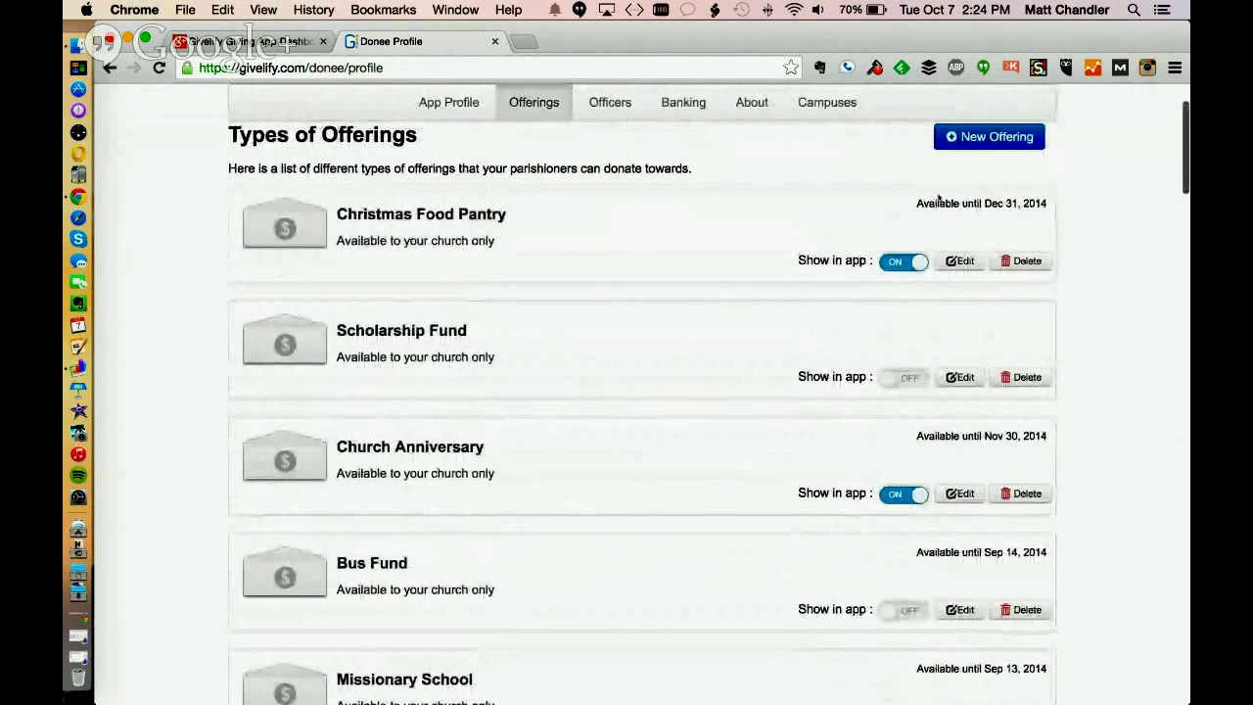
left_click_drag(916, 203, 1048, 203)
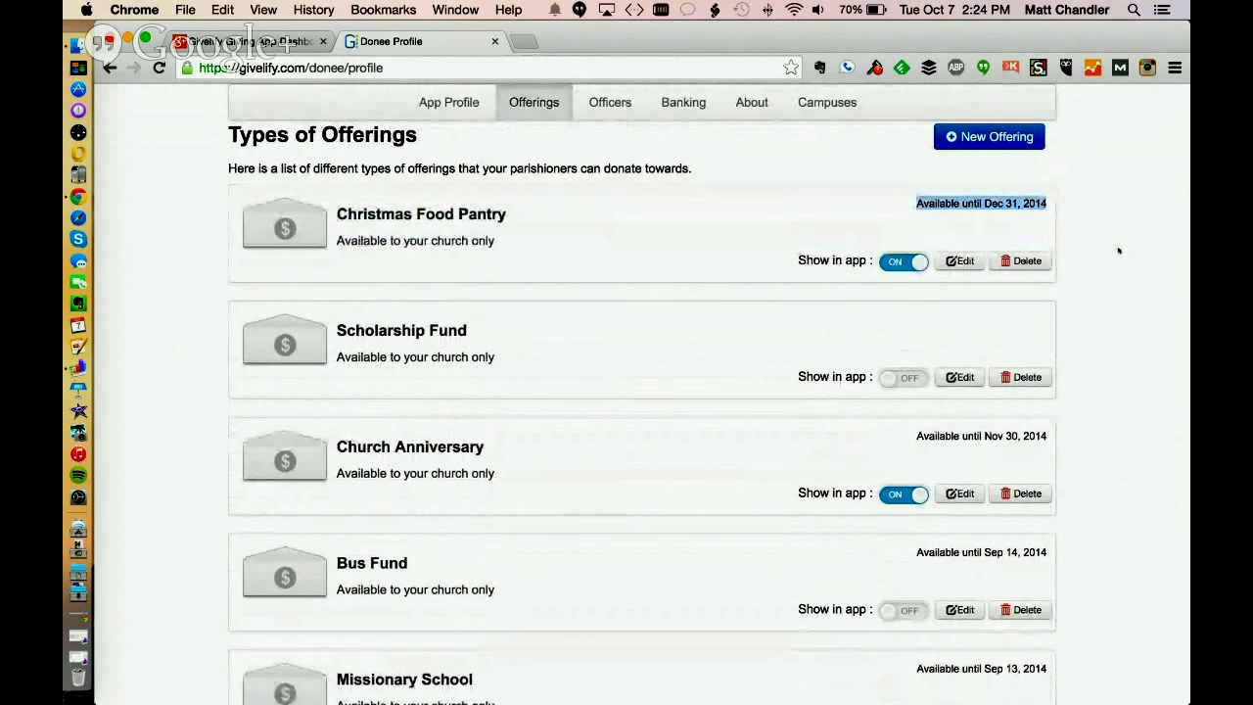
Switch on Show in app for the Carpet offering, triggering the expired-offering notice
scroll(1119, 250, "down", 2)
scroll(1119, 255, "down", 6)
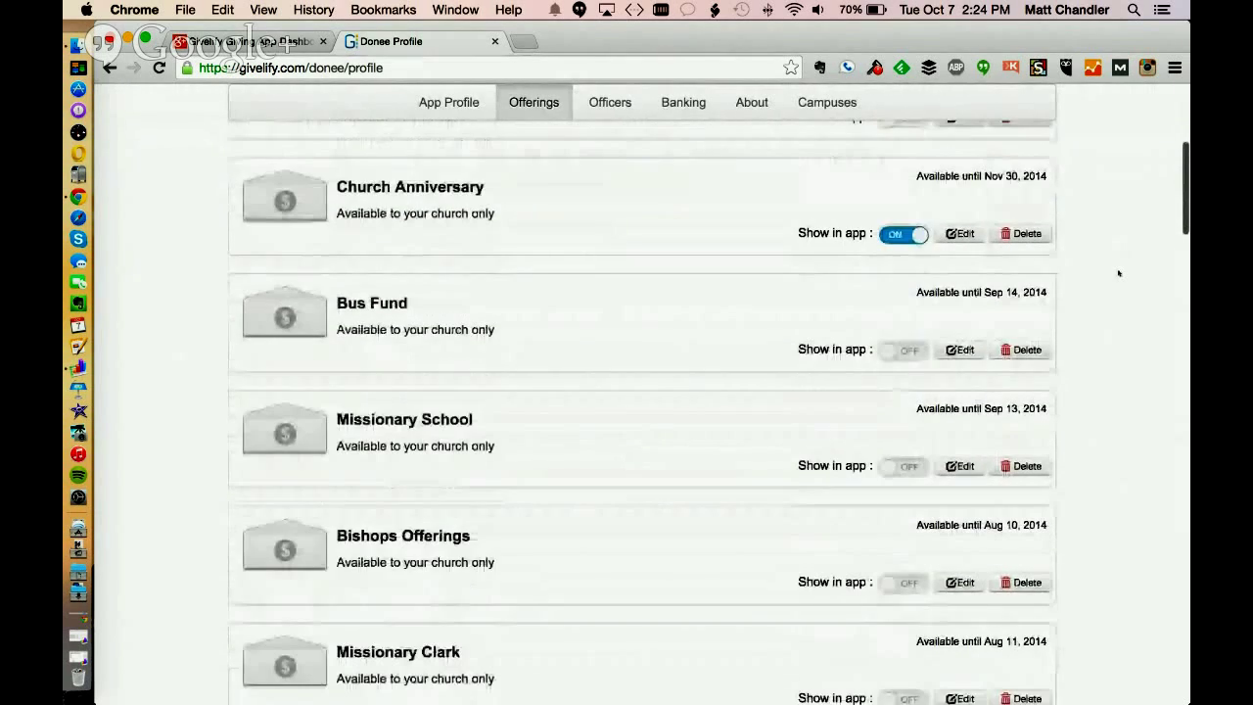
scroll(1119, 273, "down", 13)
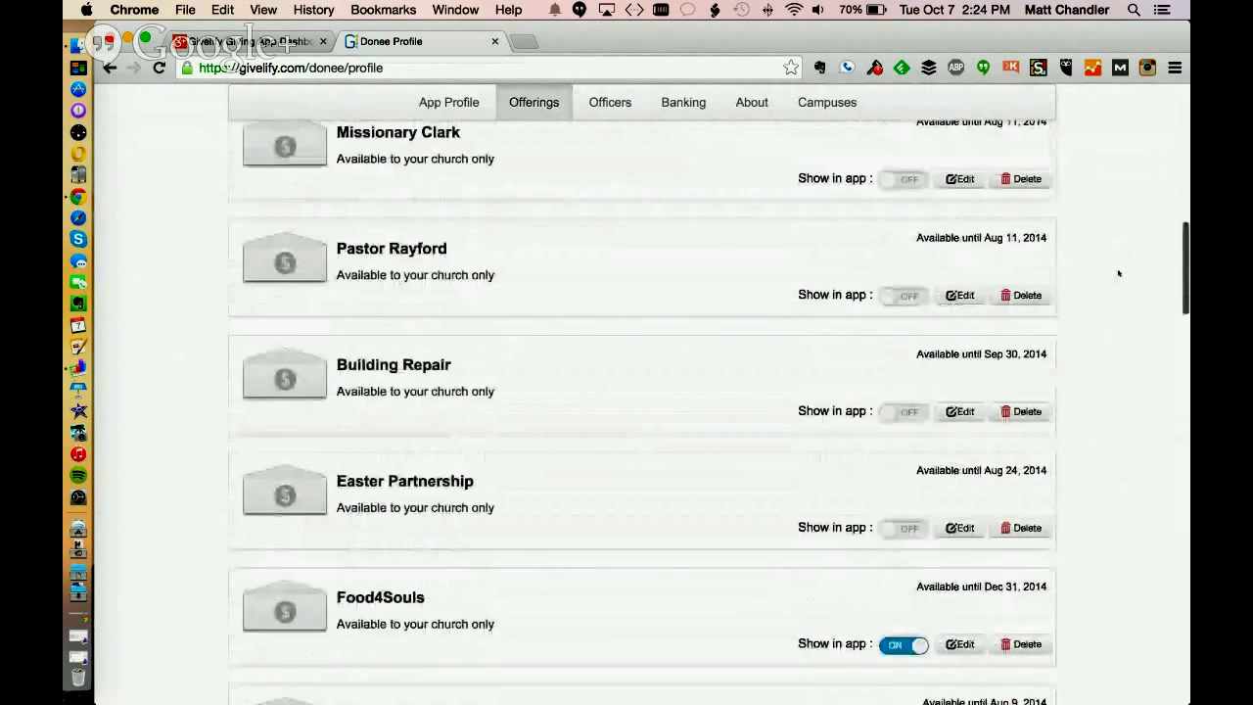
scroll(1119, 273, "down", 3)
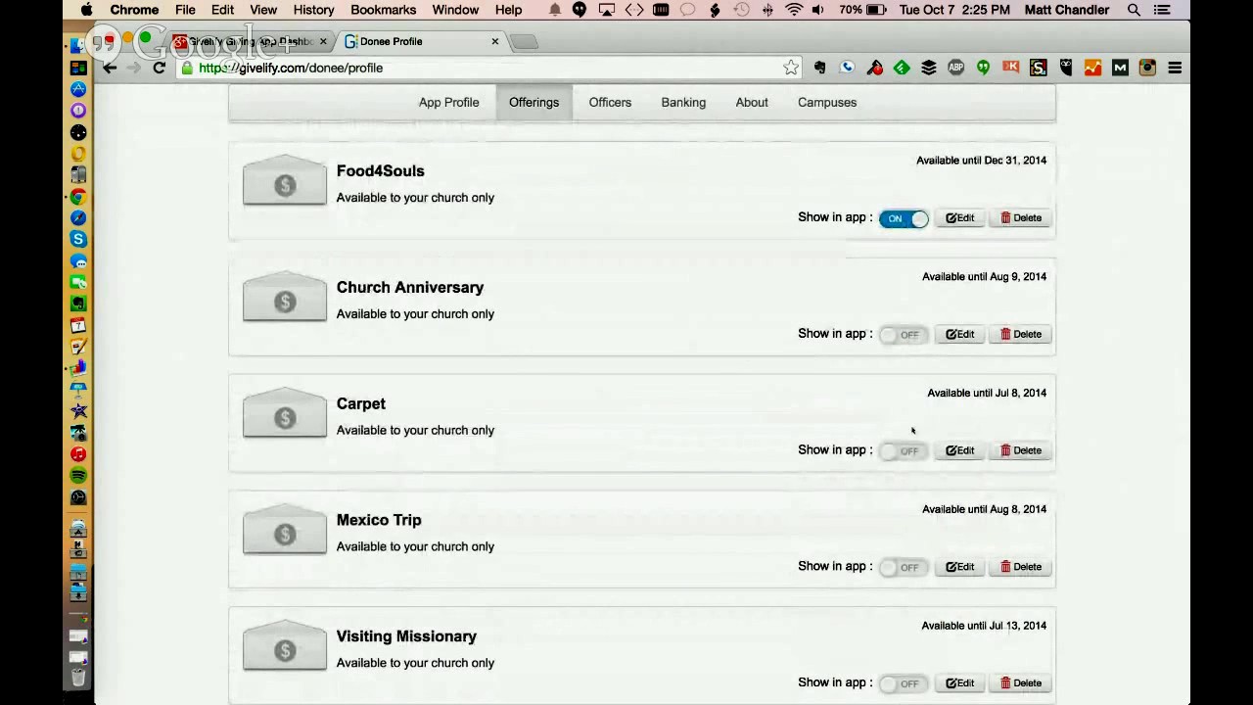
scroll(1083, 383, "down", 2)
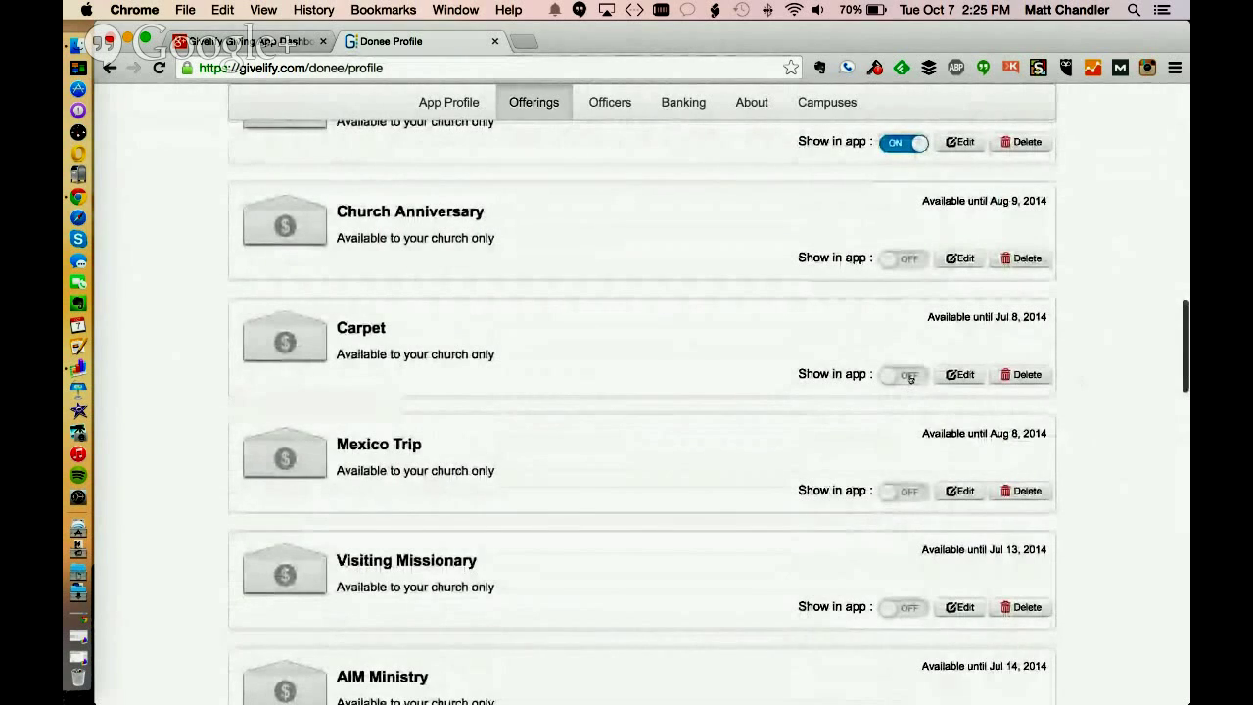
left_click(909, 376)
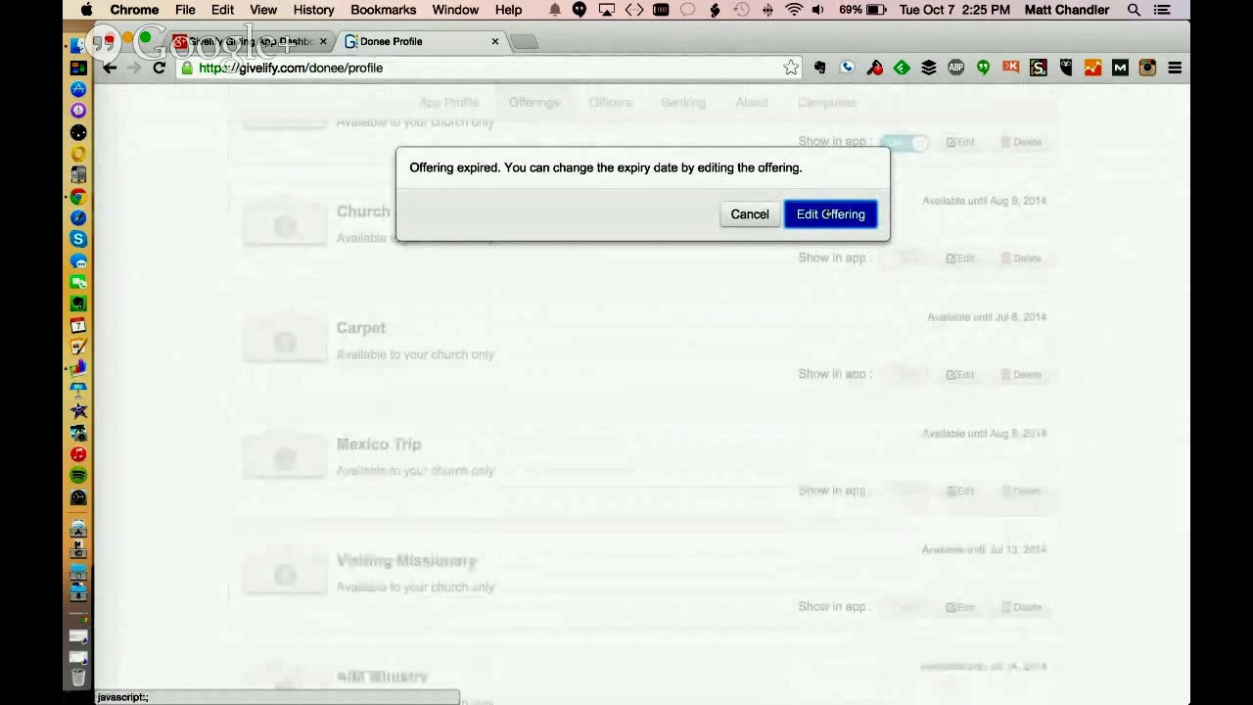
Dismiss the expired notice and open the Easter Partnership offering for editing
left_click(738, 214)
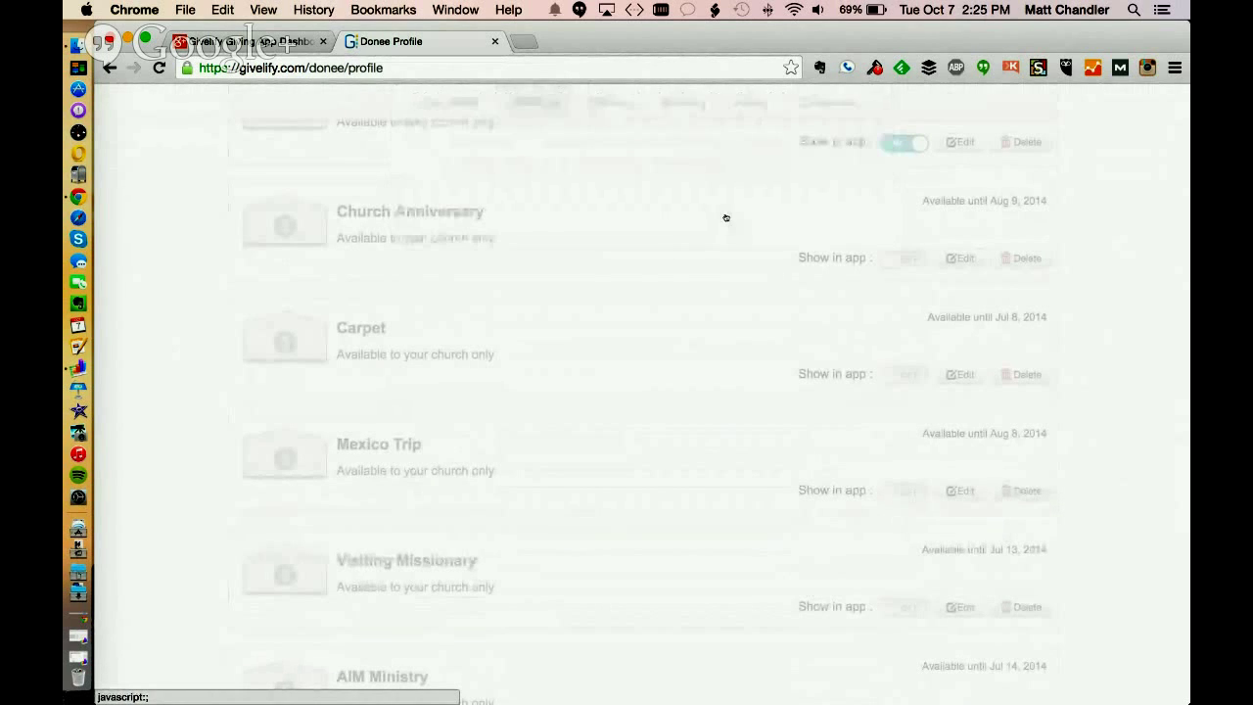
scroll(1112, 436, "up", 5)
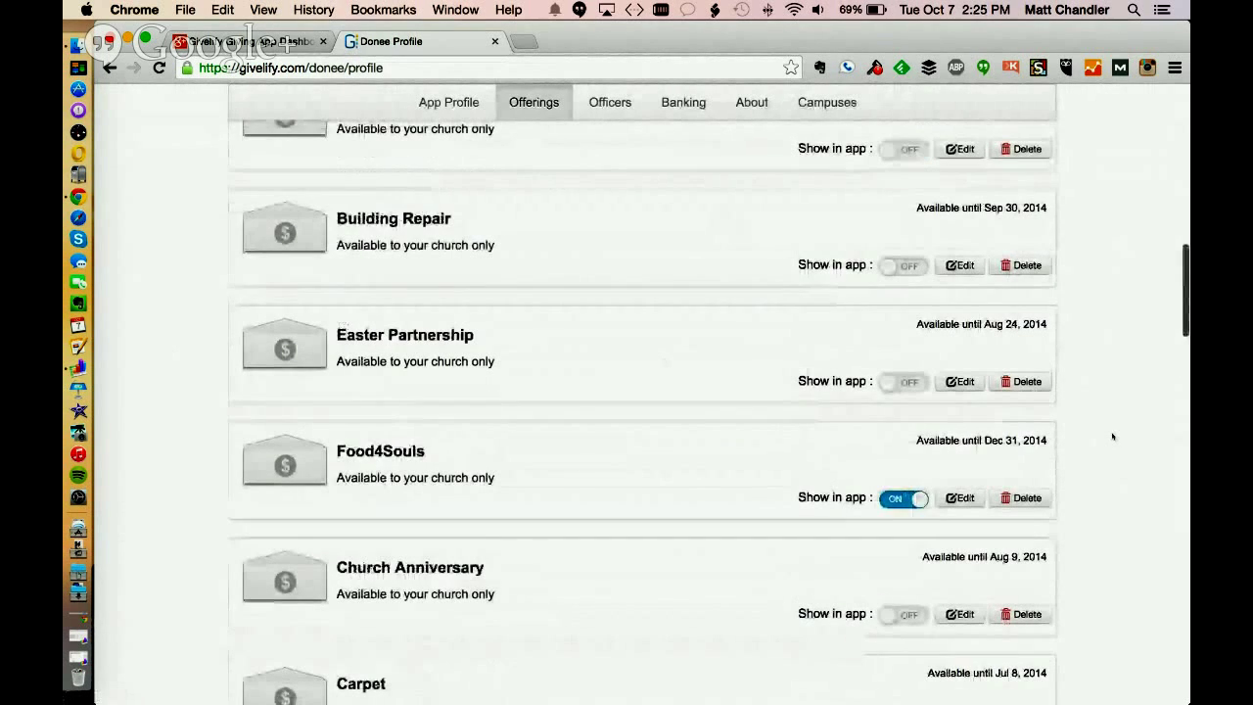
left_click(909, 382)
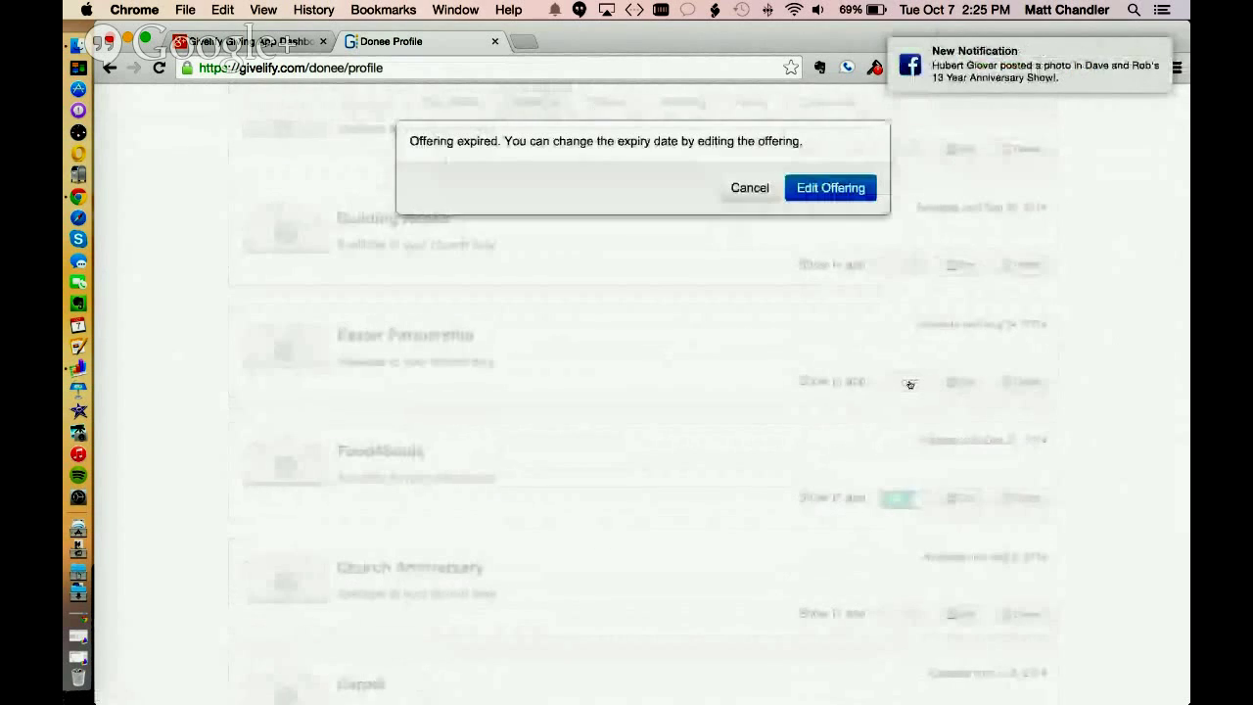
left_click(844, 212)
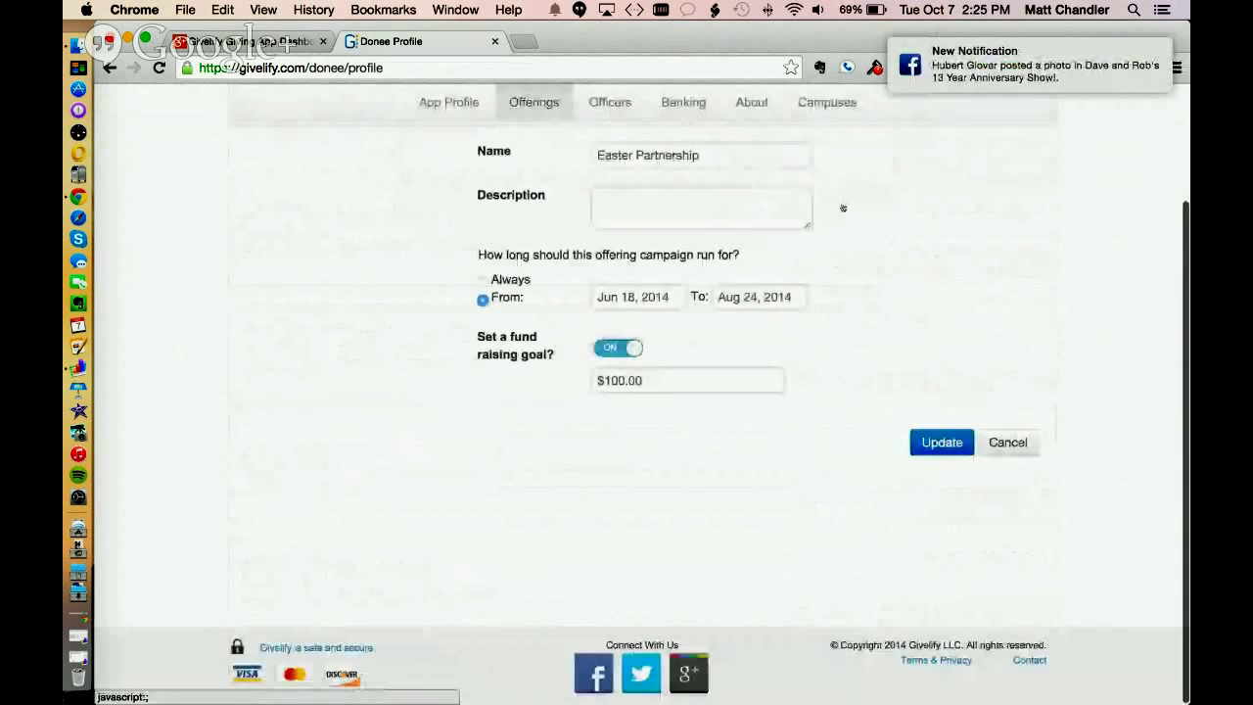
Set Easter Partnership's end date to Nov 1, 2014 and save the update
left_click(753, 297)
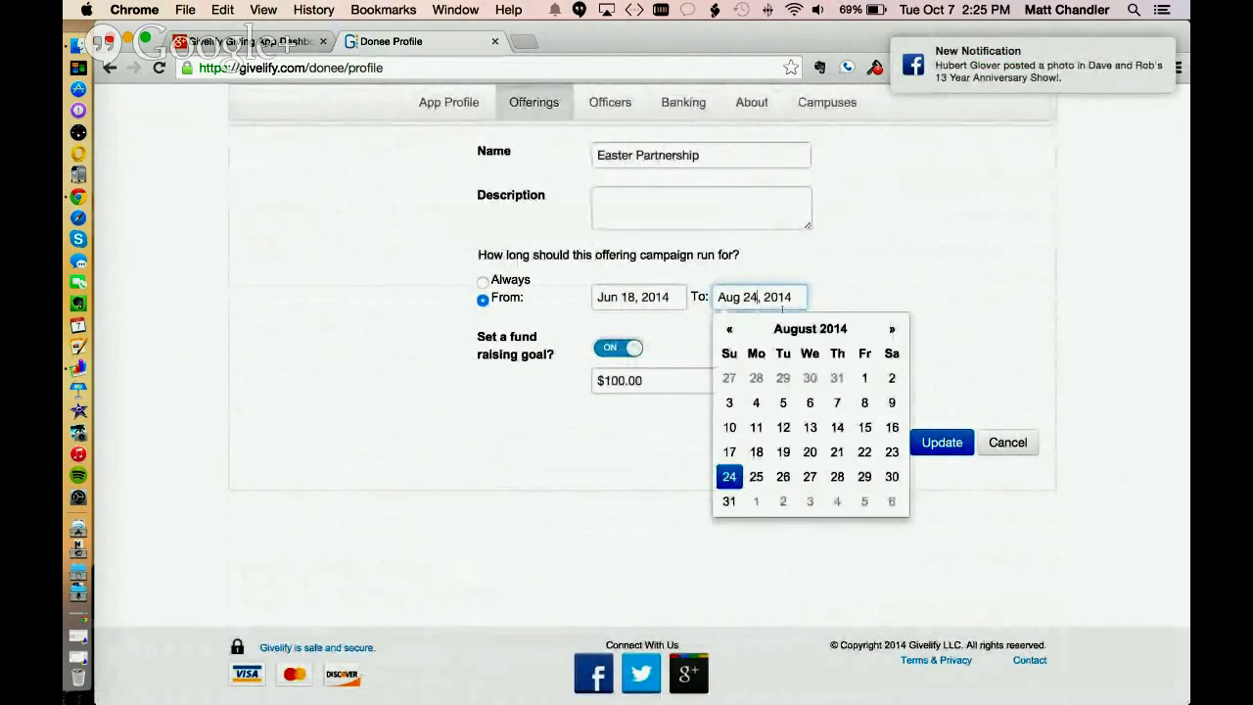
left_click(892, 330)
left_click(892, 330)
left_click(892, 330)
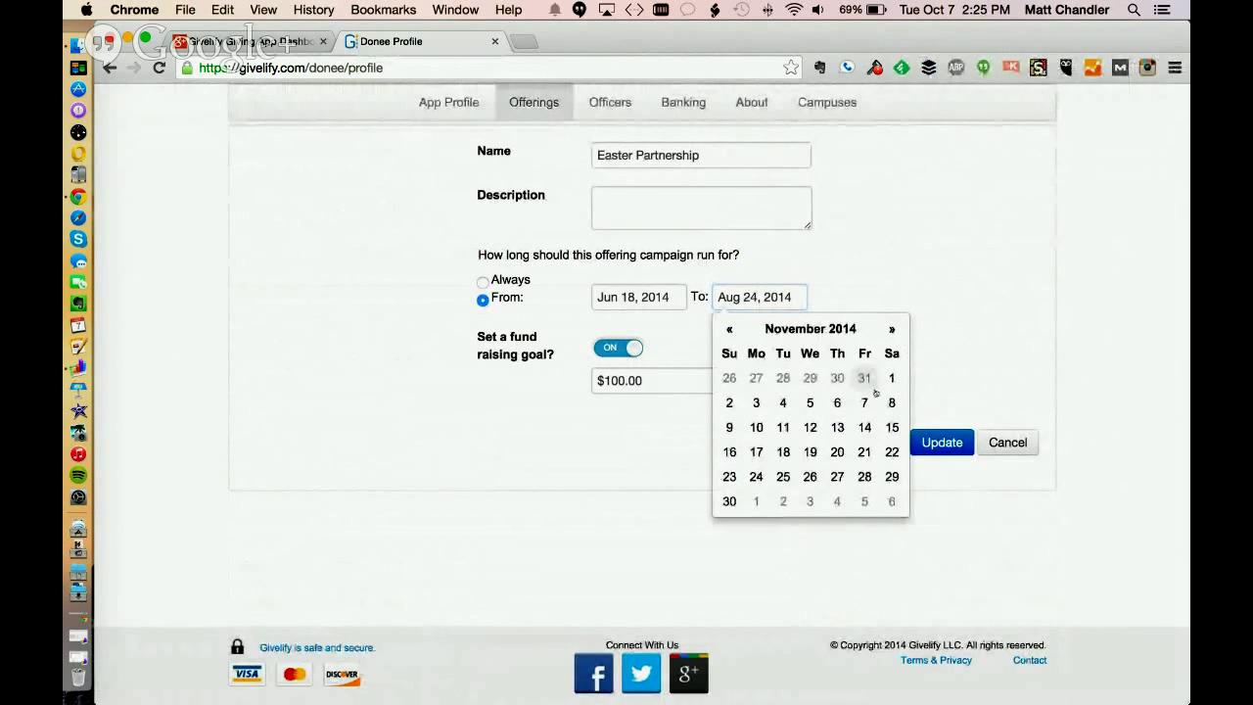
left_click(892, 379)
left_click(941, 452)
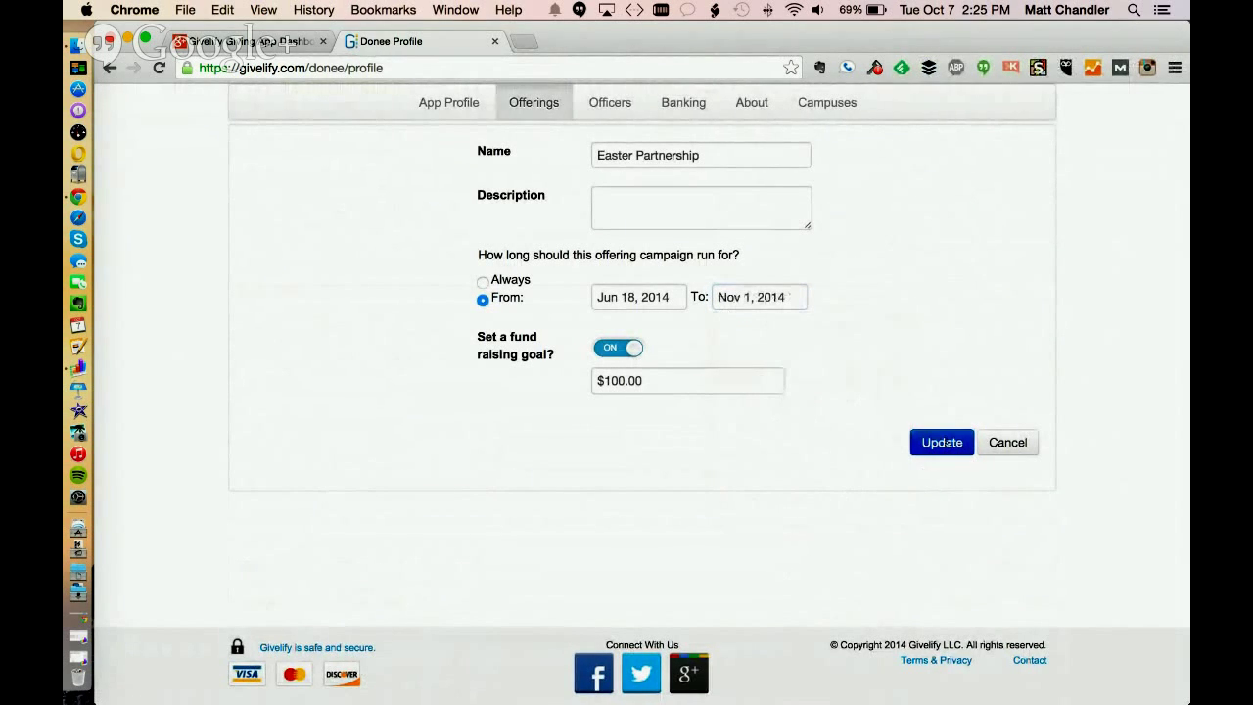
scroll(1151, 409, "down", 5)
scroll(1151, 403, "down", 10)
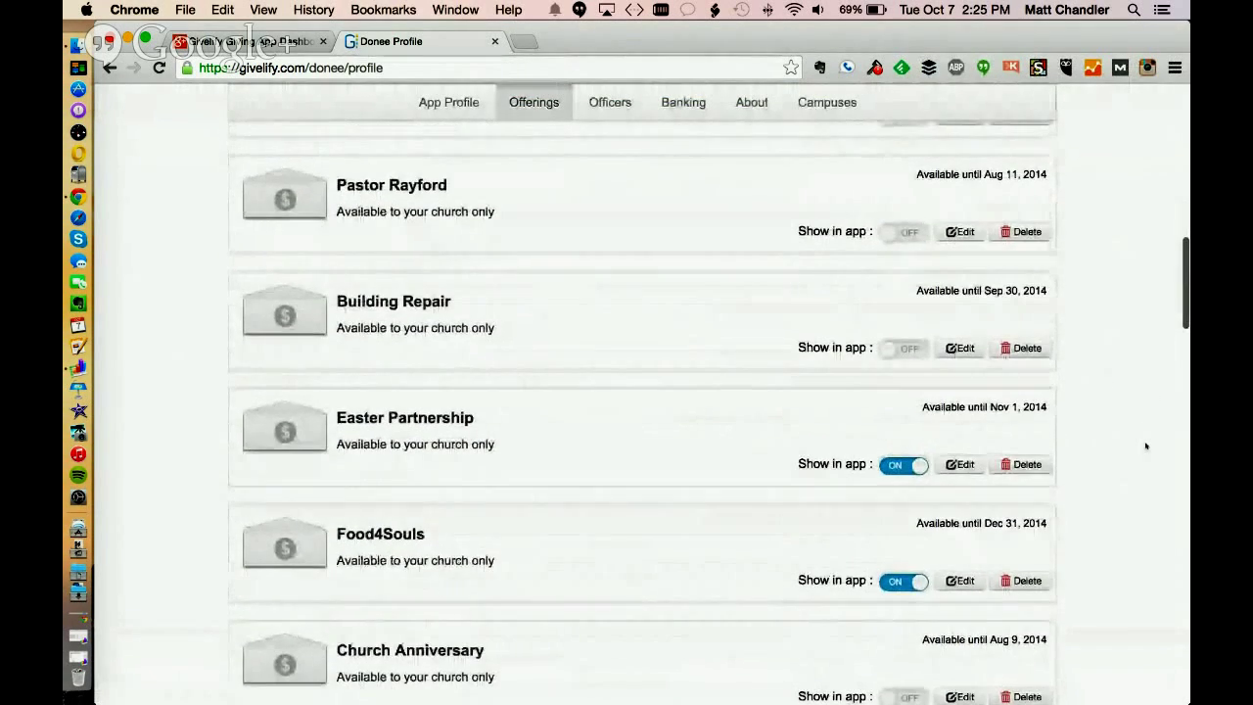
scroll(1145, 444, "up", 15)
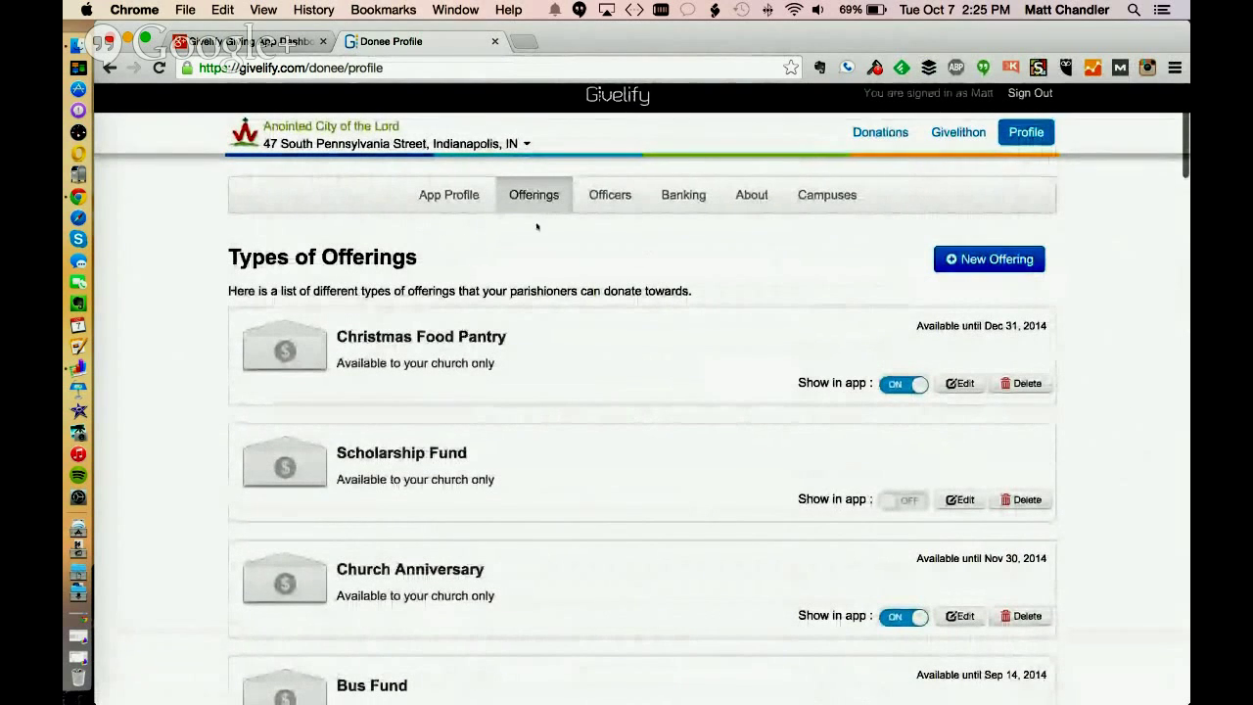
Browse the Officers list and open the Lead Pastor card's Update Information form
left_click(606, 195)
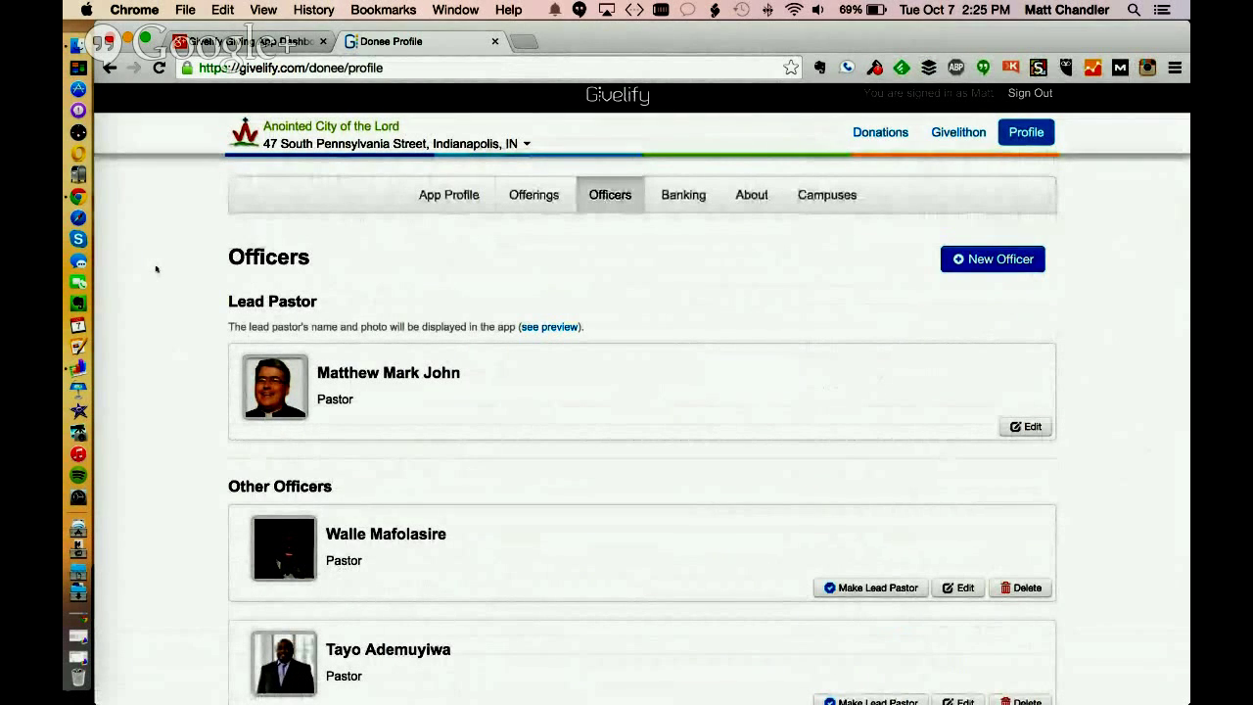
scroll(155, 274, "down", 3)
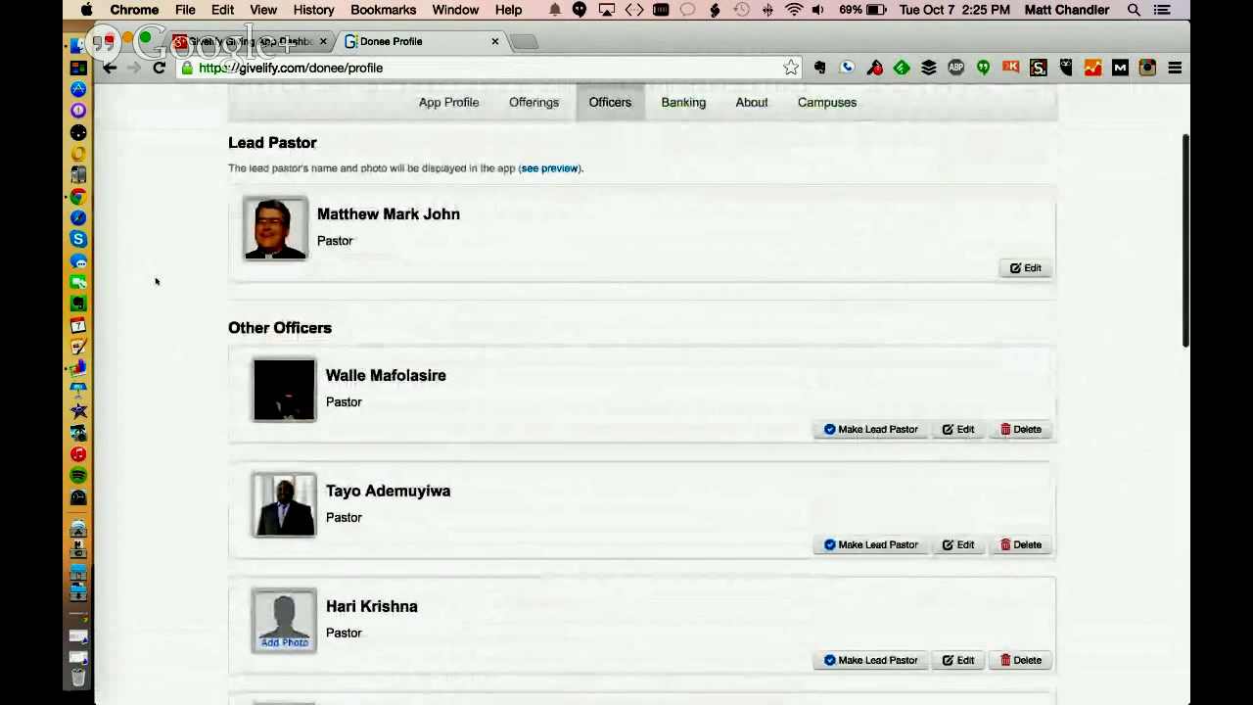
scroll(156, 274, "up", 3)
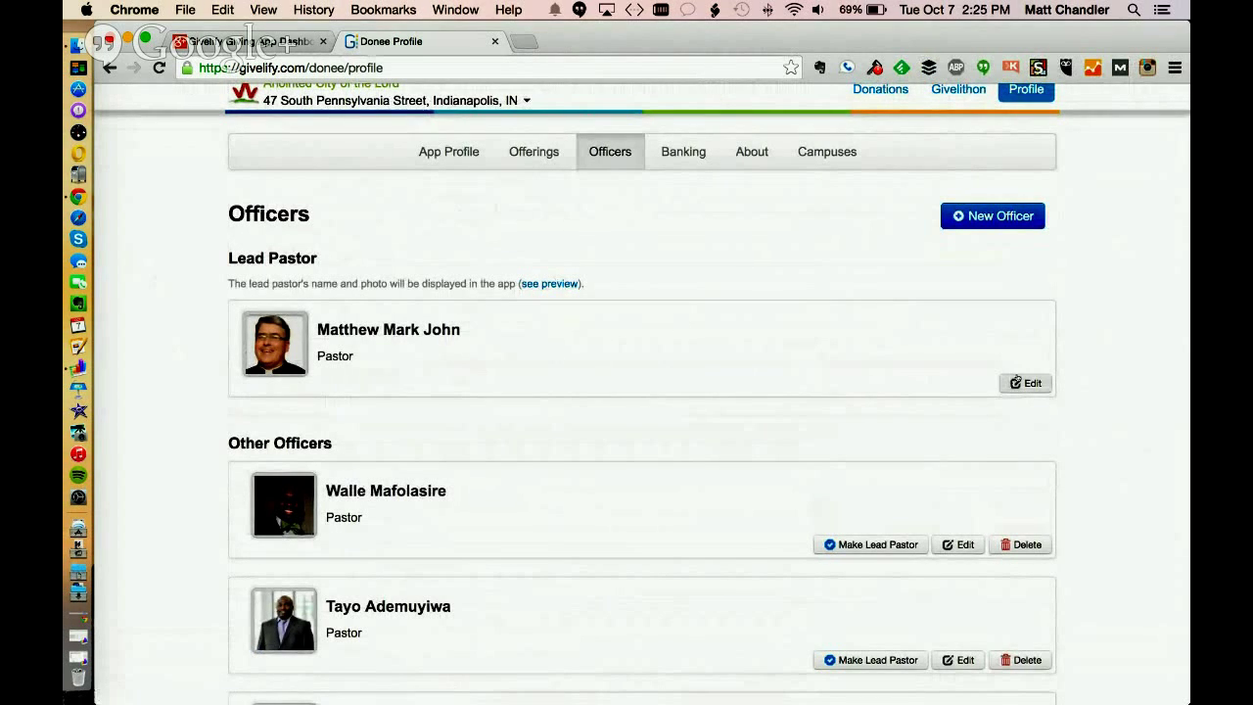
left_click(1006, 381)
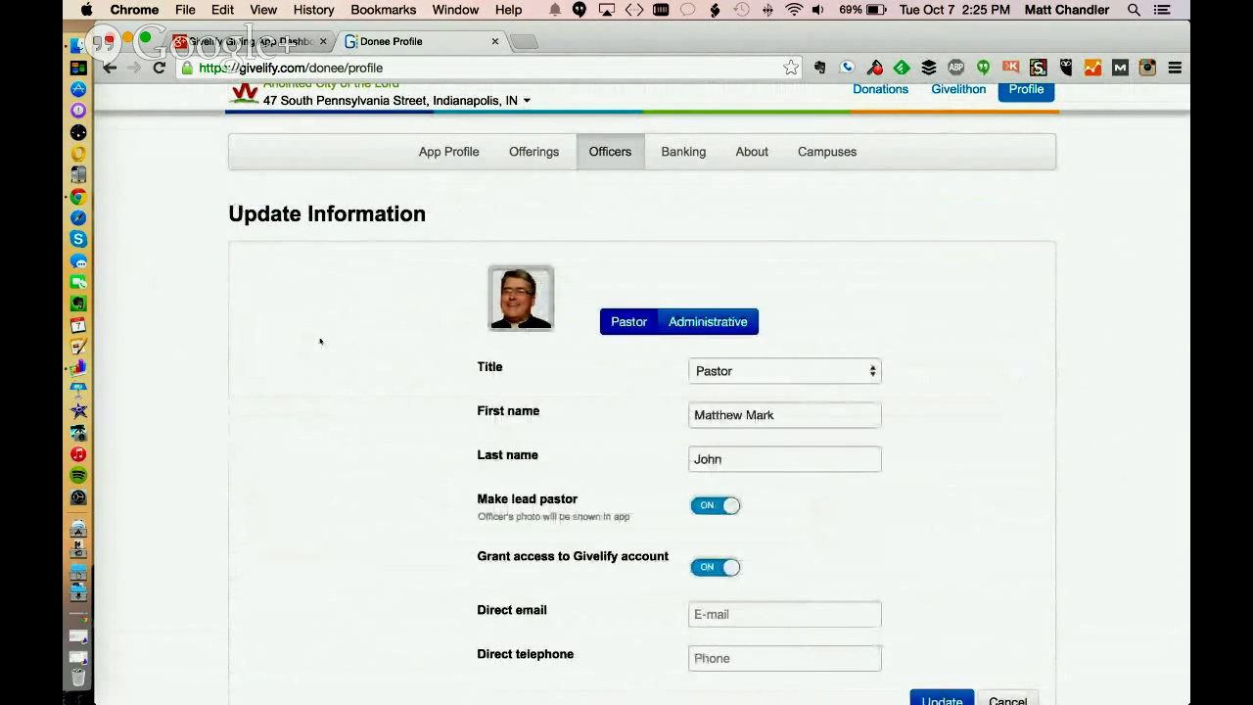
Cancel the lead pastor's Update Information form and scroll through the Officers list again
scroll(320, 341, "down", 5)
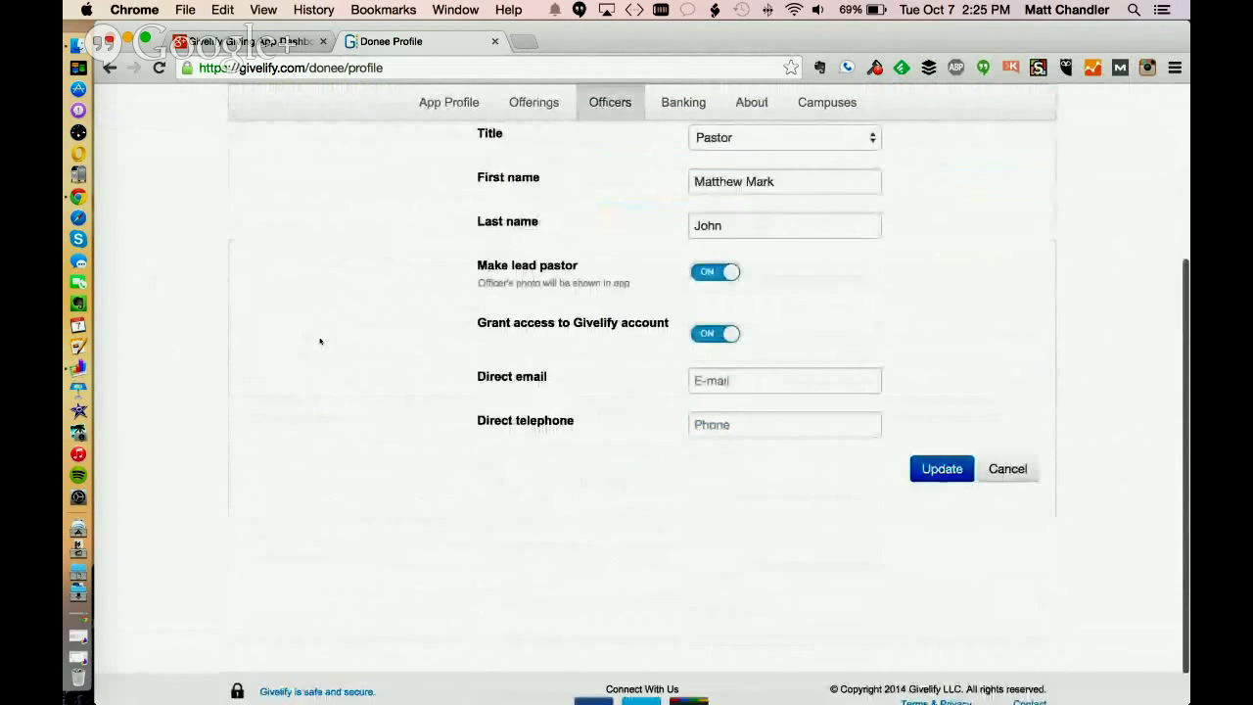
scroll(320, 341, "up", 5)
scroll(320, 352, "down", 4)
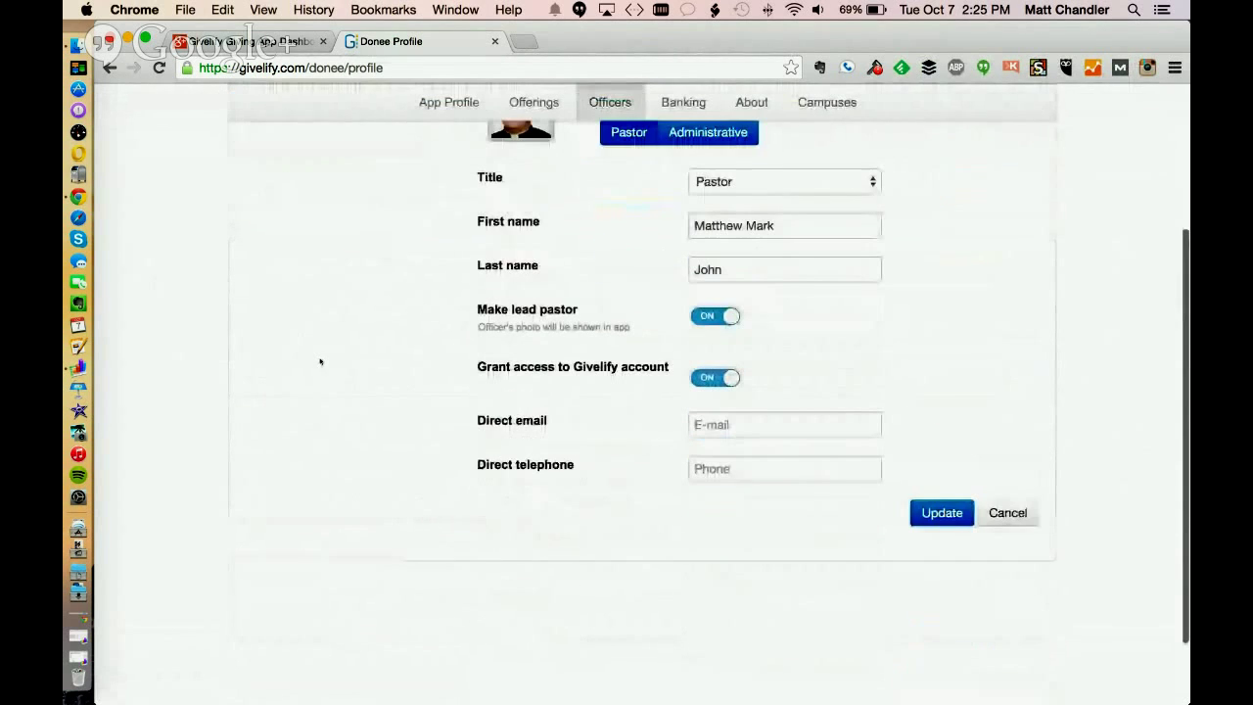
scroll(1049, 525, "up", 1)
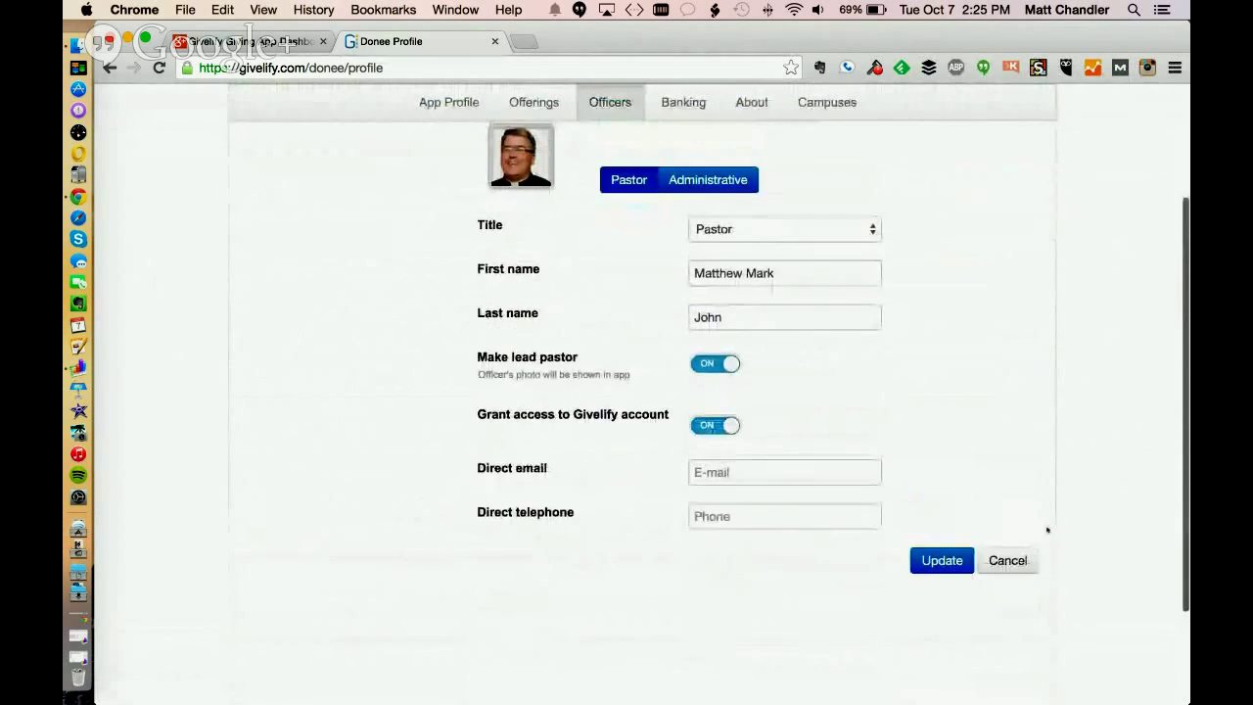
left_click(1007, 559)
scroll(1161, 314, "down", 3)
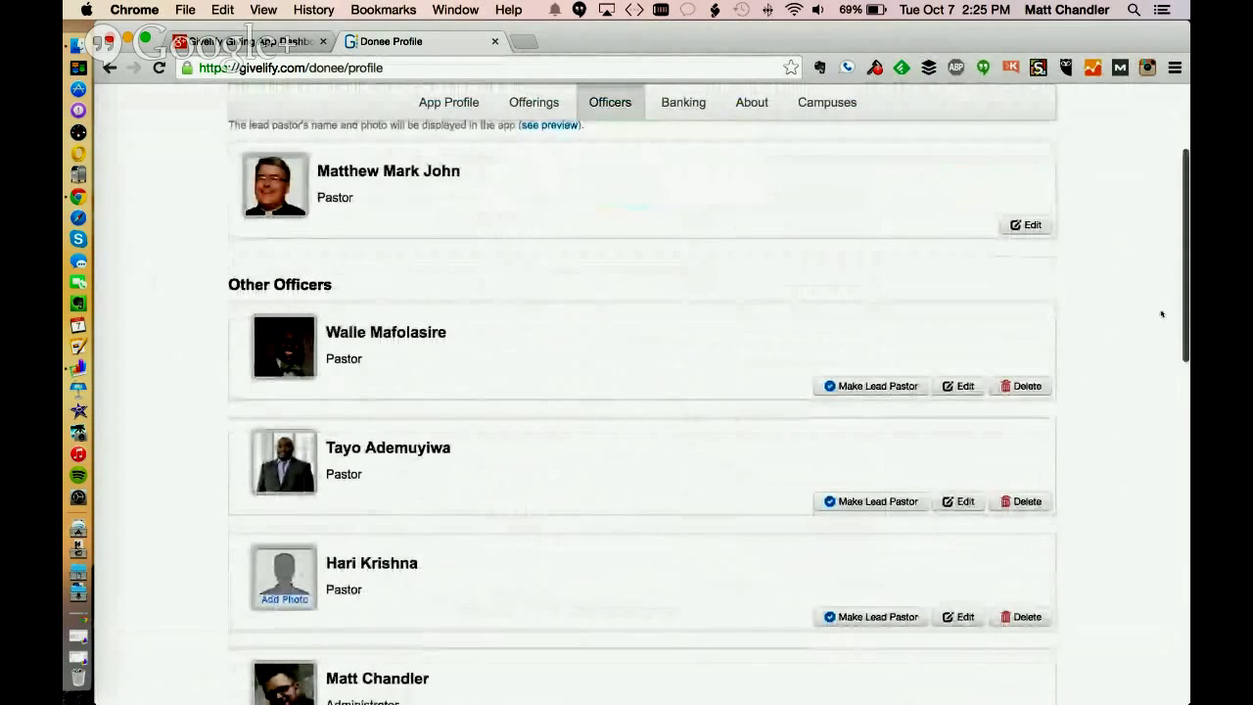
scroll(1162, 314, "down", 6)
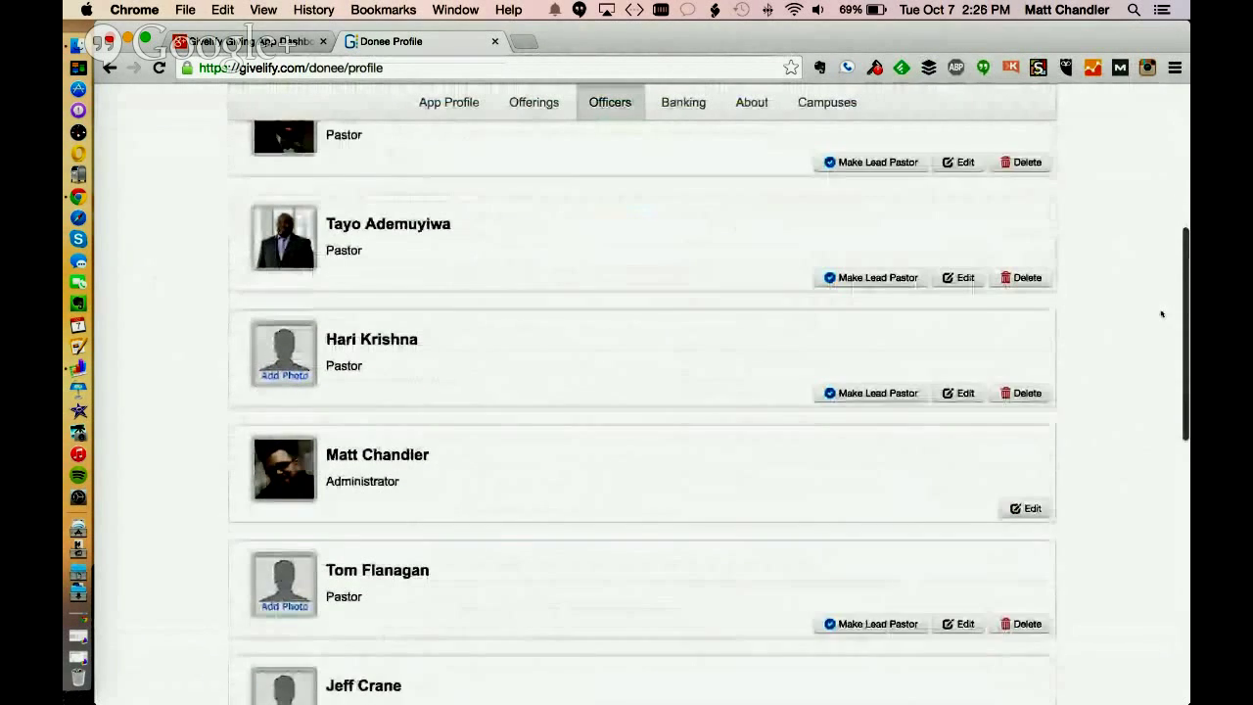
scroll(1162, 313, "down", 8)
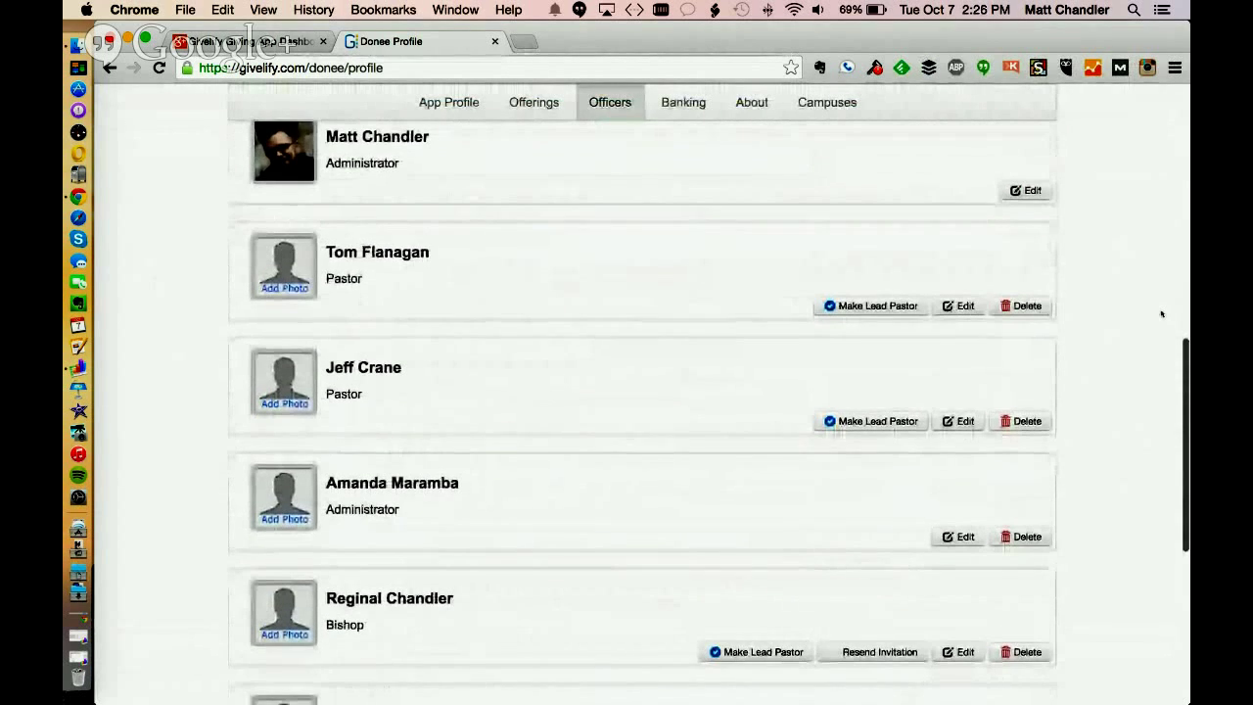
scroll(1162, 314, "up", 9)
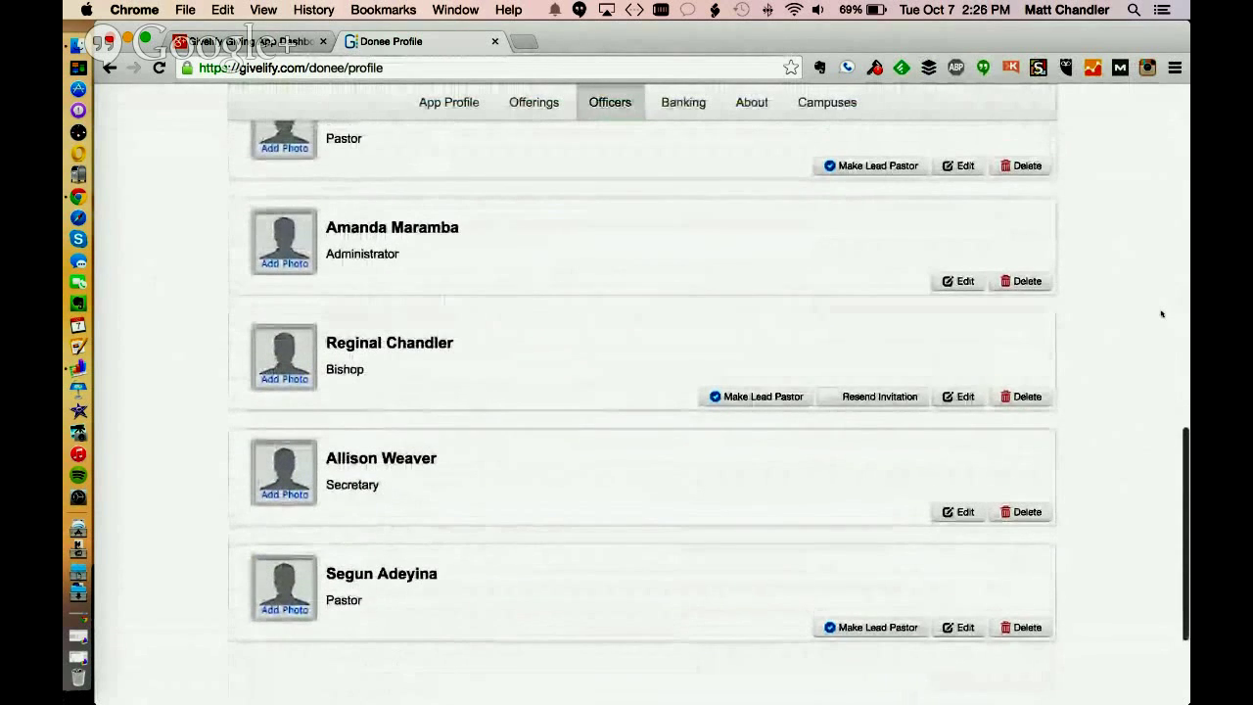
scroll(1162, 314, "up", 8)
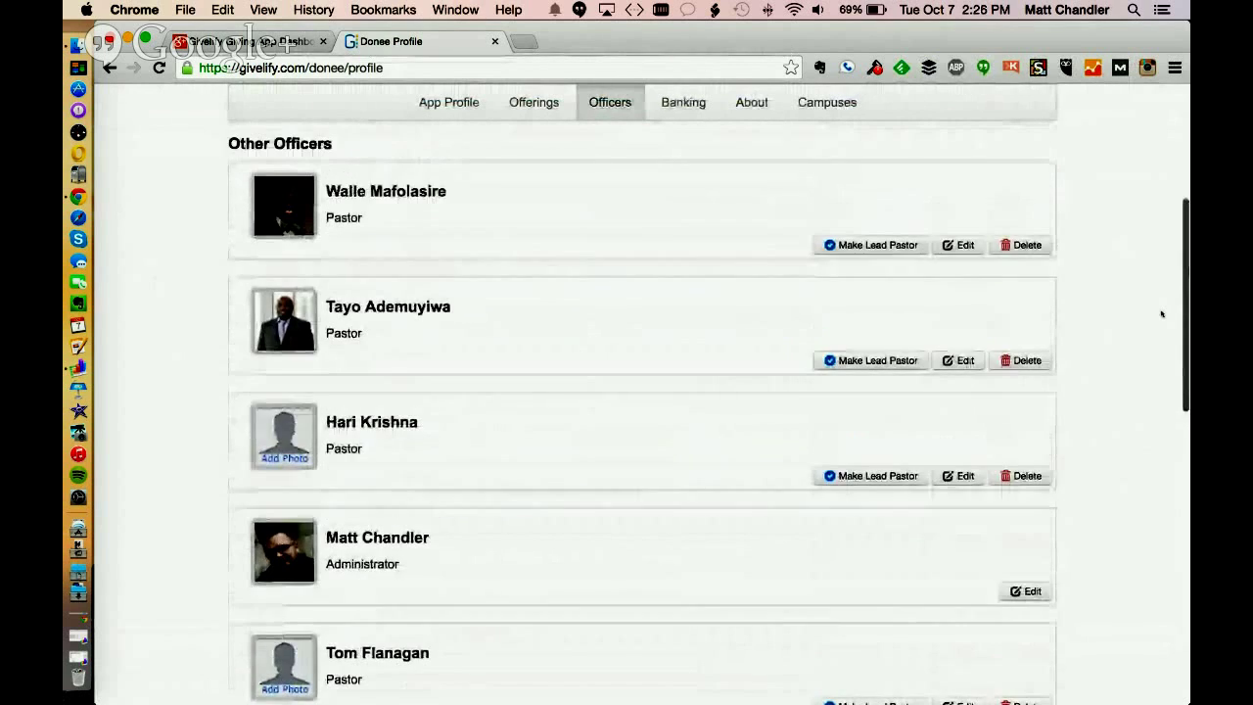
scroll(1162, 313, "up", 3)
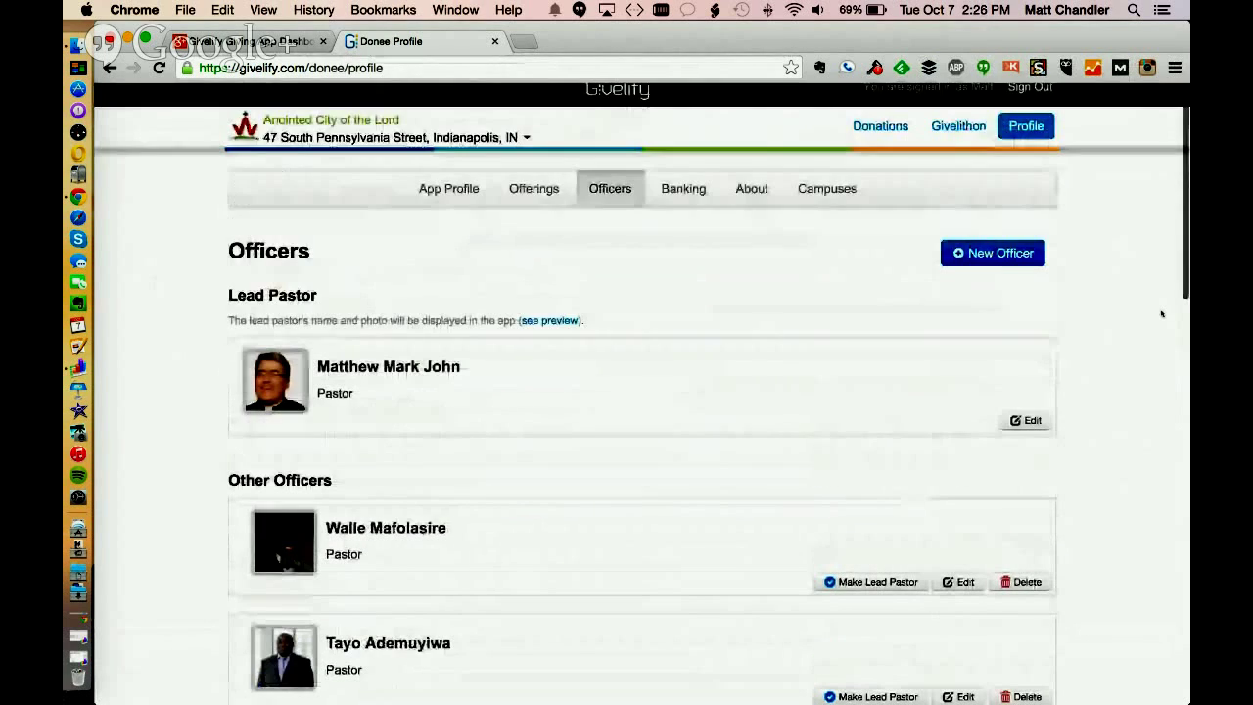
scroll(1162, 313, "down", 1)
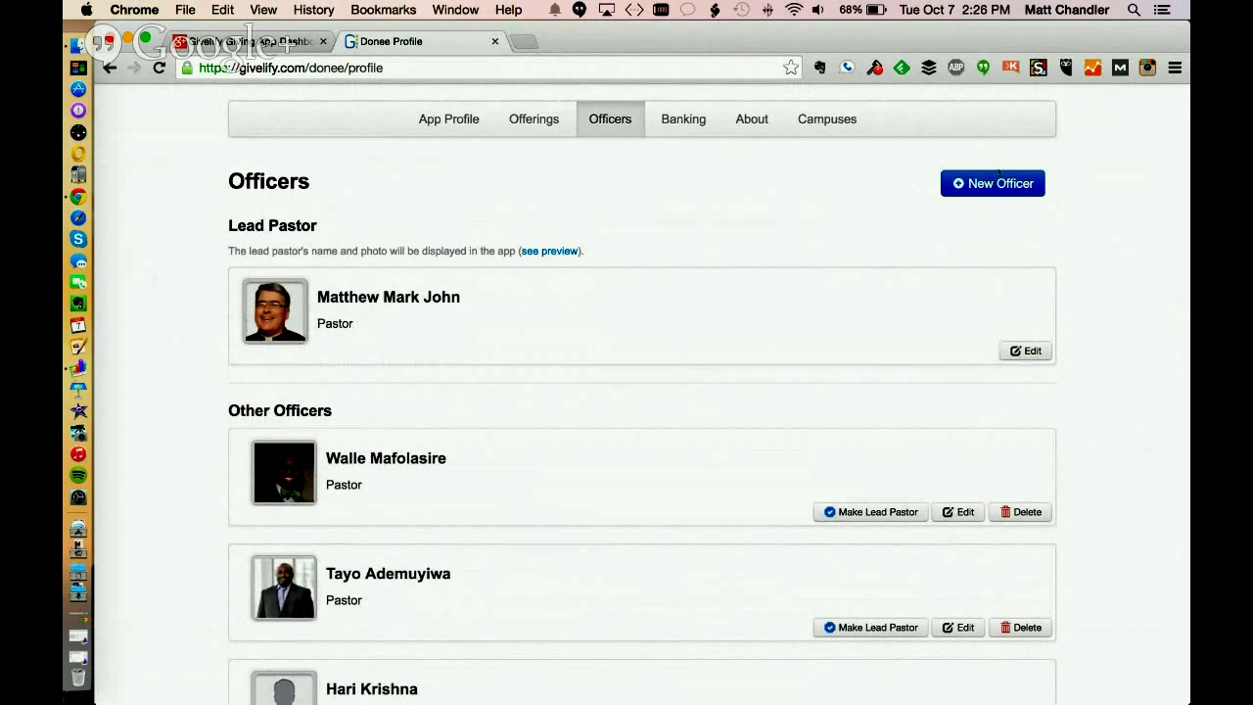
Start a New Officer entry, keeping Pastor as the pastoral title
left_click(999, 184)
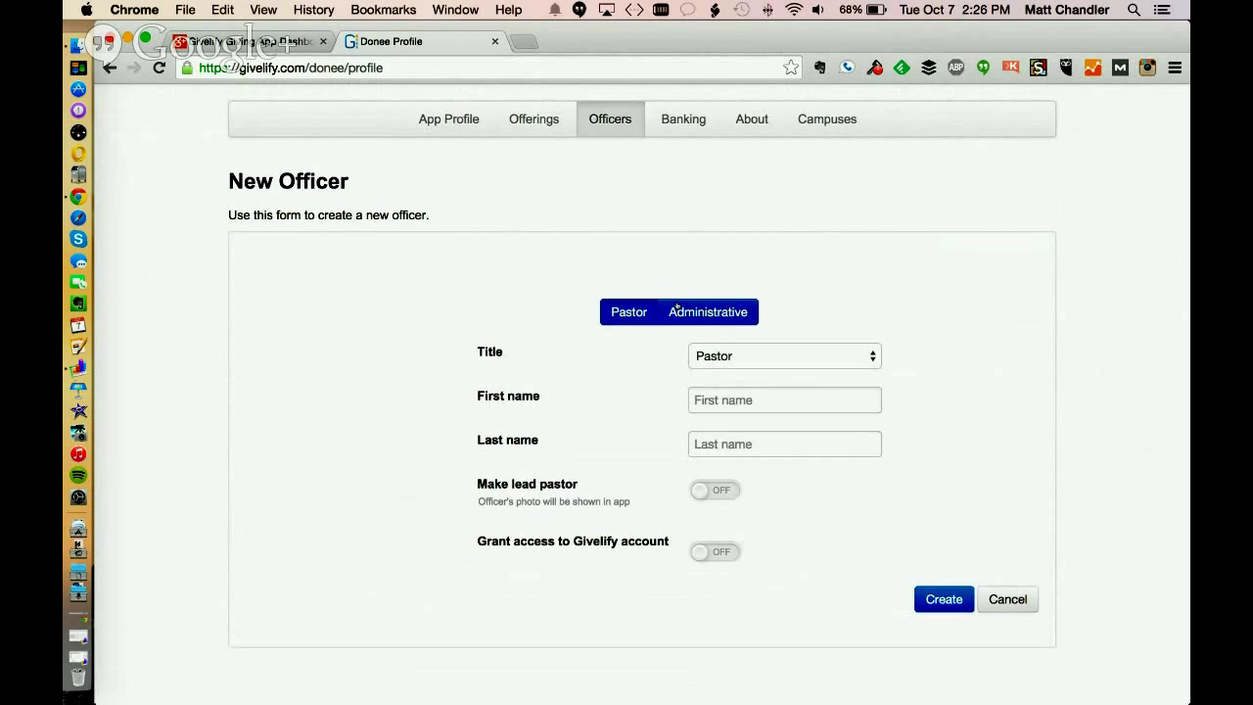
left_click(858, 355)
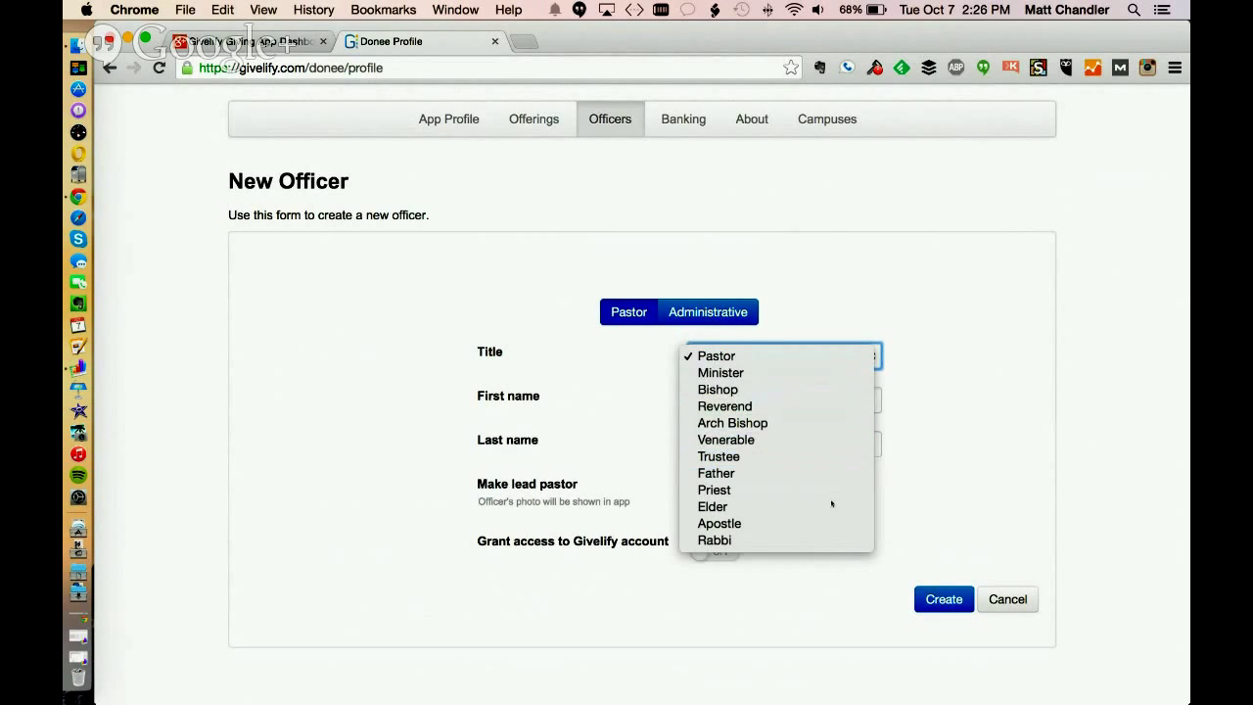
left_click(985, 342)
left_click(753, 400)
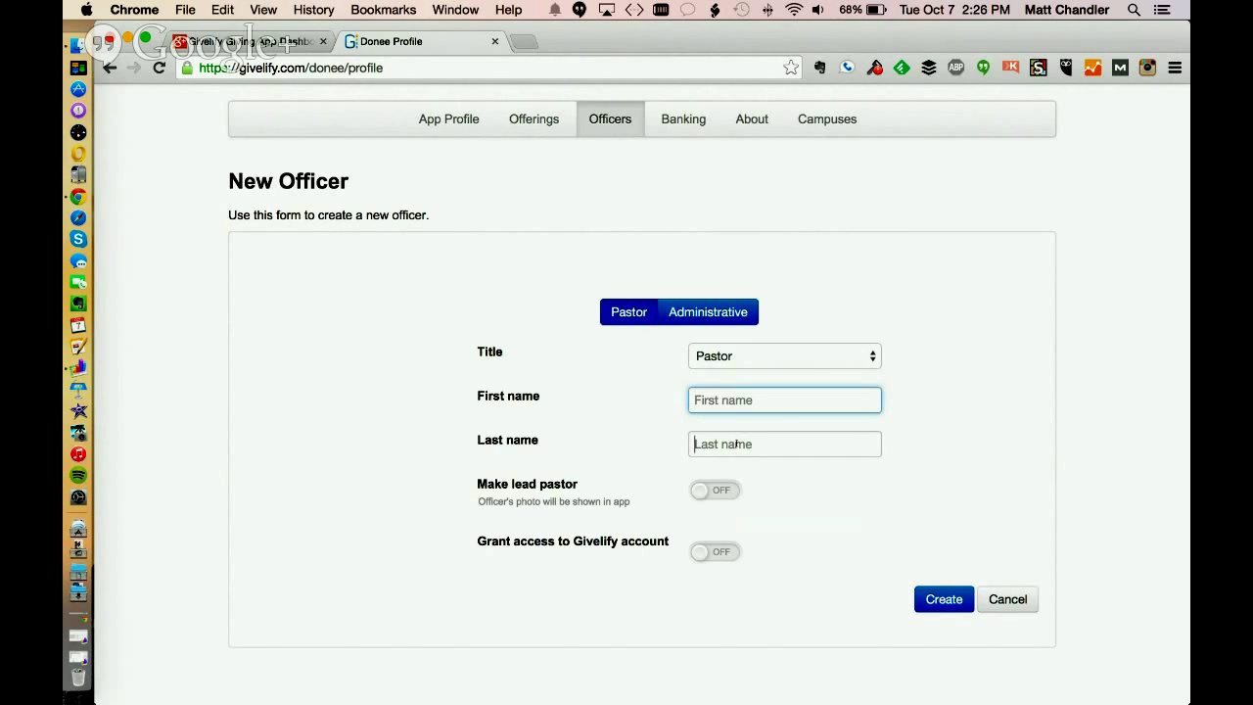
left_click(736, 443)
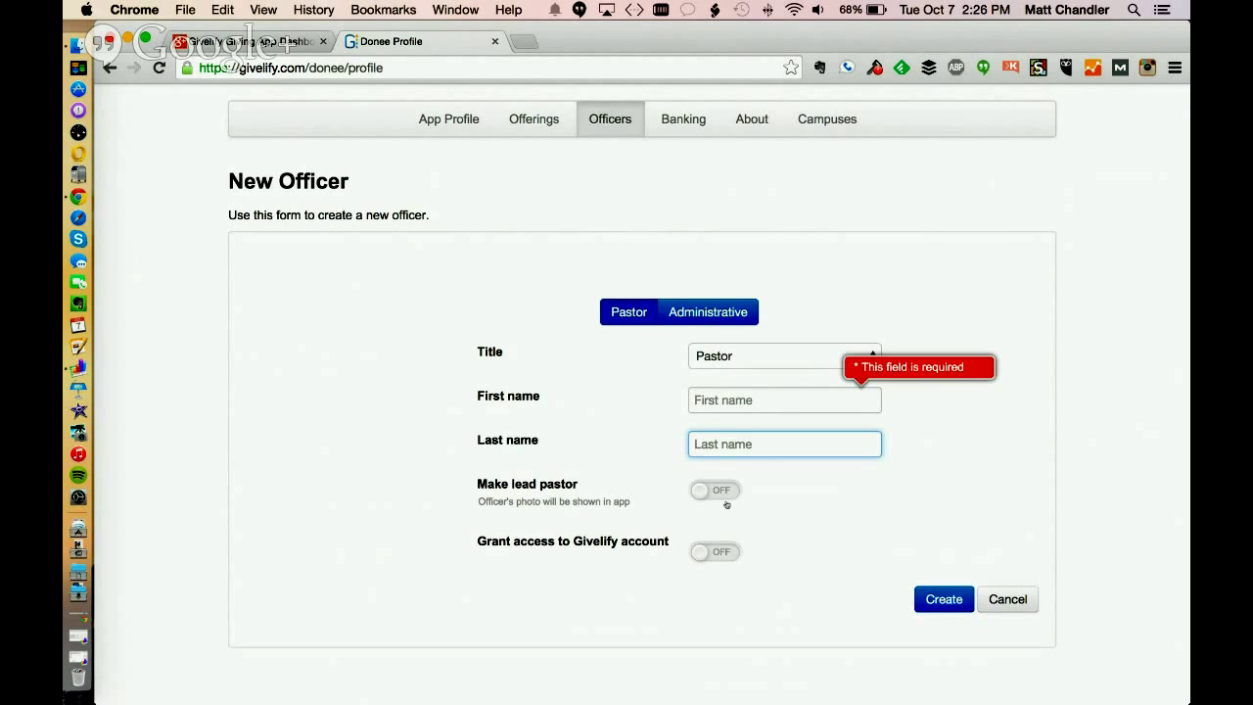
scroll(904, 477, "down", 2)
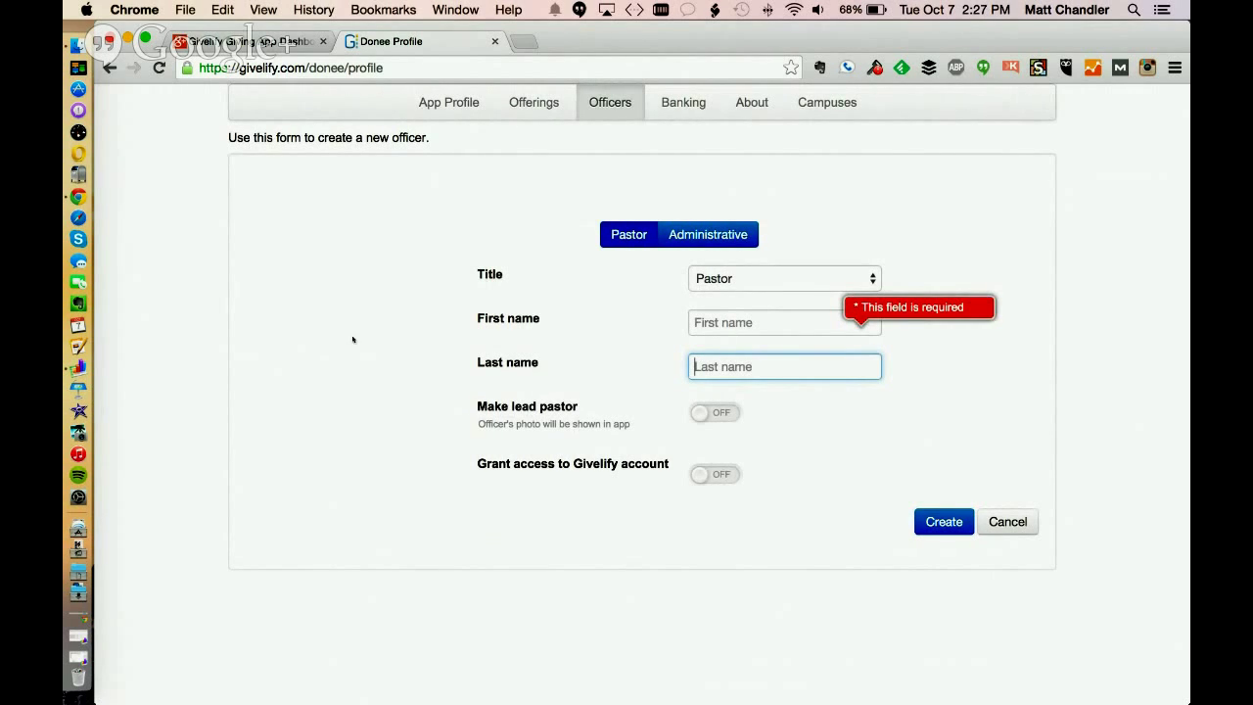
Pick Chief Financial Officer, enter a sample name, grant account access, then revert to pastoral titles
left_click(722, 234)
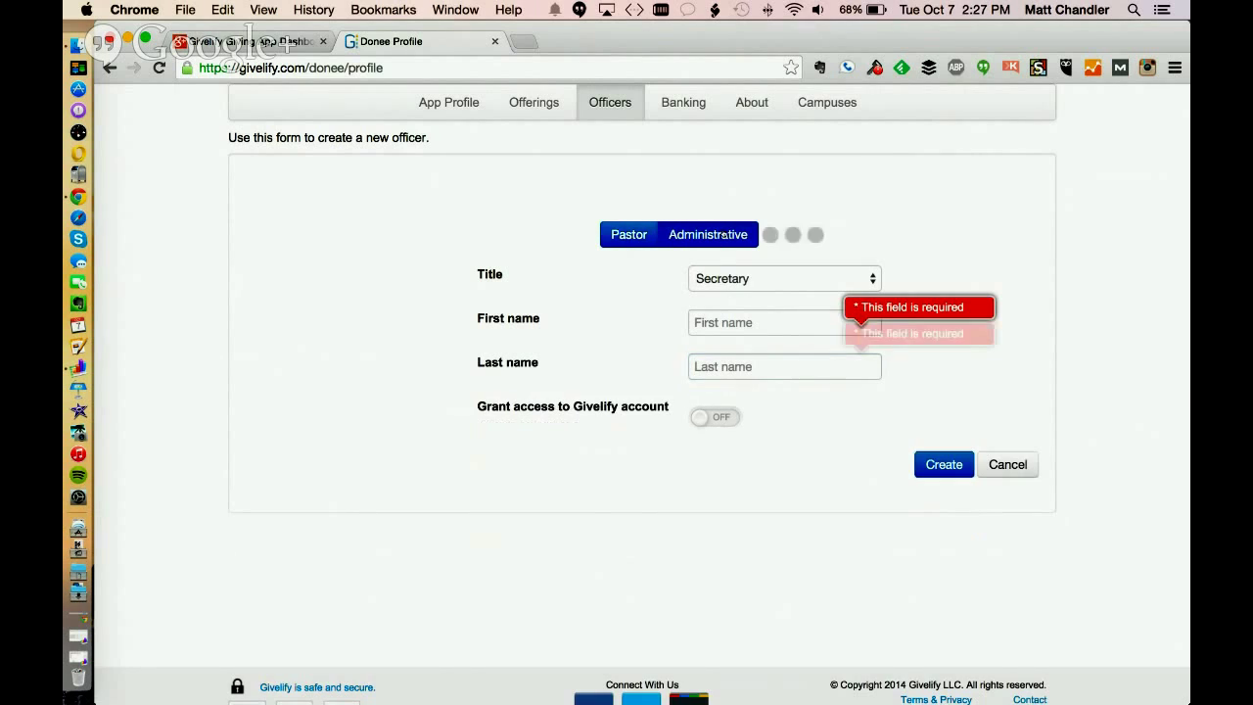
left_click(858, 277)
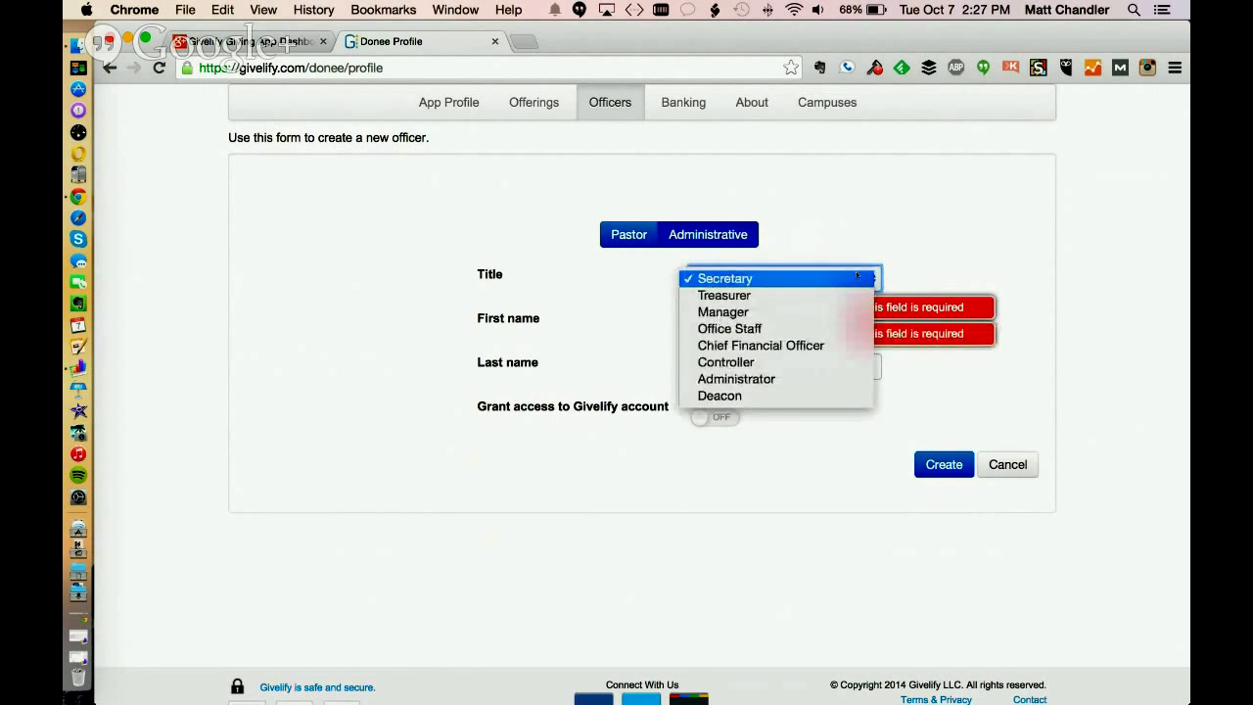
left_click(837, 350)
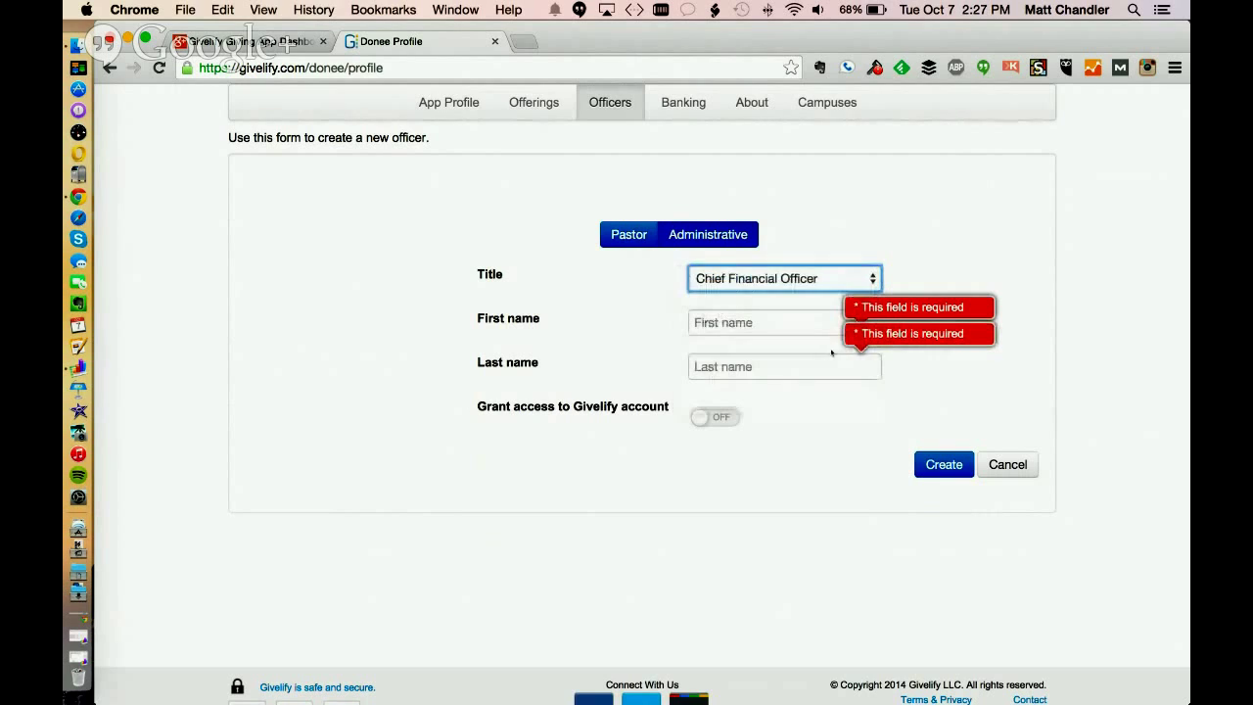
left_click(774, 328)
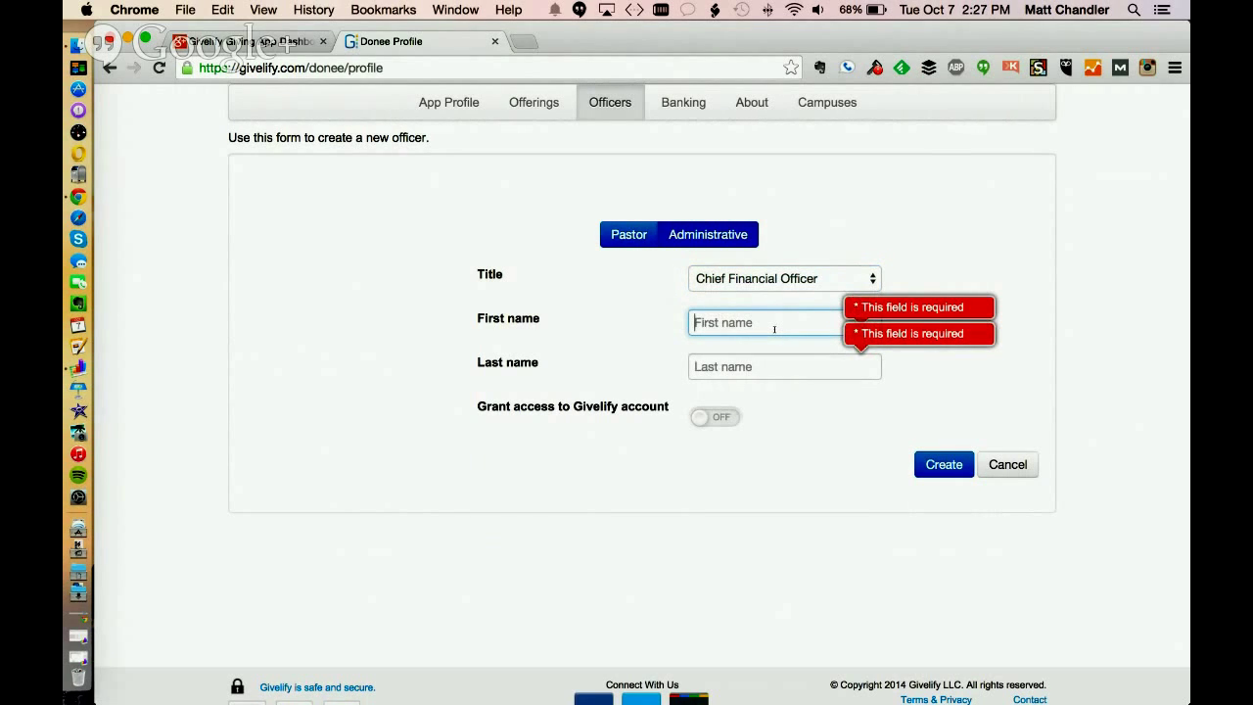
type("John")
key("Tab")
type("D")
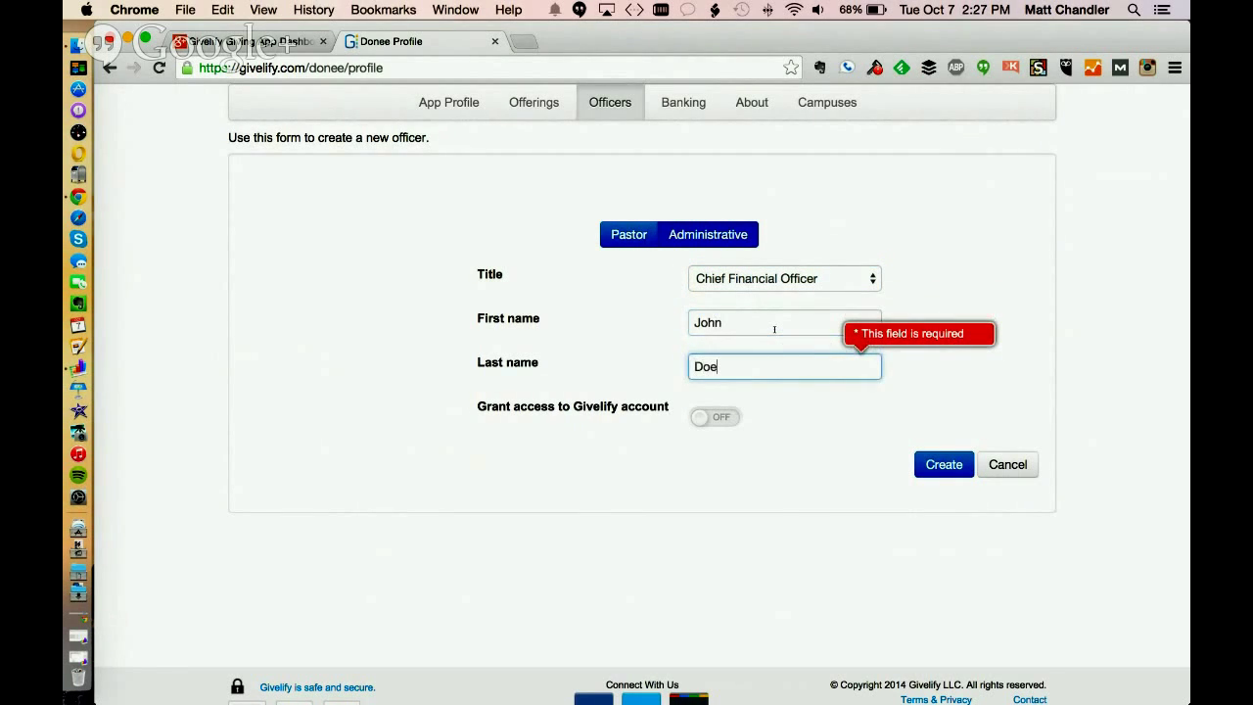
left_click(715, 418)
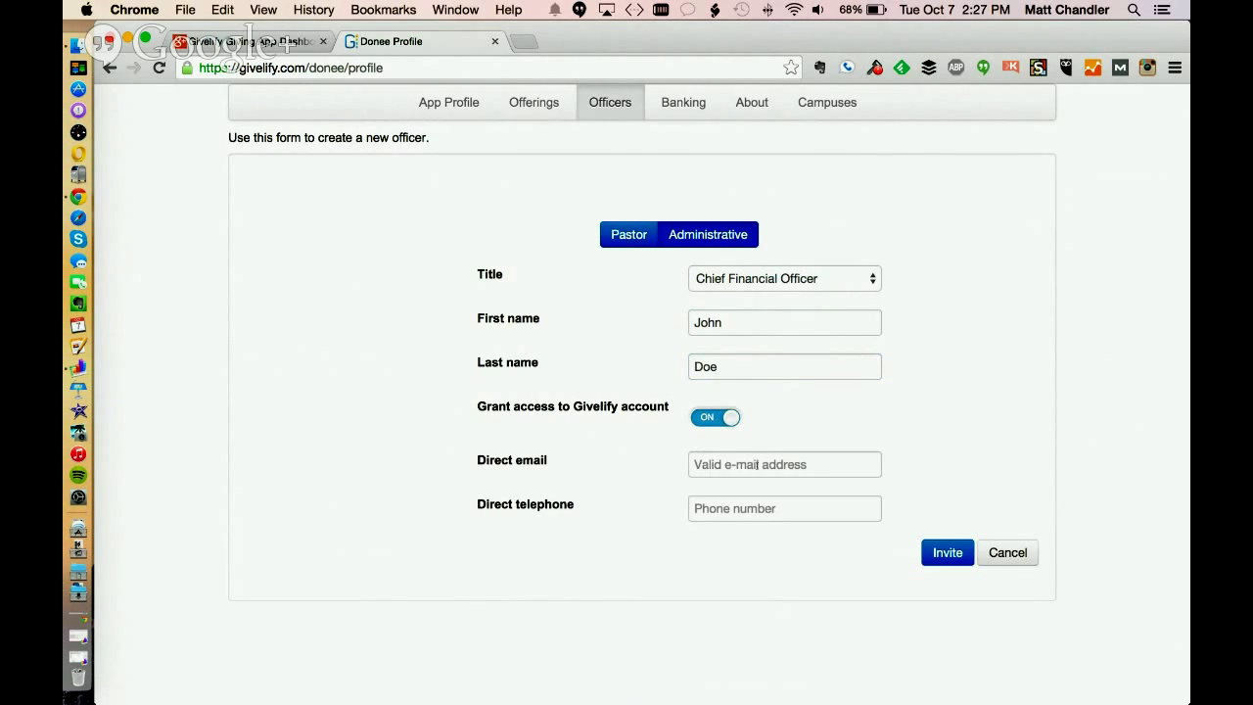
left_click(809, 465)
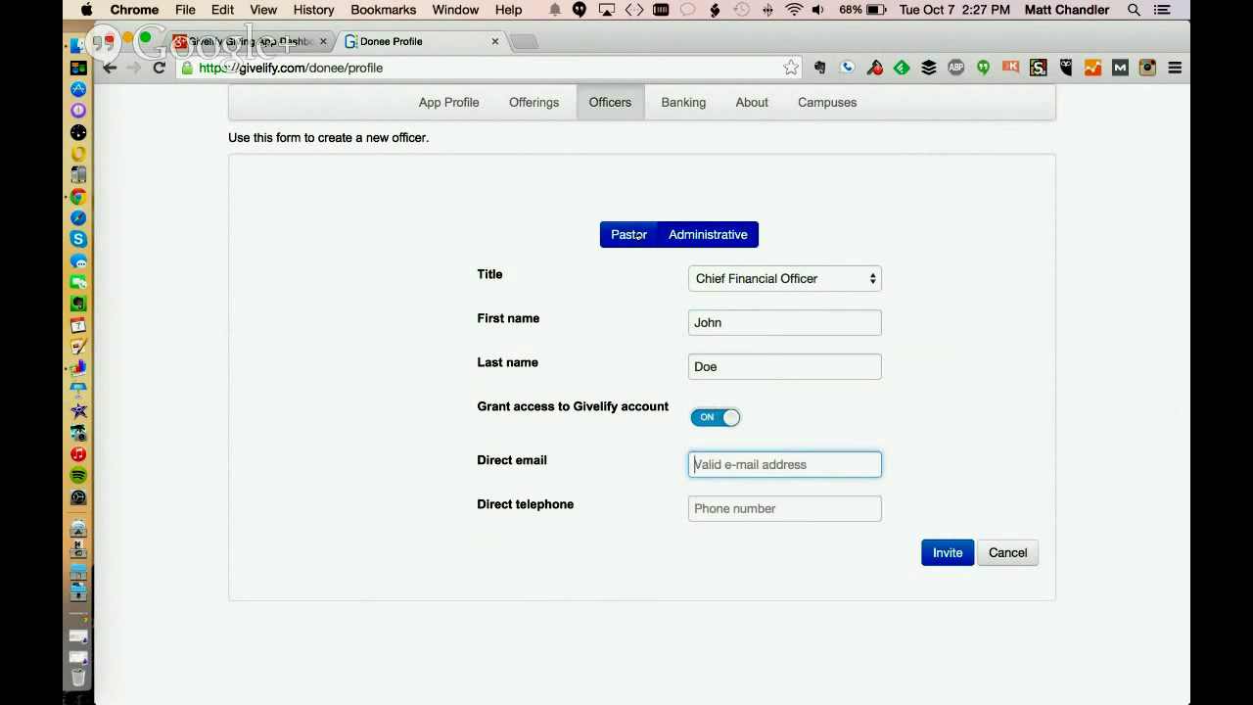
left_click(637, 236)
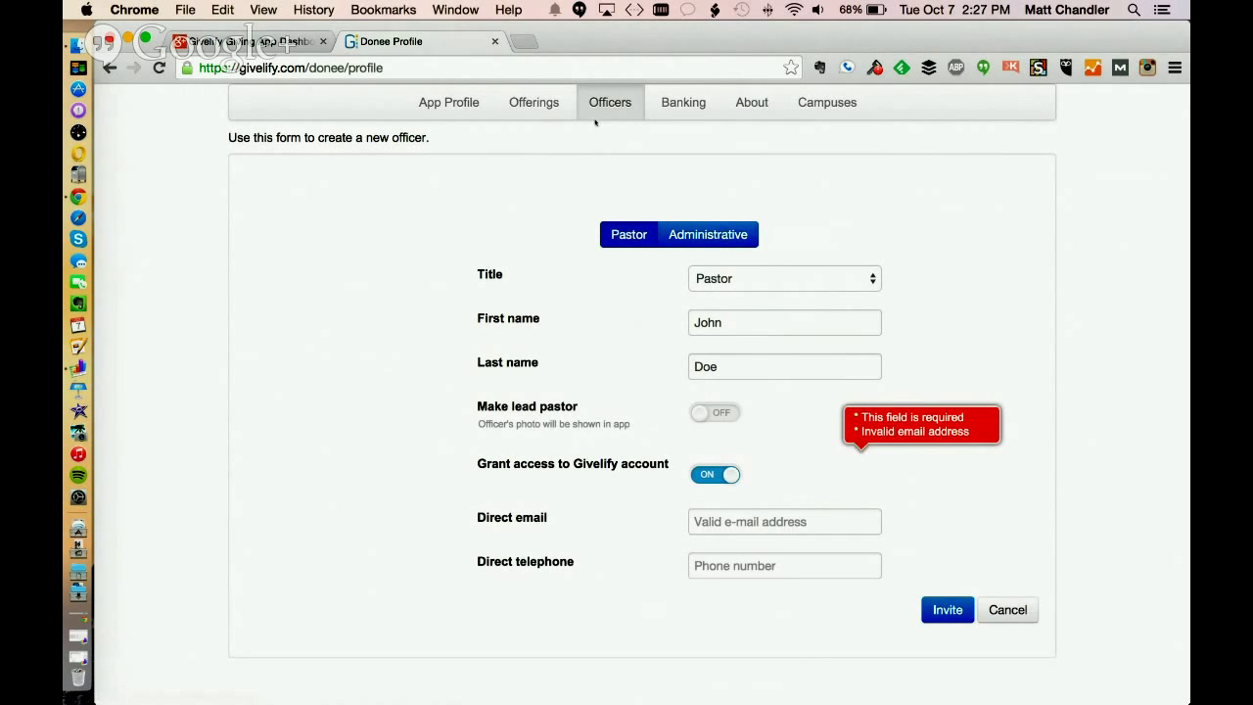
Cancel the unfinished officer and view the Banking section's checking account details
left_click(1007, 610)
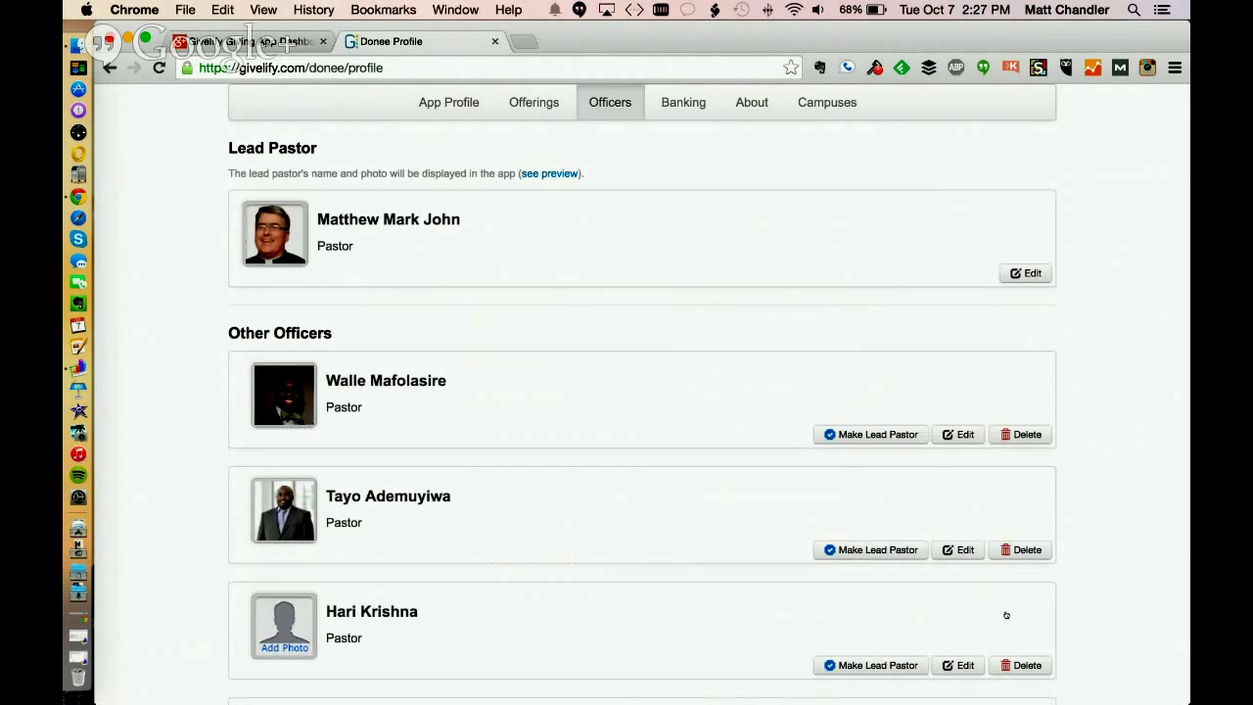
scroll(1136, 356, "down", 10)
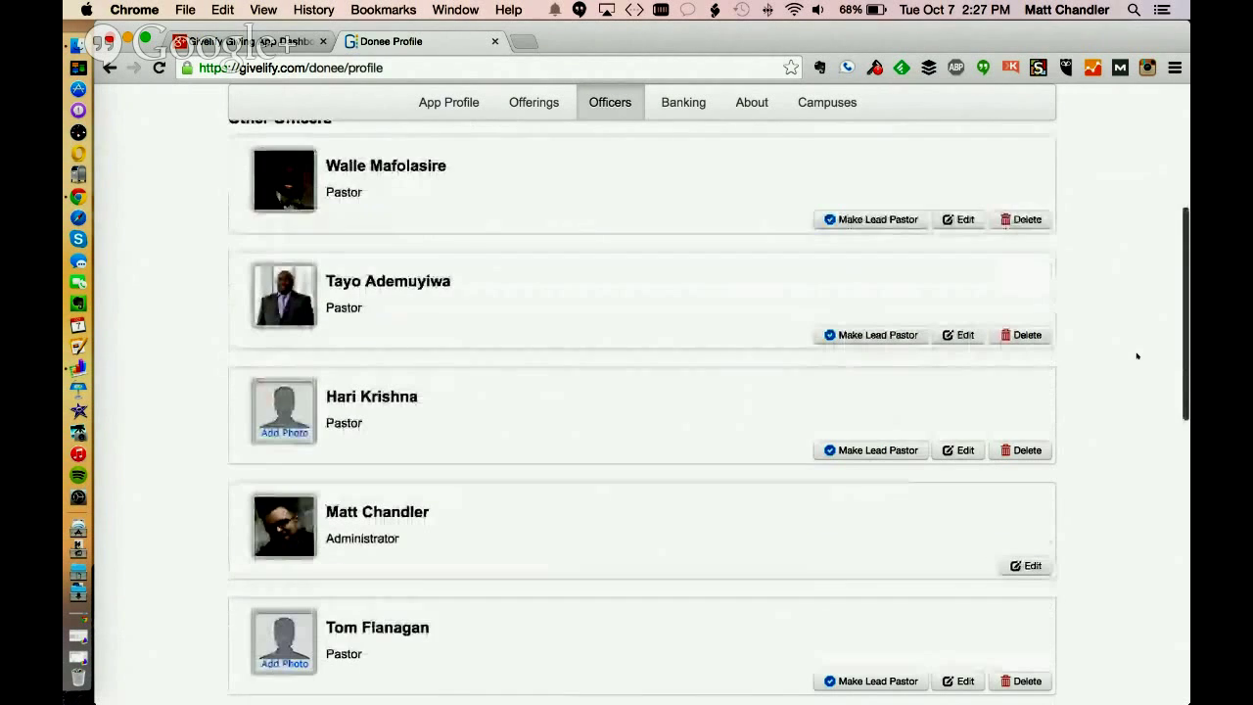
scroll(1137, 356, "down", 5)
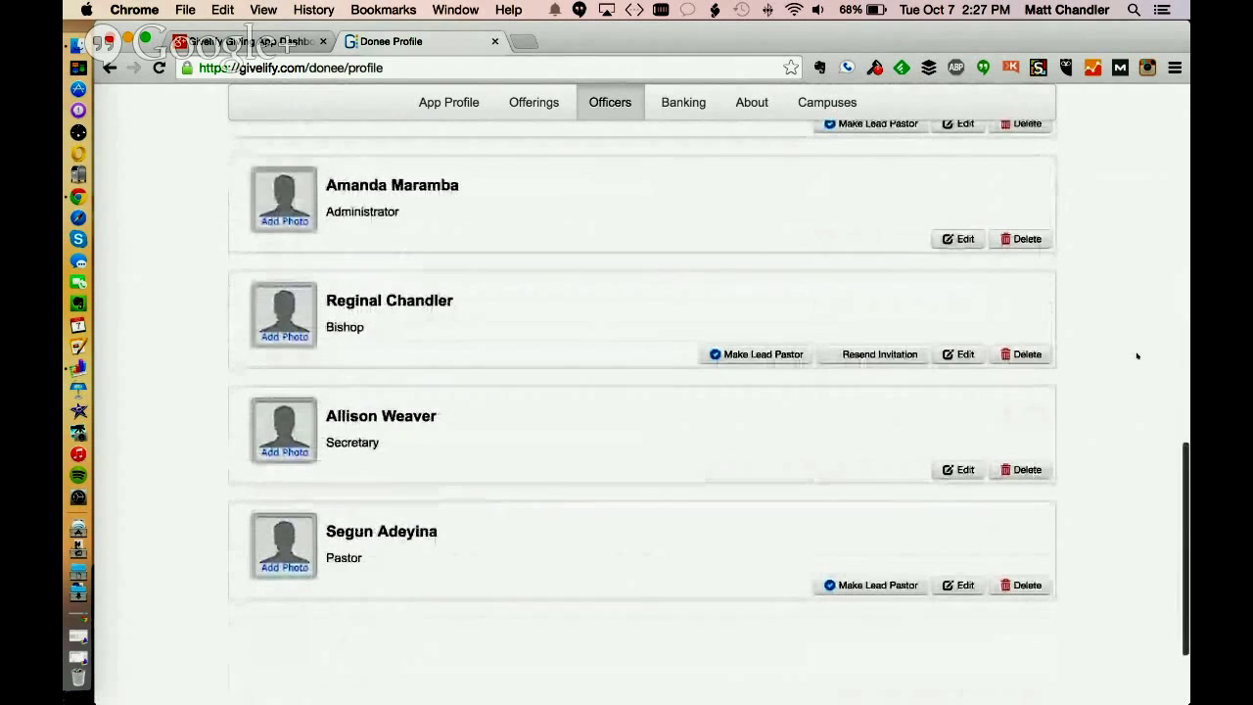
scroll(1137, 357, "down", 2)
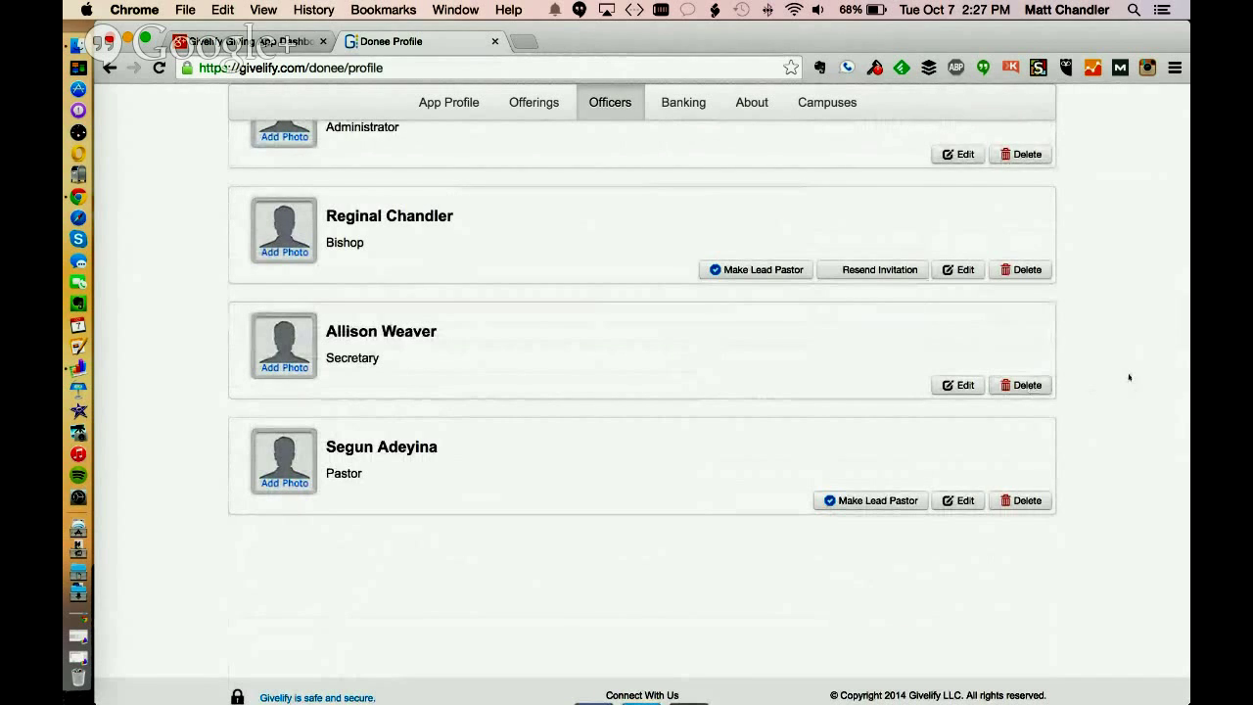
scroll(1129, 376, "up", 3)
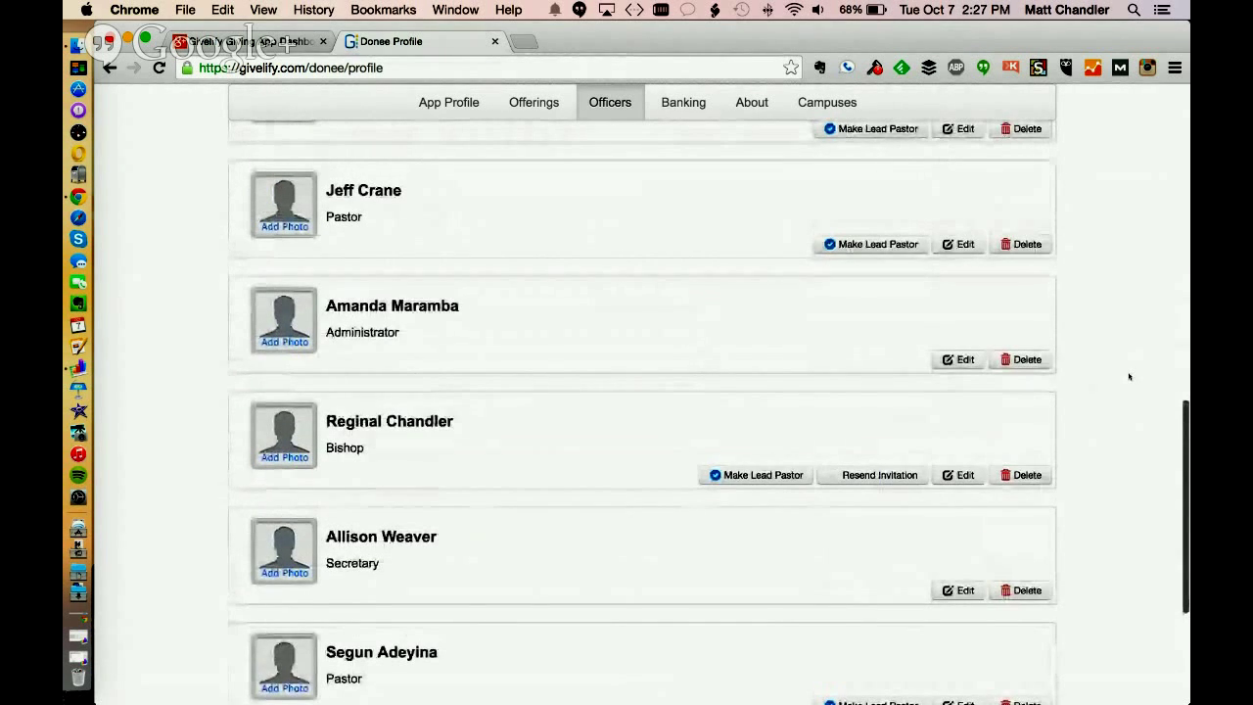
scroll(1129, 376, "up", 5)
scroll(1129, 376, "up", 5)
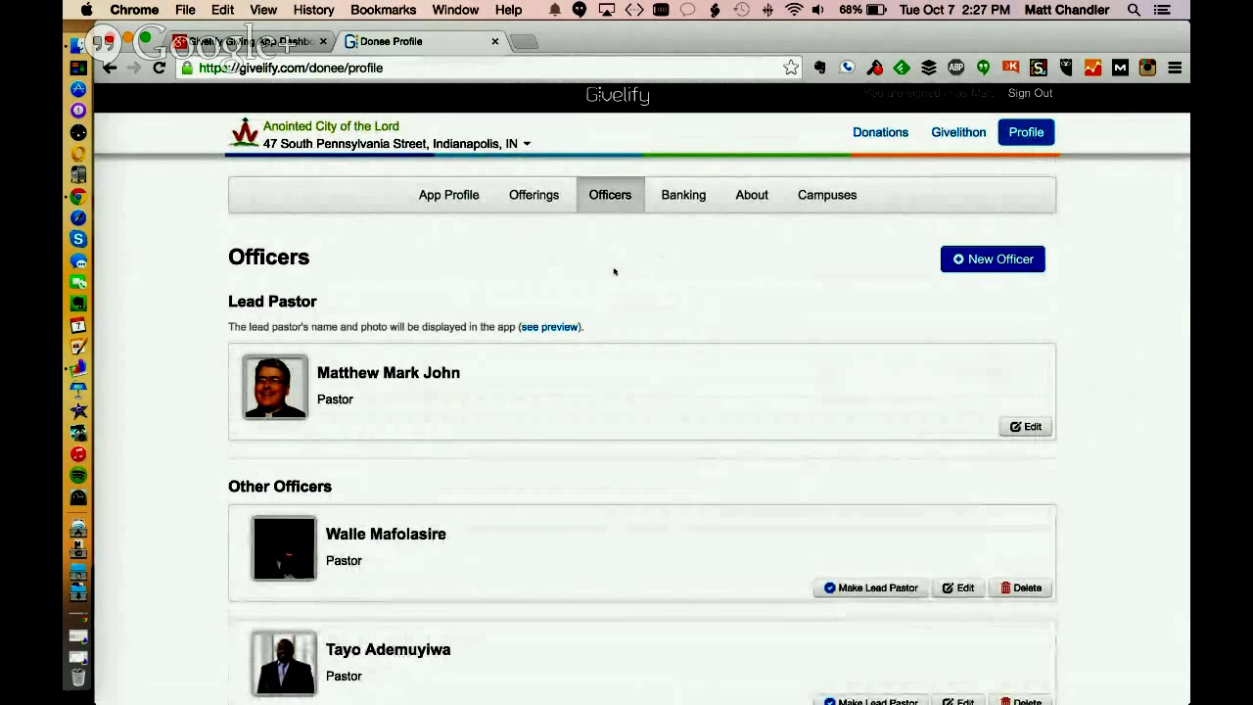
left_click(687, 201)
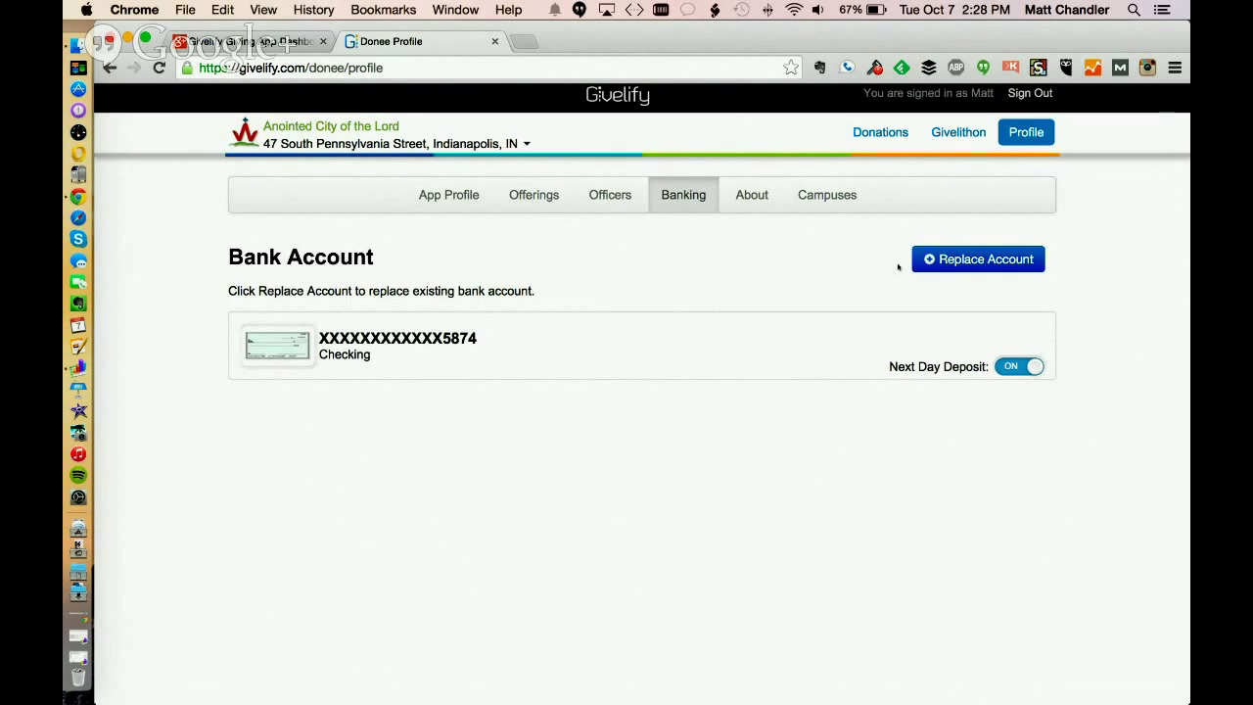
Use Replace Account to bring up the empty New Bank Account form with Checking selected
left_click(964, 262)
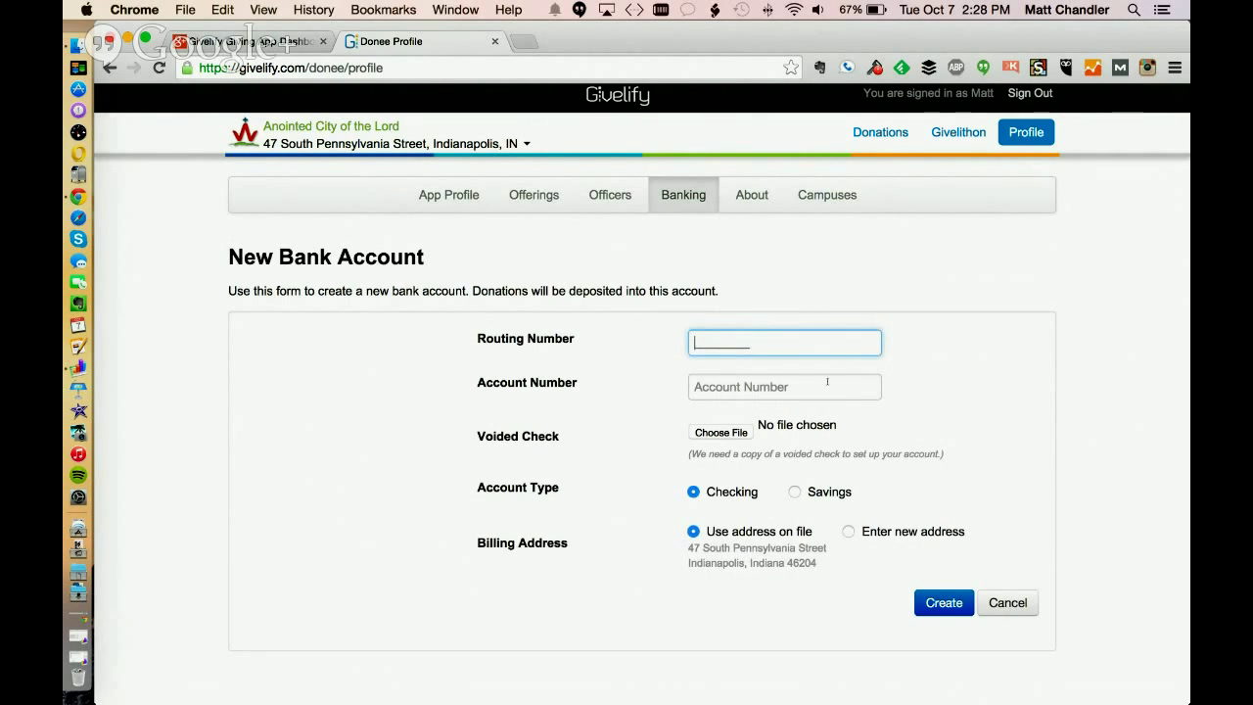
scroll(1024, 379, "down", 3)
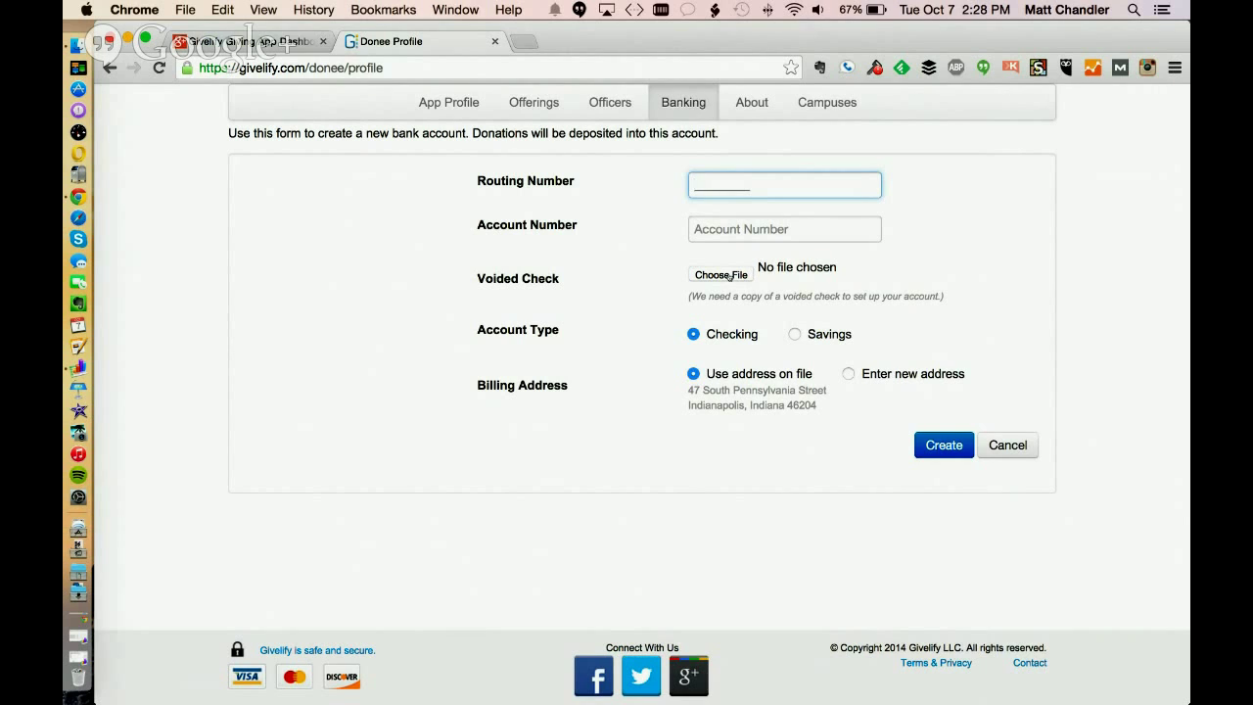
Try attaching a voided check, dismiss the file chooser, and choose Enter new address
left_click(730, 277)
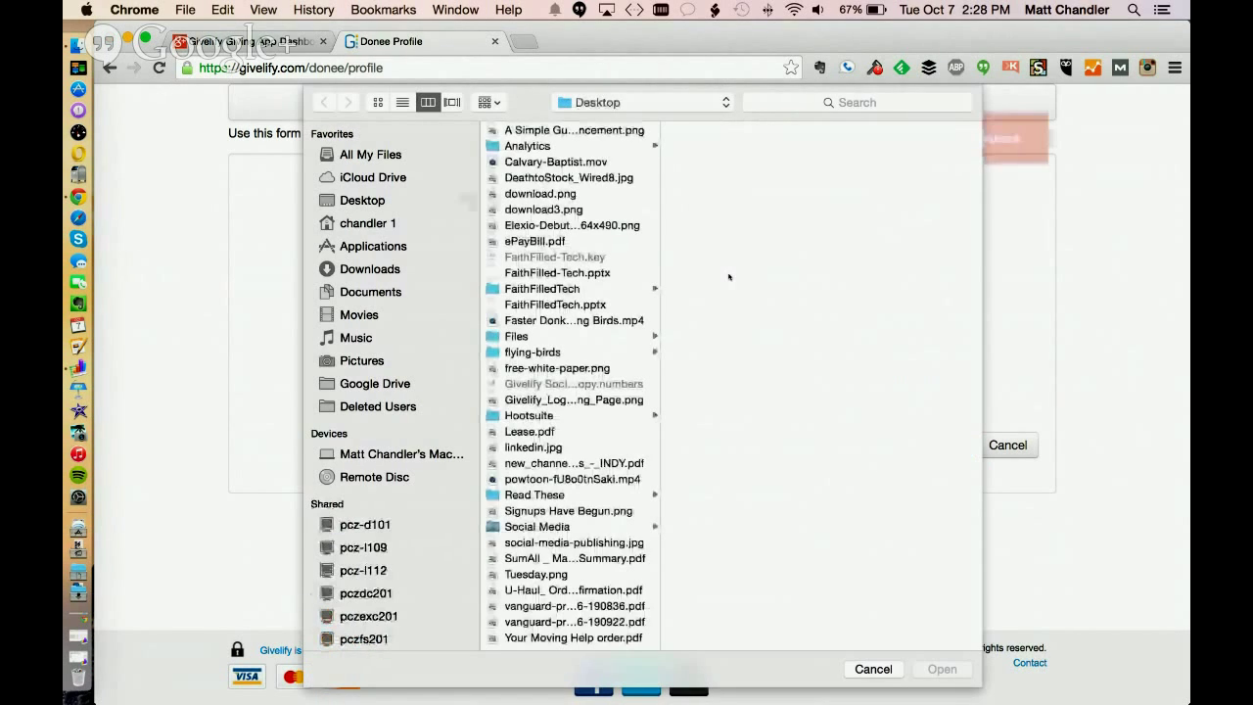
left_click(873, 669)
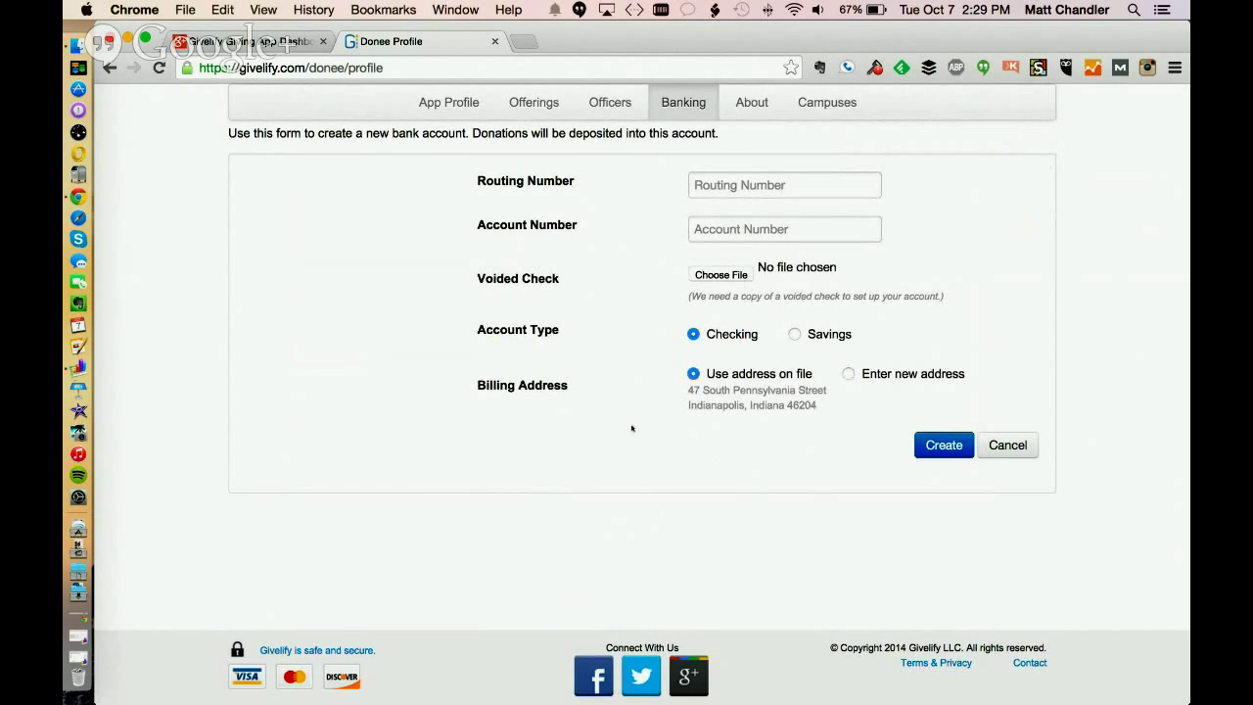
left_click(848, 375)
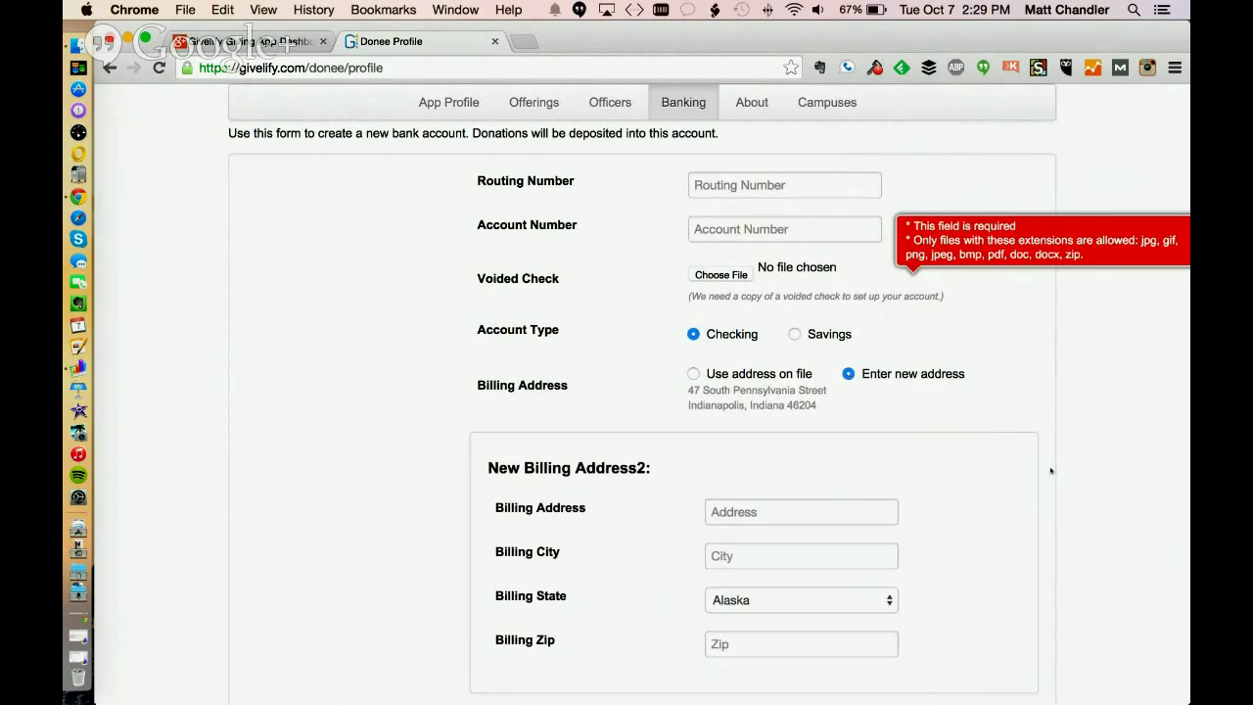
Cancel the New Bank Account form and go to the church's About page
scroll(1051, 471, "down", 5)
scroll(1050, 471, "up", 5)
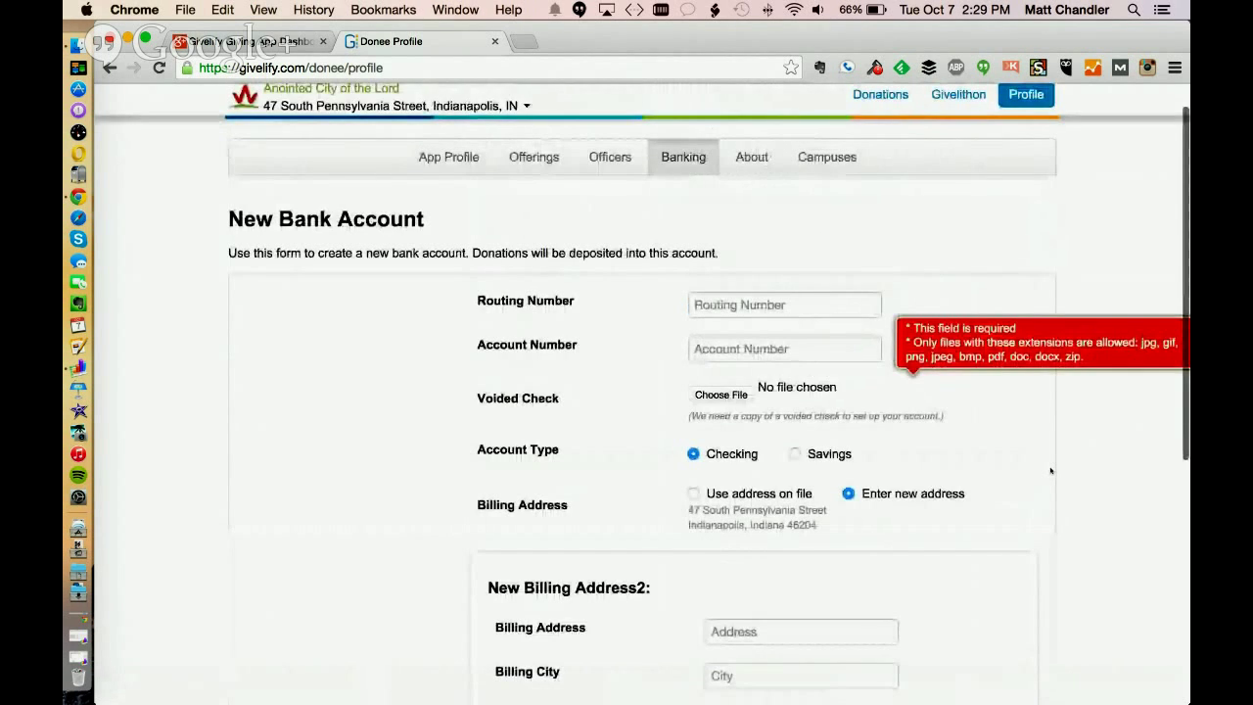
scroll(1050, 471, "down", 4)
scroll(1050, 471, "up", 1)
scroll(1051, 471, "down", 1)
left_click(1006, 545)
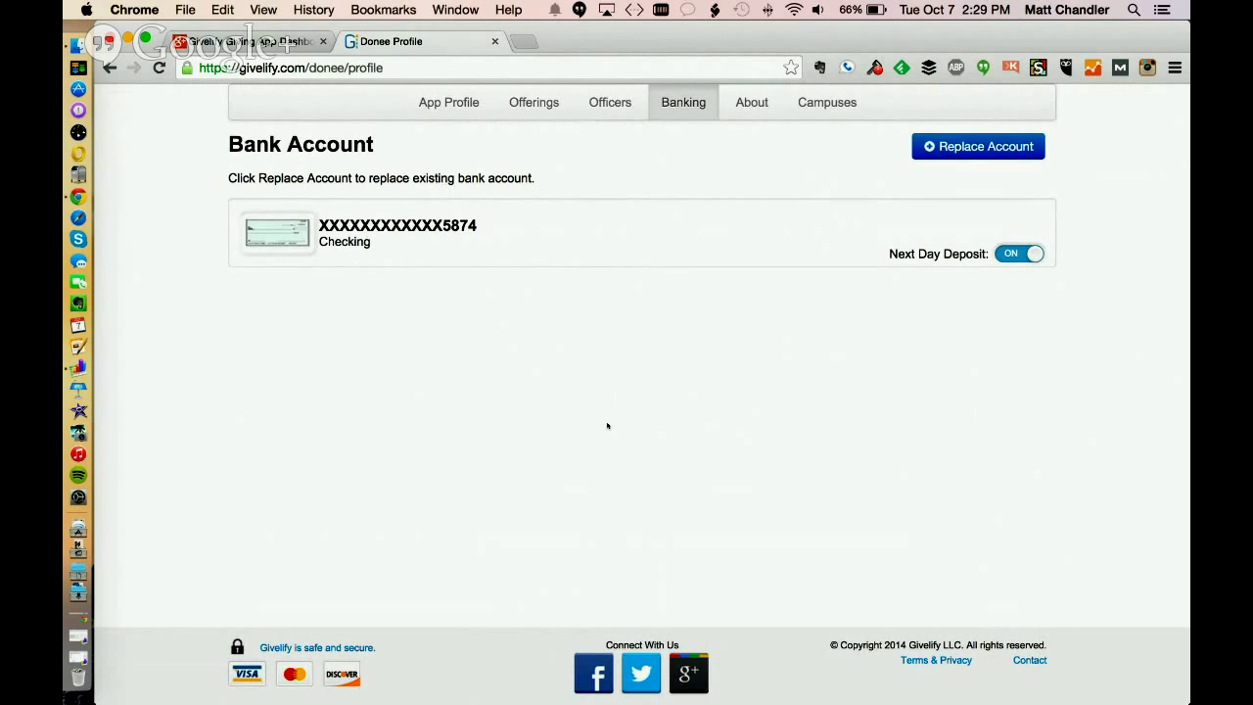
scroll(607, 426, "up", 2)
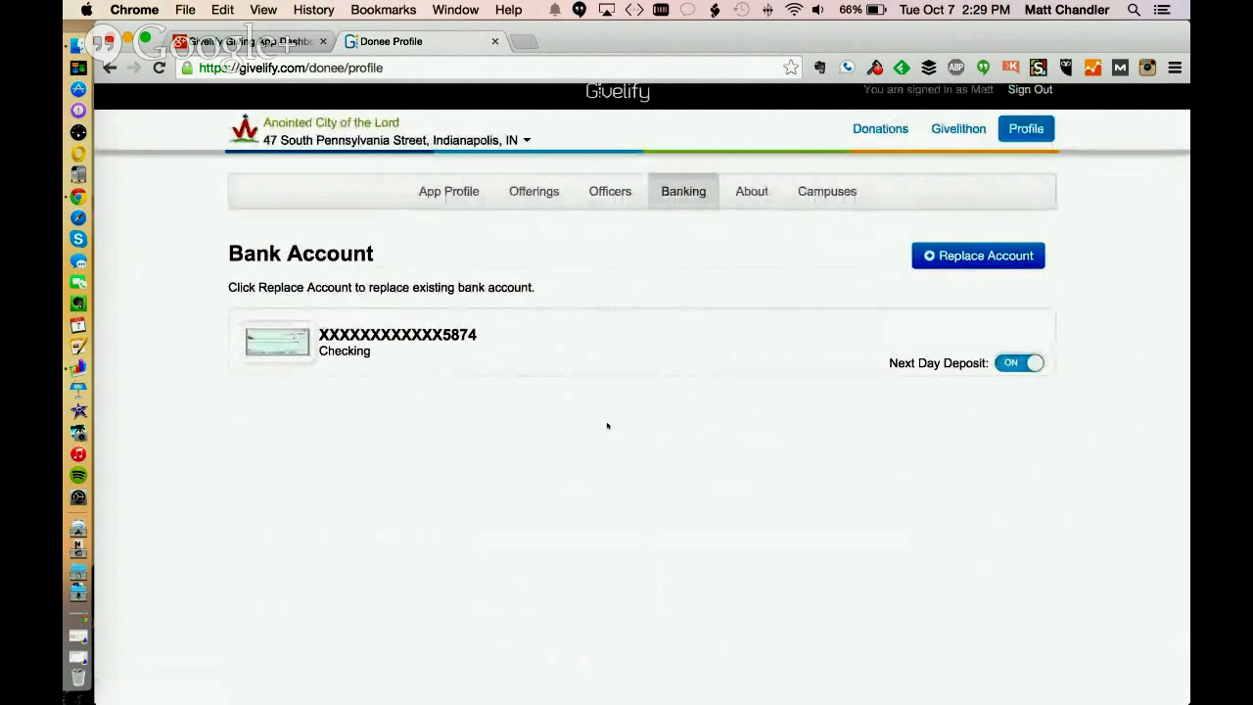
left_click(752, 191)
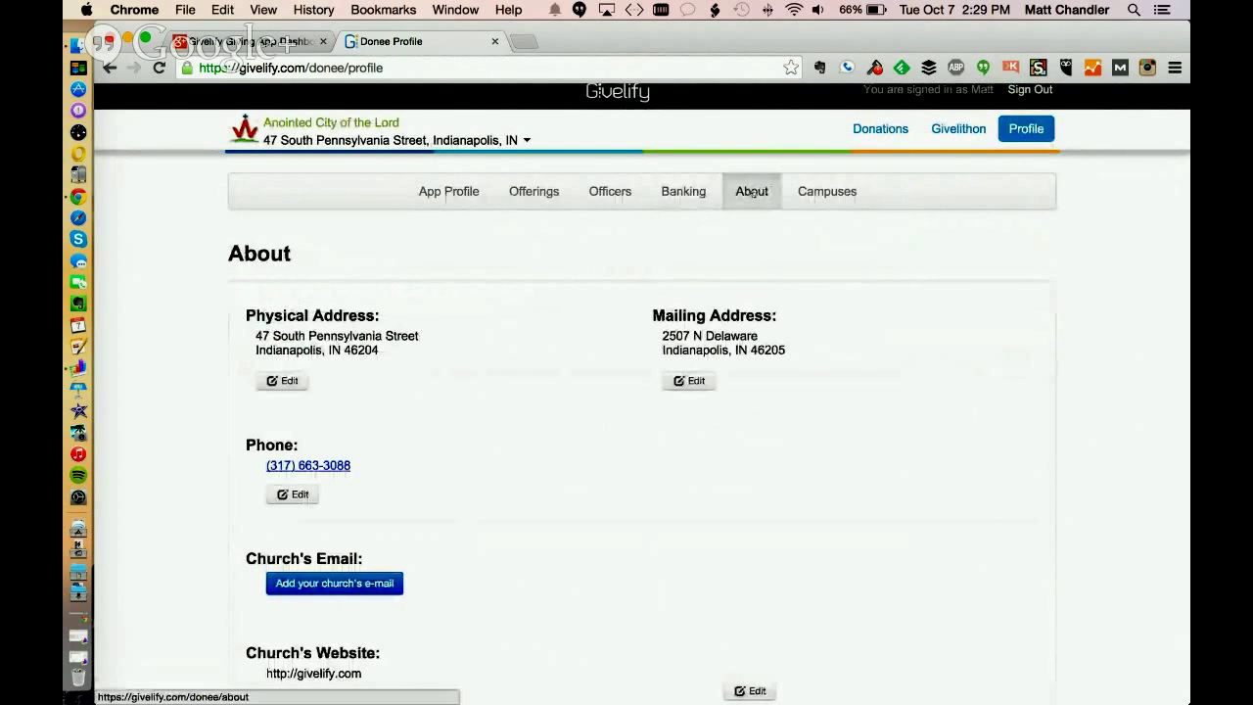
Review the About page's addresses, phone, email and website, then go to Campuses
scroll(1091, 316, "down", 5)
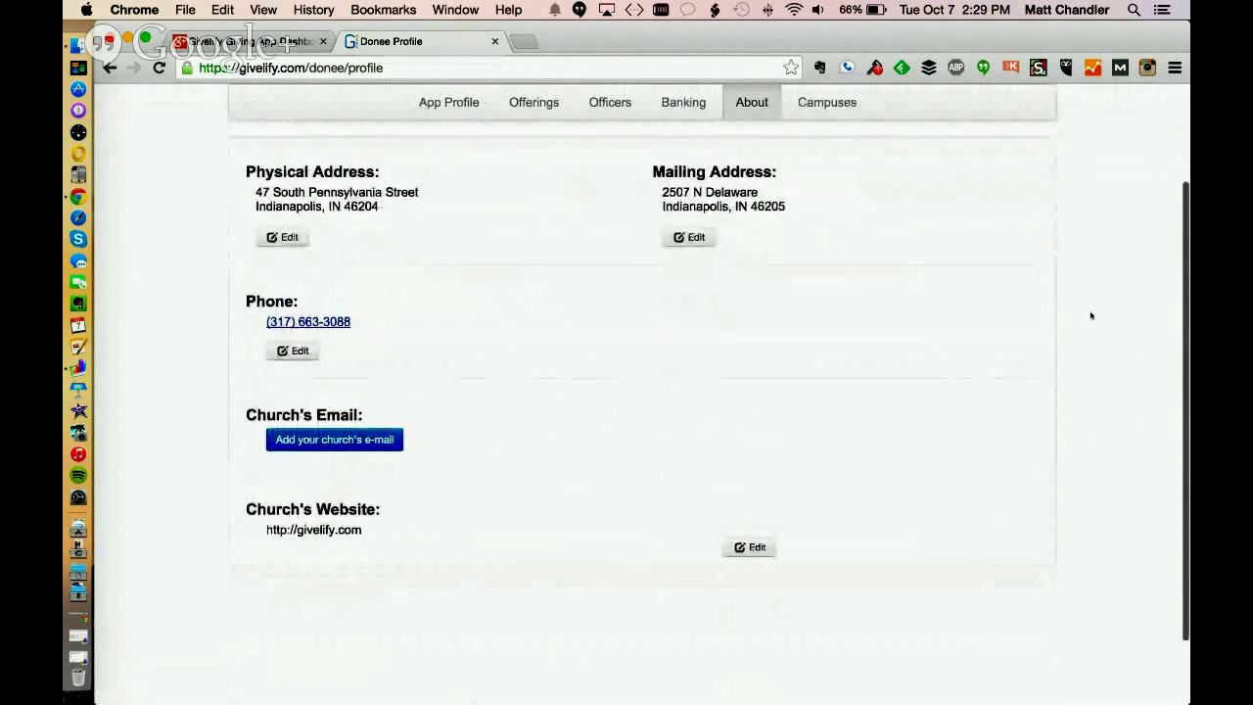
scroll(1091, 315, "down", 1)
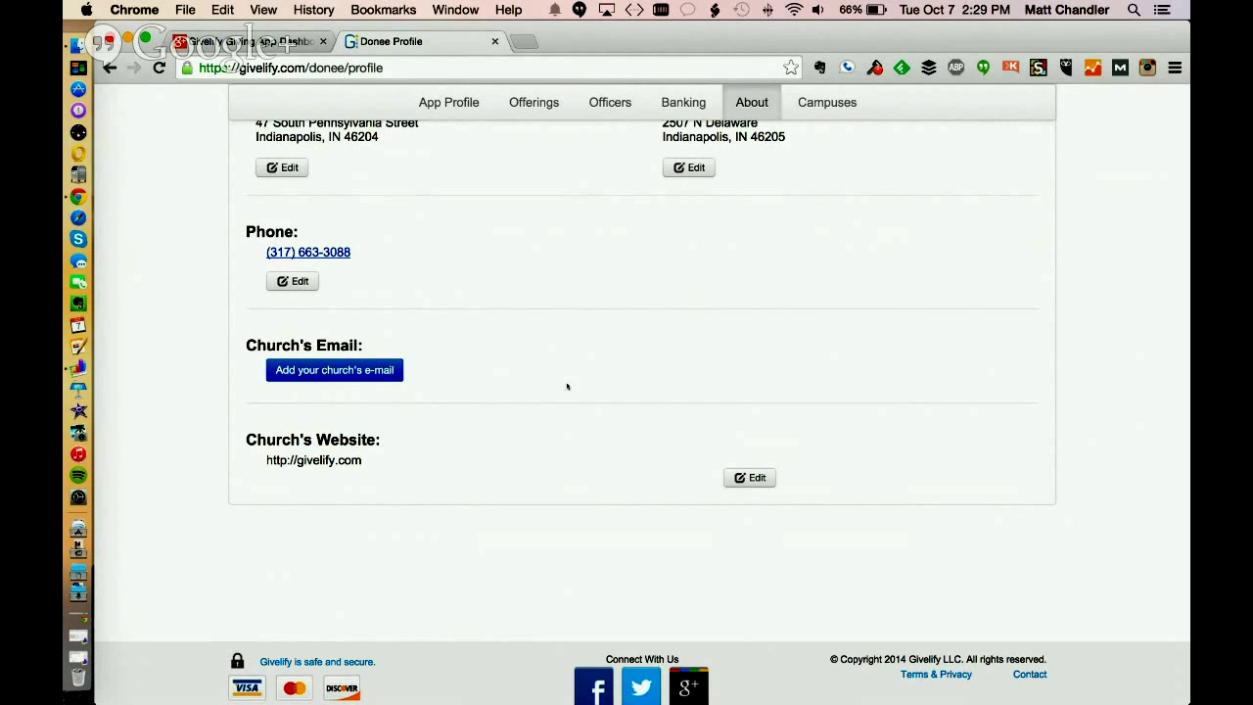
scroll(562, 392, "up", 5)
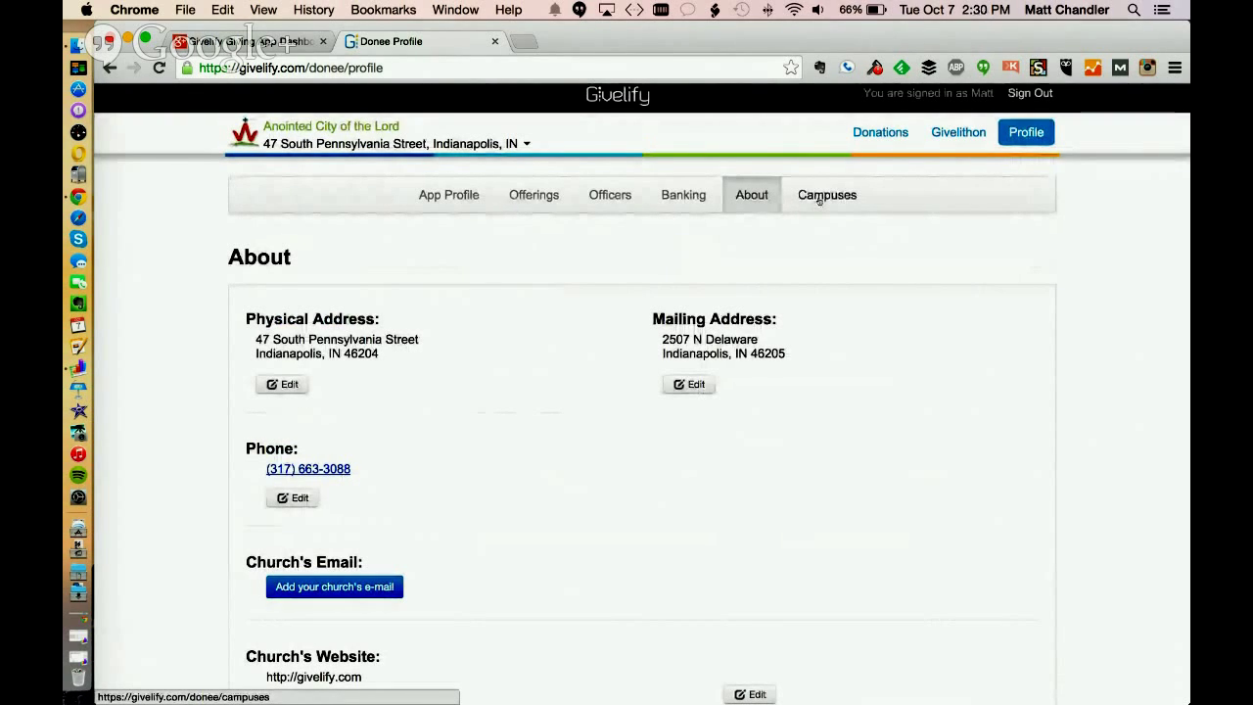
left_click(820, 196)
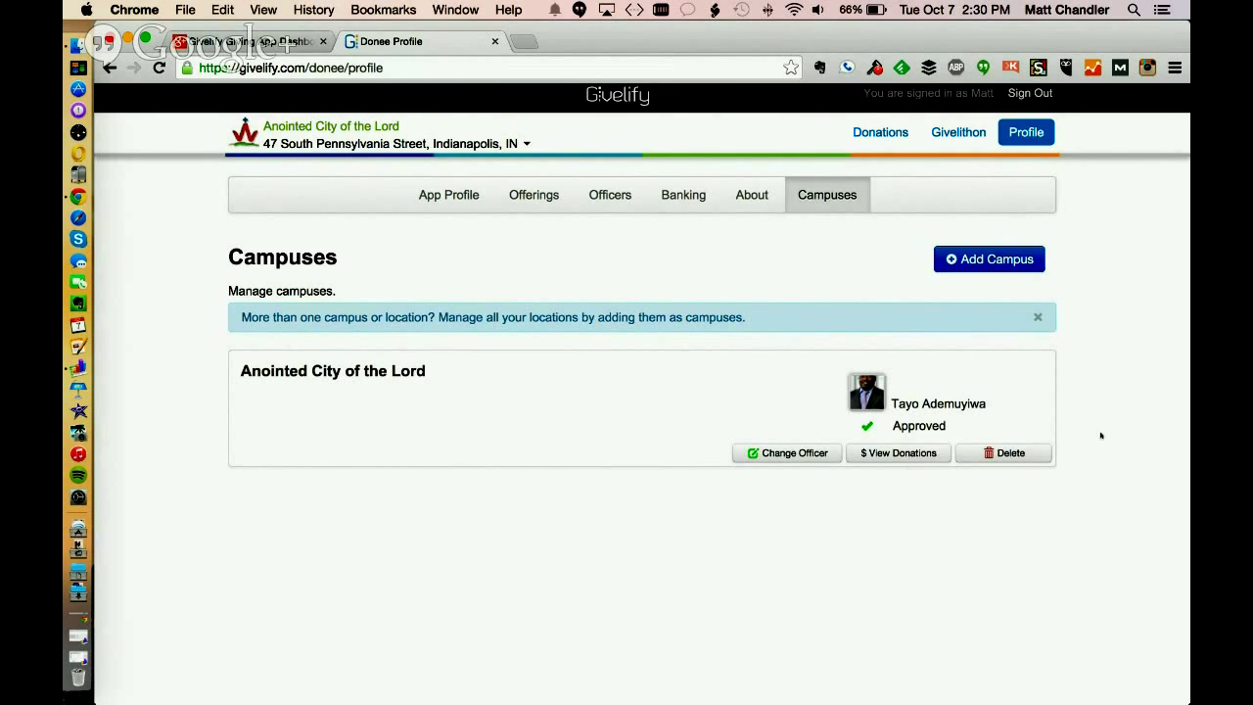
Check the Anointed City of the Lord campus donations, then return to Campuses and start Add Campus
left_click(898, 452)
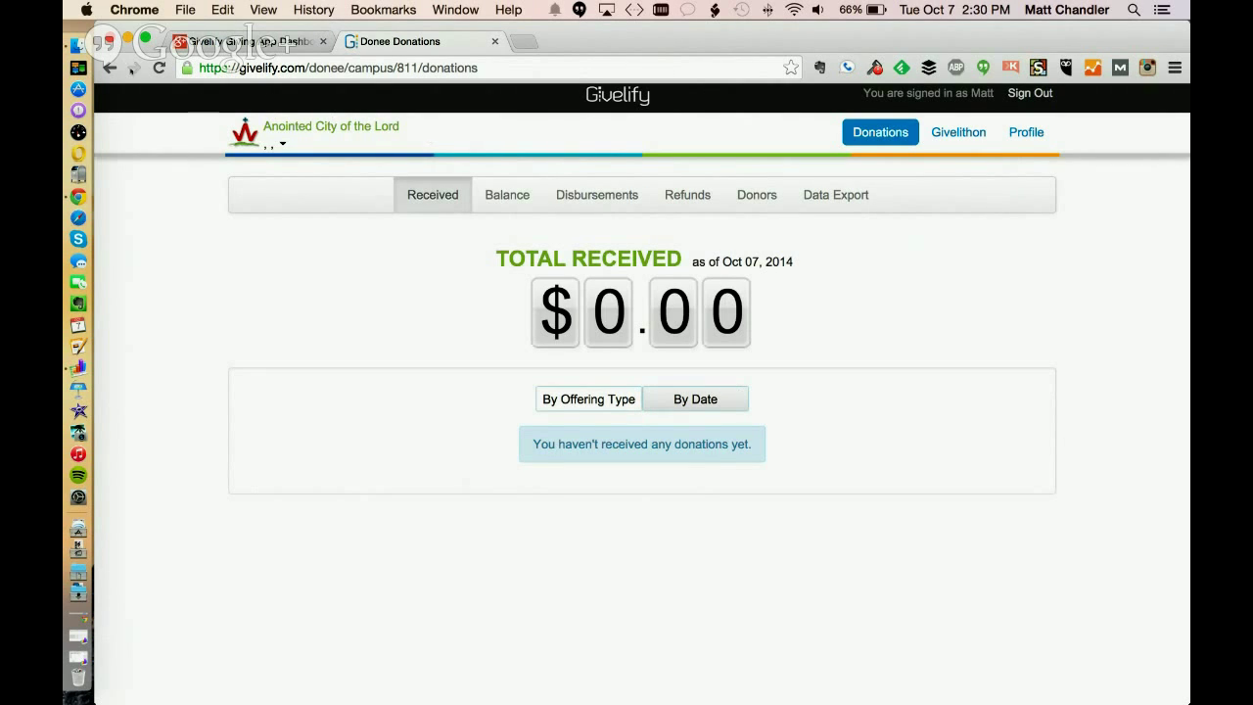
left_click(1026, 131)
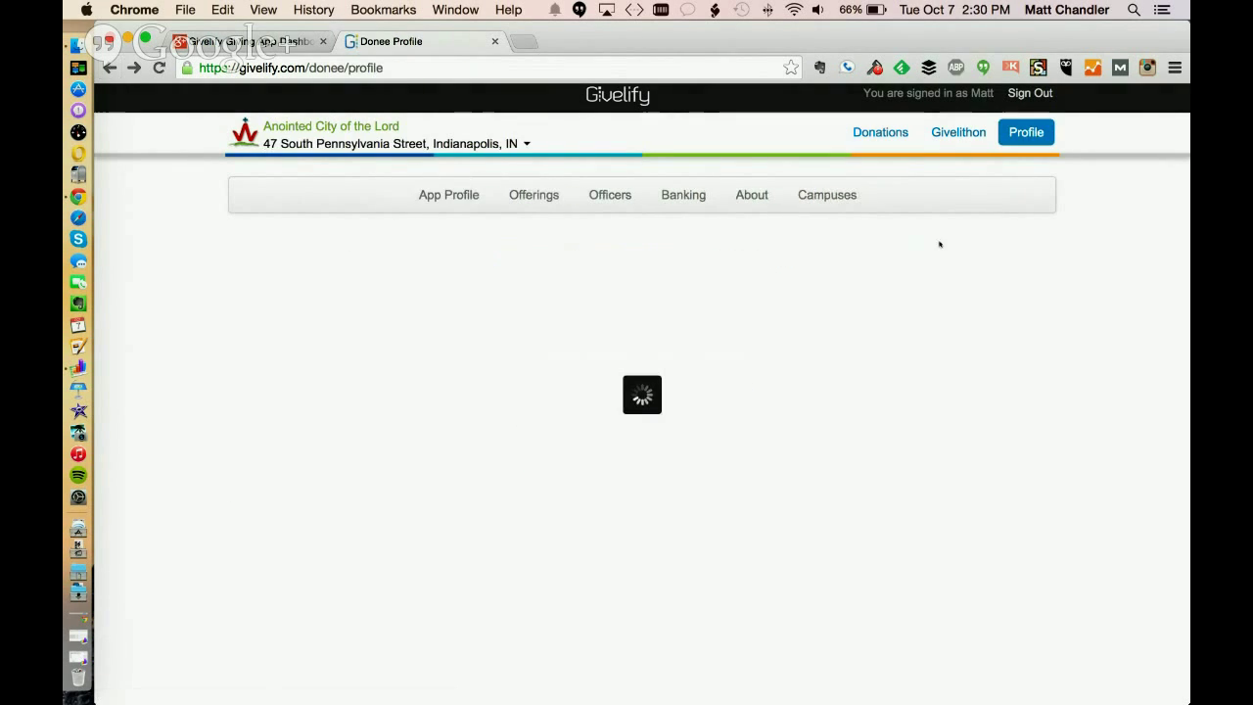
left_click(828, 197)
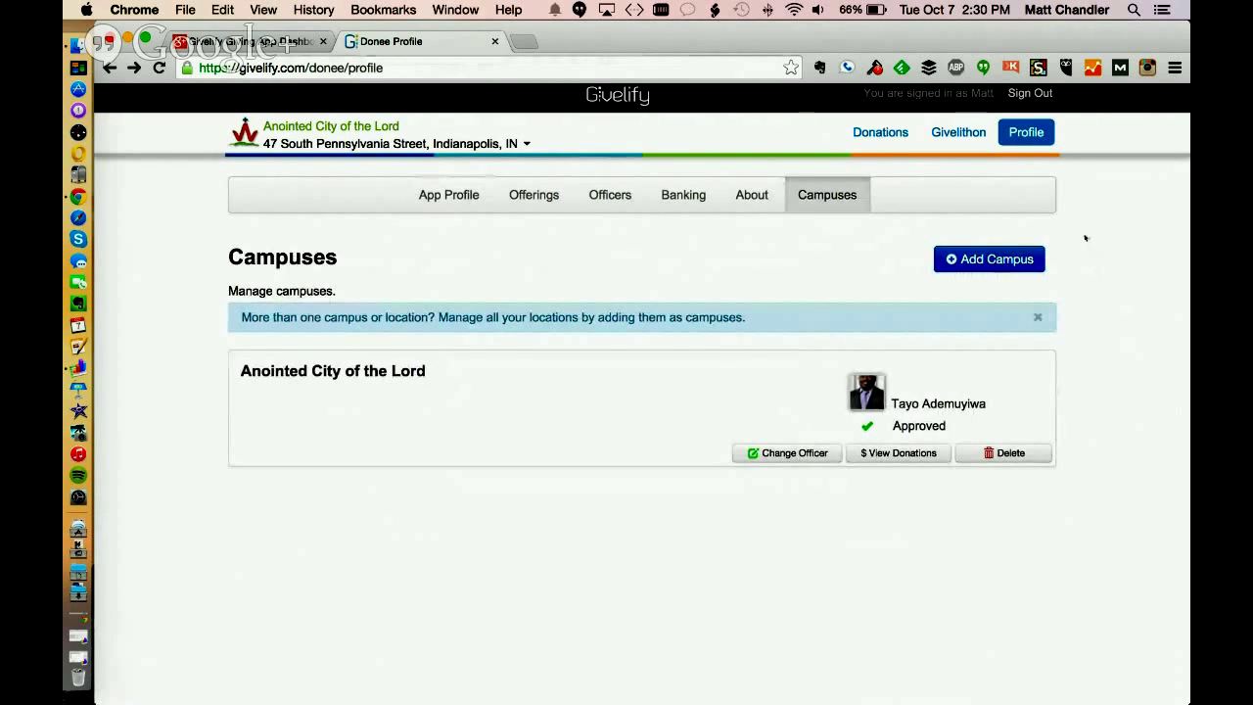
left_click(989, 259)
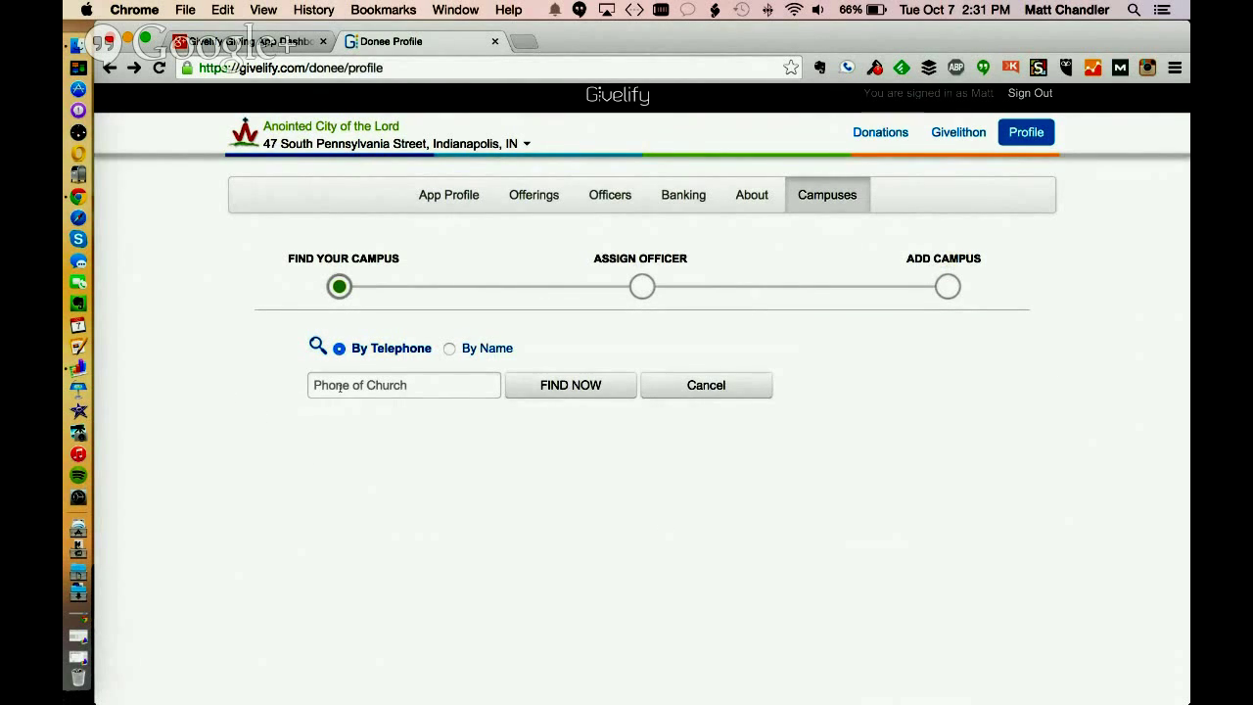
Search campuses by name for 'anointee' to find Anointed City in Indianapolis, IN
left_click(447, 349)
left_click(423, 387)
type("anointee")
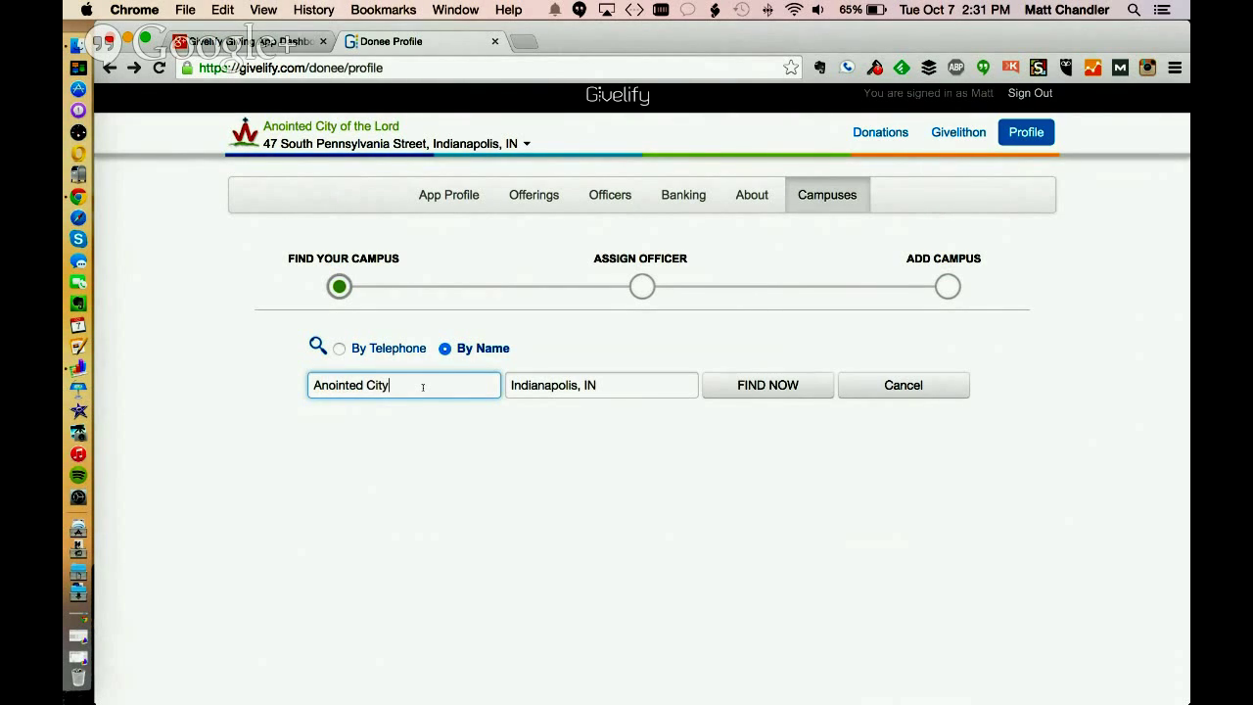
left_click(747, 382)
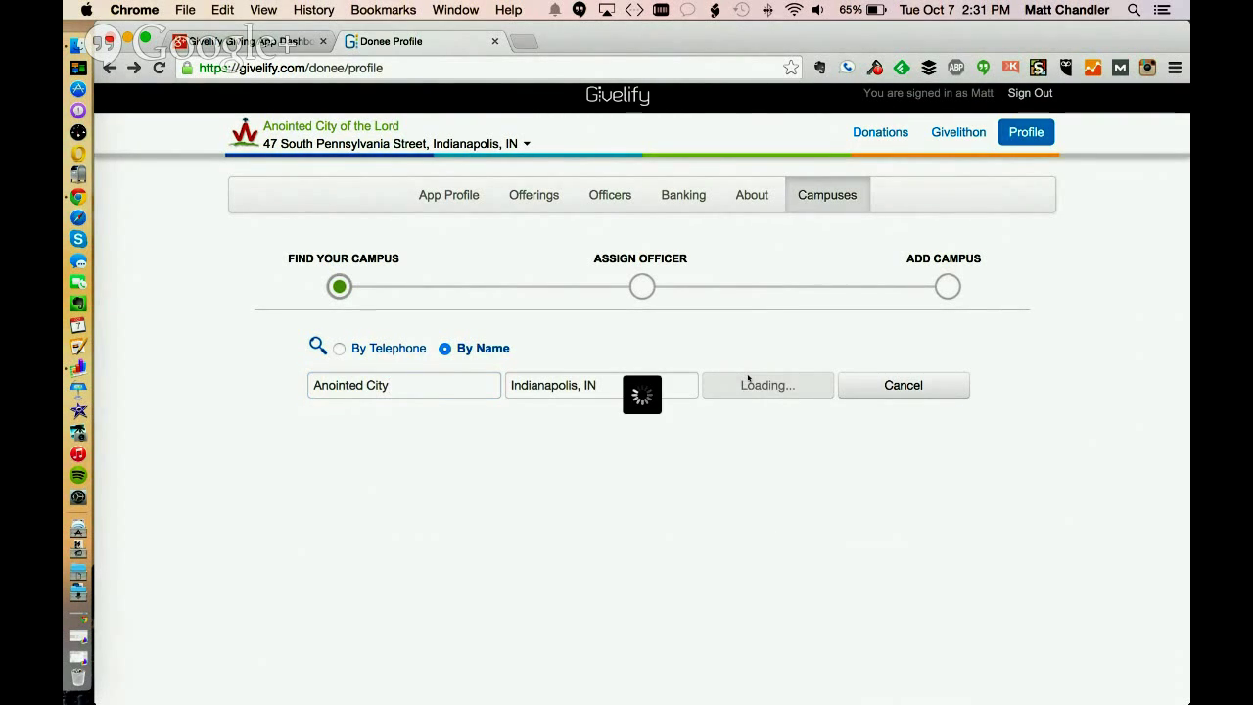
Review the results, view the $1,038.10 donations total, and return to the Google+ event page
scroll(203, 333, "down", 5)
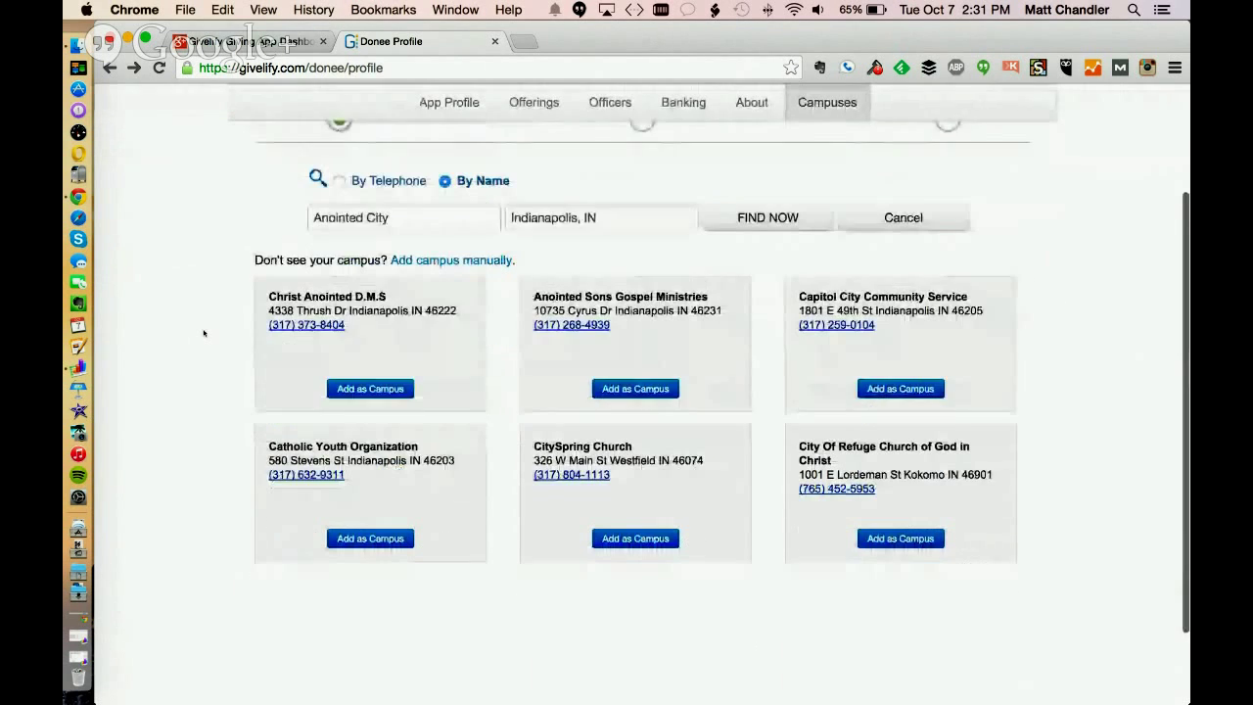
scroll(203, 331, "up", 2)
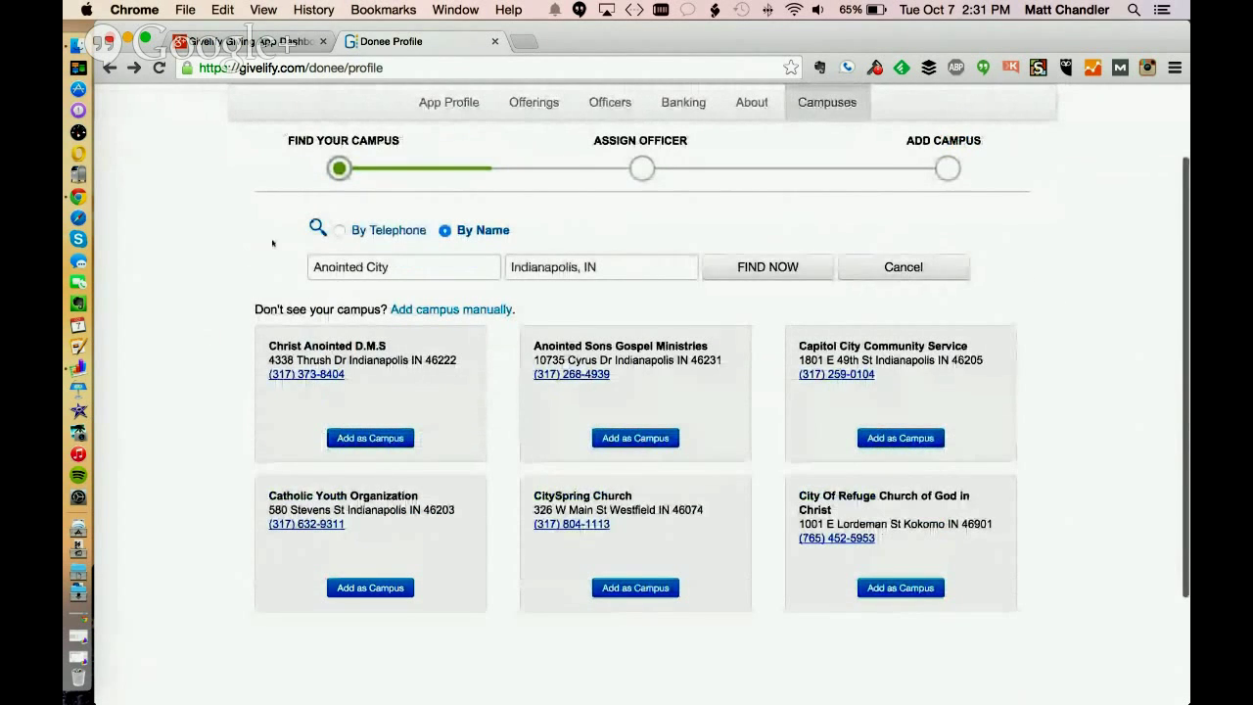
scroll(264, 245, "down", 3)
scroll(262, 240, "up", 2)
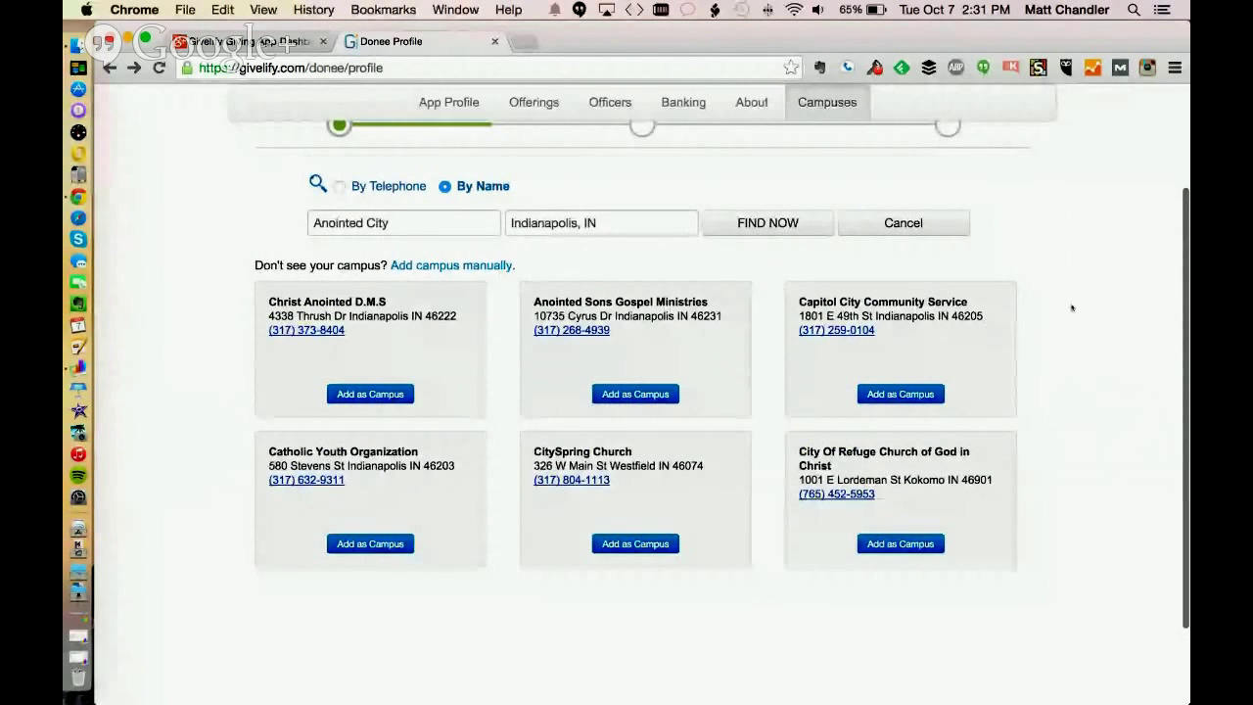
scroll(1071, 307, "down", 3)
scroll(1071, 307, "up", 4)
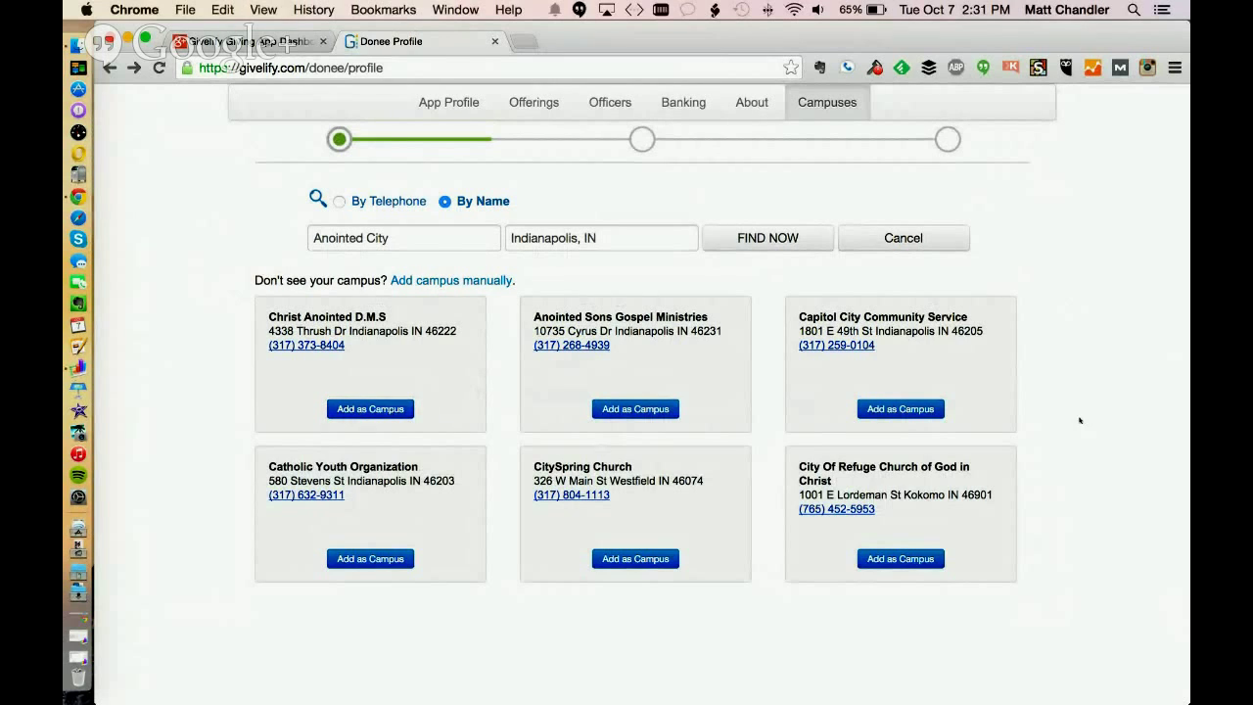
scroll(1081, 379, "up", 3)
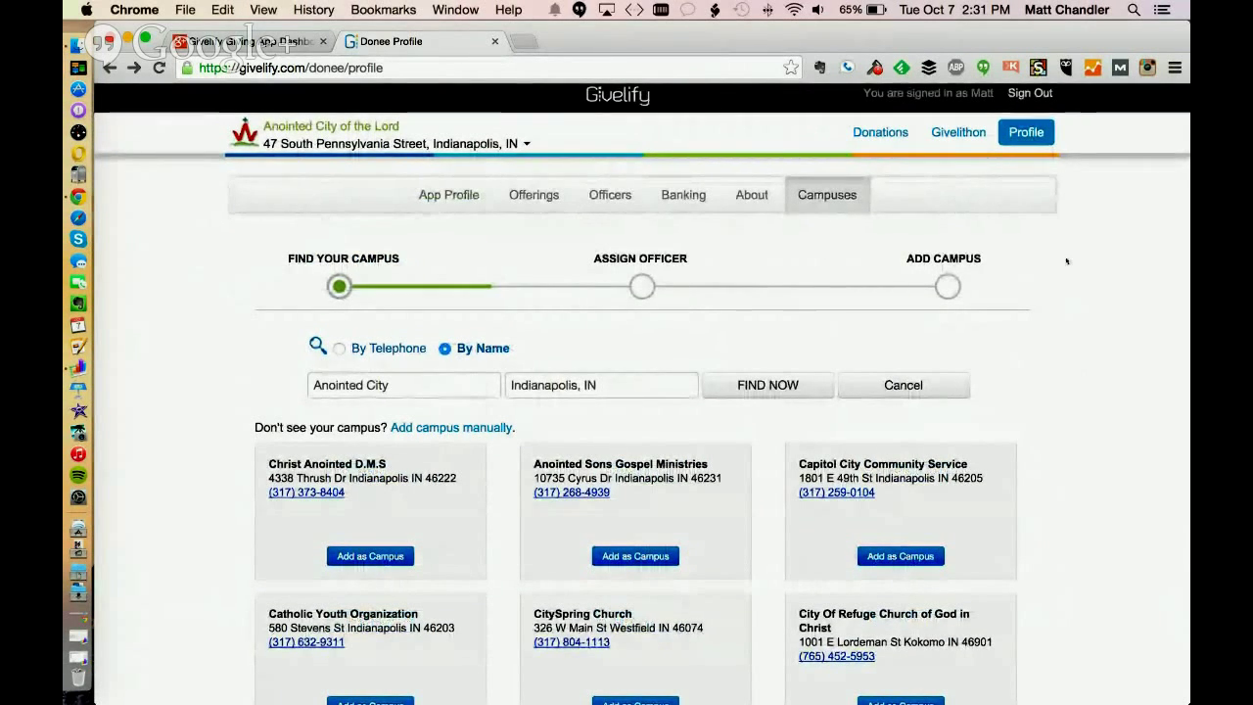
left_click(874, 136)
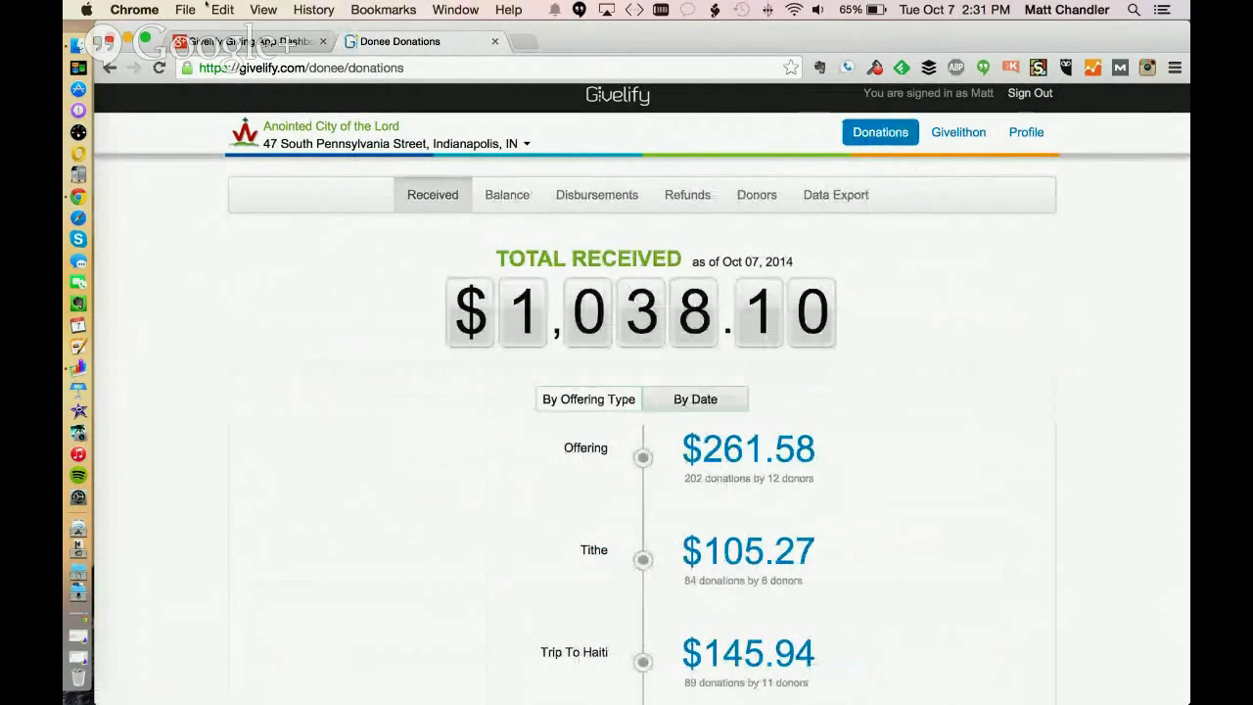
left_click(186, 40)
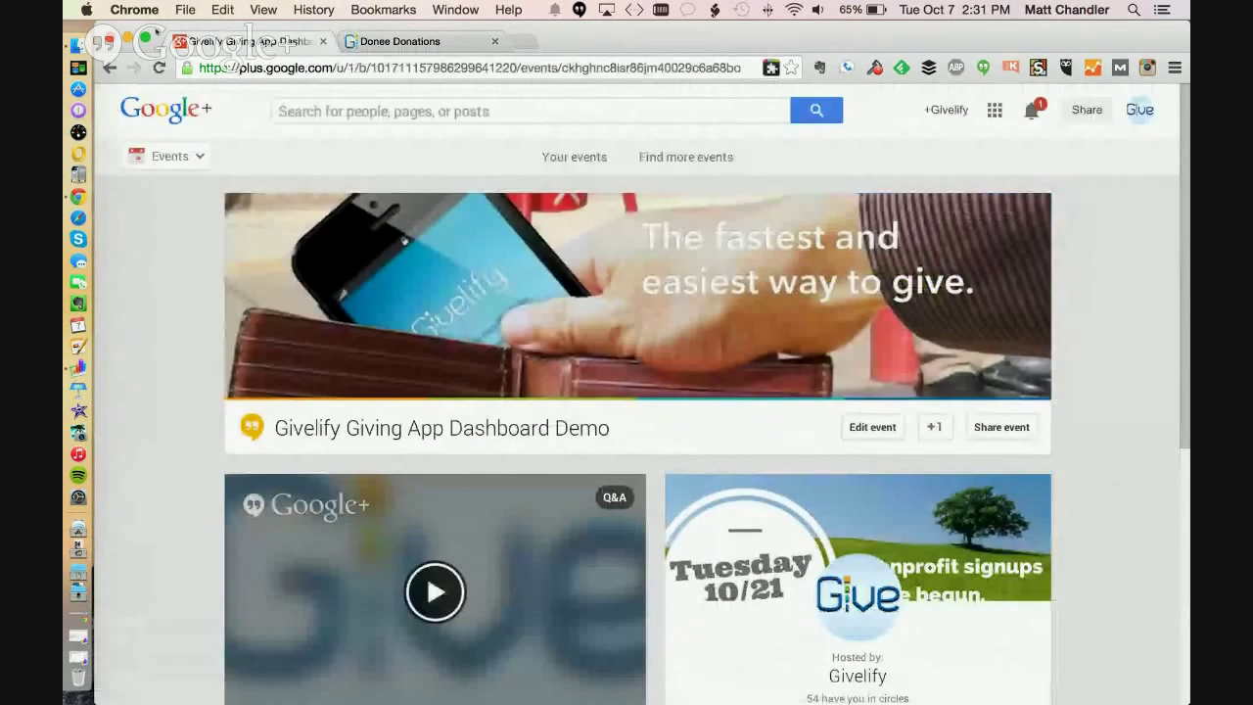
Stop screensharing in the Hangouts broadcast so the presenter's webcam shows again
key("super+Tab")
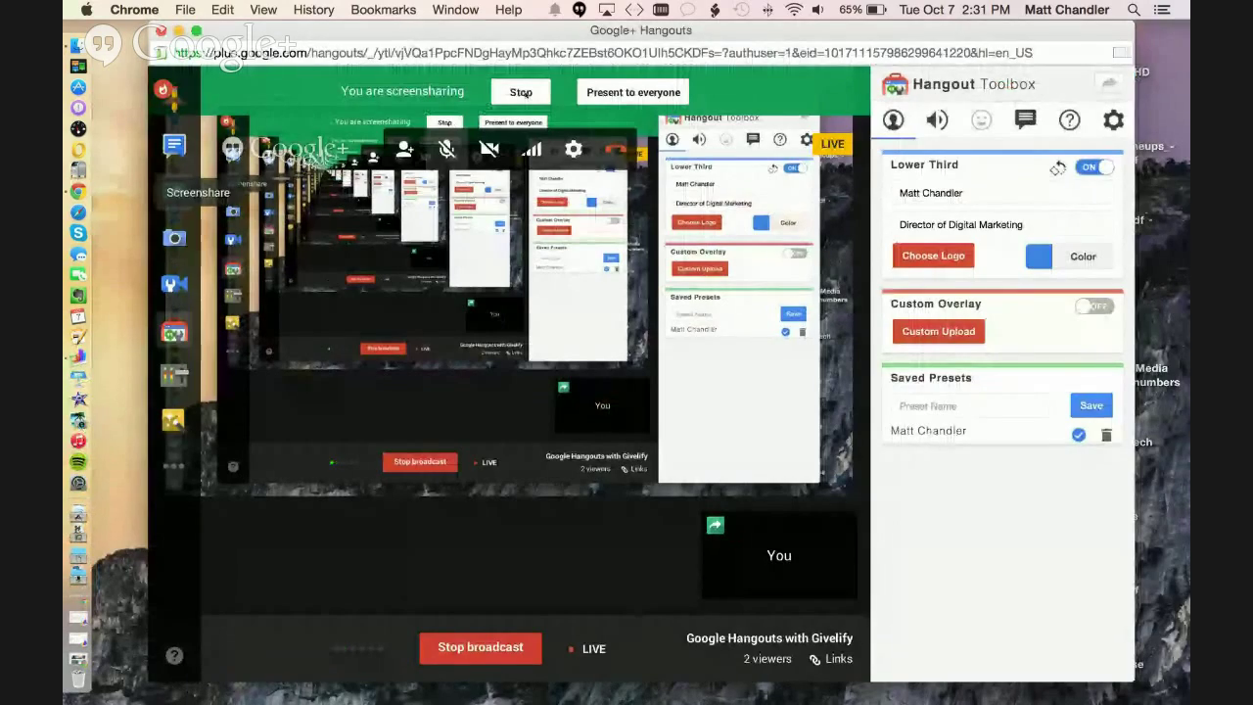
left_click(520, 92)
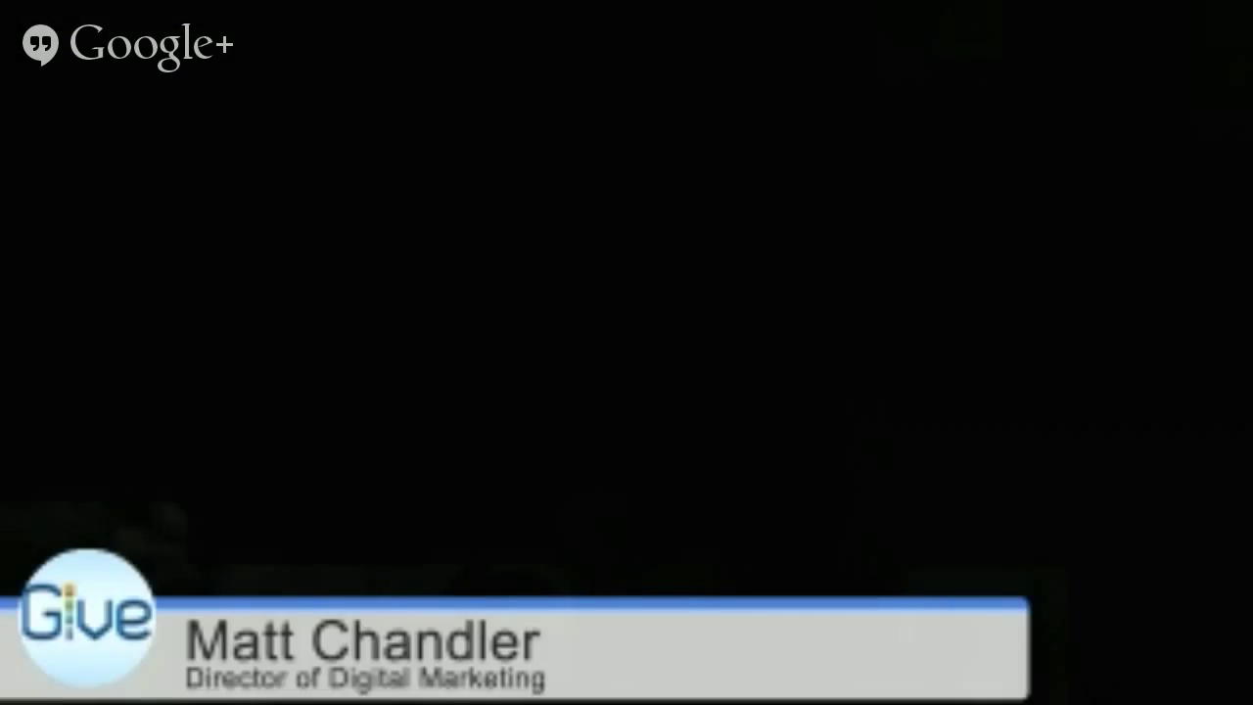